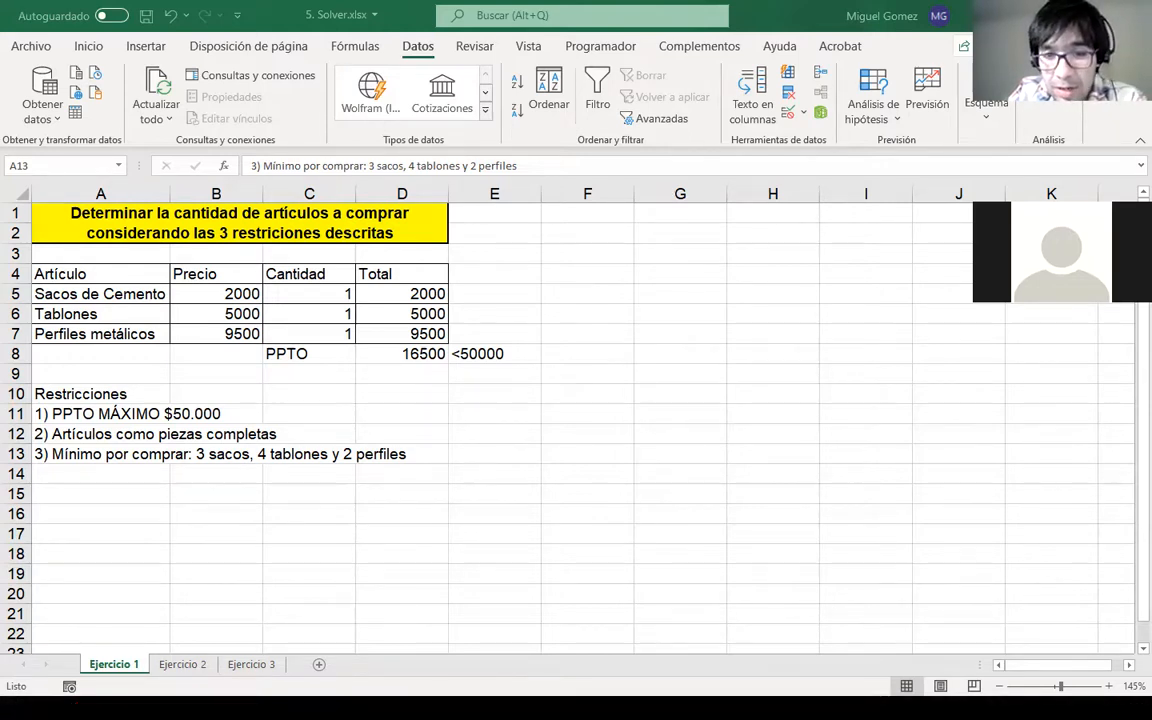
Open Solver and set the budget total in cell D8 as the objective.
left_click(800, 334)
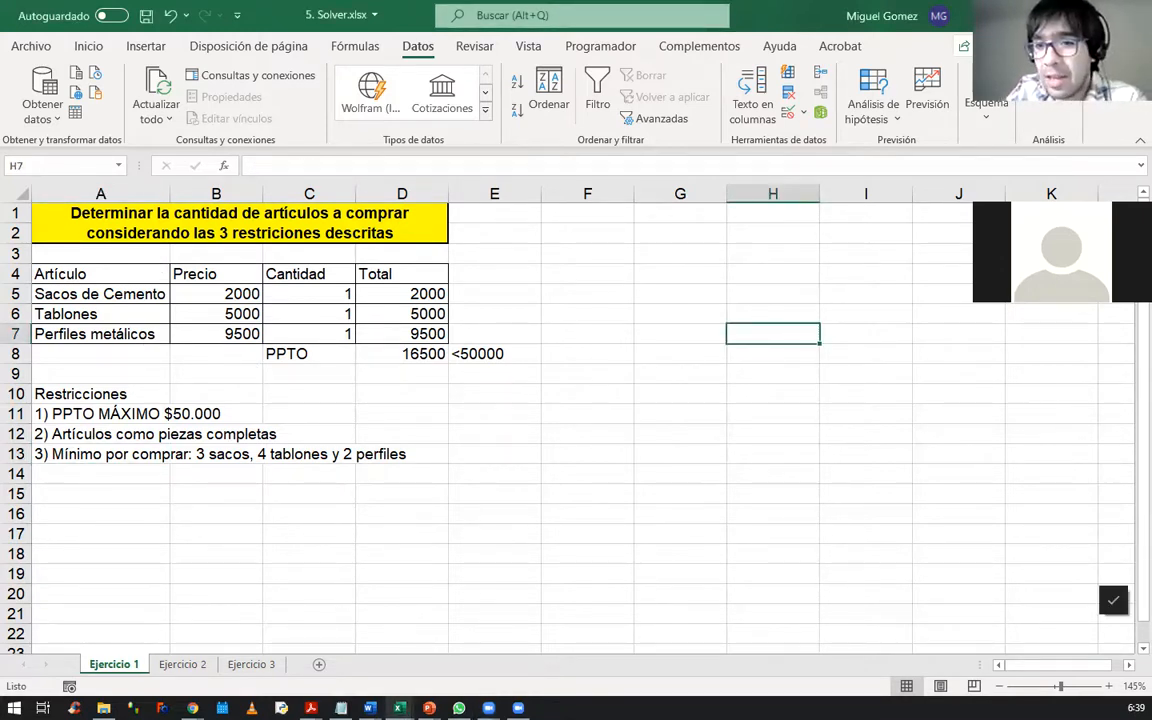
left_click(798, 268)
left_click(1046, 76)
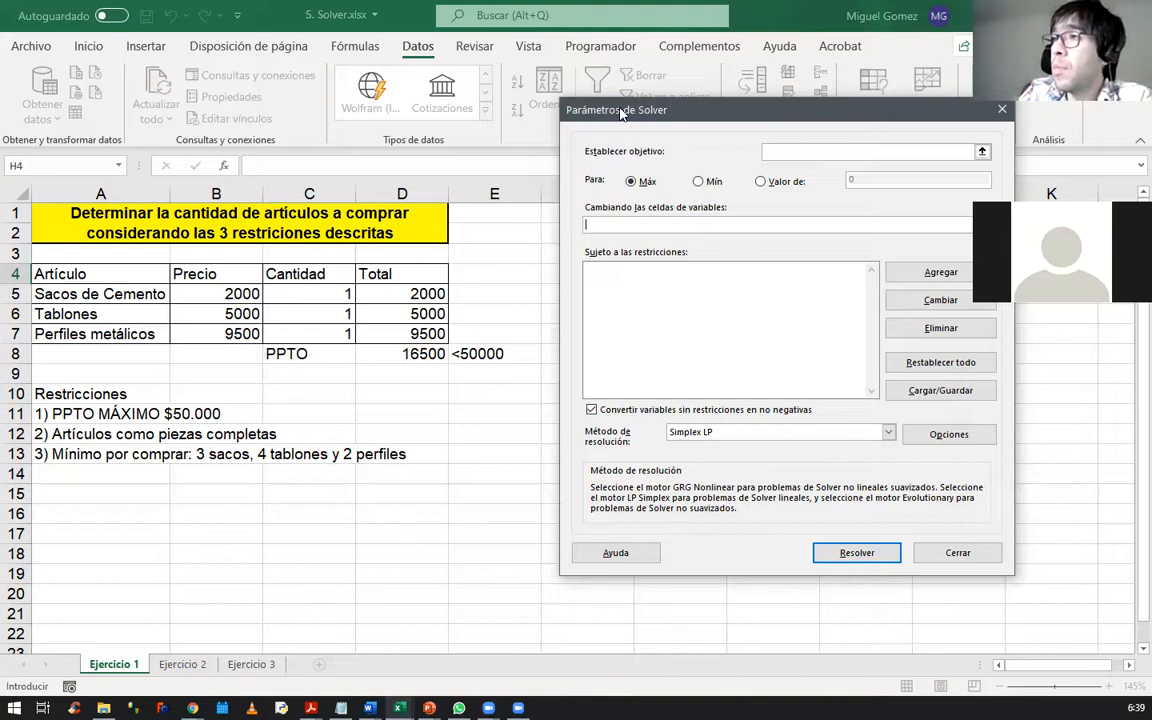
left_click_drag(690, 110, 737, 103)
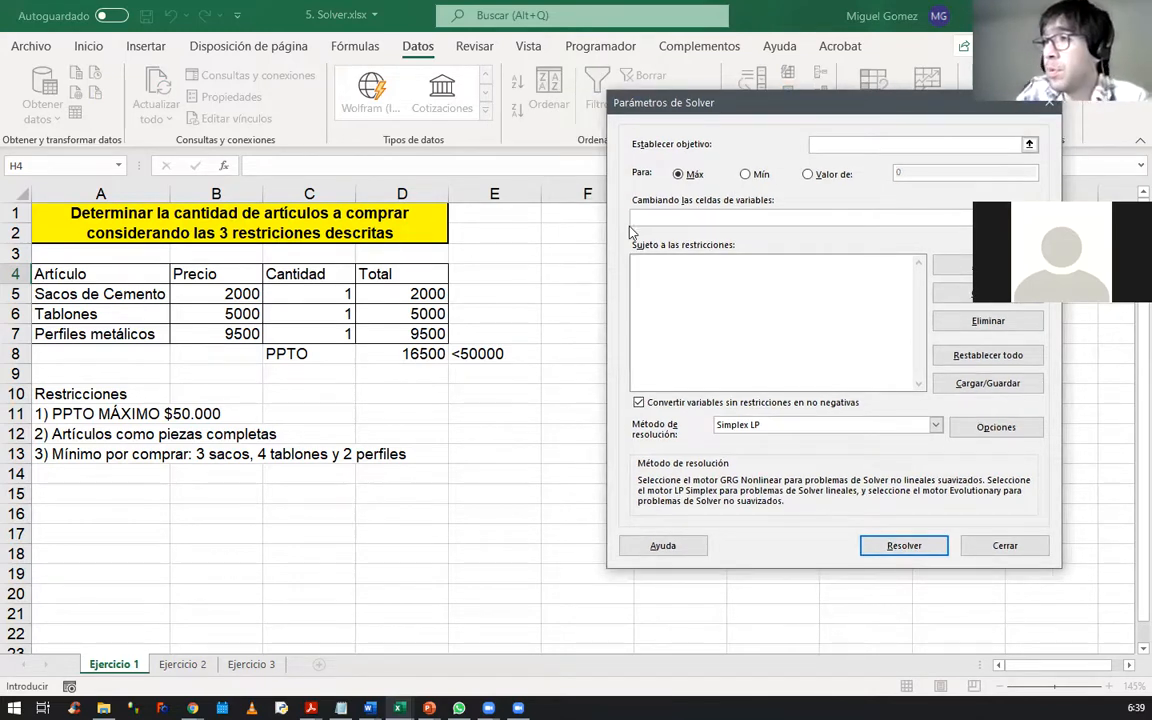
left_click(632, 219)
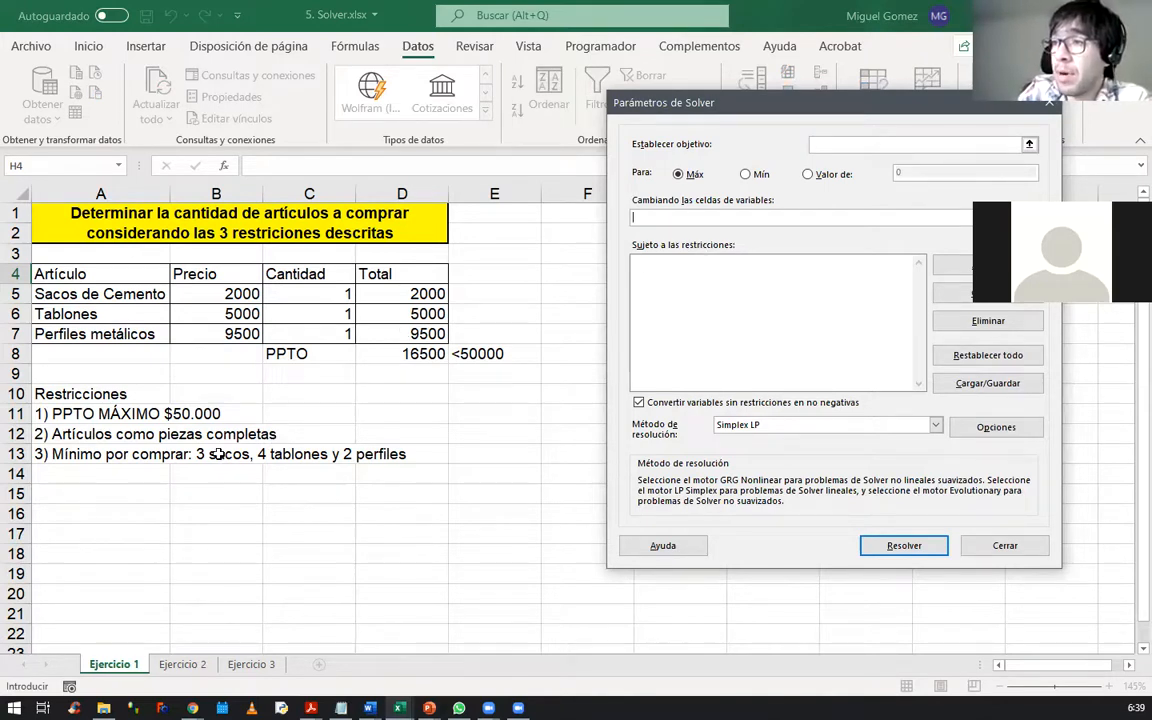
left_click(815, 144)
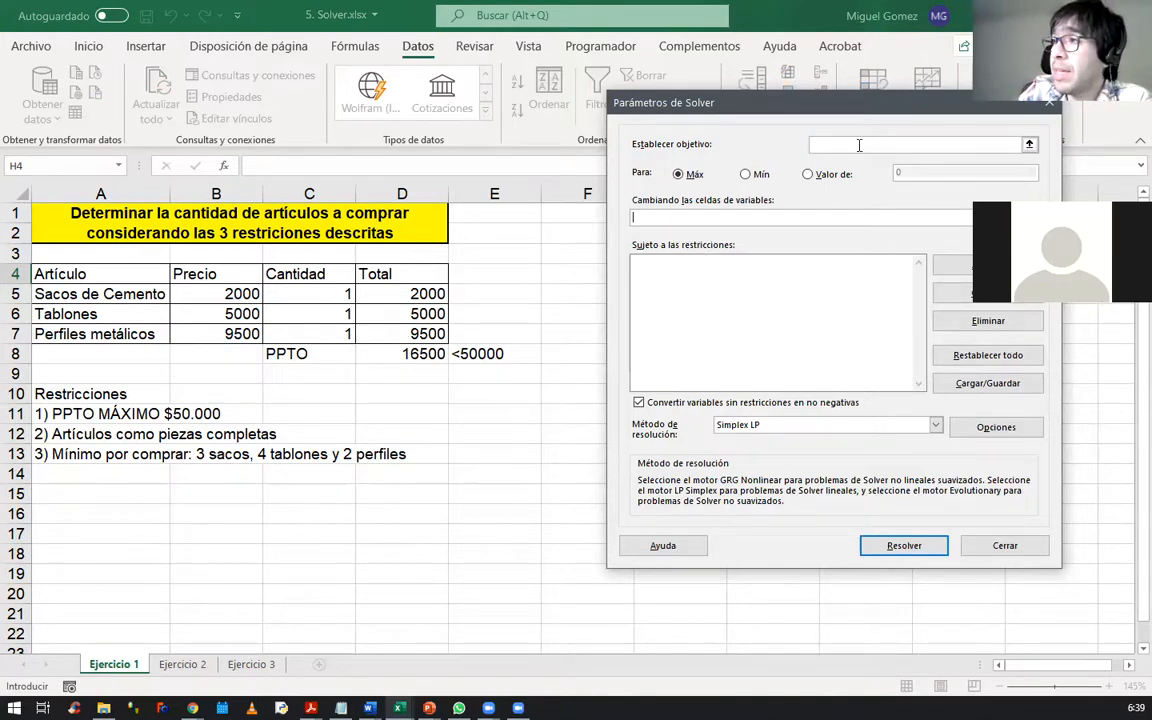
left_click(426, 354)
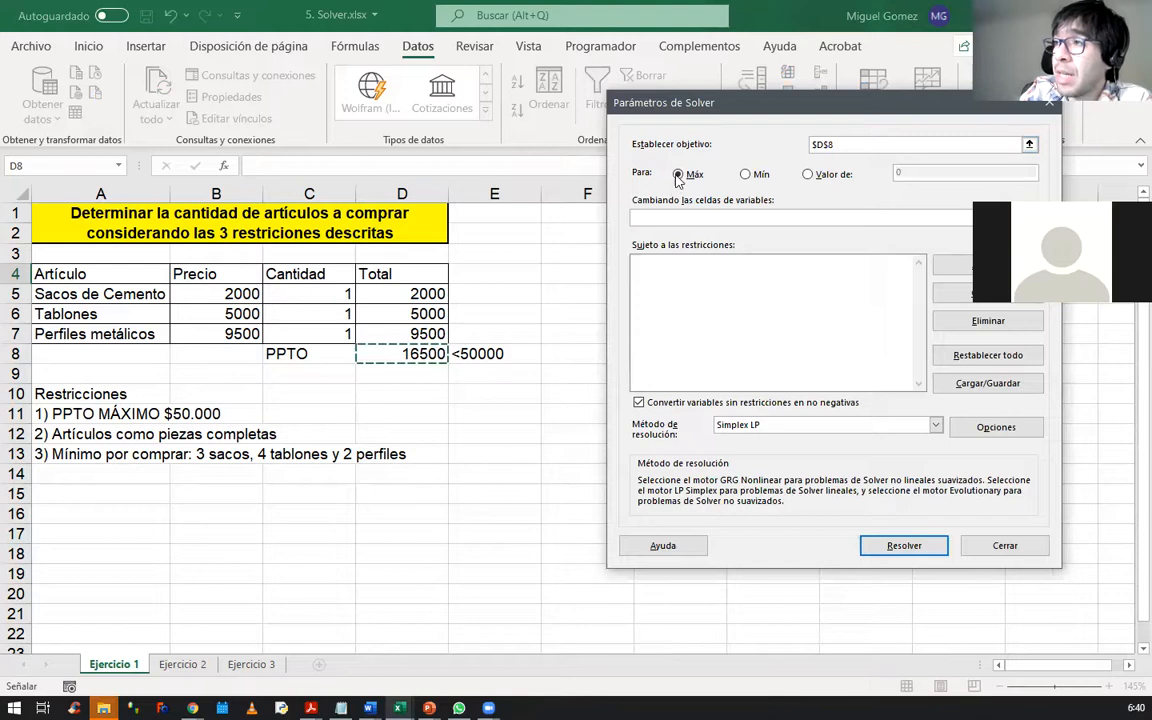
key("Return")
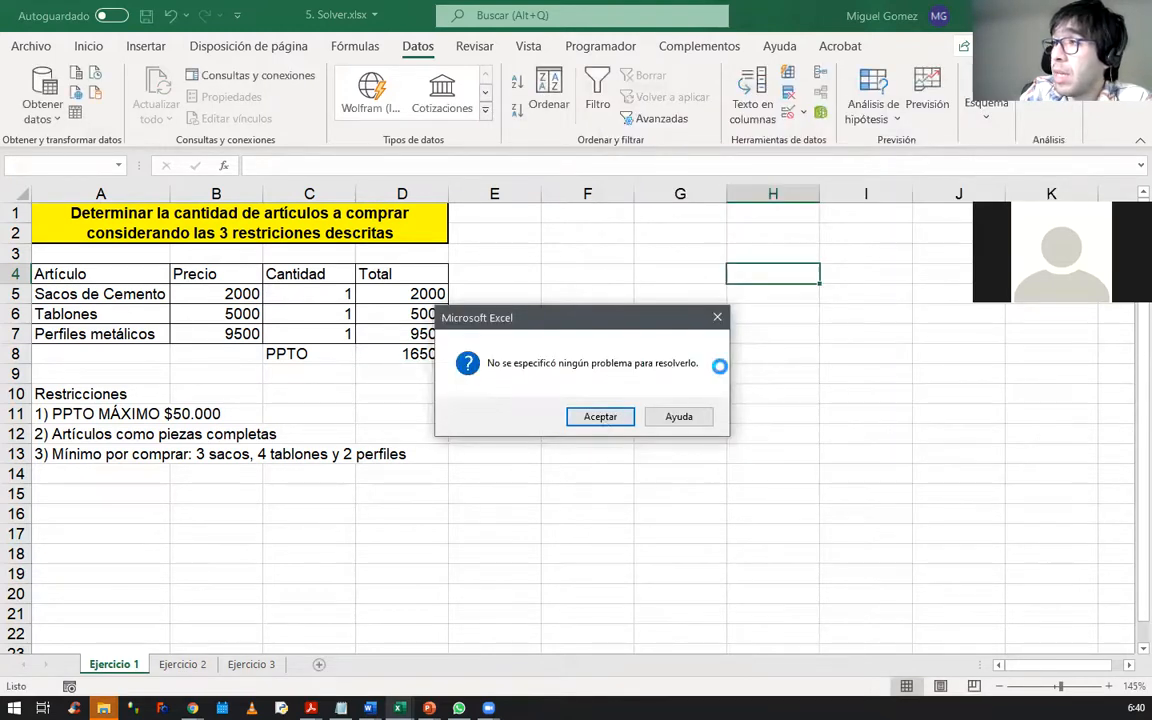
key("Return")
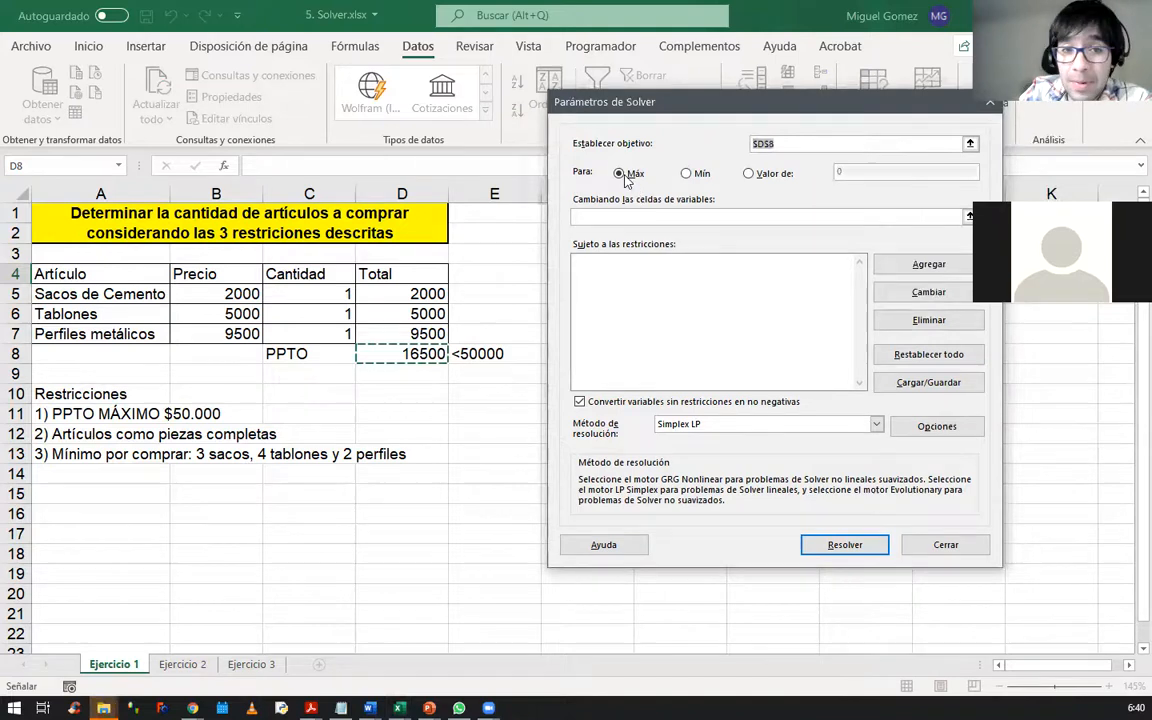
left_click(813, 143)
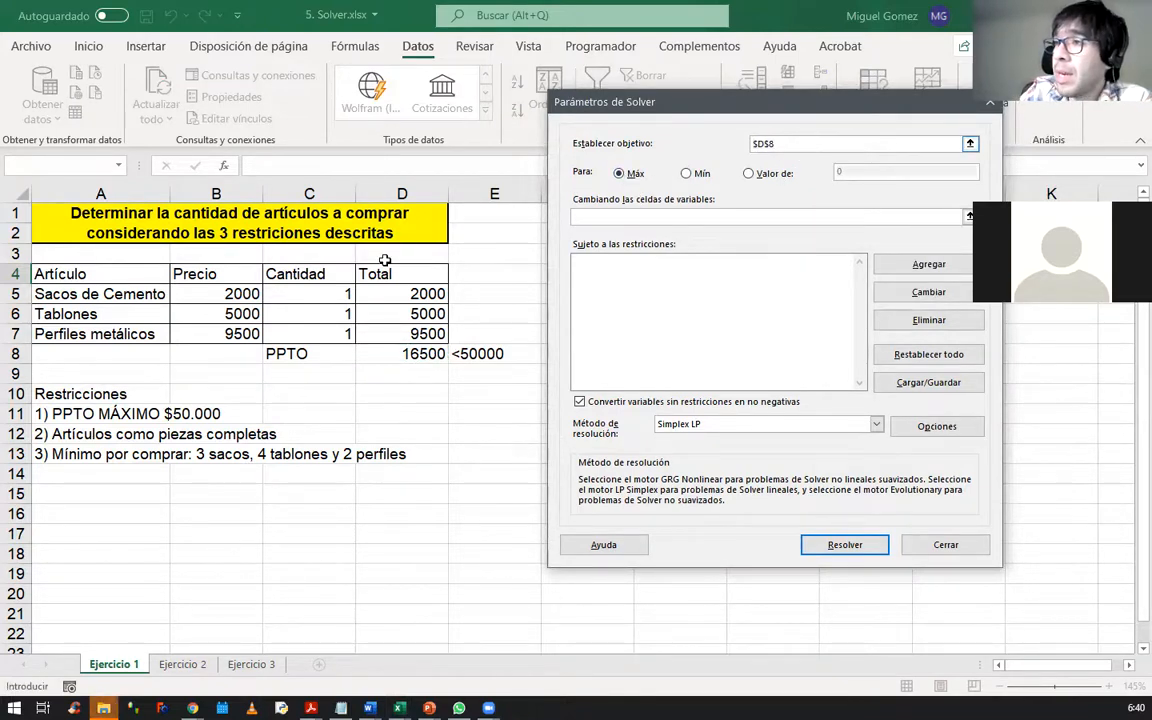
left_click(400, 353)
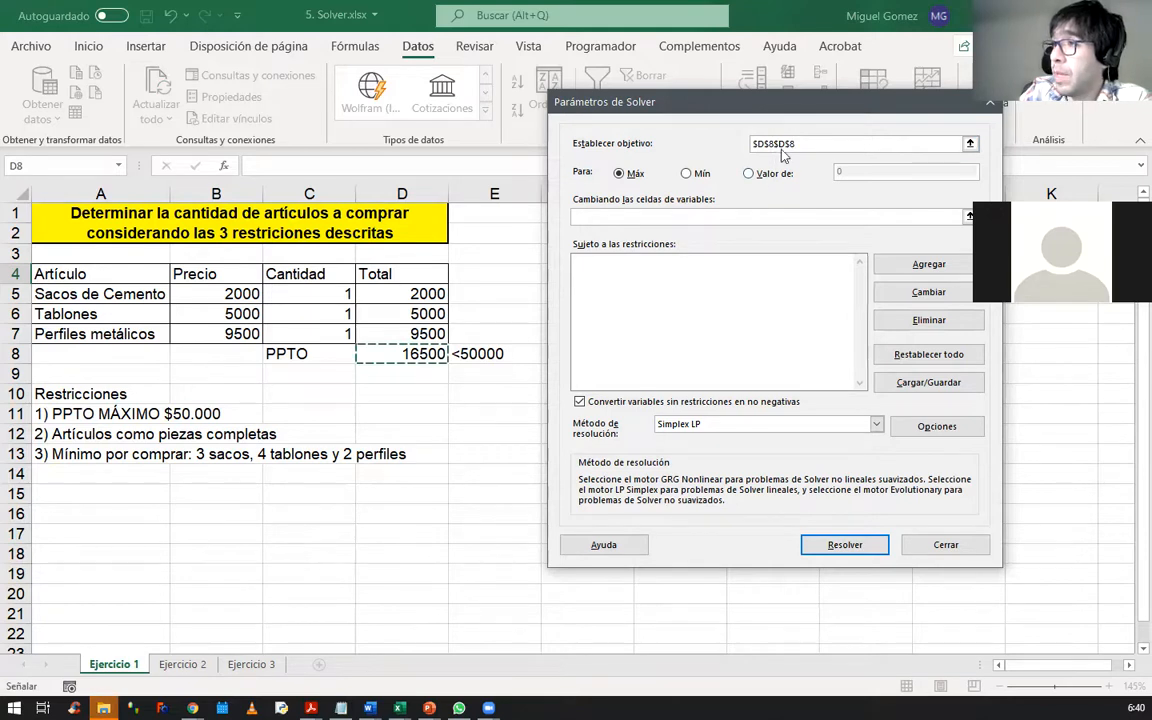
key("BackSpace")
key("BackSpace")
key("BackSpace")
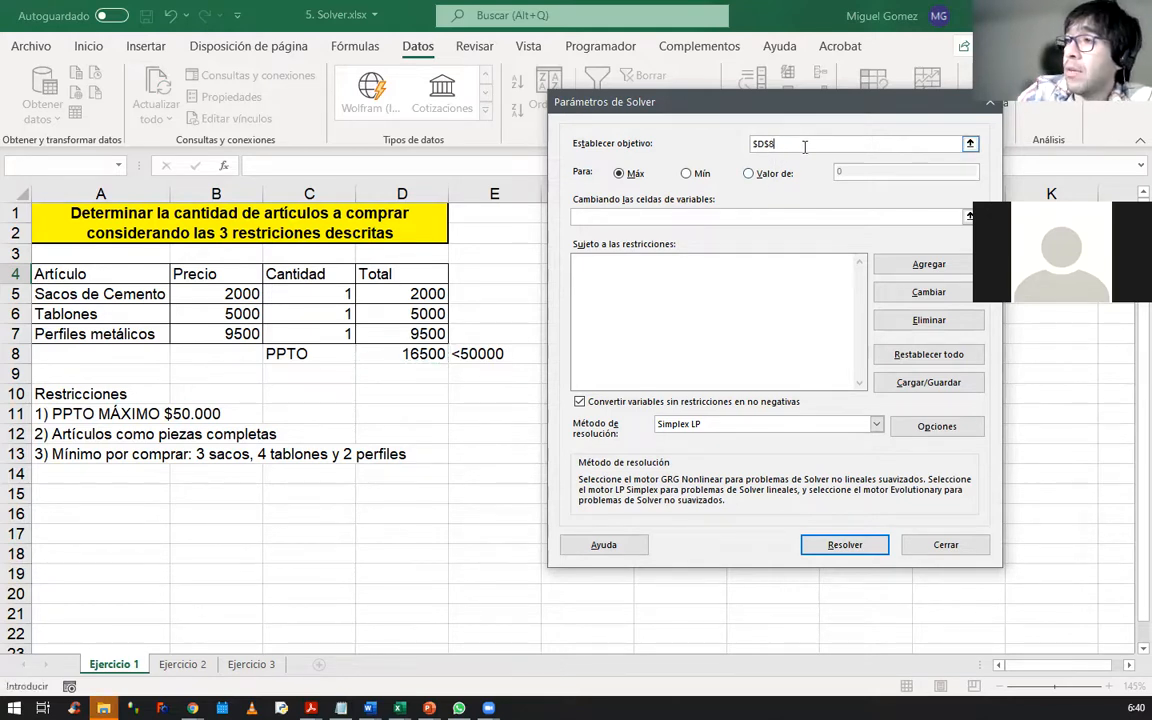
Set the quantity cells C5:C7 as Solver's changing variable cells.
left_click(660, 213)
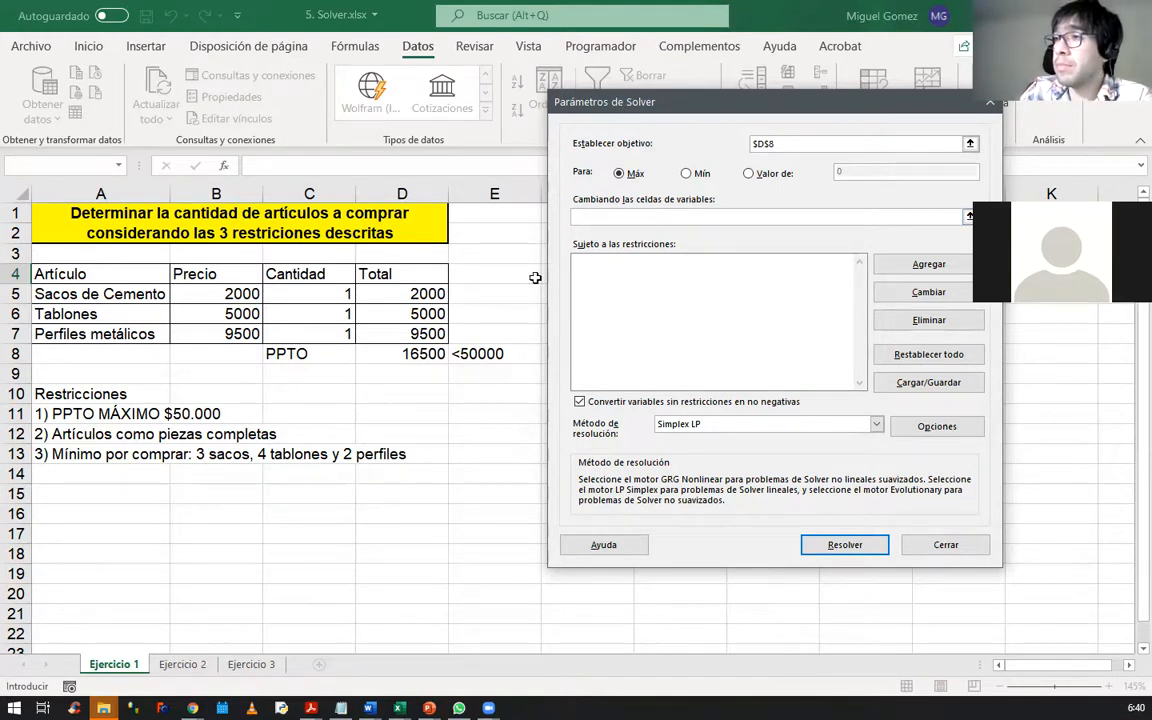
left_click_drag(324, 292, 326, 333)
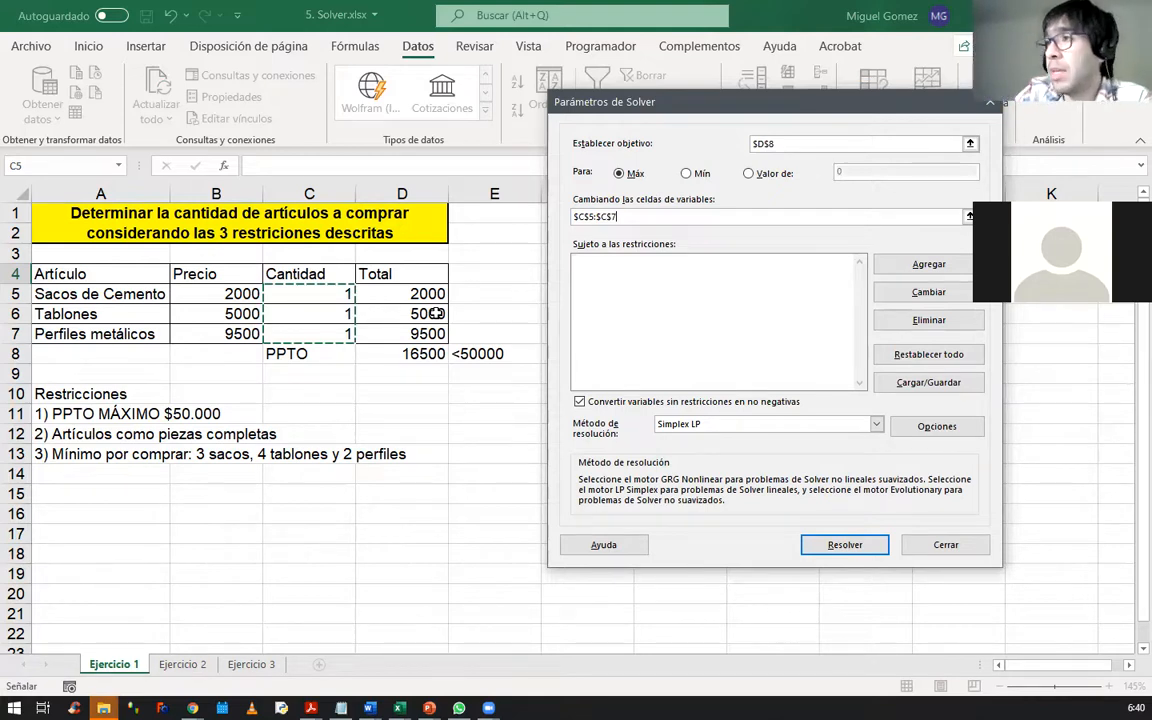
left_click(728, 314)
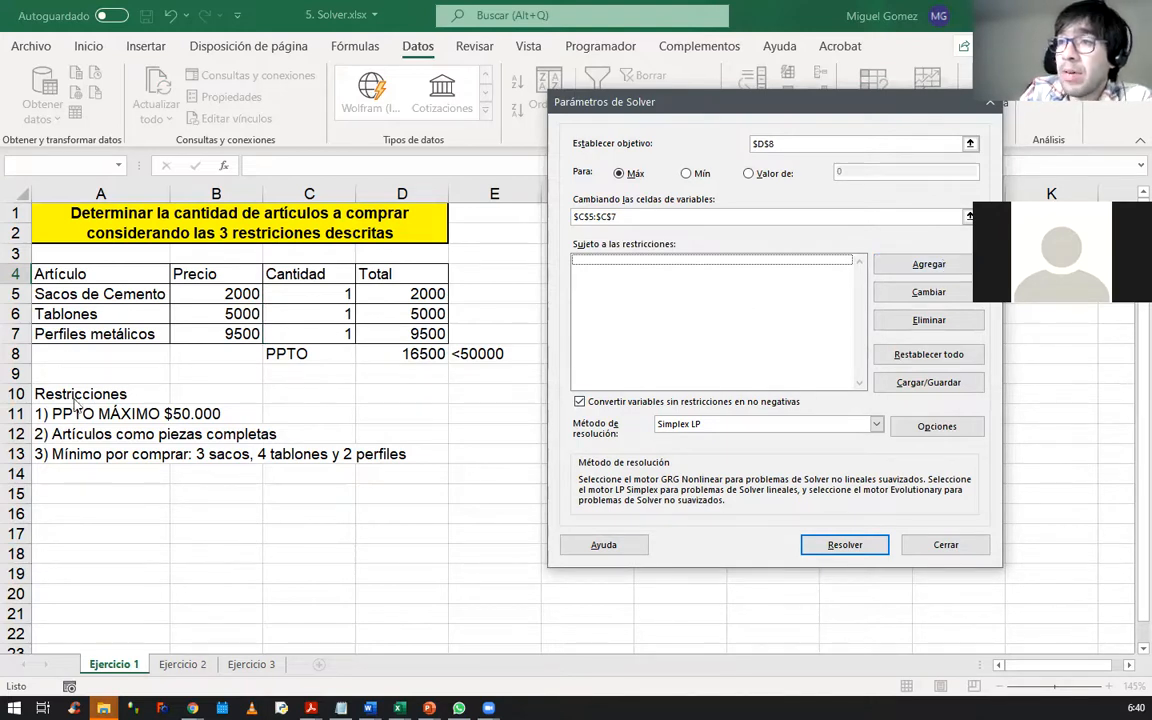
Add a Solver constraint that keeps the budget total in D8 <= 50000.
left_click(920, 265)
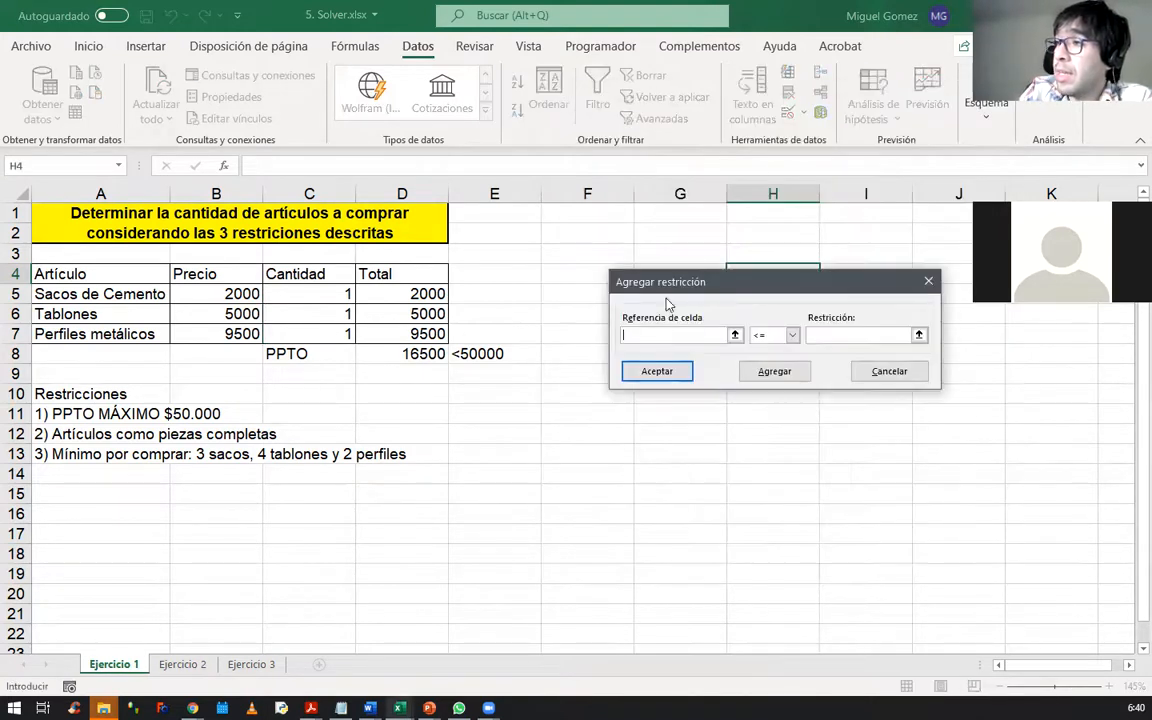
left_click(417, 355)
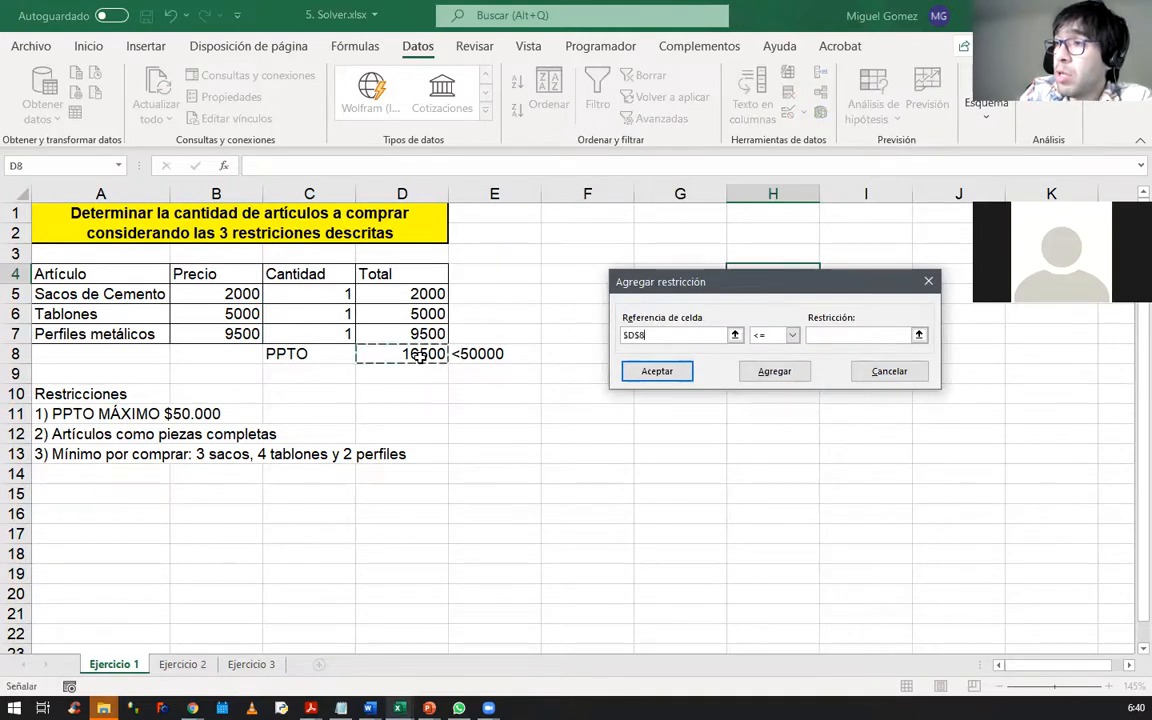
left_click(822, 335)
type("50000")
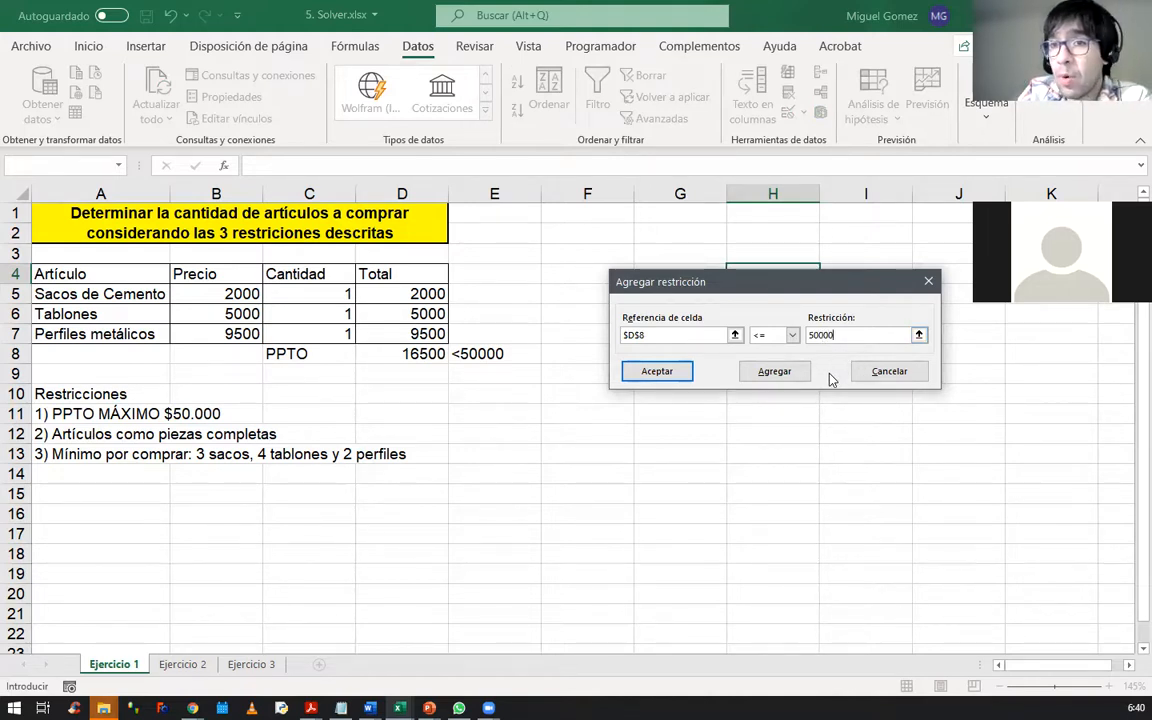
left_click(670, 372)
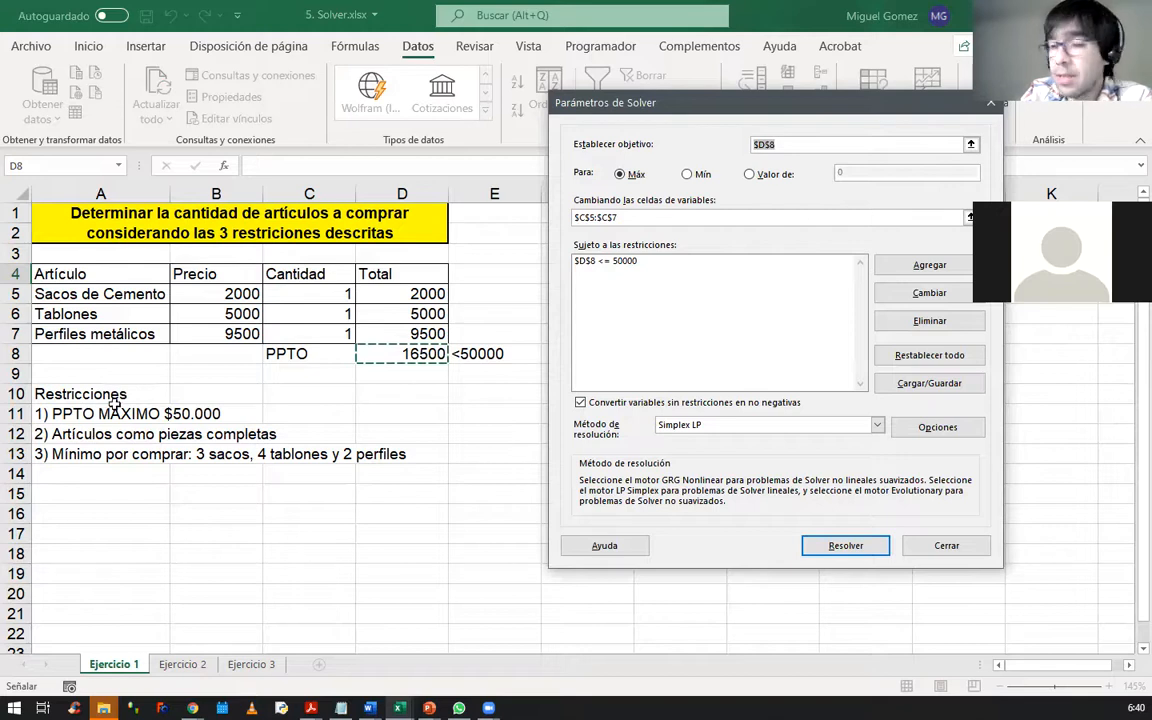
Add a Solver constraint requiring the quantities in C5:C7 to be integers (int).
left_click(905, 270)
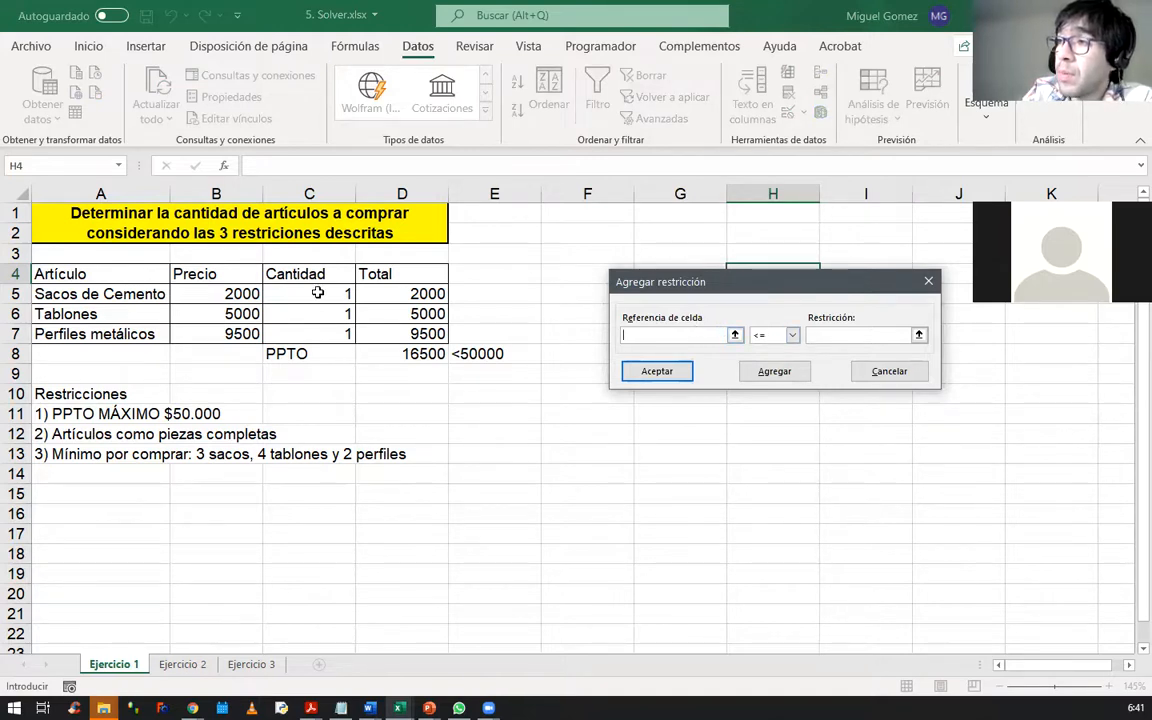
left_click_drag(317, 293, 316, 333)
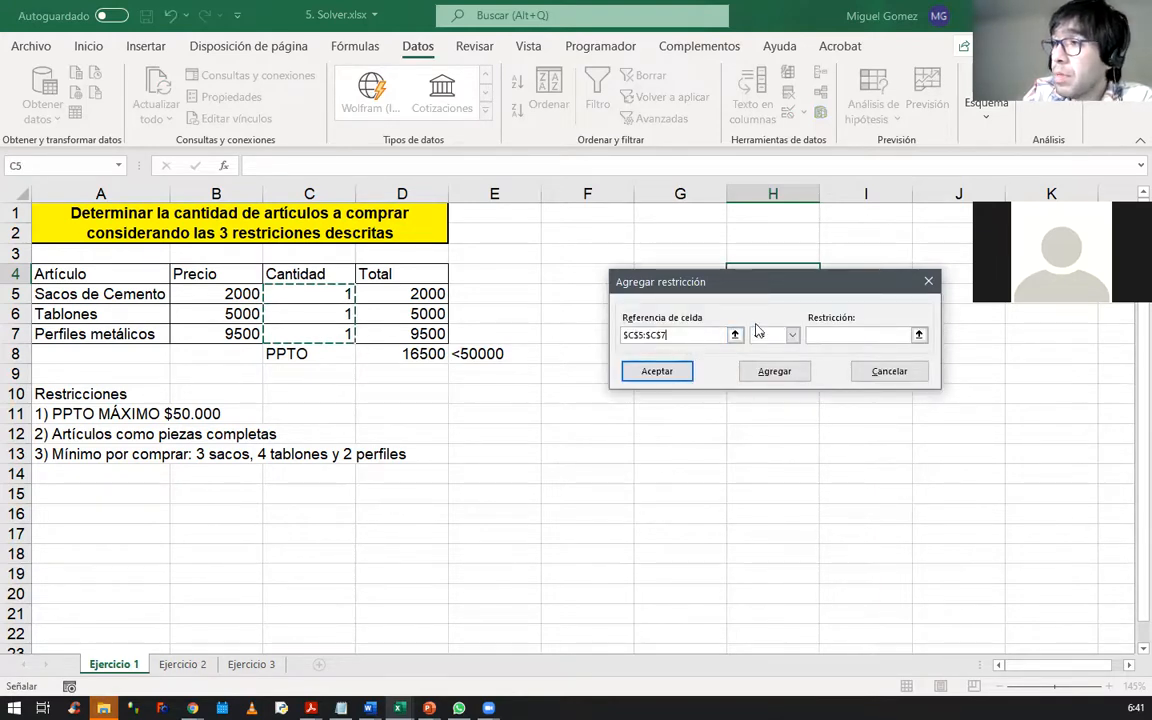
left_click(784, 337)
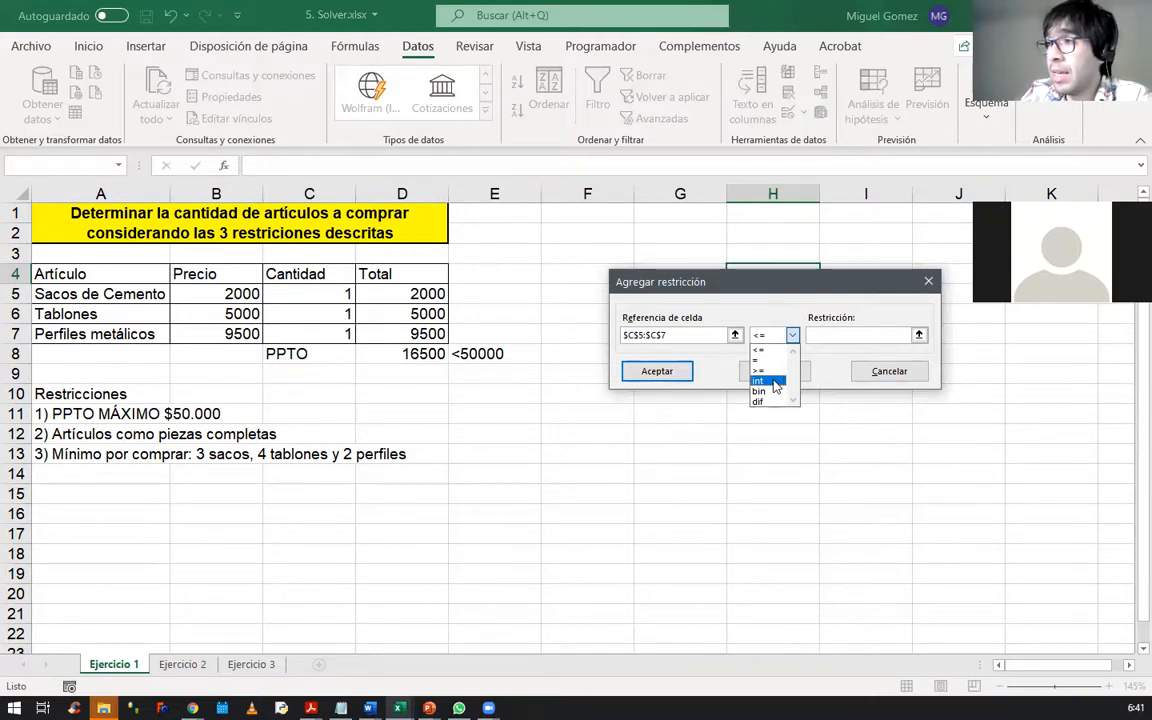
left_click(776, 384)
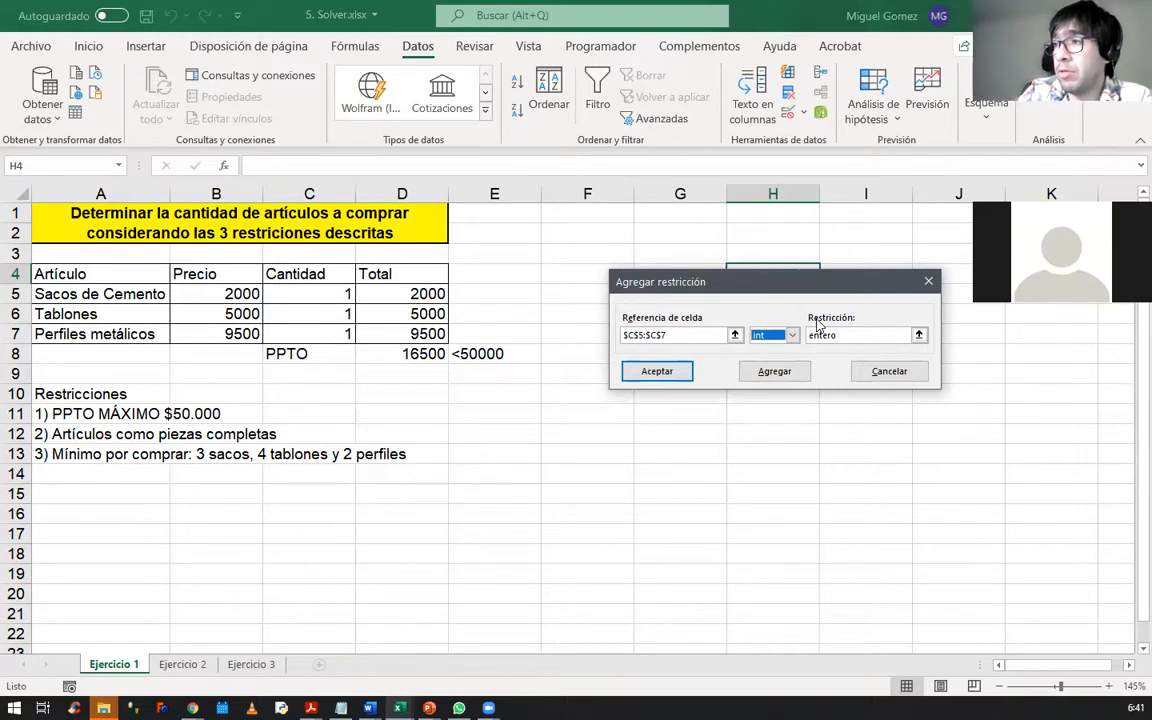
left_click_drag(684, 290, 679, 293)
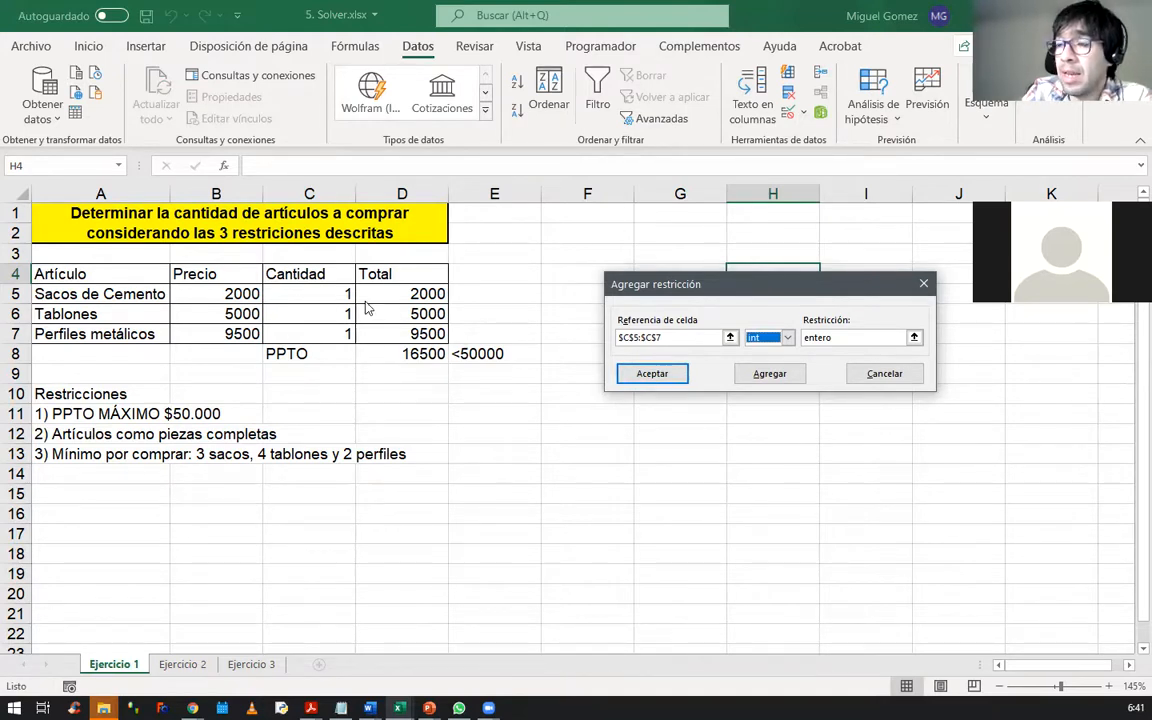
left_click(652, 383)
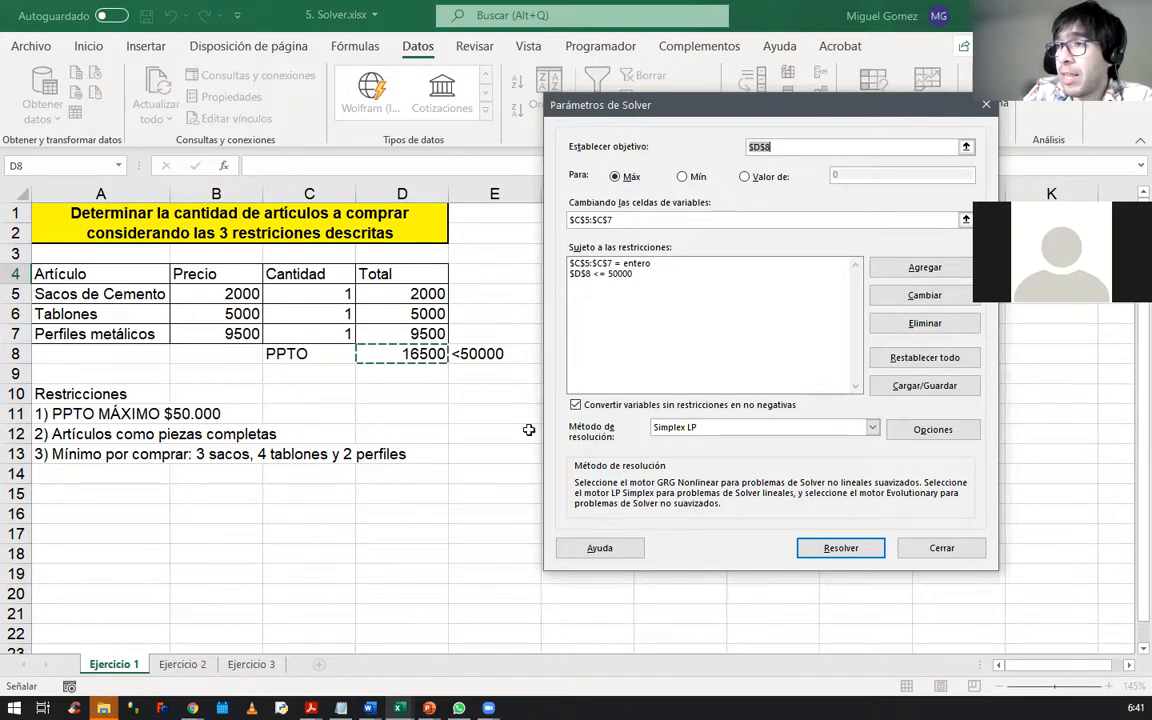
Add a Solver constraint requiring the cement sack quantity in C5 to be >= 3.
left_click(922, 267)
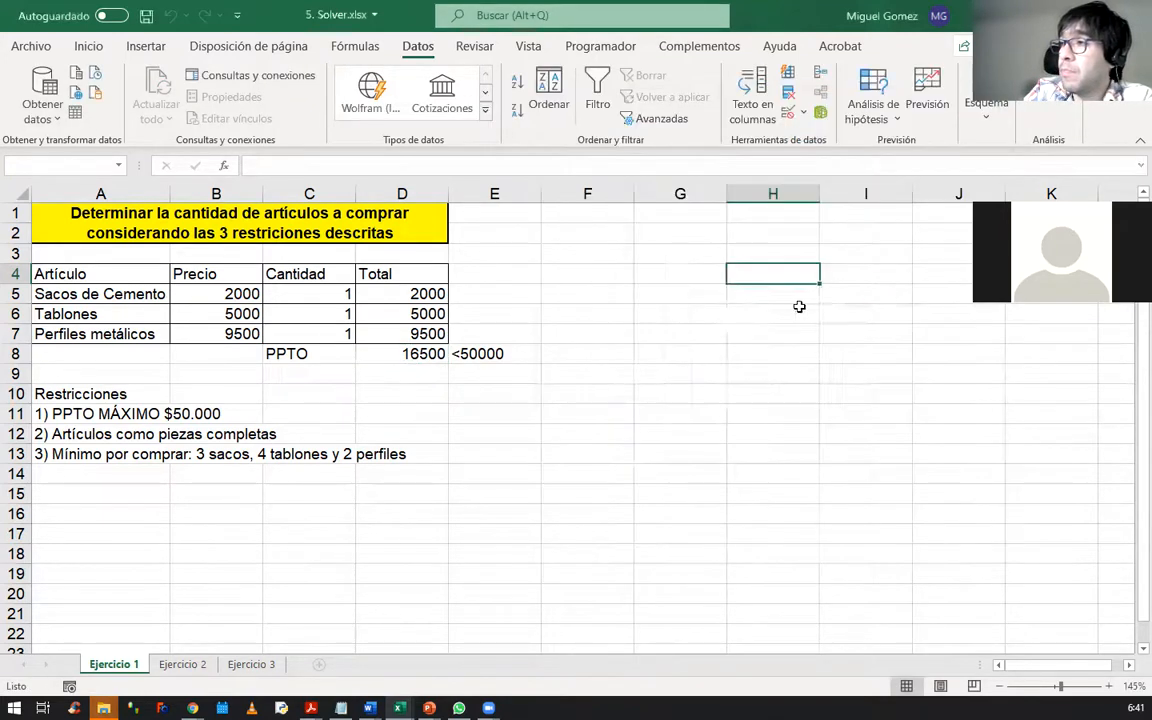
left_click(287, 295)
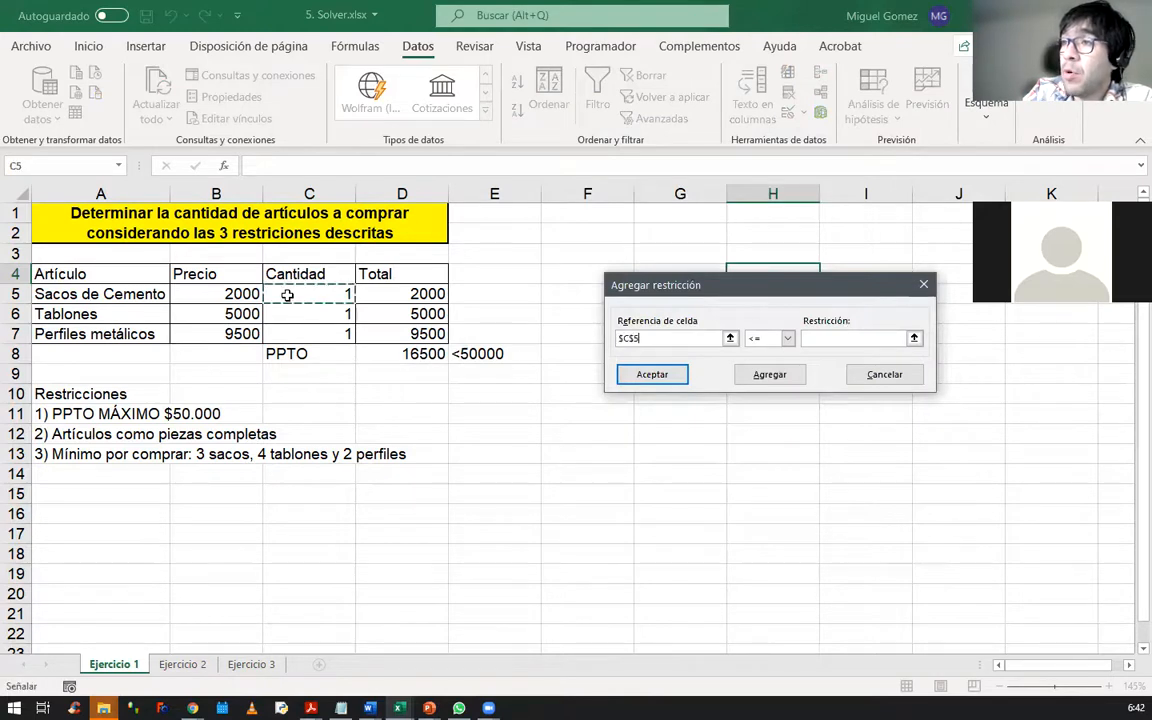
left_click(776, 341)
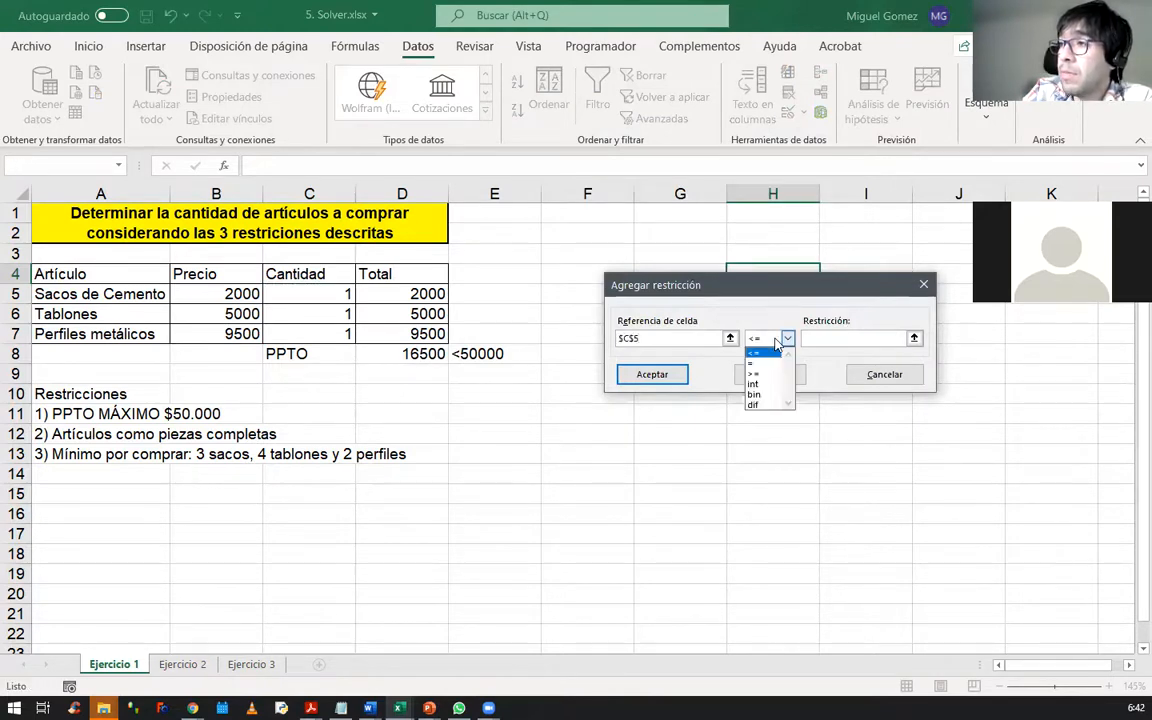
left_click(755, 373)
left_click(828, 341)
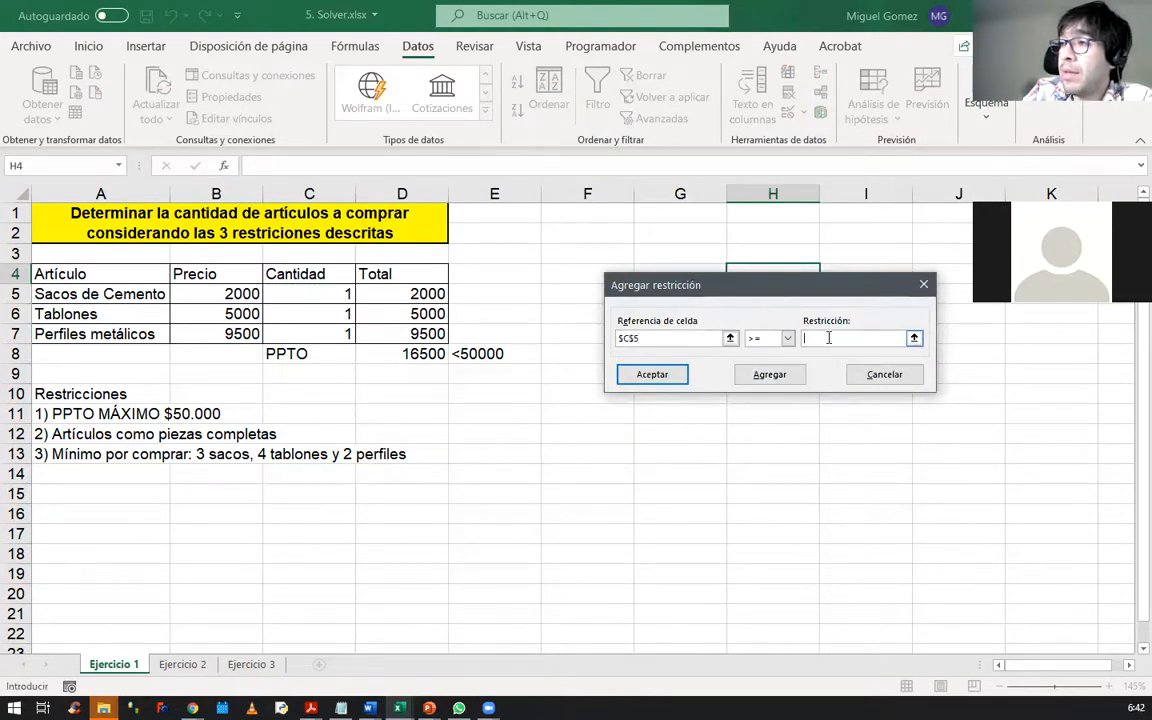
type("3")
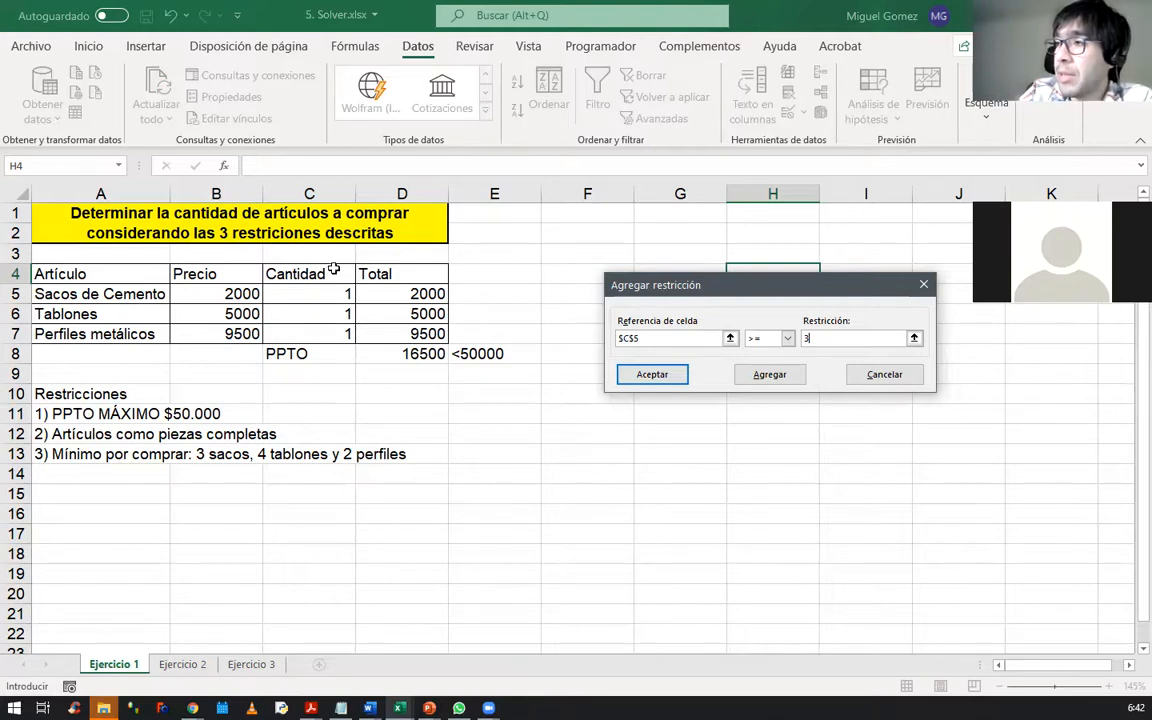
left_click(757, 377)
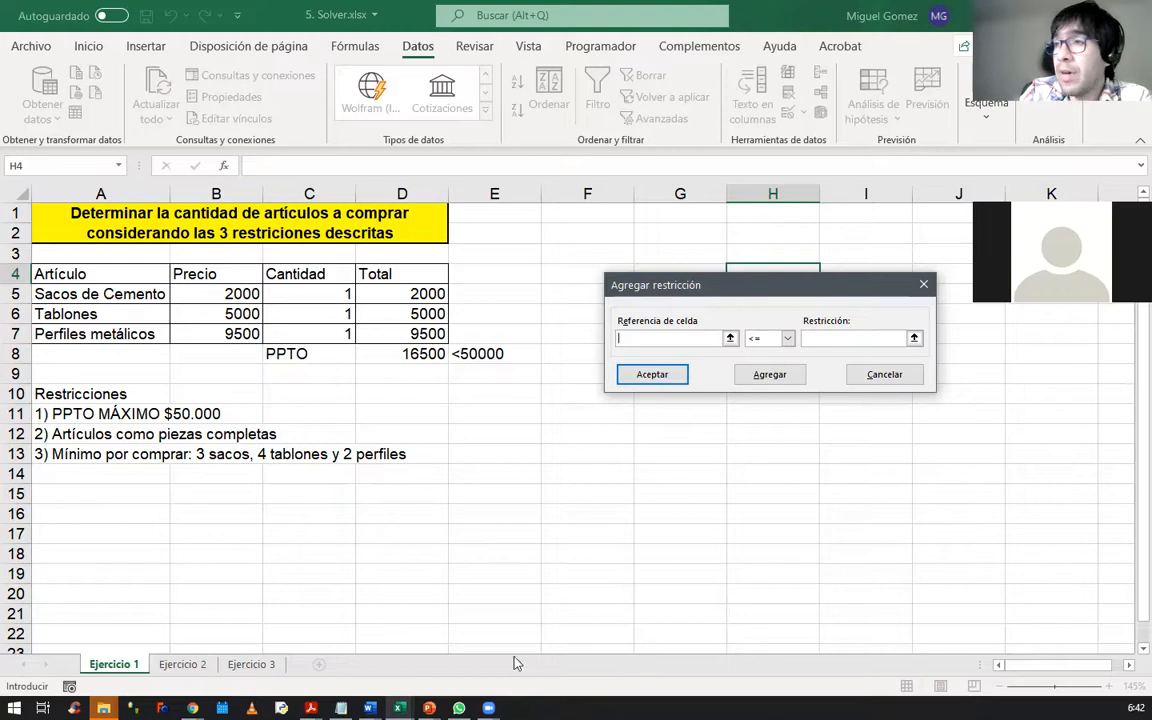
Add a Solver constraint requiring the plank quantity in C6 to be >= 4.
left_click(343, 314)
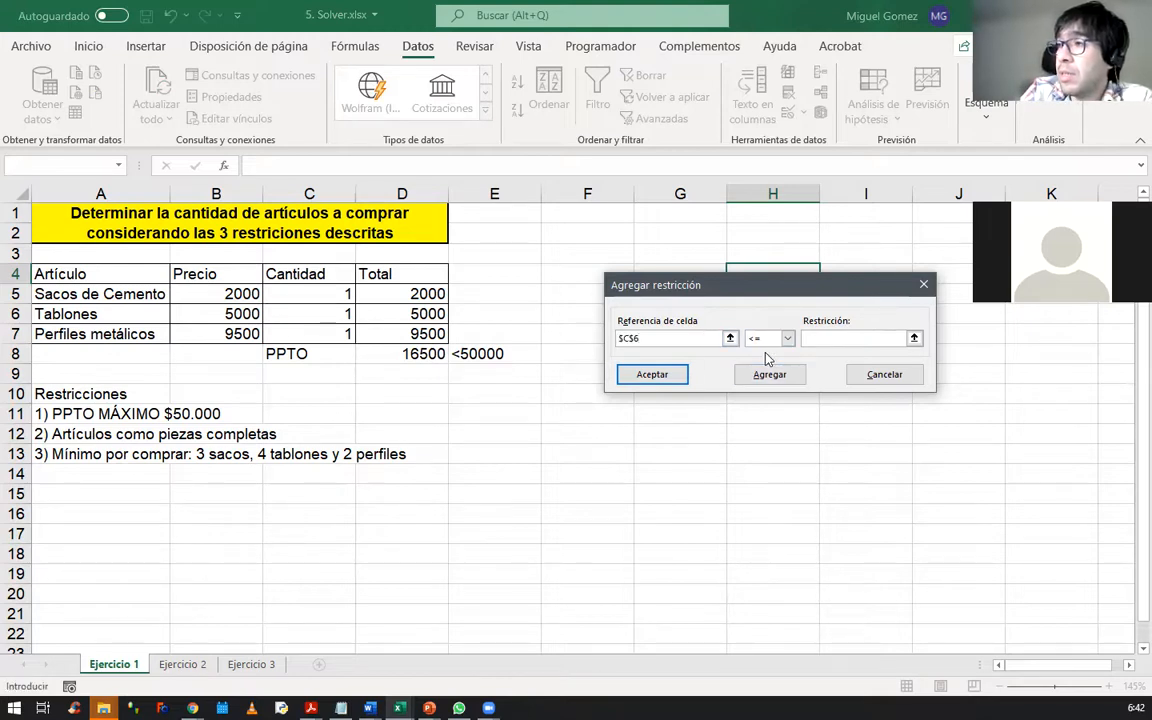
left_click(770, 338)
left_click(760, 371)
left_click(864, 338)
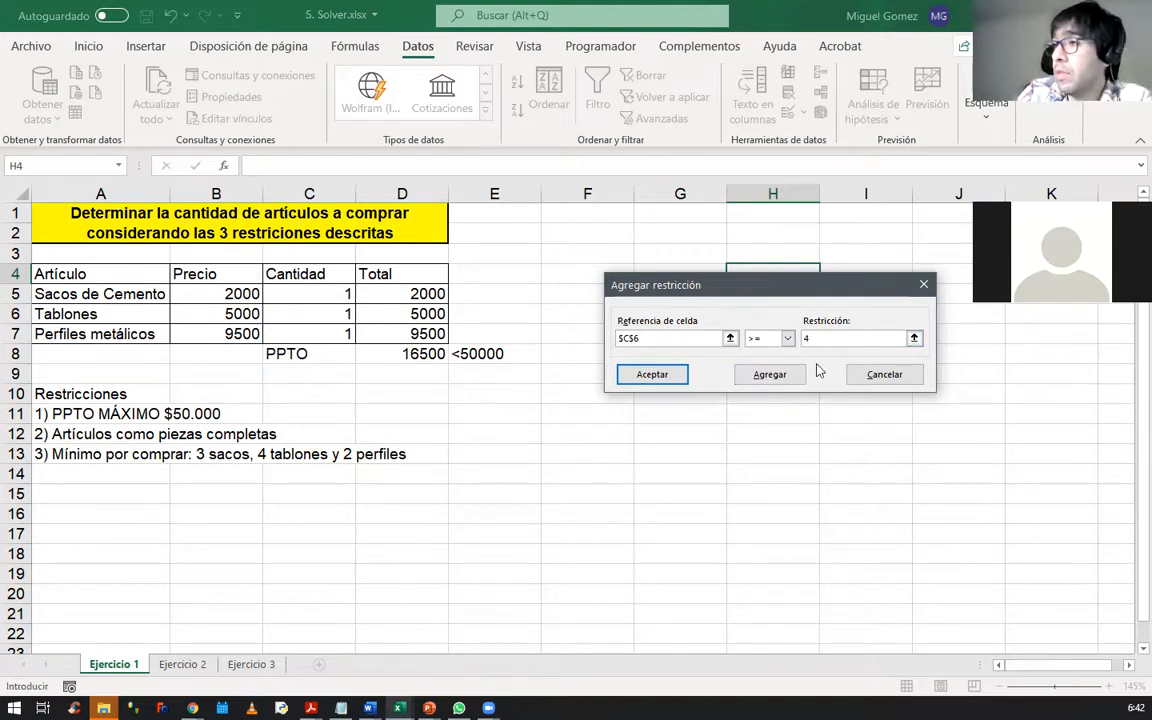
left_click(770, 374)
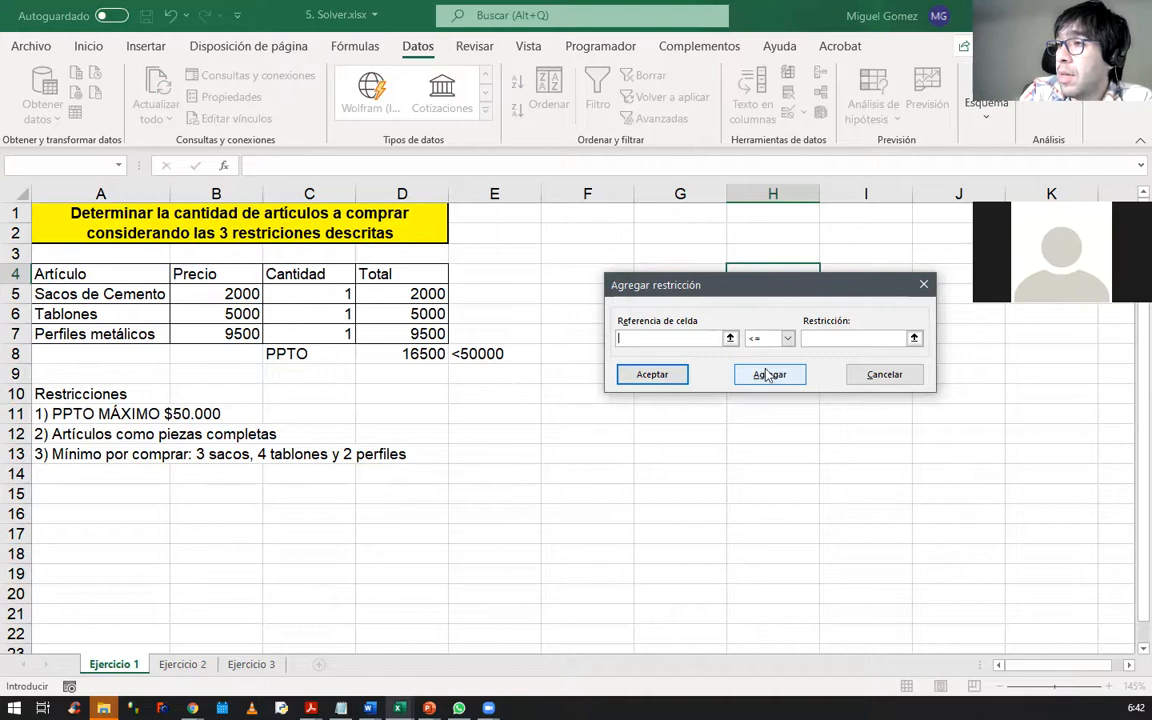
Add a Solver constraint requiring the metal profile quantity in C7 to be >= 2, and finish adding constraints.
left_click(307, 330)
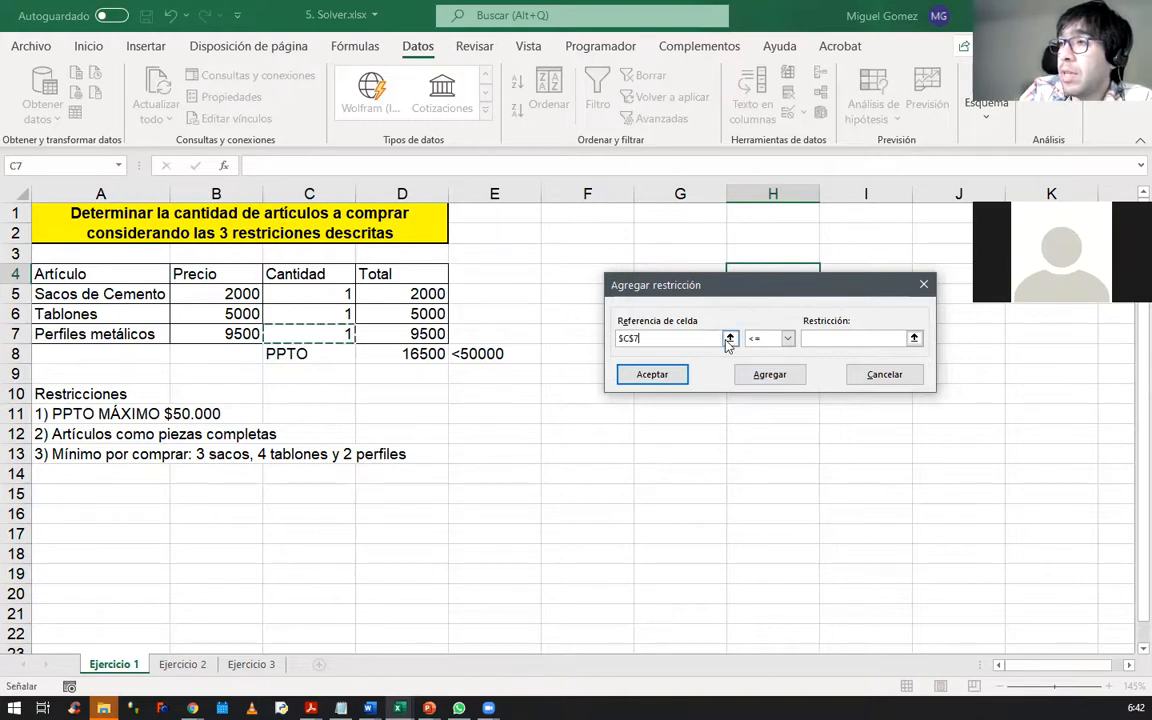
left_click(788, 338)
left_click(760, 372)
key("Tab")
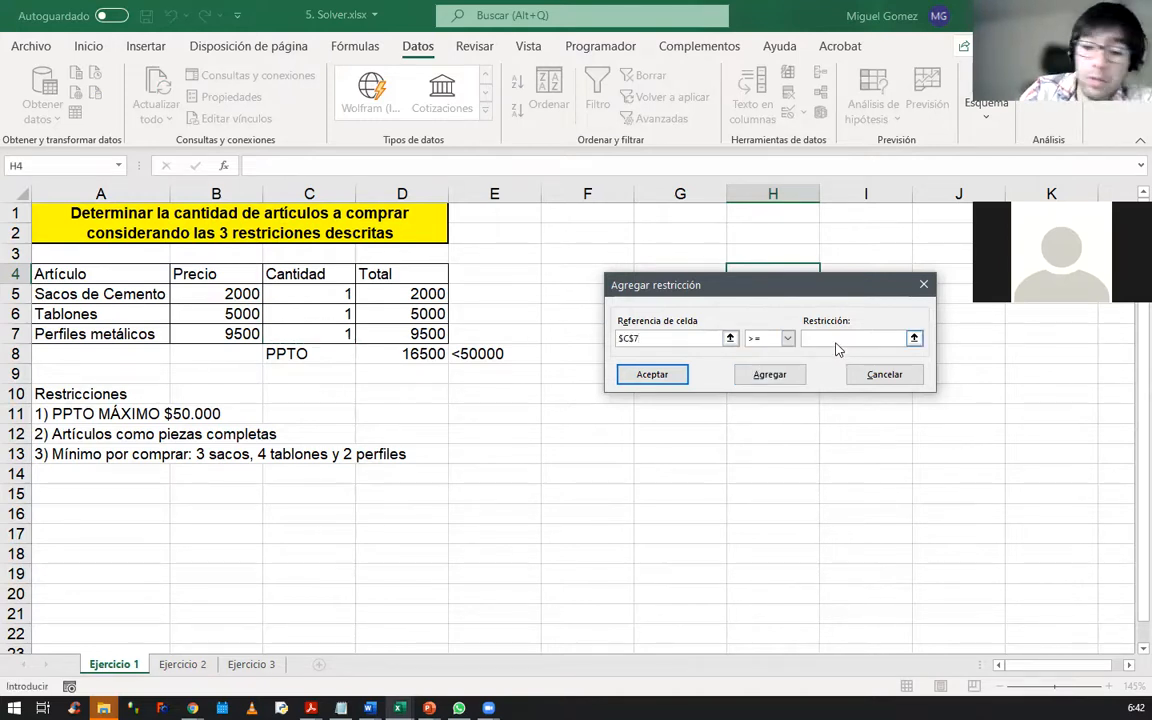
left_click(662, 380)
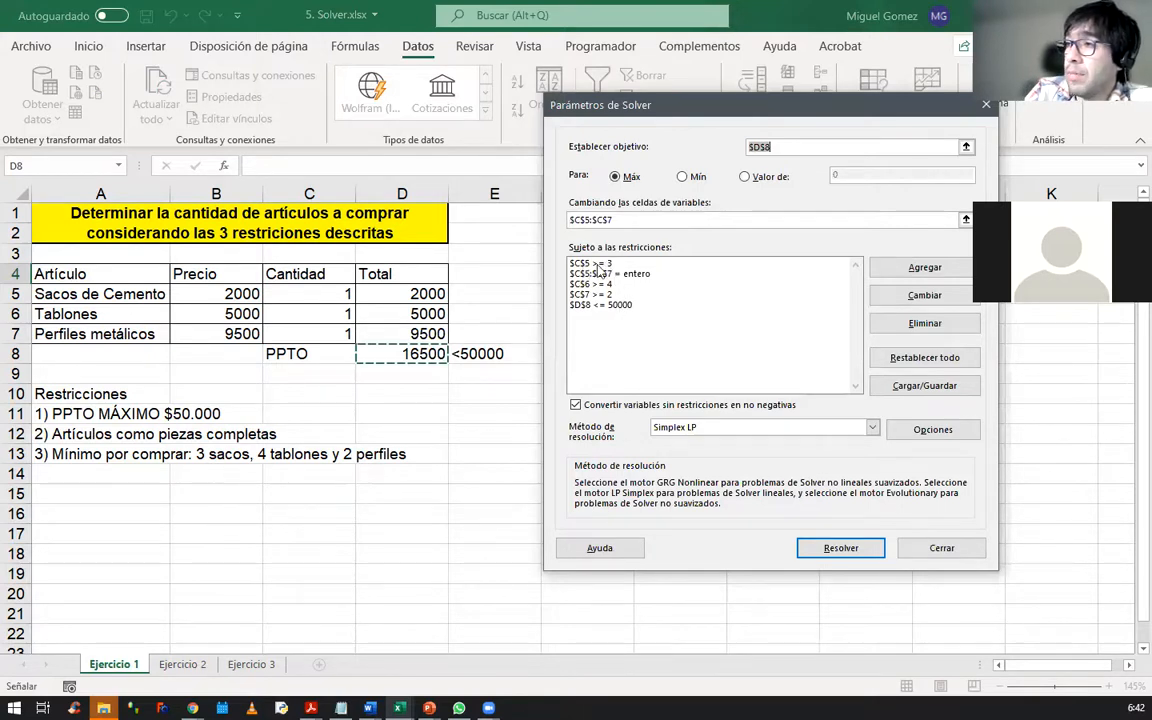
Check each listed Solver constraint against the restrictions written on the sheet.
left_click(615, 266)
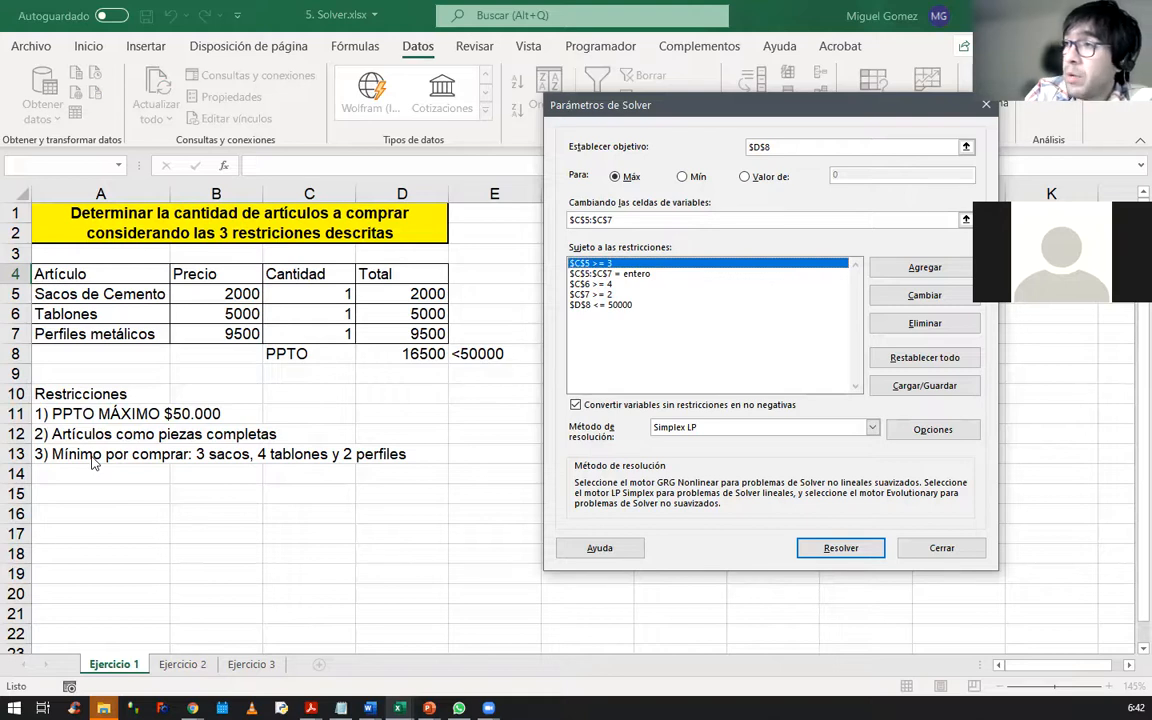
left_click(611, 274)
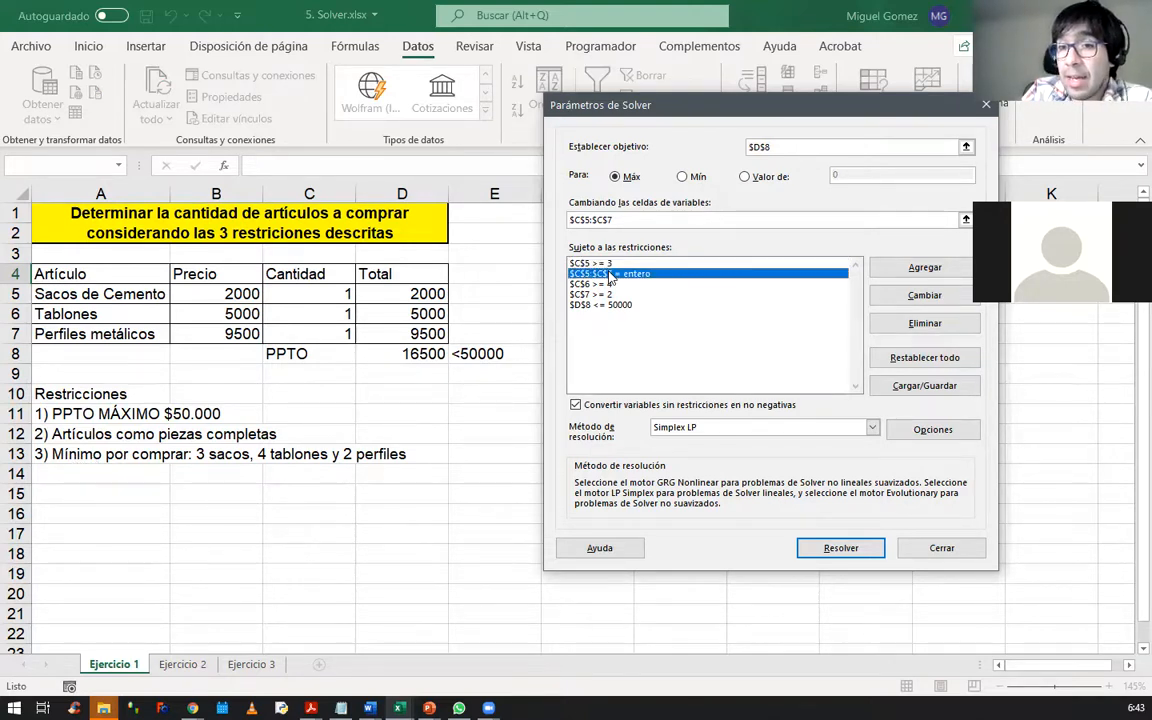
left_click(609, 285)
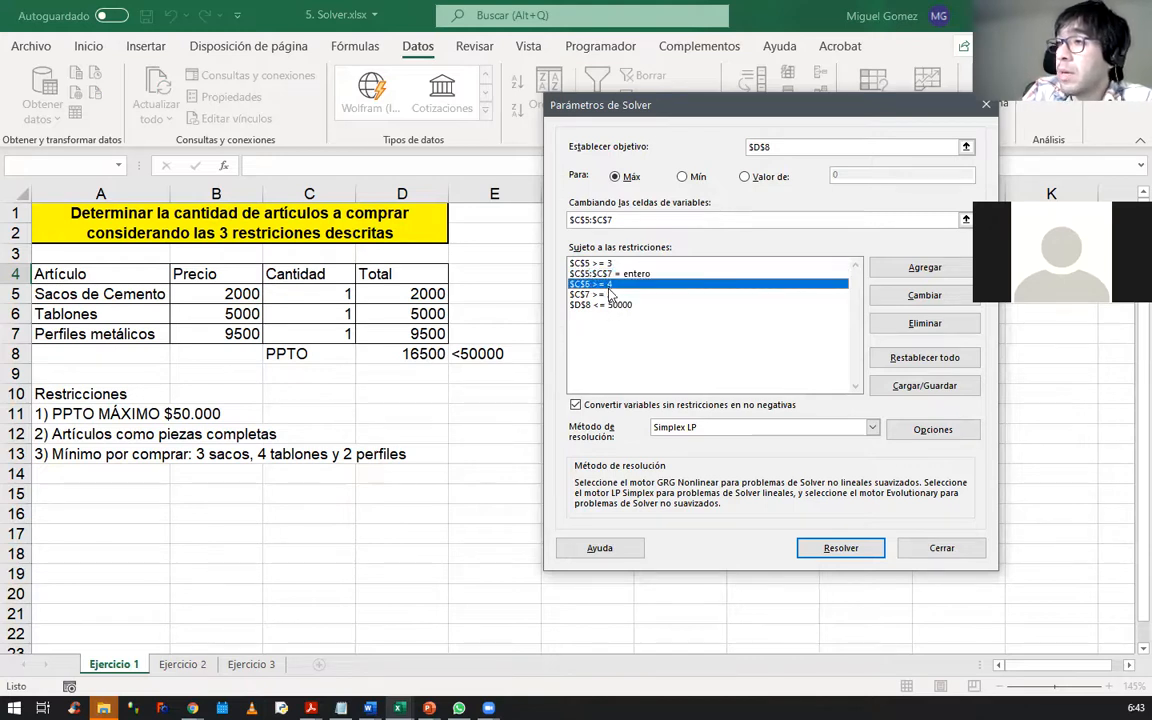
left_click(609, 295)
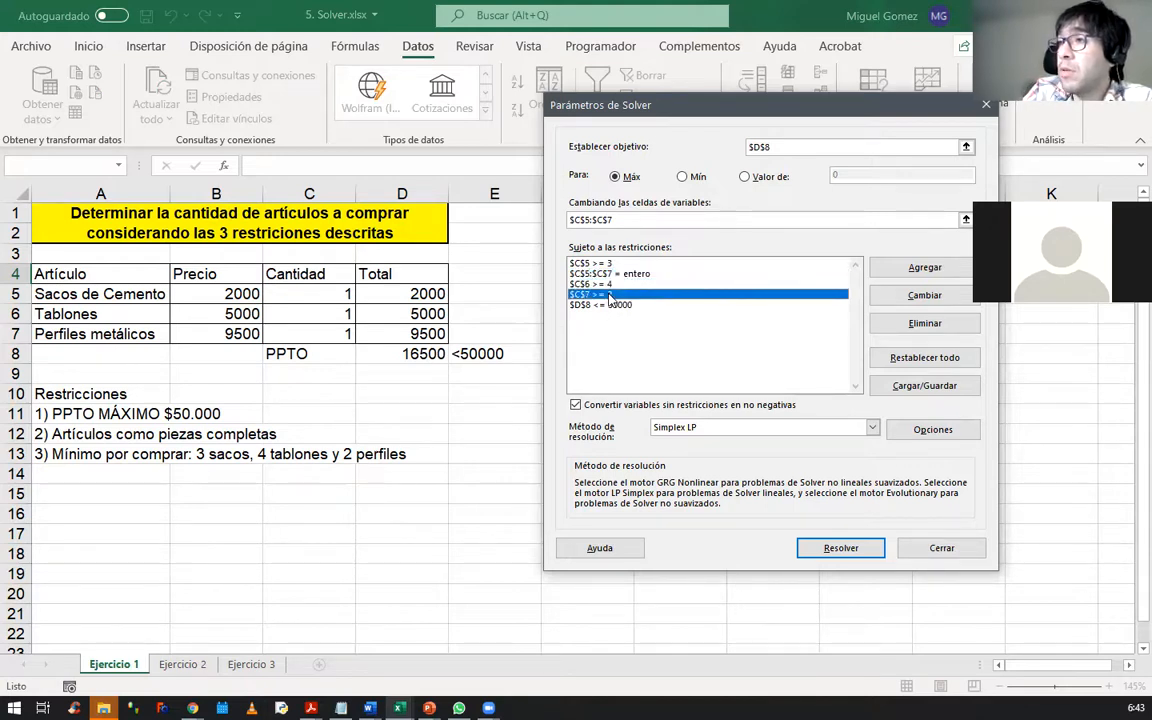
left_click(618, 305)
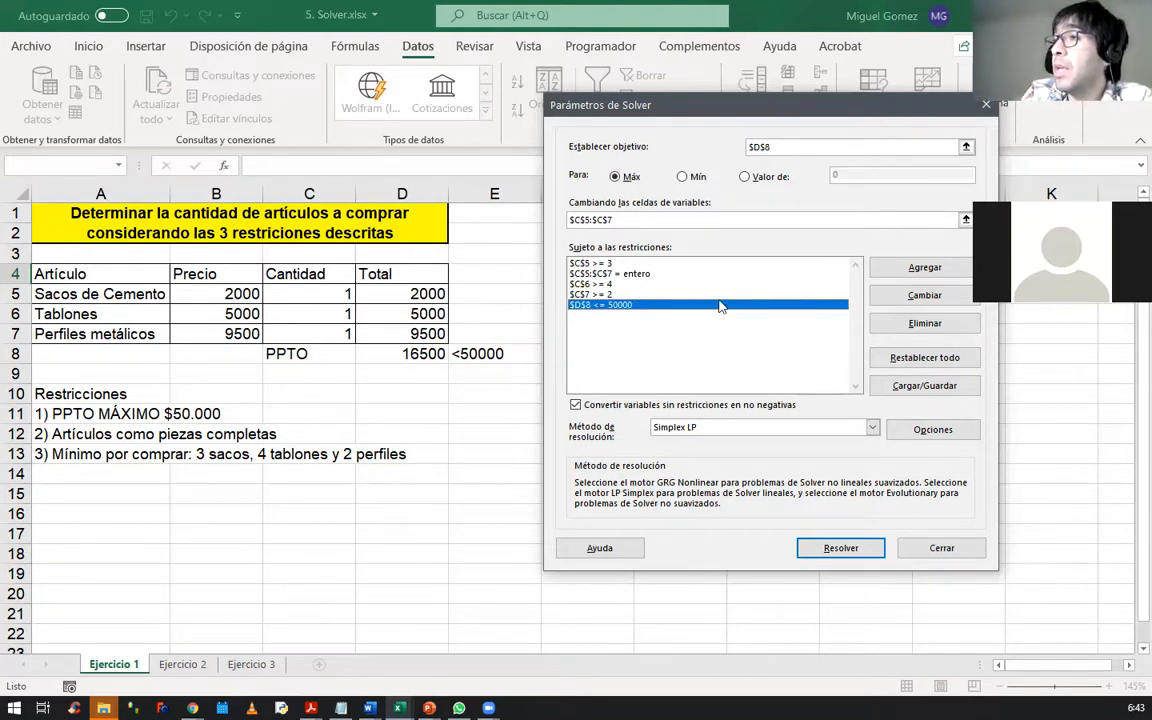
left_click_drag(640, 263, 633, 312)
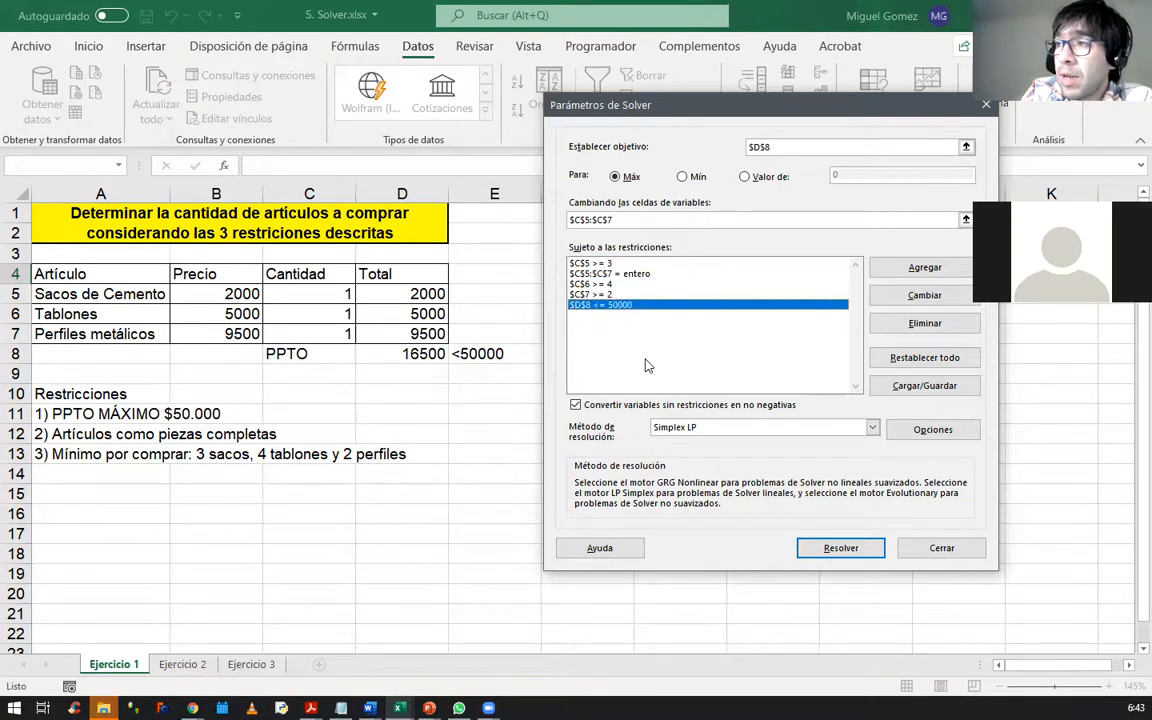
Run Solver and keep its solution in the worksheet.
left_click(821, 556)
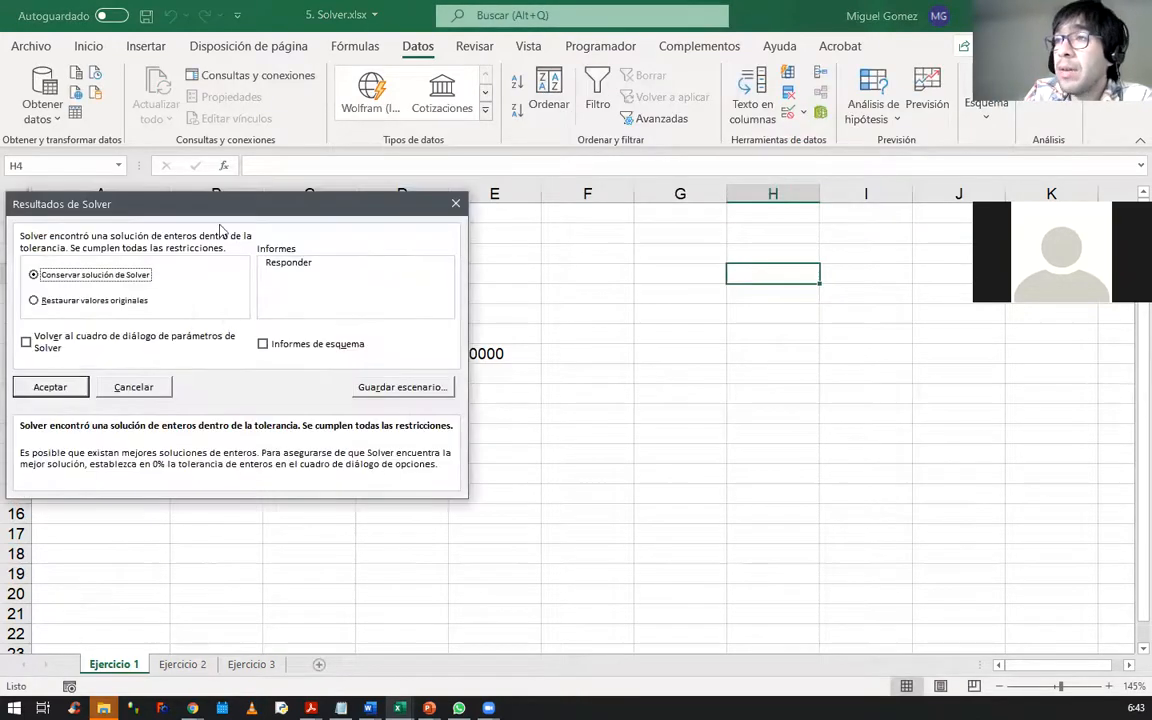
left_click_drag(252, 211, 820, 209)
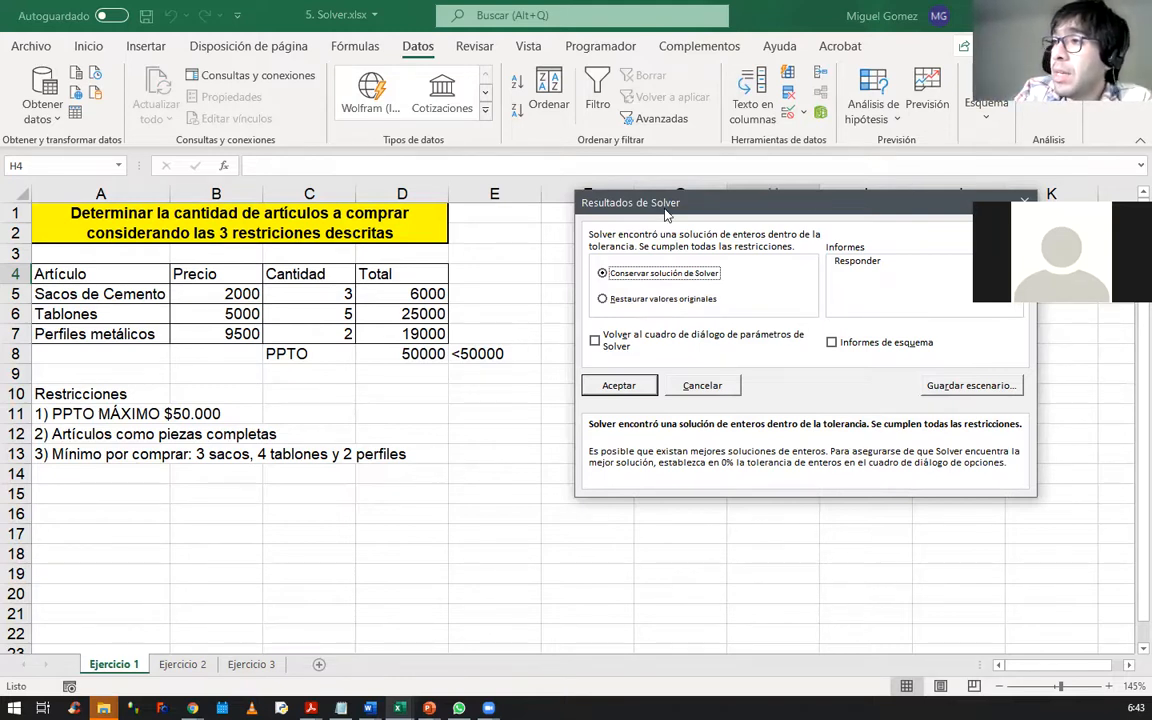
left_click_drag(652, 210, 617, 243)
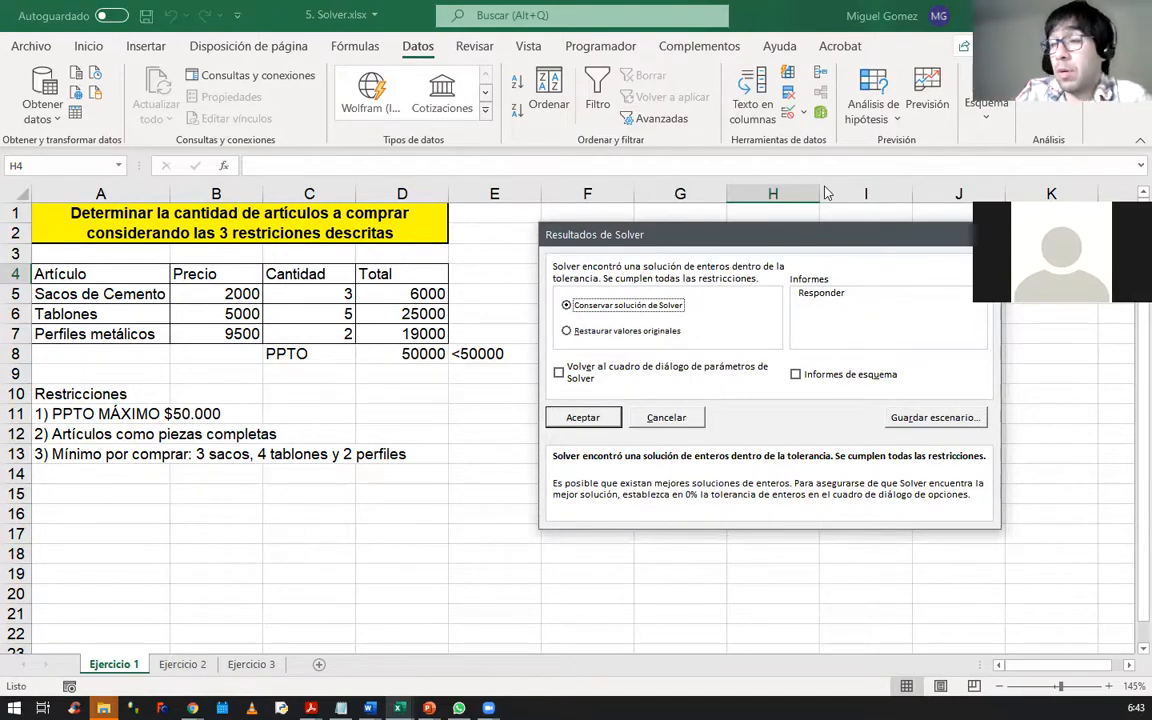
left_click_drag(595, 230, 586, 217)
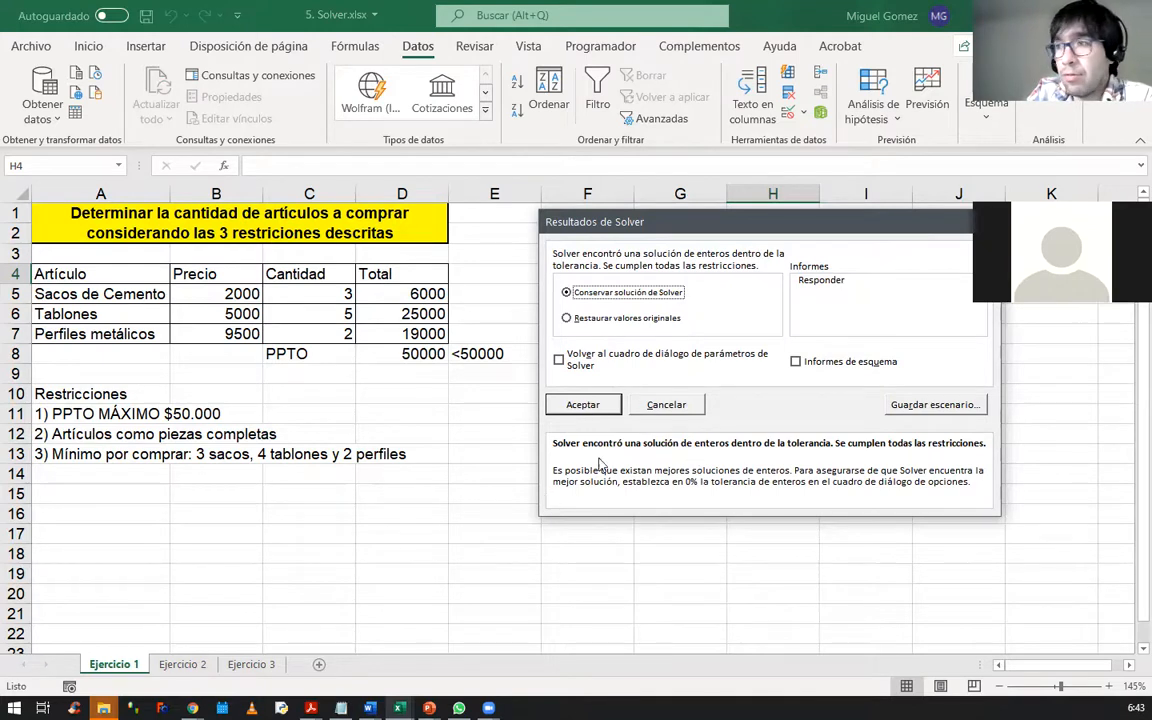
left_click(582, 408)
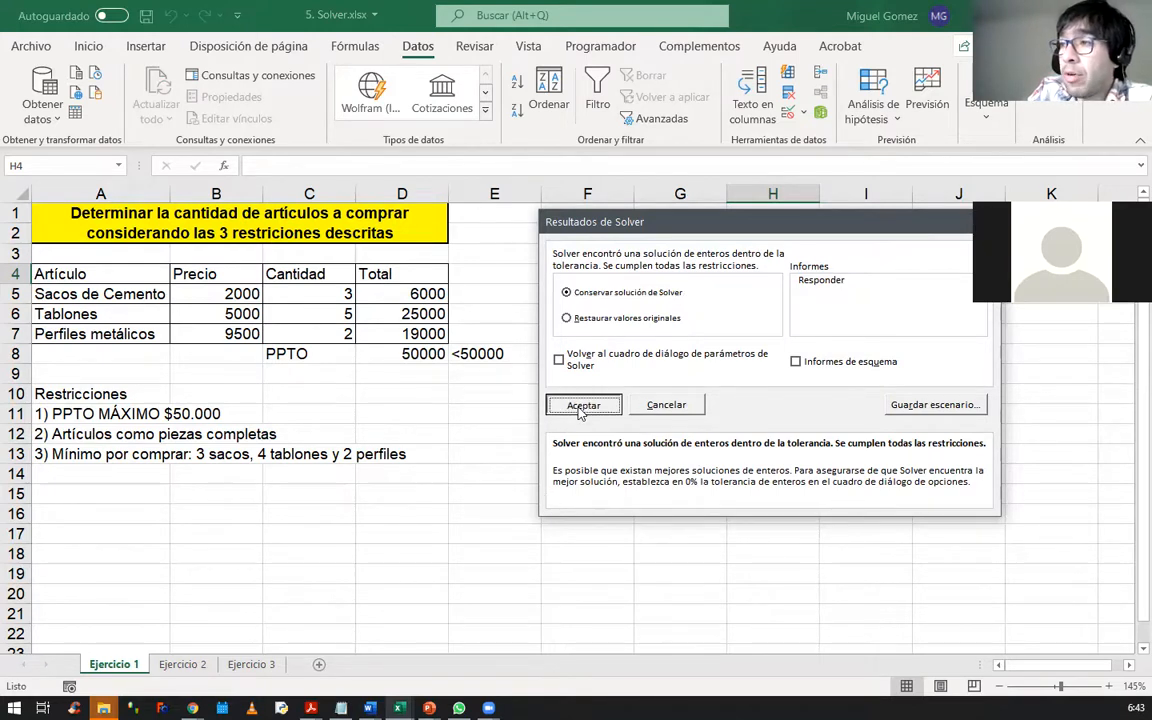
left_click(555, 468)
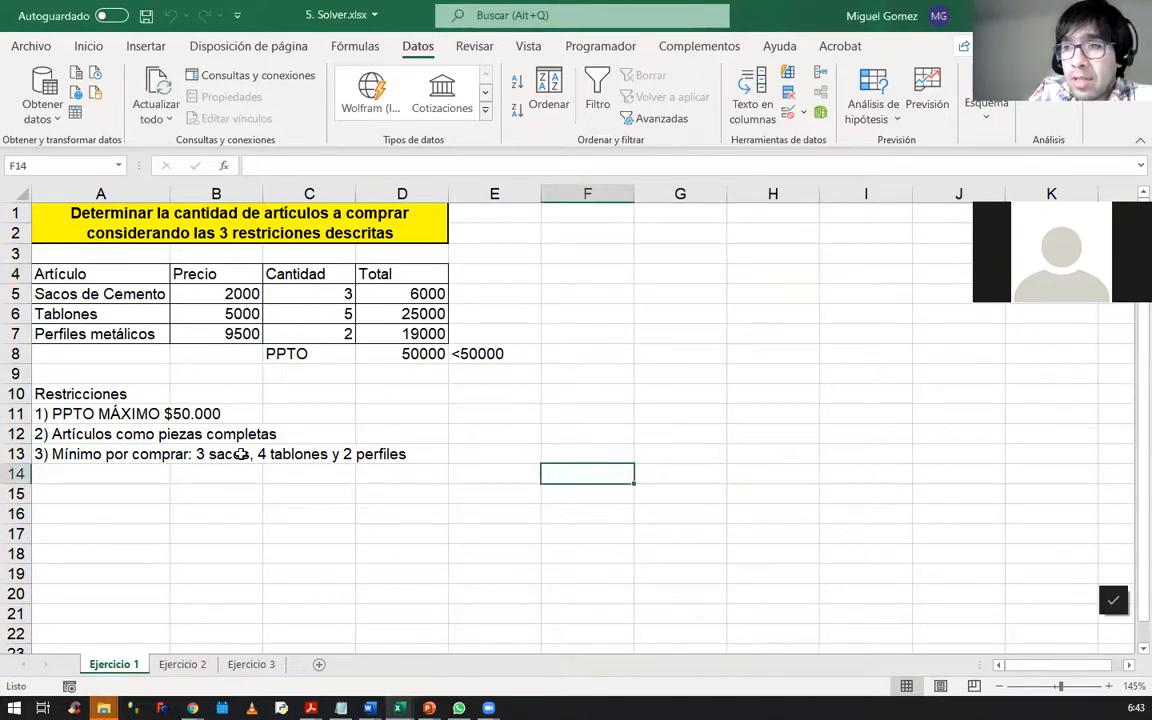
Examine the solved quantities in C5:C7 and the budget total in D8 against the three restrictions.
left_click_drag(297, 292, 319, 334)
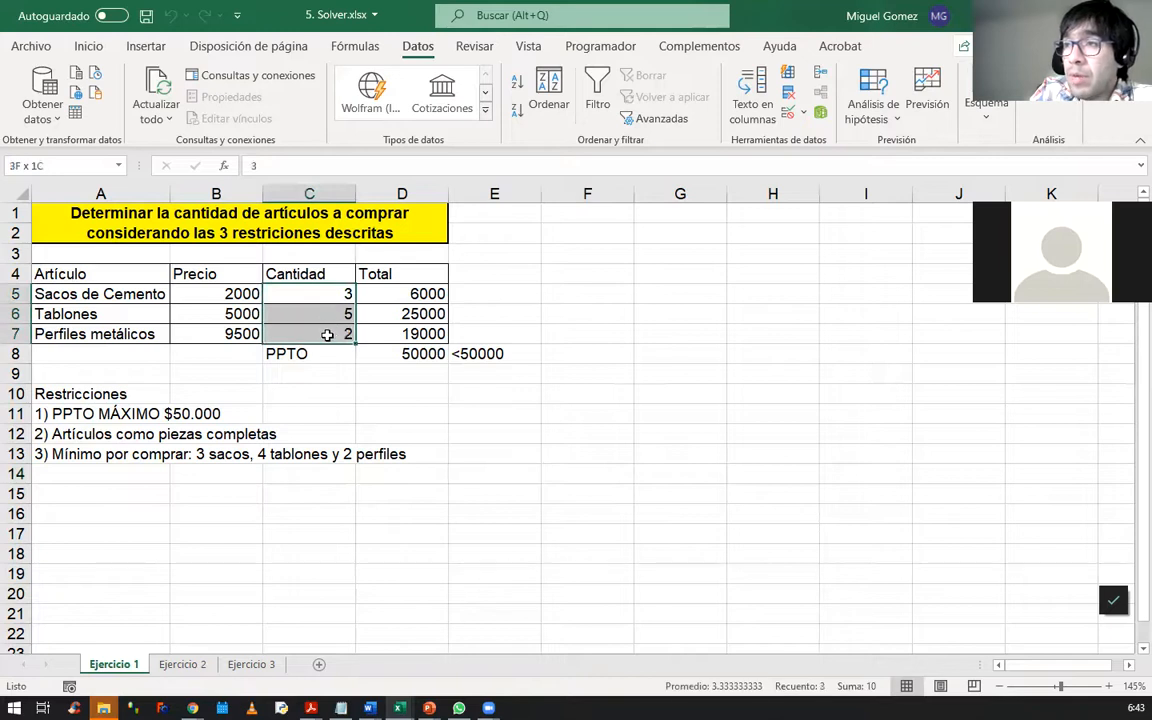
left_click(338, 350)
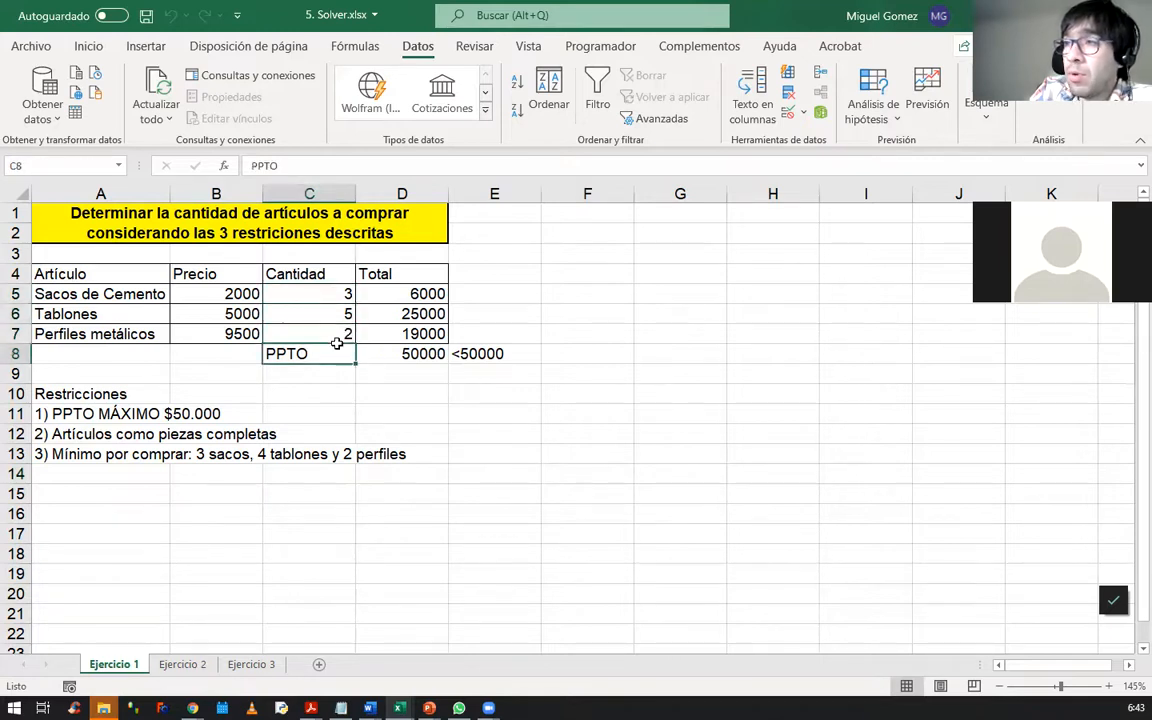
left_click(339, 335)
left_click(346, 300)
left_click(344, 316)
left_click(339, 338)
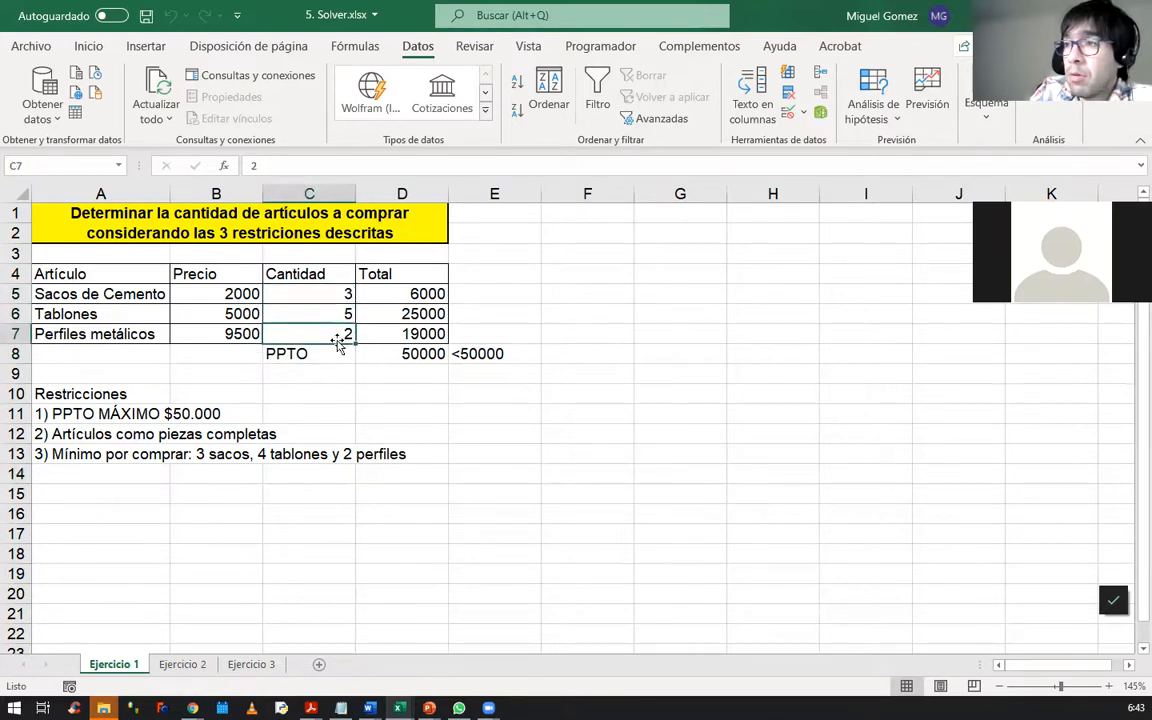
left_click(412, 355)
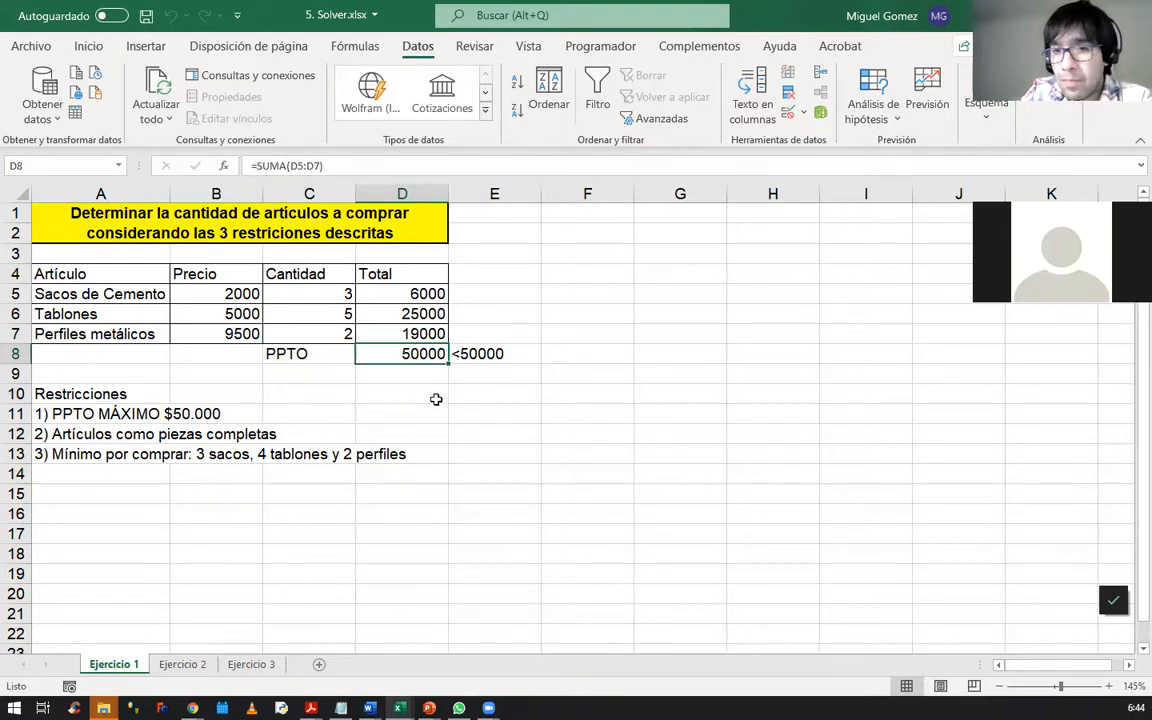
left_click(436, 400)
left_click(493, 459)
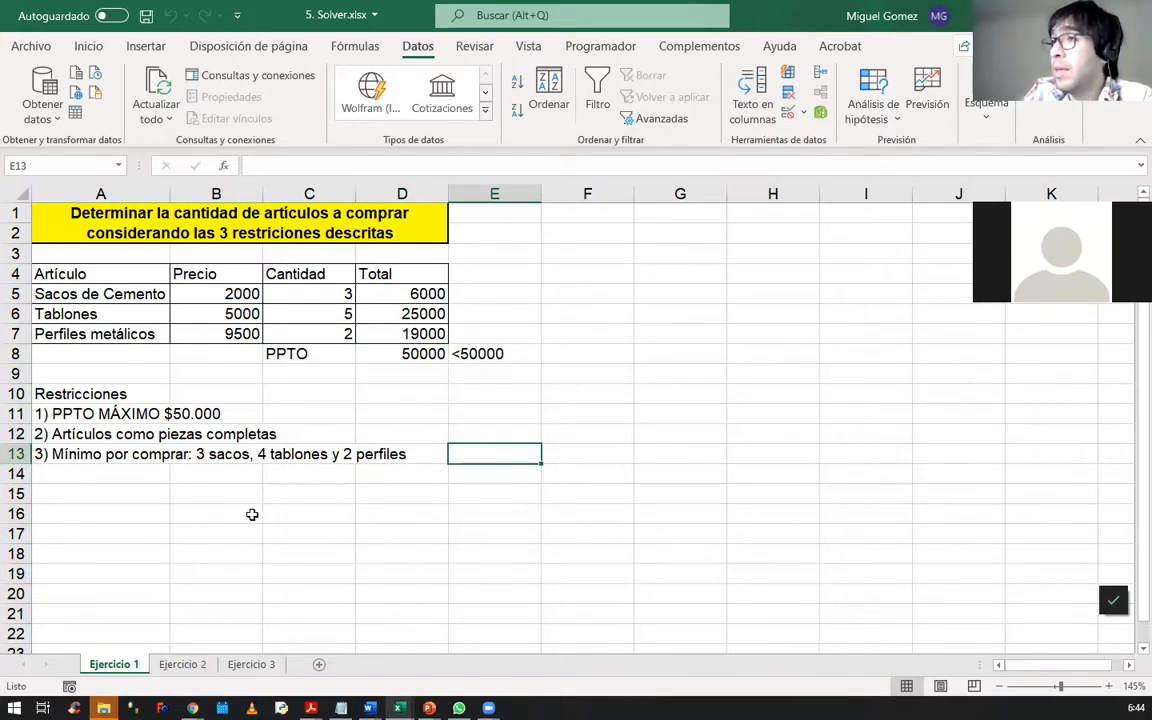
Open the Ejercicio 2 sheet and read the chairs and tables problem statement in rows 5 to 9 and its question in B11.
left_click(172, 665)
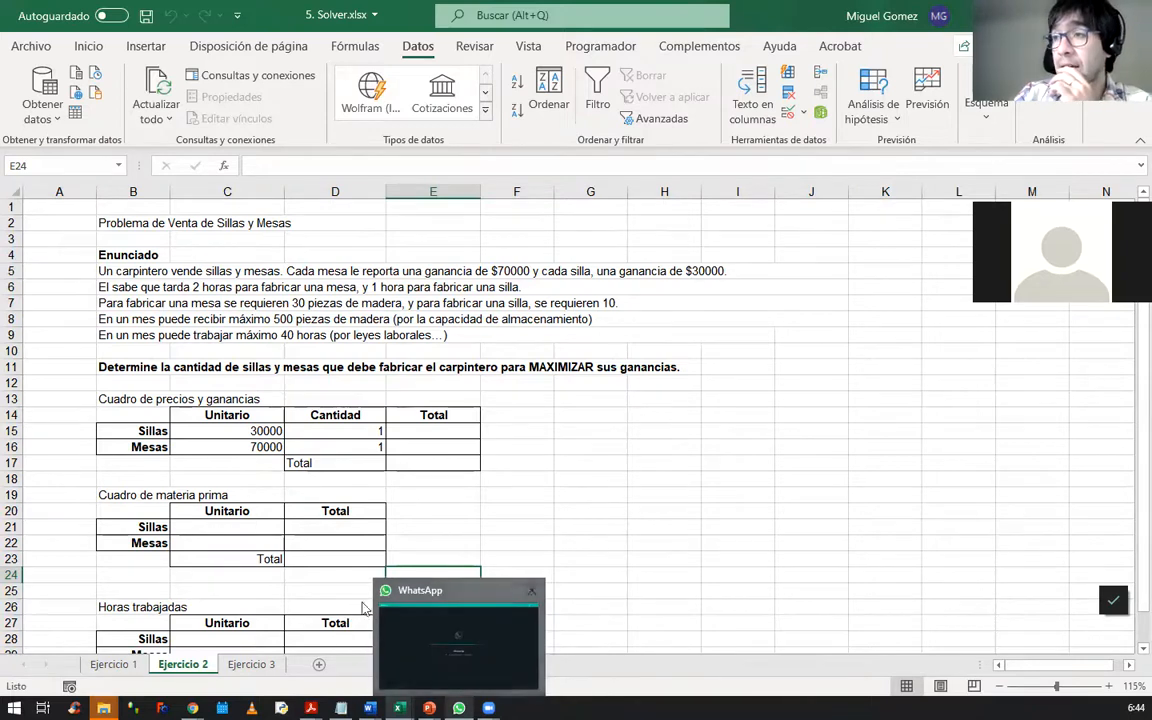
left_click(546, 528)
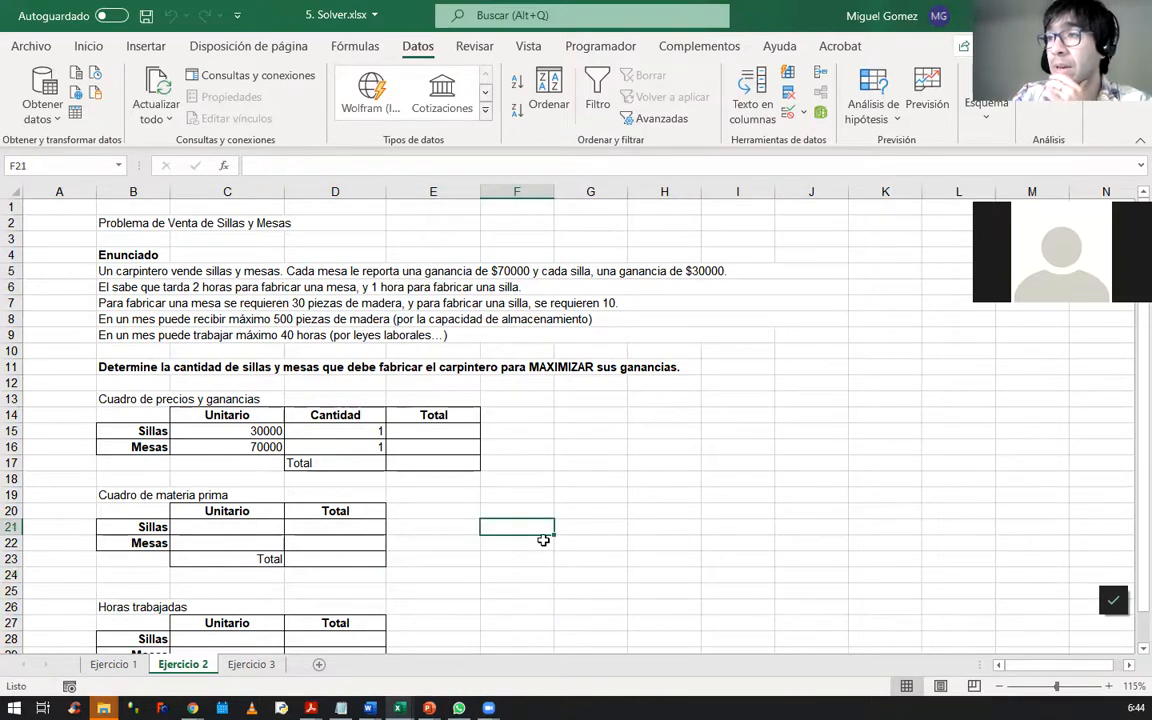
left_click(140, 271)
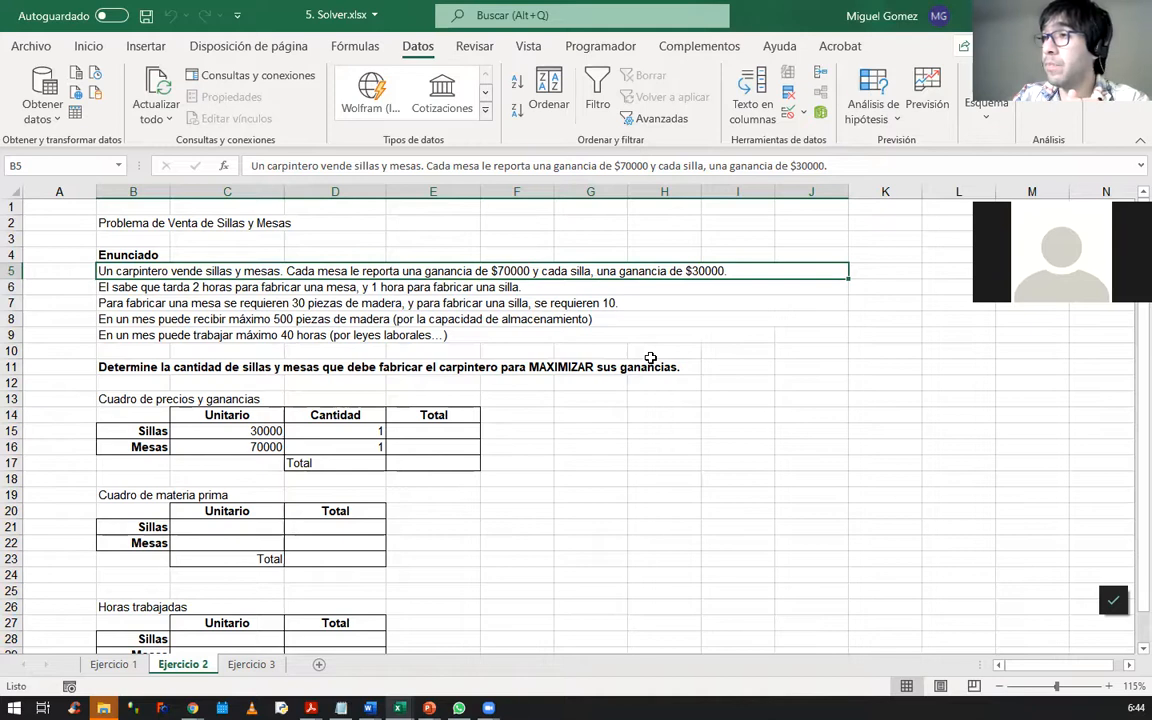
left_click(103, 283)
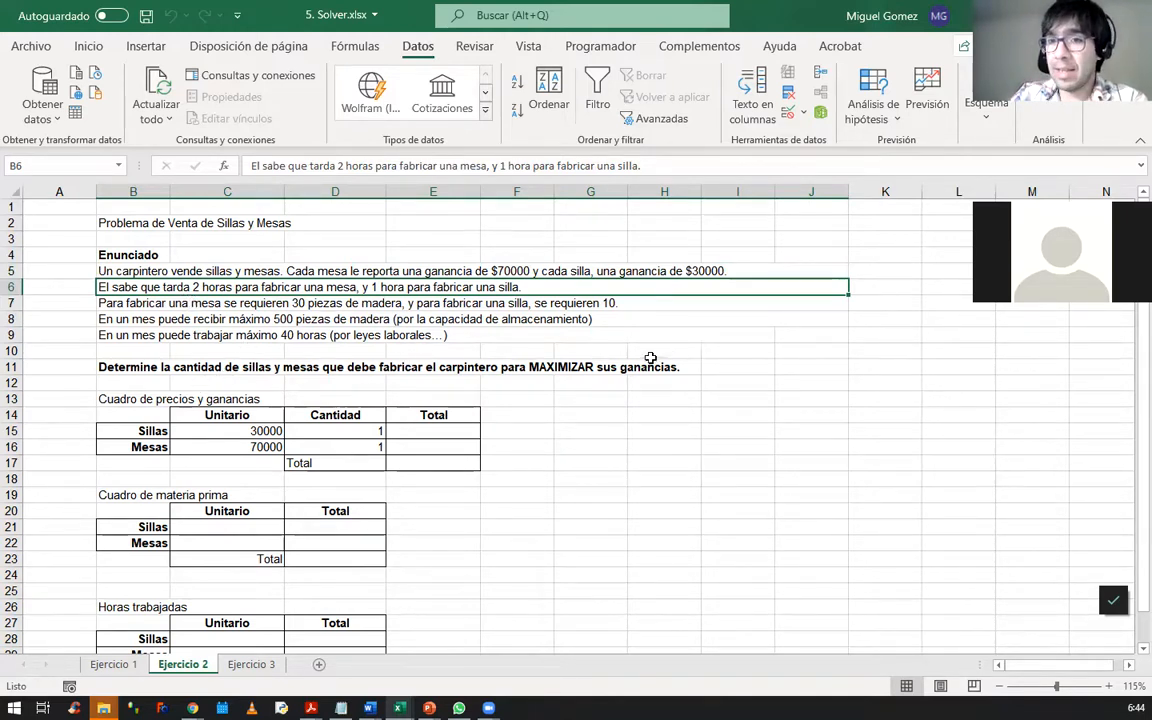
left_click(124, 303)
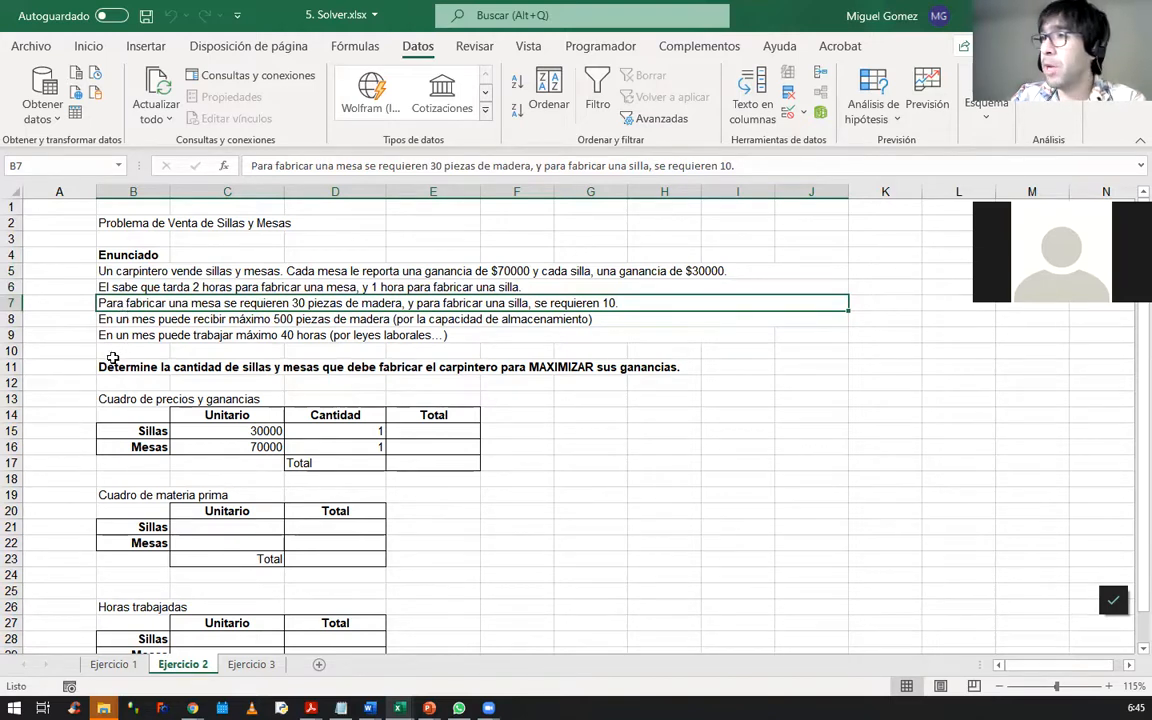
left_click(119, 319)
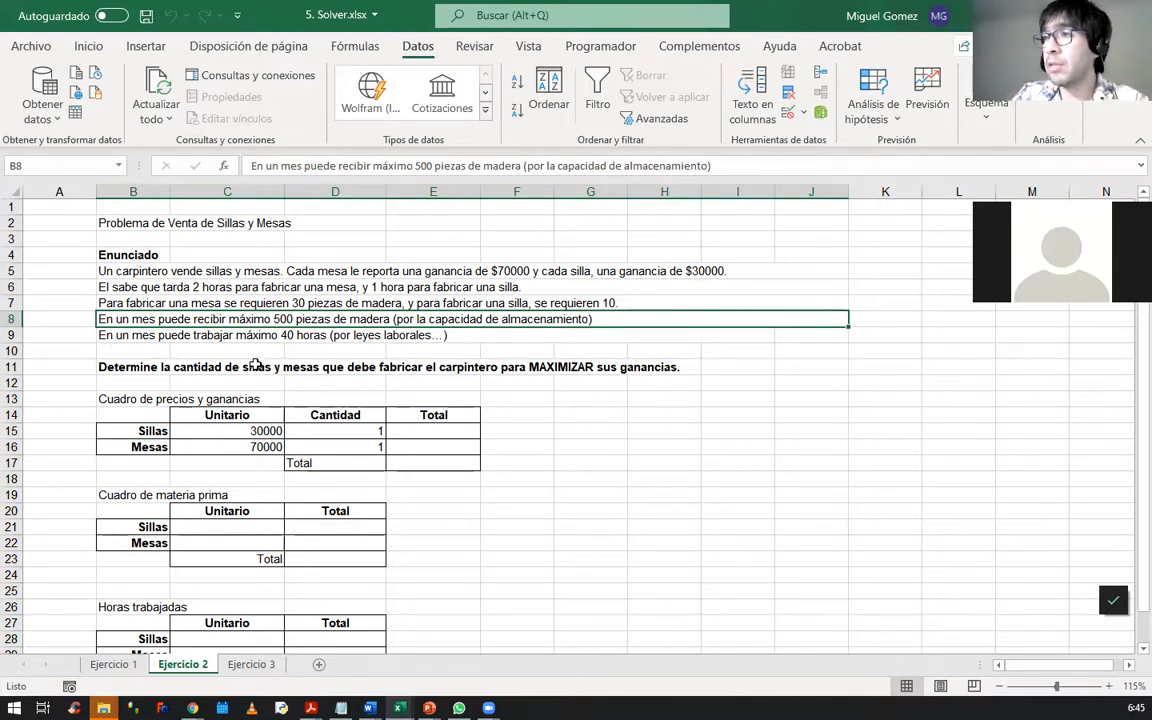
left_click(120, 334)
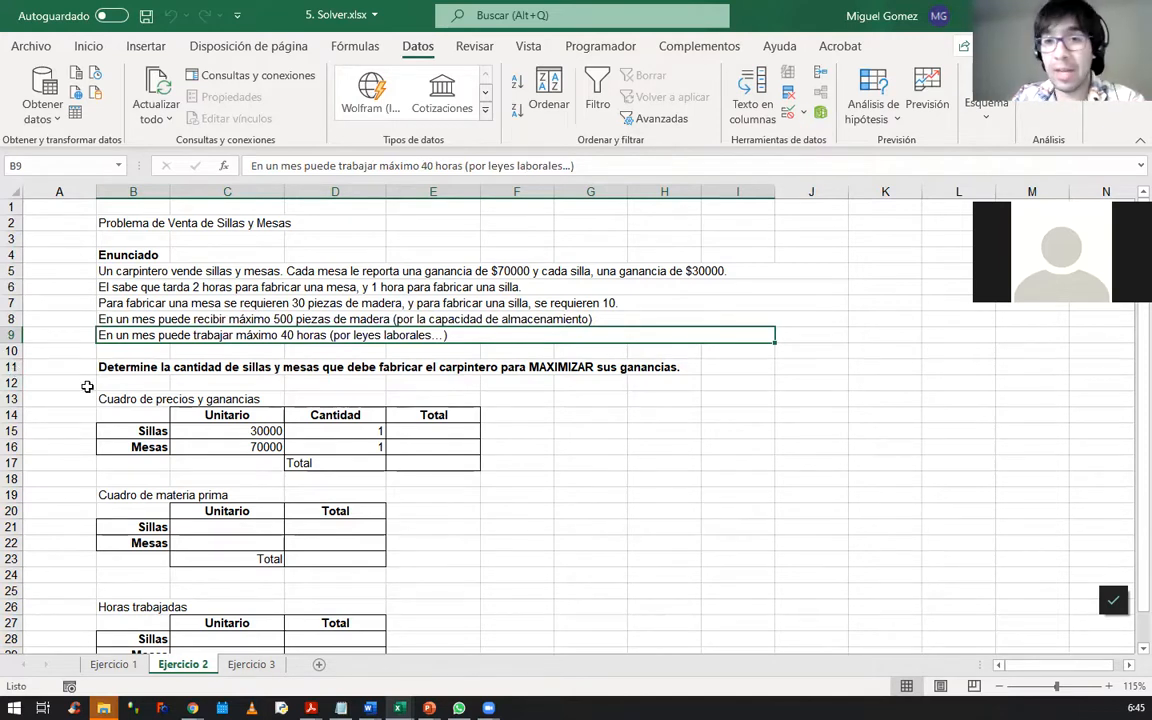
left_click(425, 496)
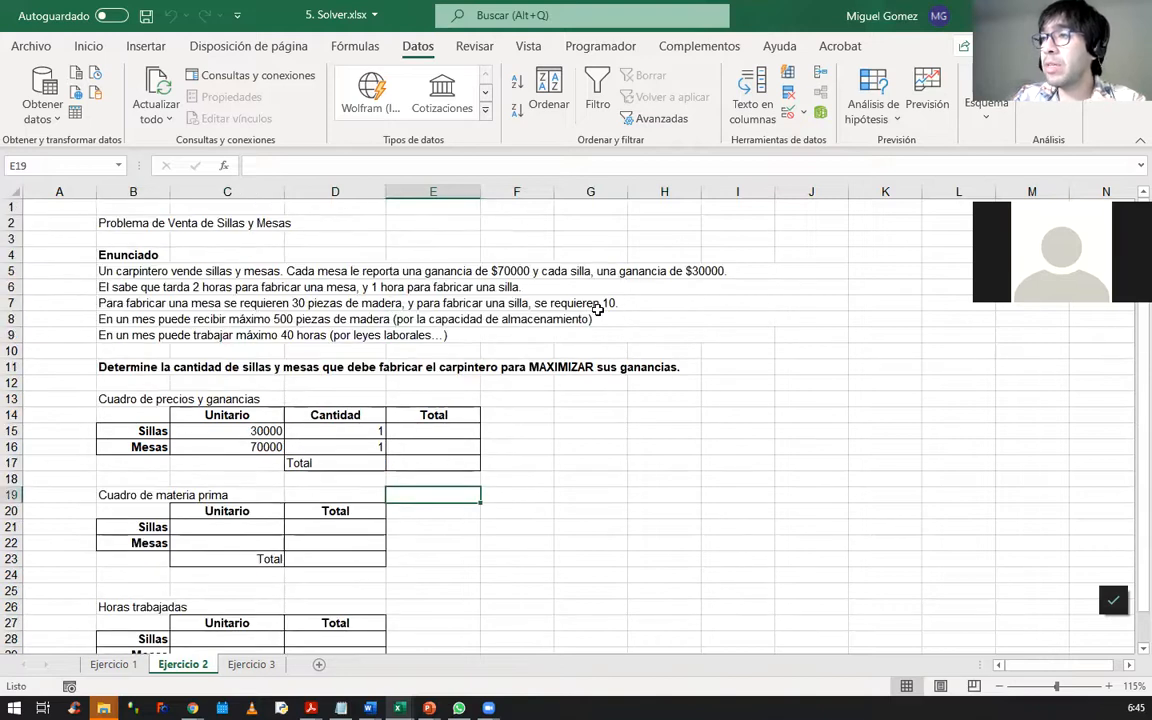
left_click(138, 366)
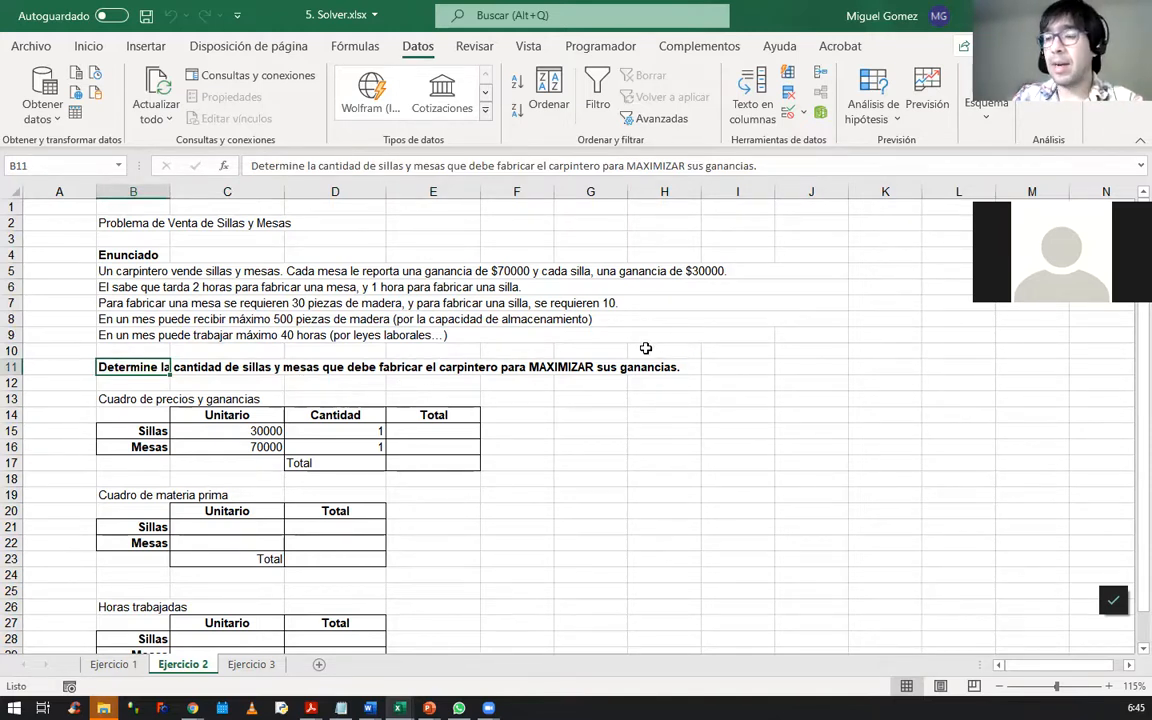
Examine the price, raw material and hours tables, focusing on the chair and table quantity cells D15:D16.
middle_click(733, 378)
middle_click(733, 380)
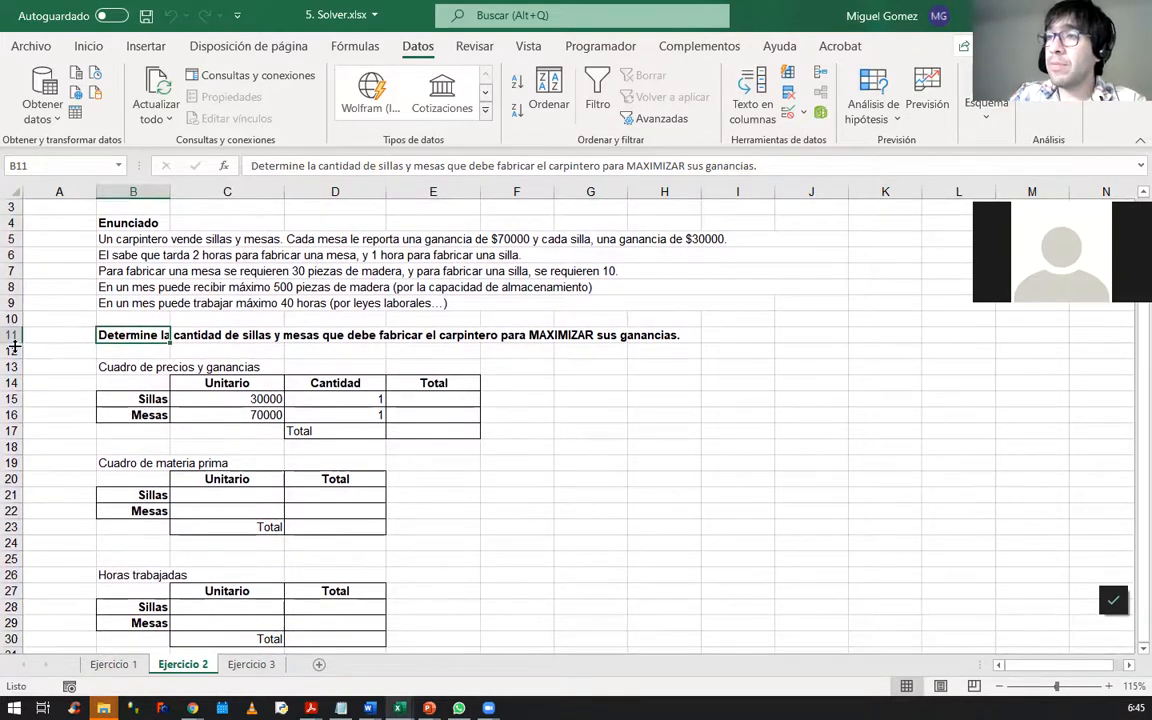
middle_click(110, 378)
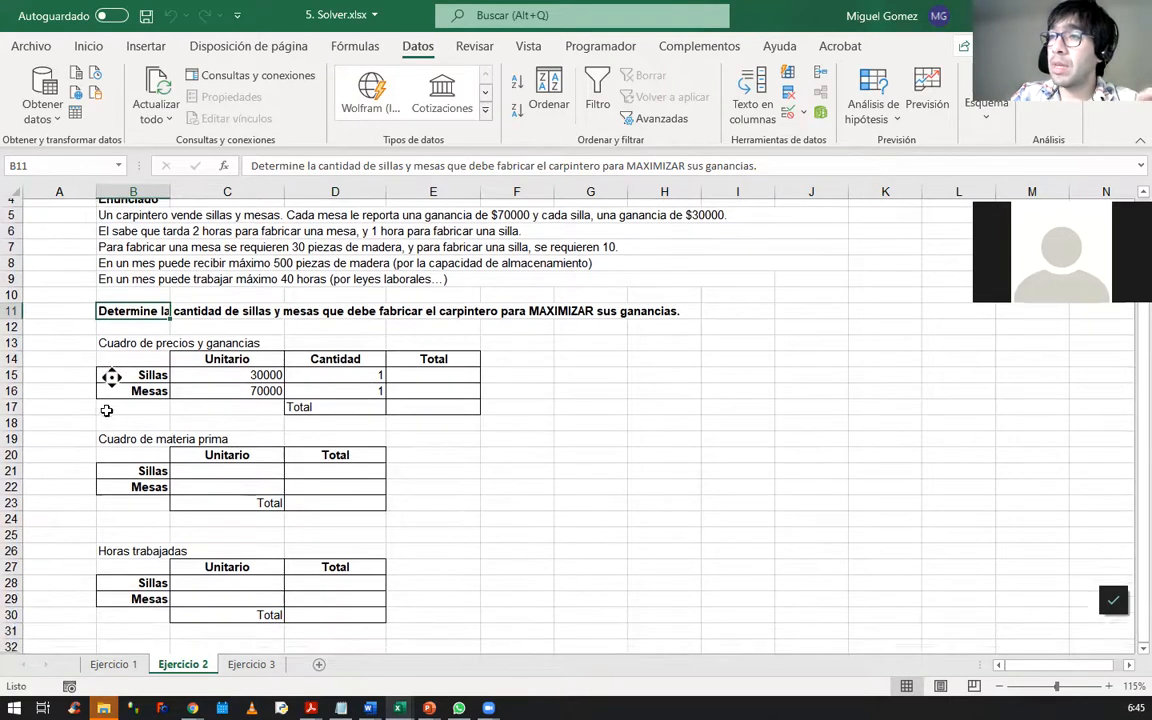
middle_click(107, 393)
left_click_drag(120, 332, 301, 383)
left_click(301, 383)
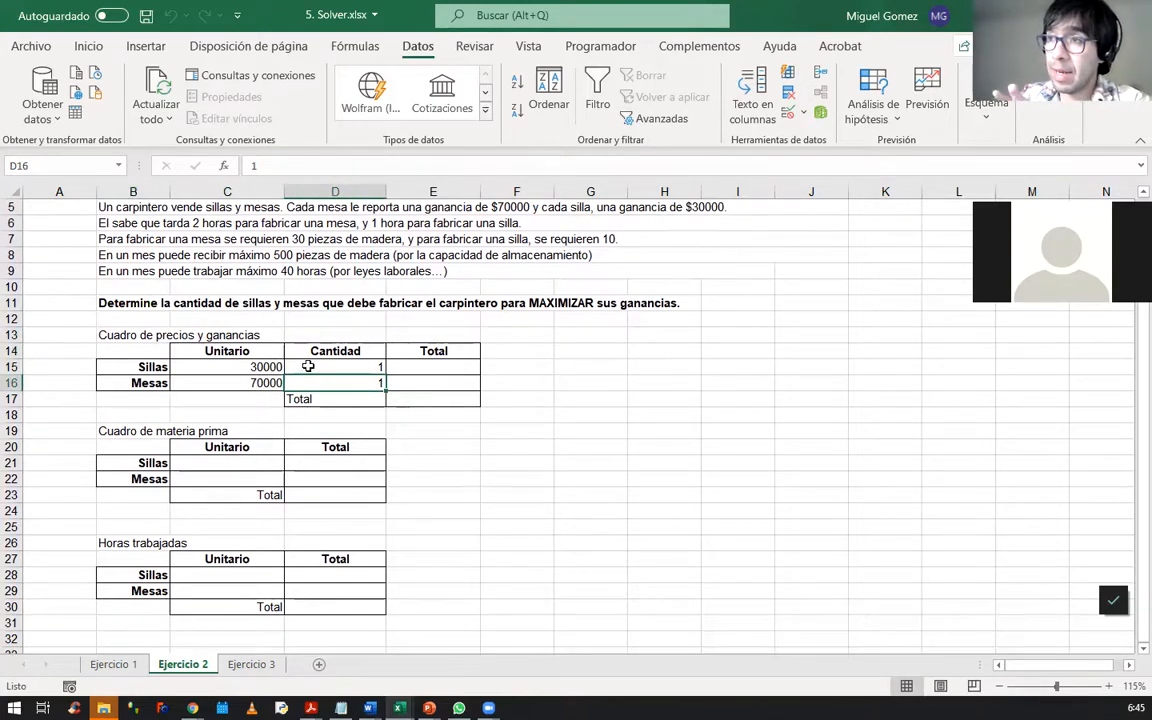
left_click(308, 367)
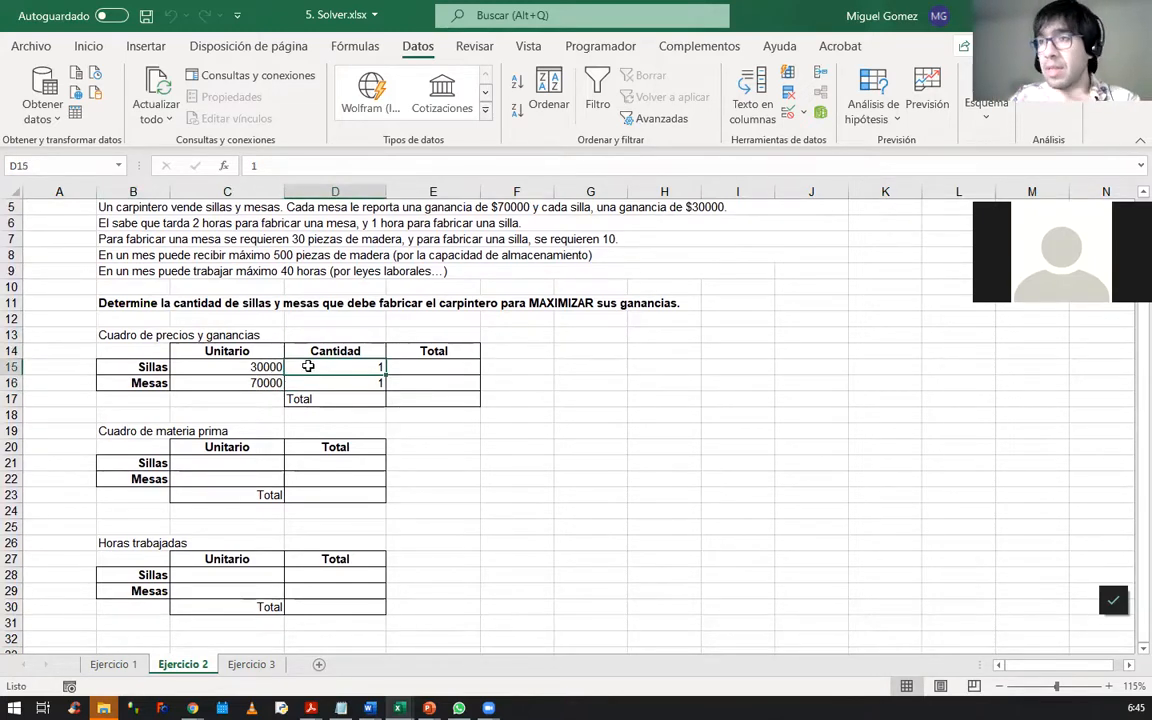
left_click(307, 381)
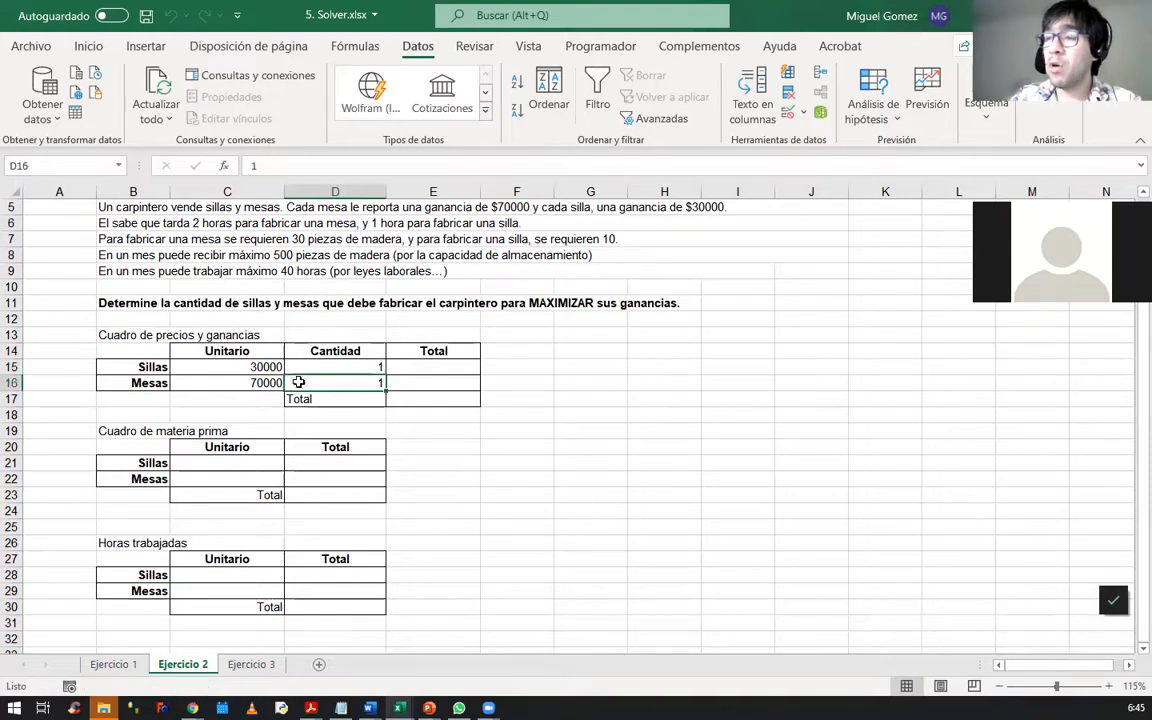
left_click_drag(309, 372, 310, 381)
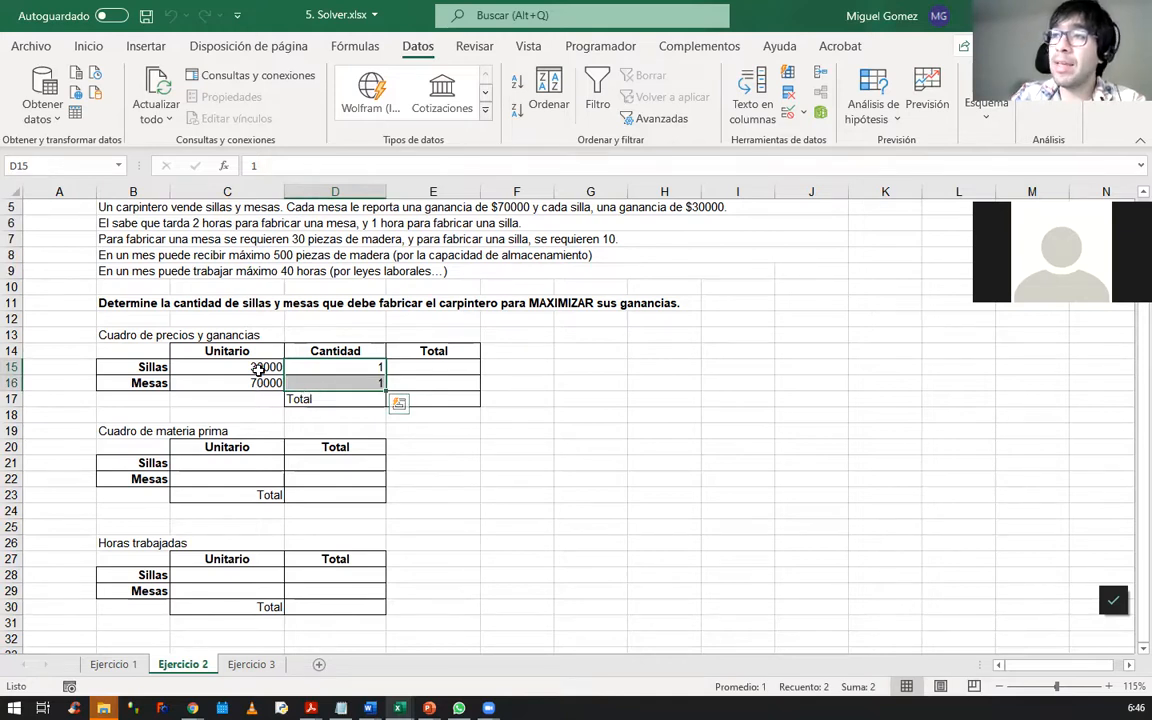
Enter =D15*C15 as the chairs total in E15 and fill the formula down to the tables total in E16.
left_click_drag(257, 368, 250, 381)
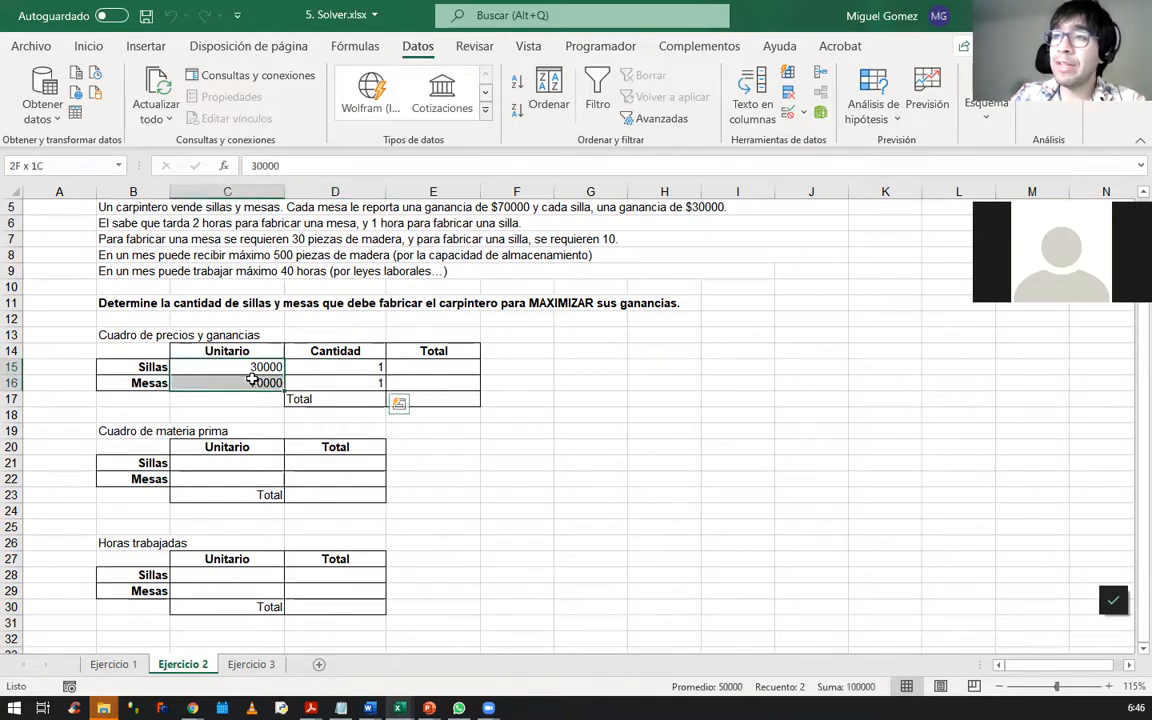
left_click(406, 368)
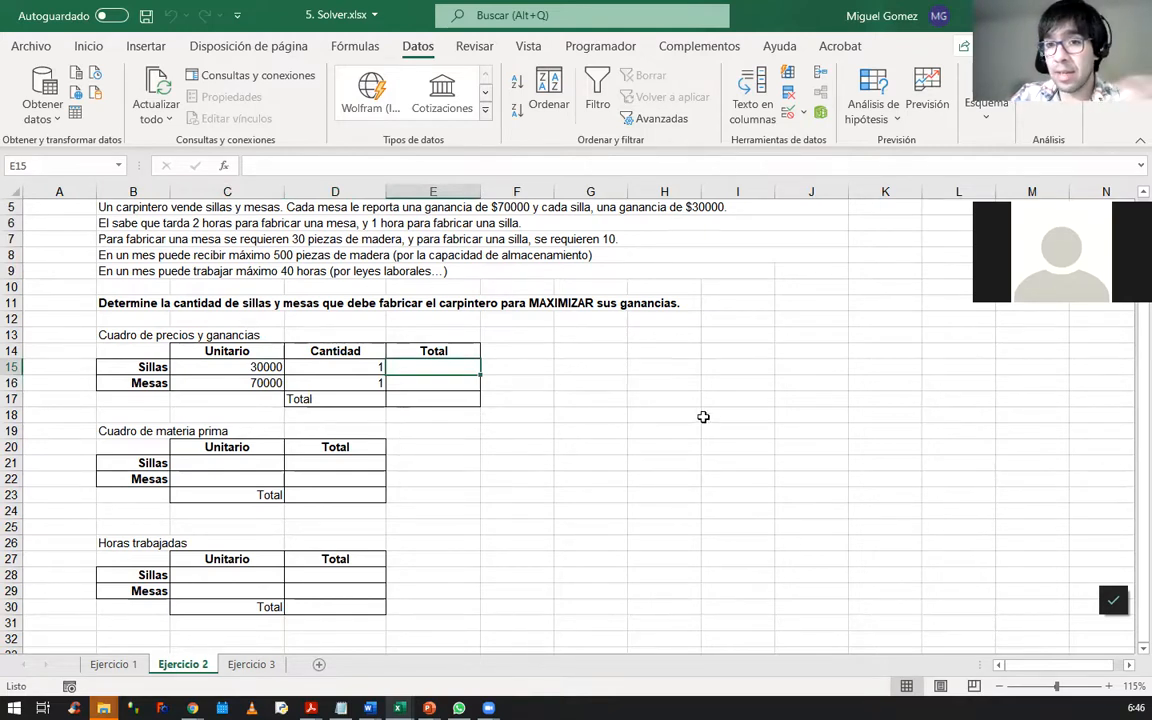
type("=")
key("Left")
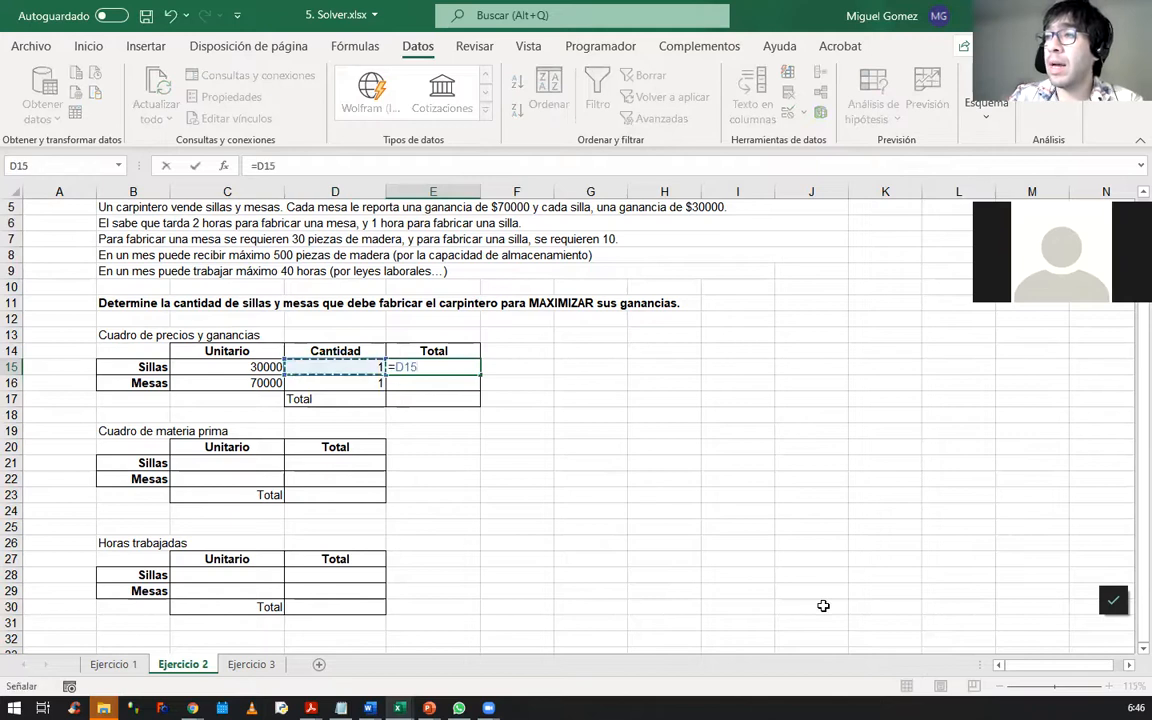
type("*")
key("Left")
key("Left")
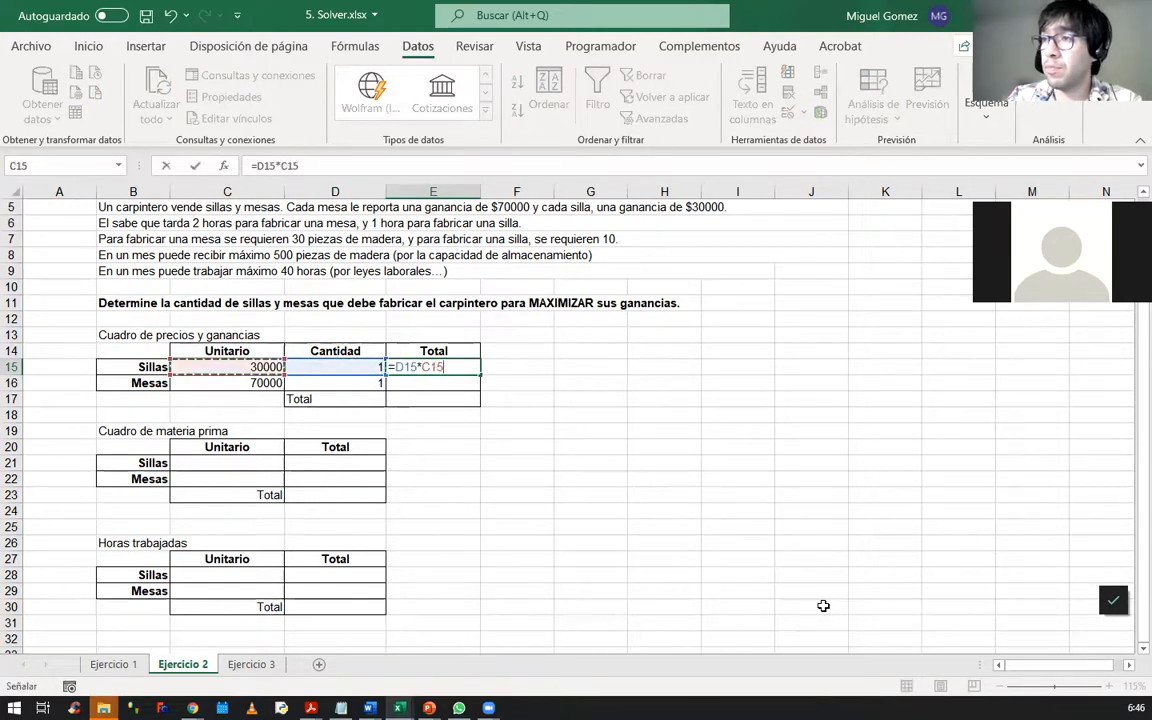
key("Return")
left_click(468, 368)
left_click_drag(481, 374, 482, 390)
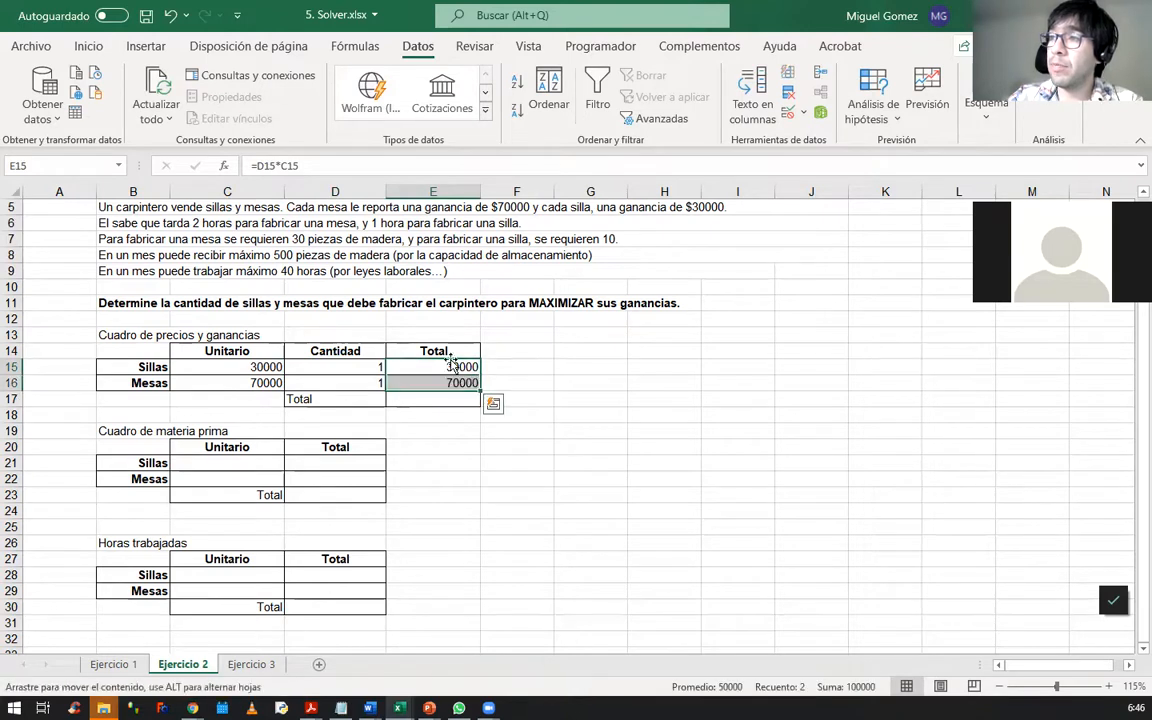
Add up the chair and table profits in E17 with =SUMA(E15:E16).
left_click(464, 400)
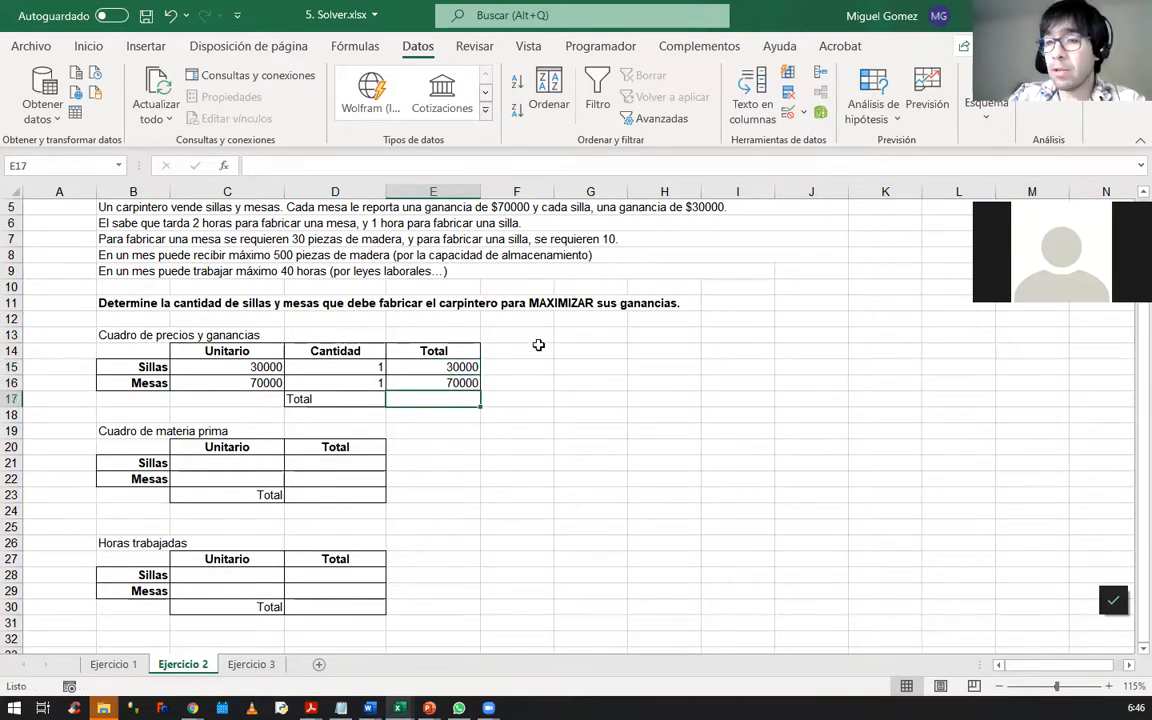
type("=suma(")
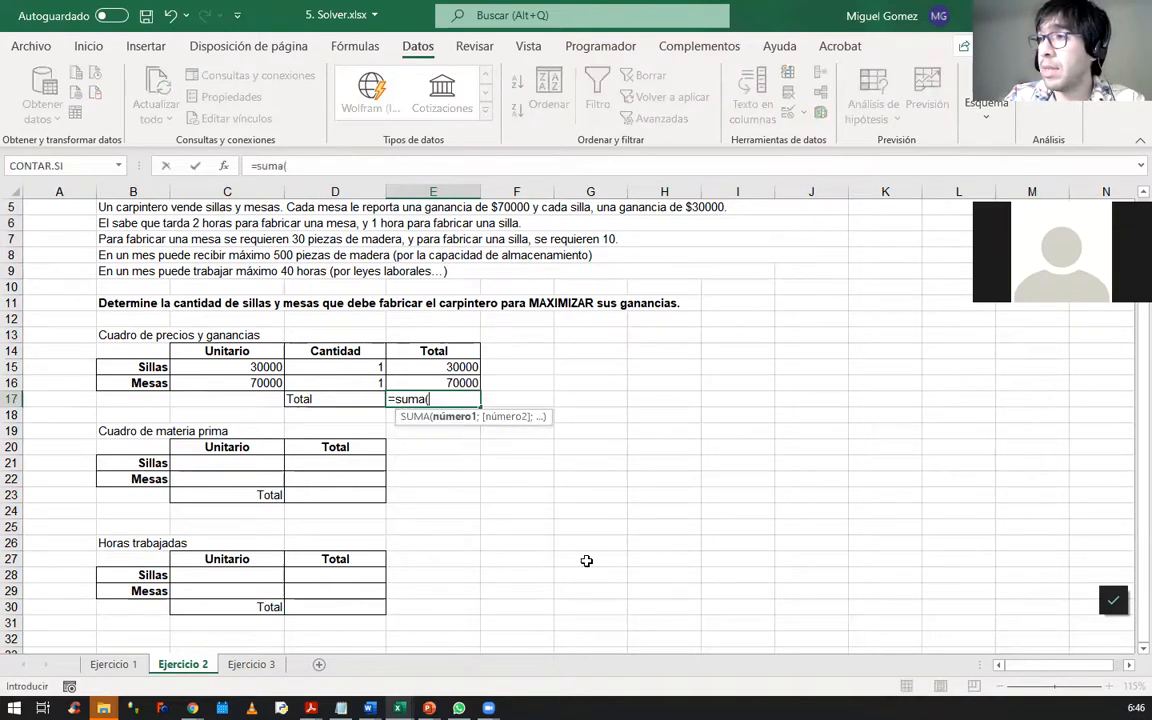
key("Up")
key("shift+Up")
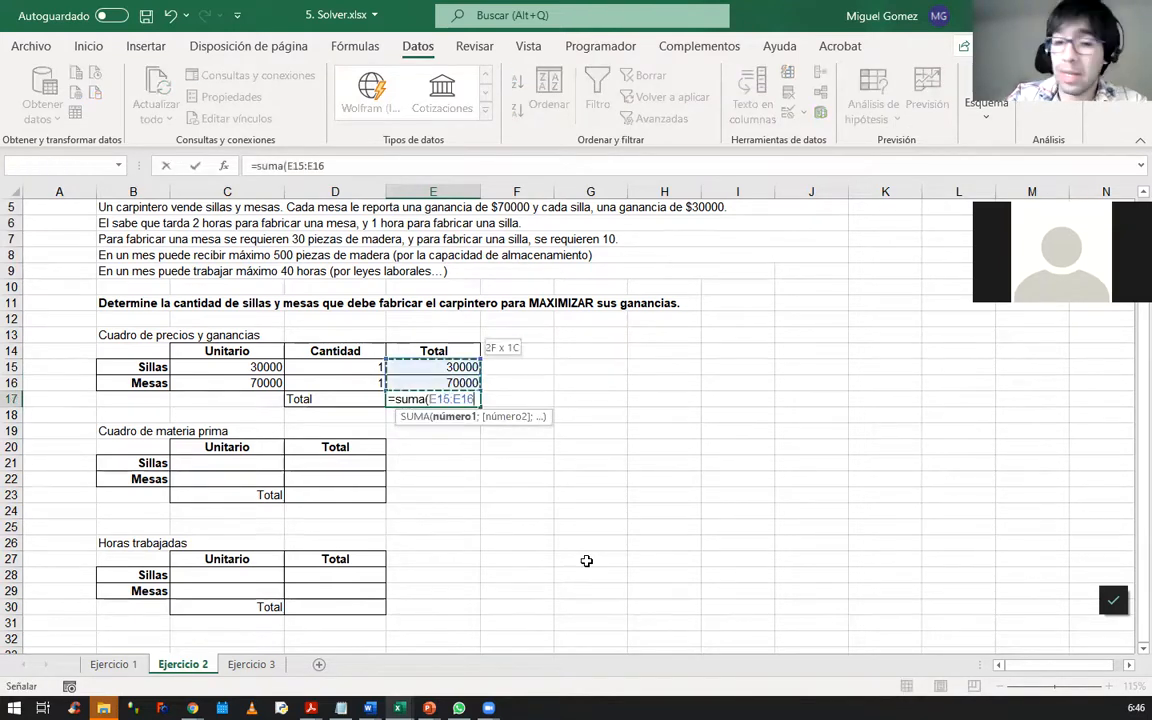
key("Return")
Set the table quantity in D16 to 2 and check the profit formulas in E15:E17.
left_click(400, 398)
left_click_drag(373, 383, 373, 367)
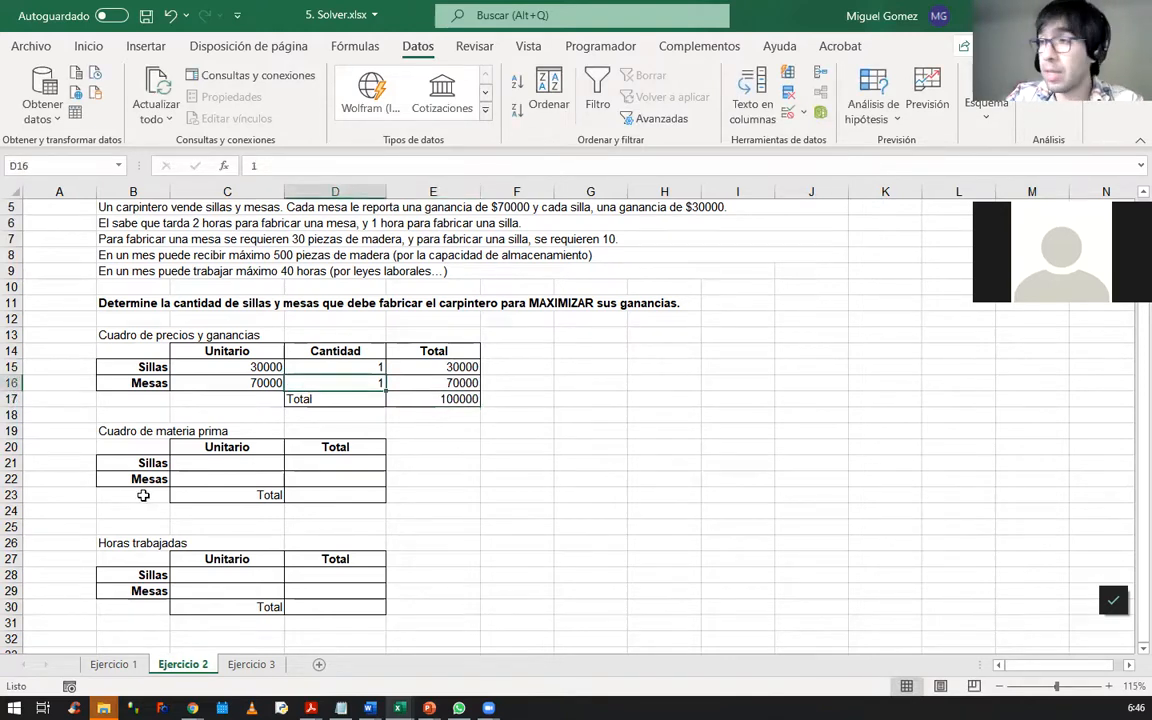
type("2")
left_click(450, 506)
left_click(359, 385)
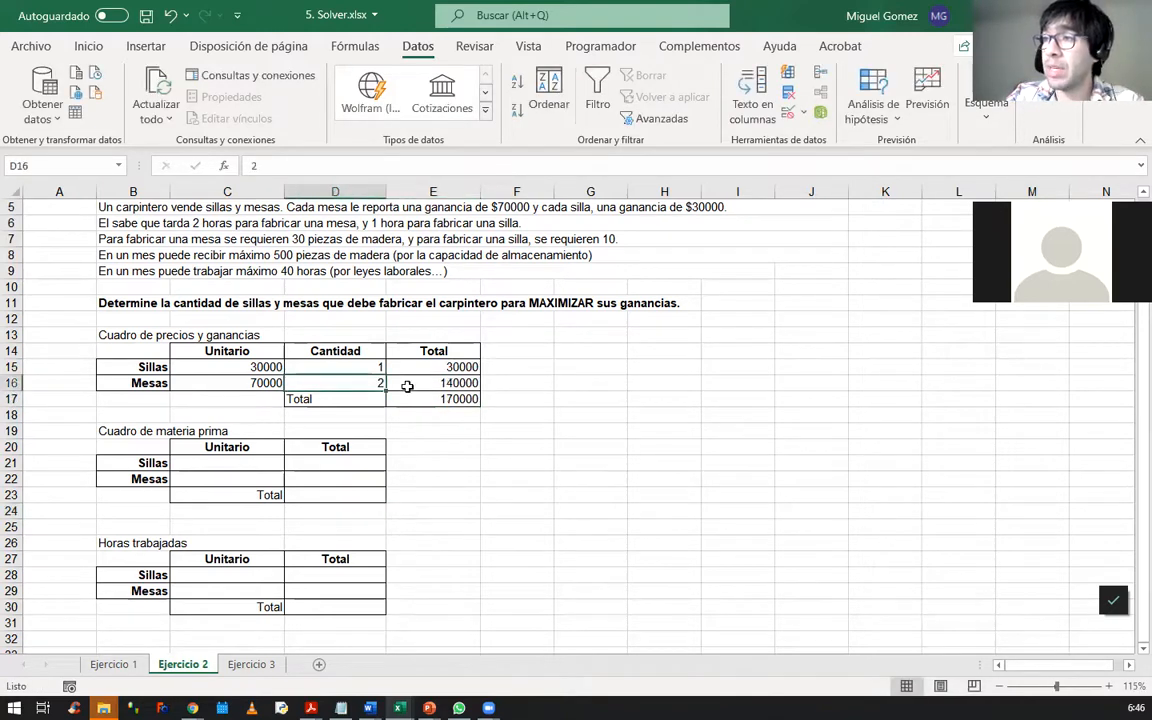
left_click(245, 388)
left_click(405, 360)
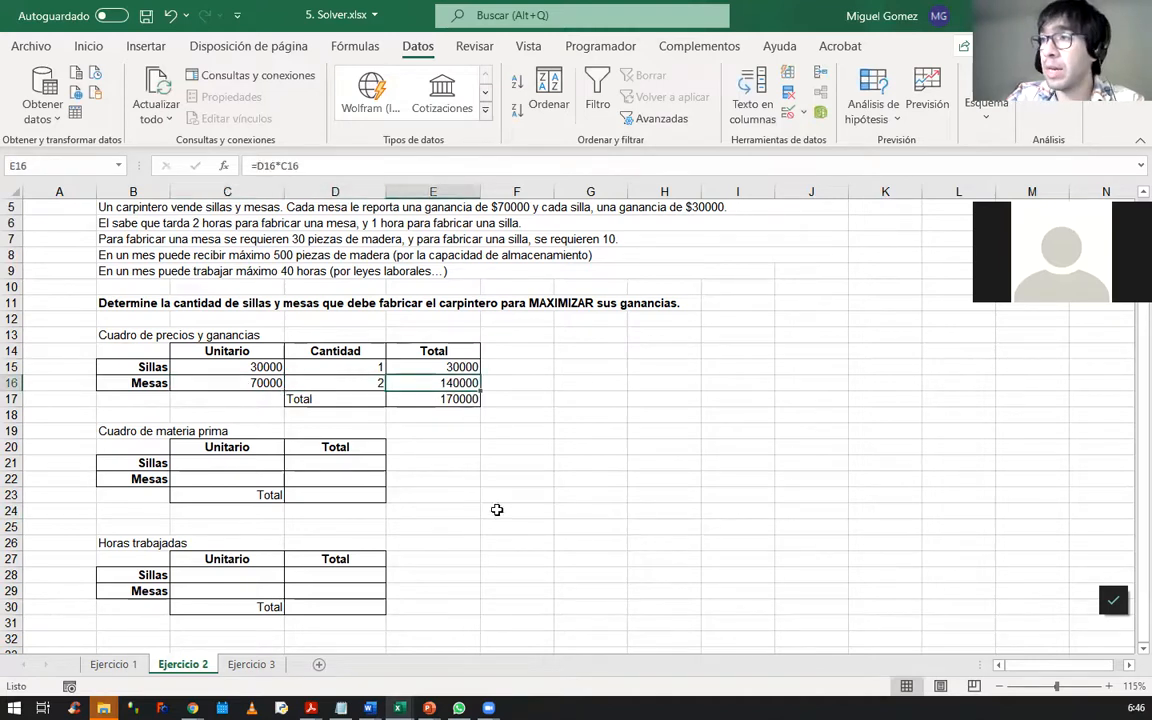
left_click(458, 398)
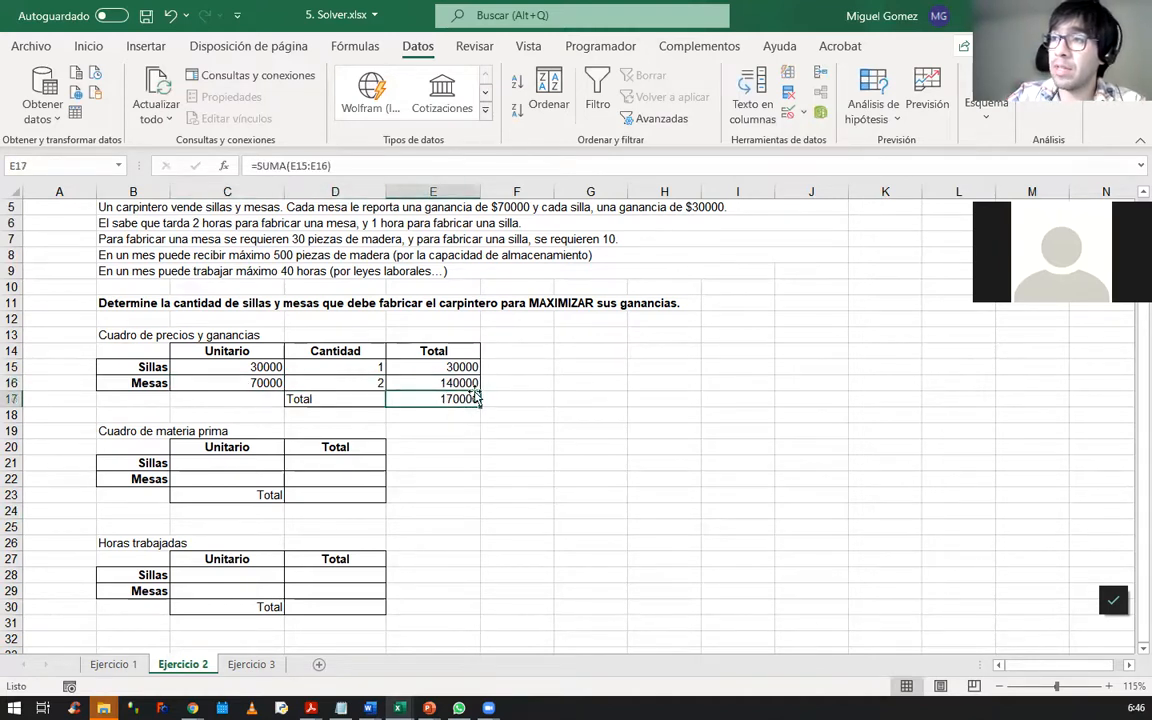
left_click(437, 366)
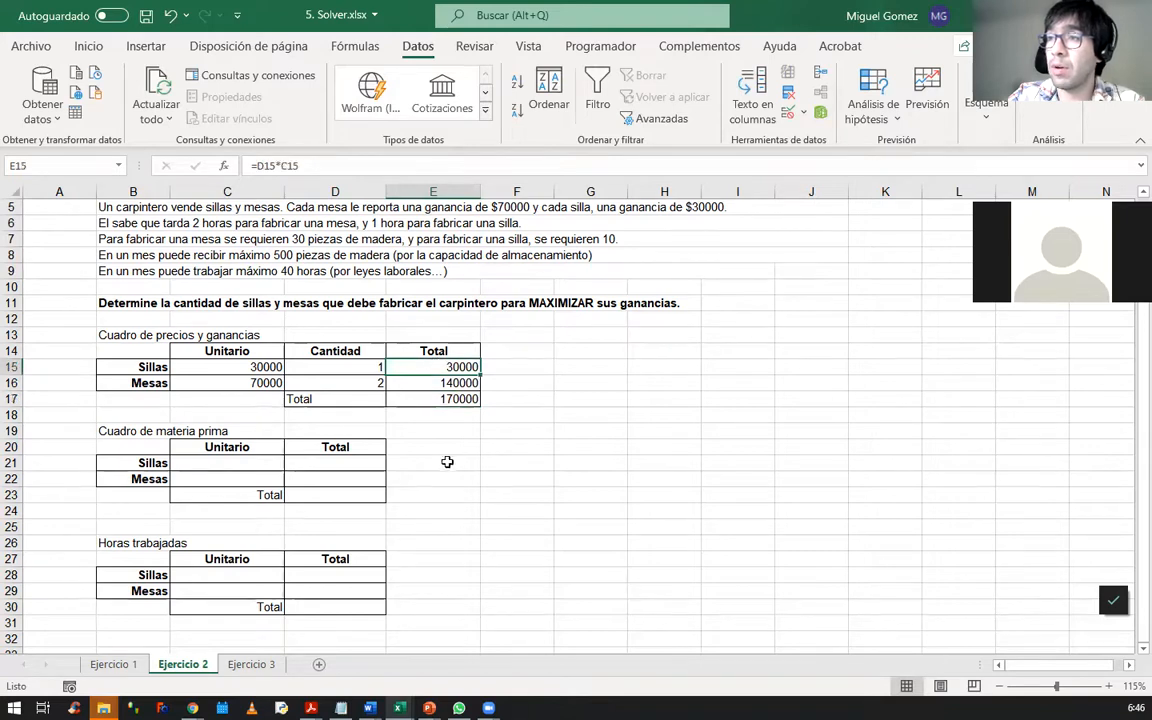
scroll(490, 505, "down", 1)
scroll(495, 480, "up", 2)
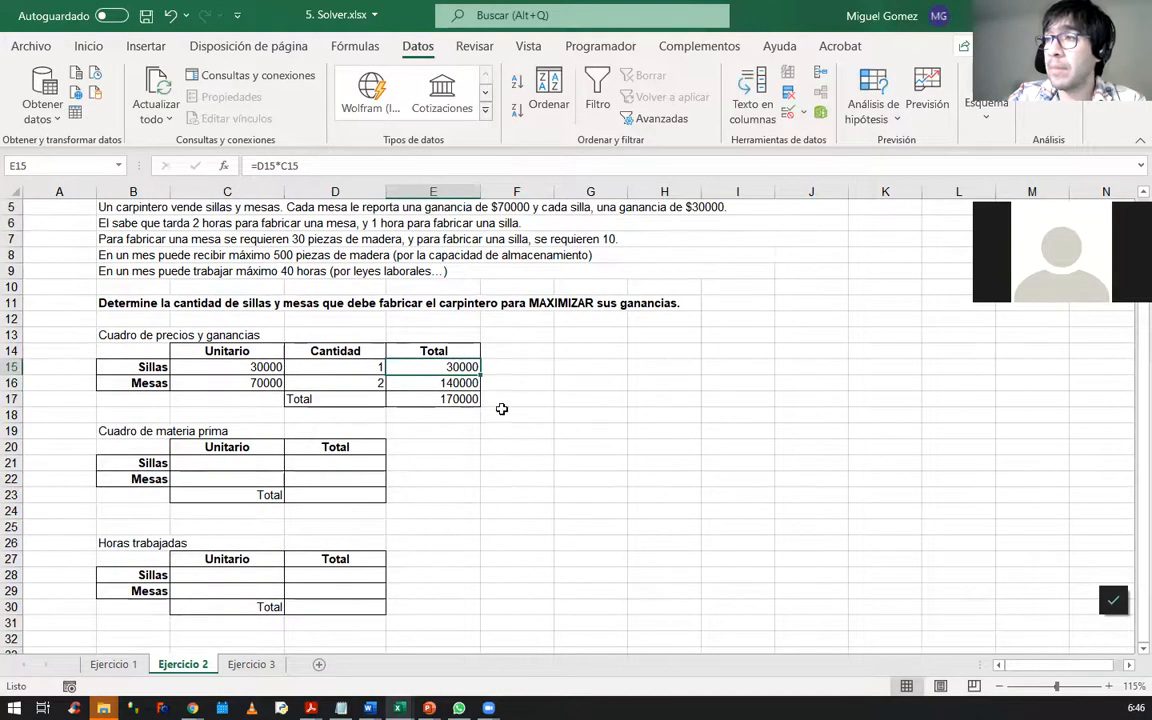
Label the profit total with the note "(MAXIMIZAR GANANCIA)" in F17.
left_click(505, 400)
scroll(515, 450, "down", 2)
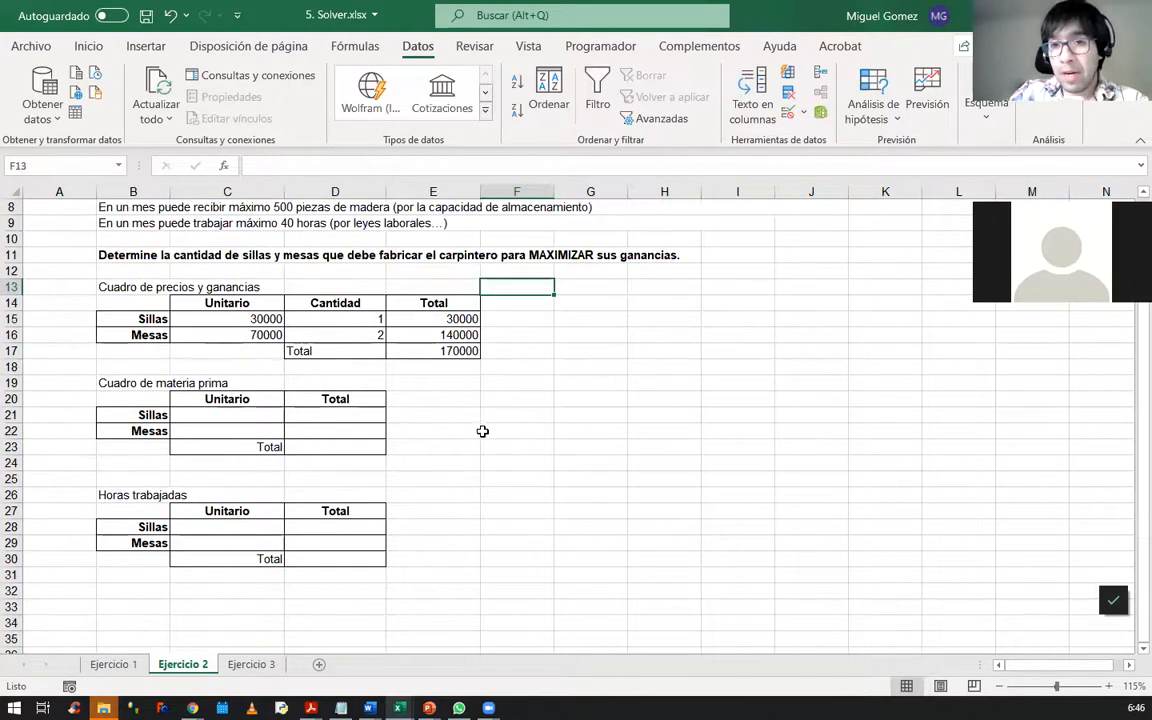
left_click(435, 350)
left_click(485, 352)
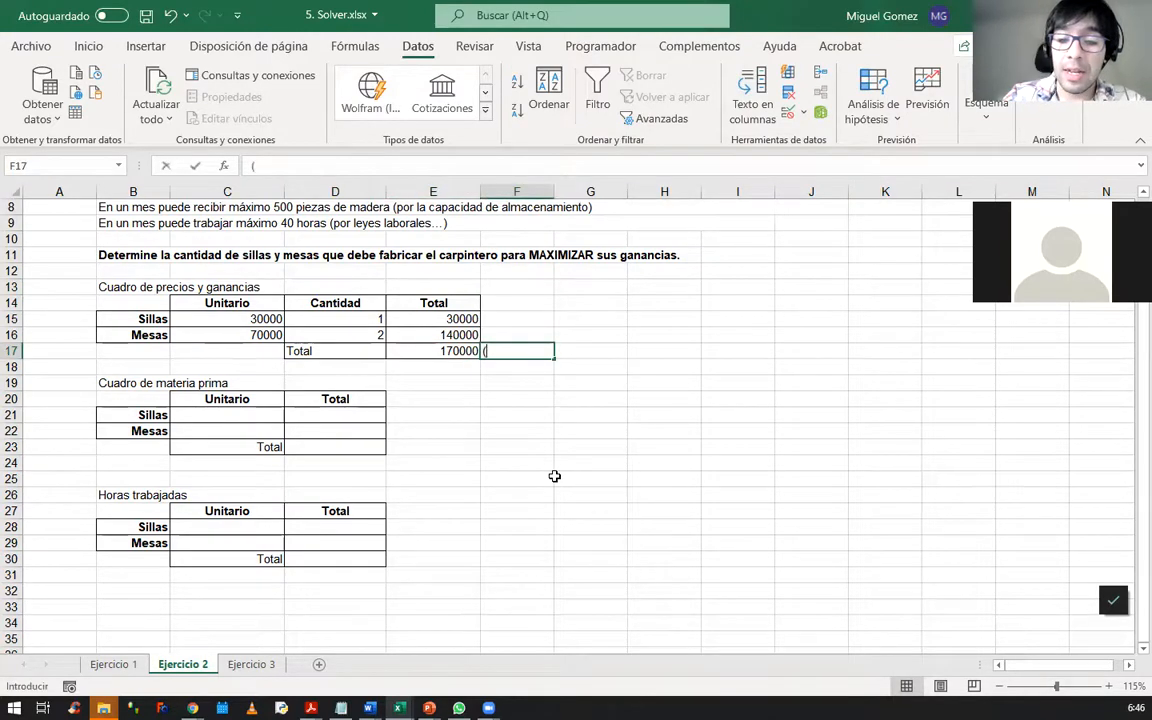
type("(MAXIMIZAR GANANCIA)")
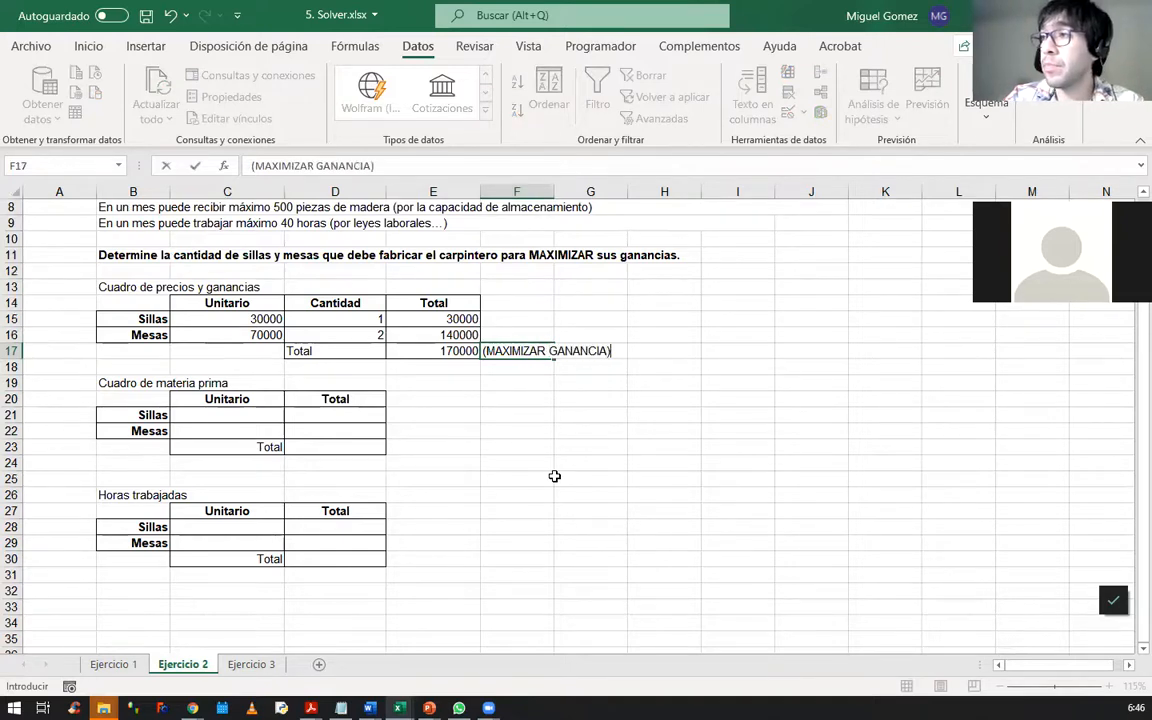
key("Return")
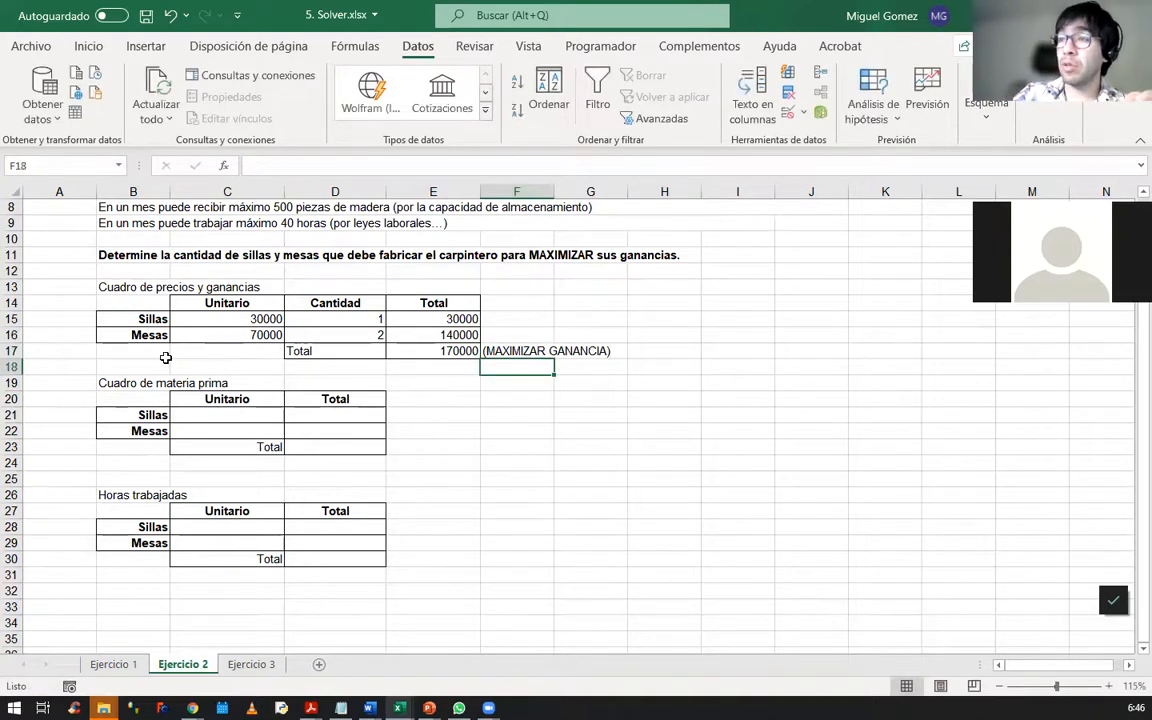
Highlight the chair and table quantity cells D15:D16 with a yellow fill.
left_click_drag(303, 319, 355, 334)
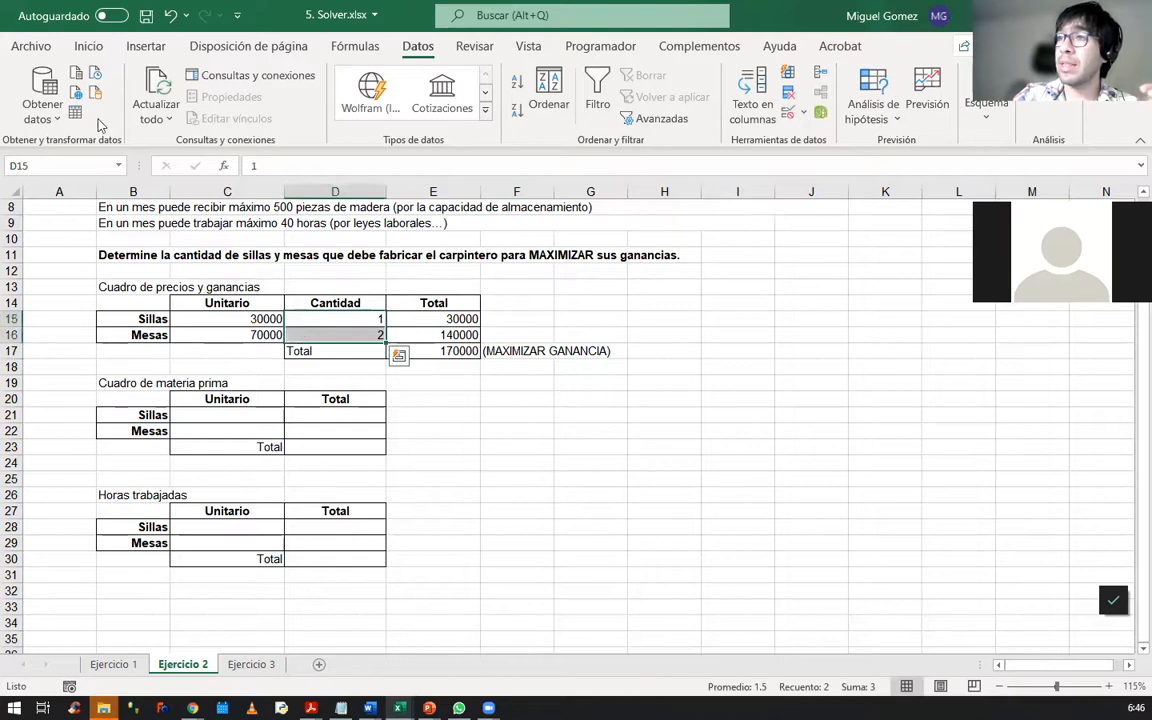
left_click(88, 46)
left_click(217, 110)
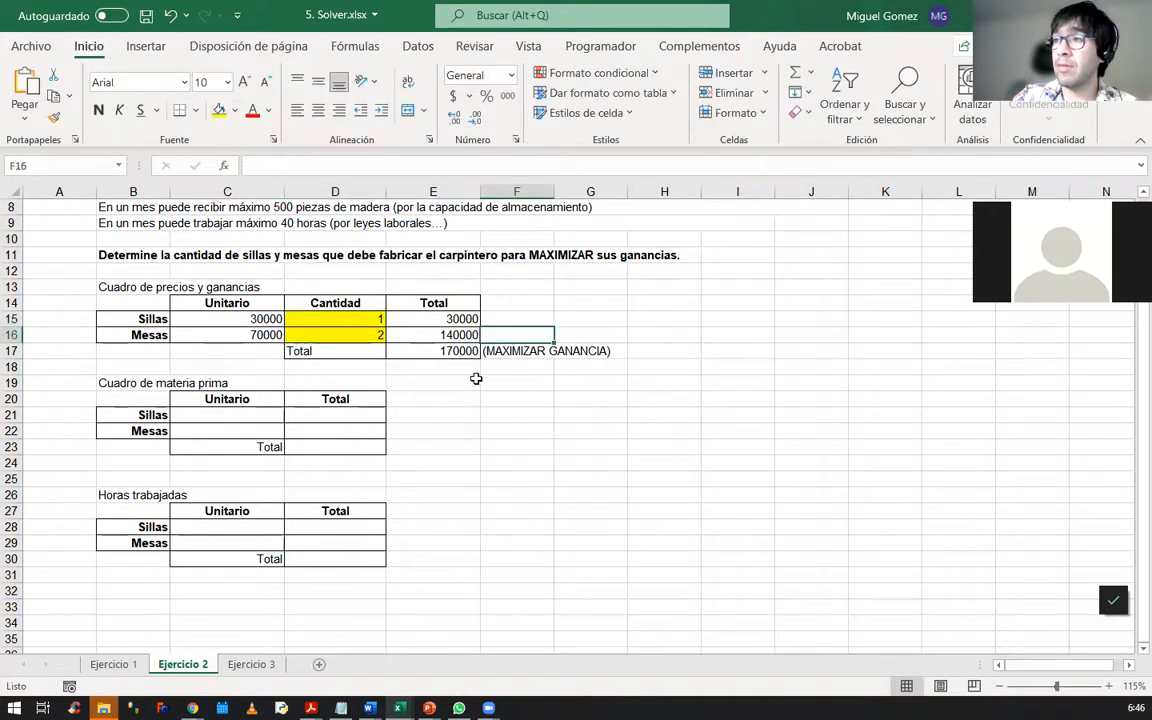
left_click(479, 461)
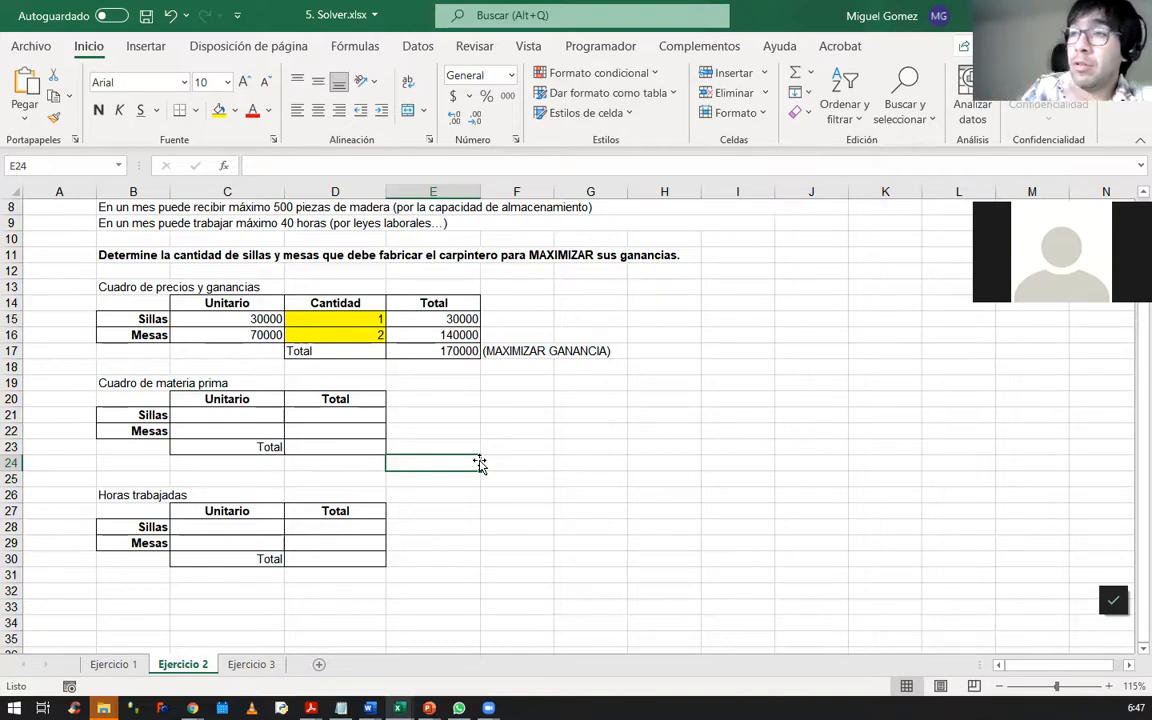
Enter the wood pieces needed per unit in the raw material table: 10 for chairs in C21 and 30 for tables in C22.
left_click(229, 417)
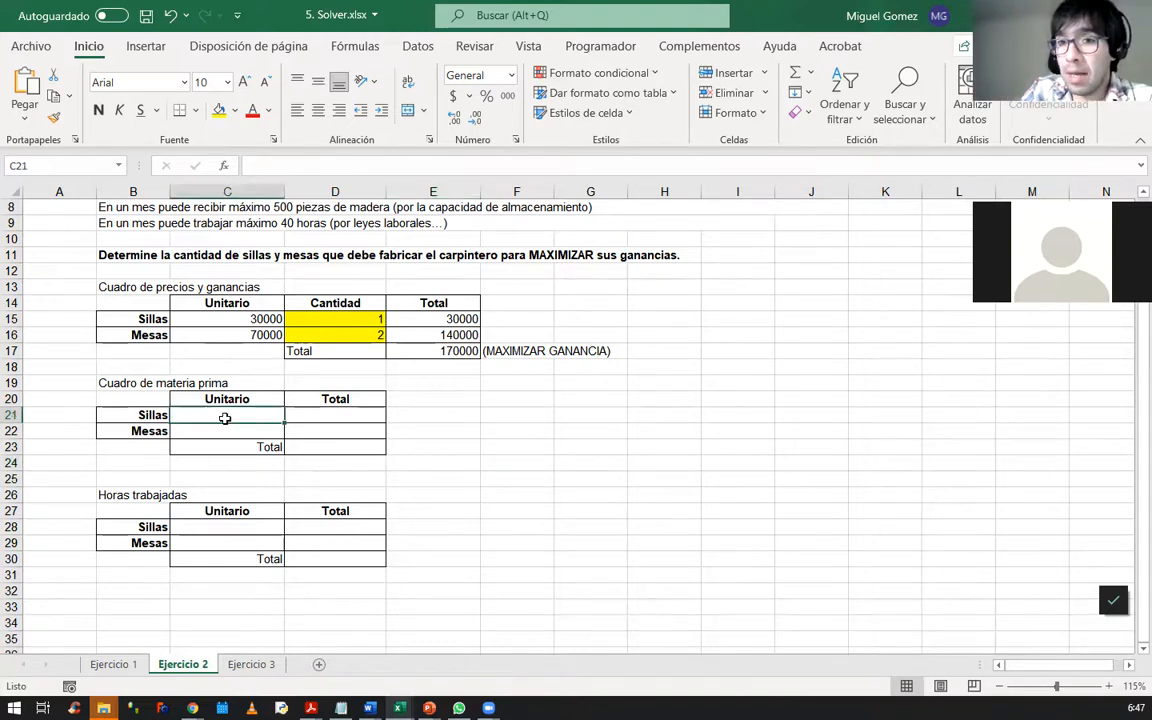
scroll(225, 418, "up", 3)
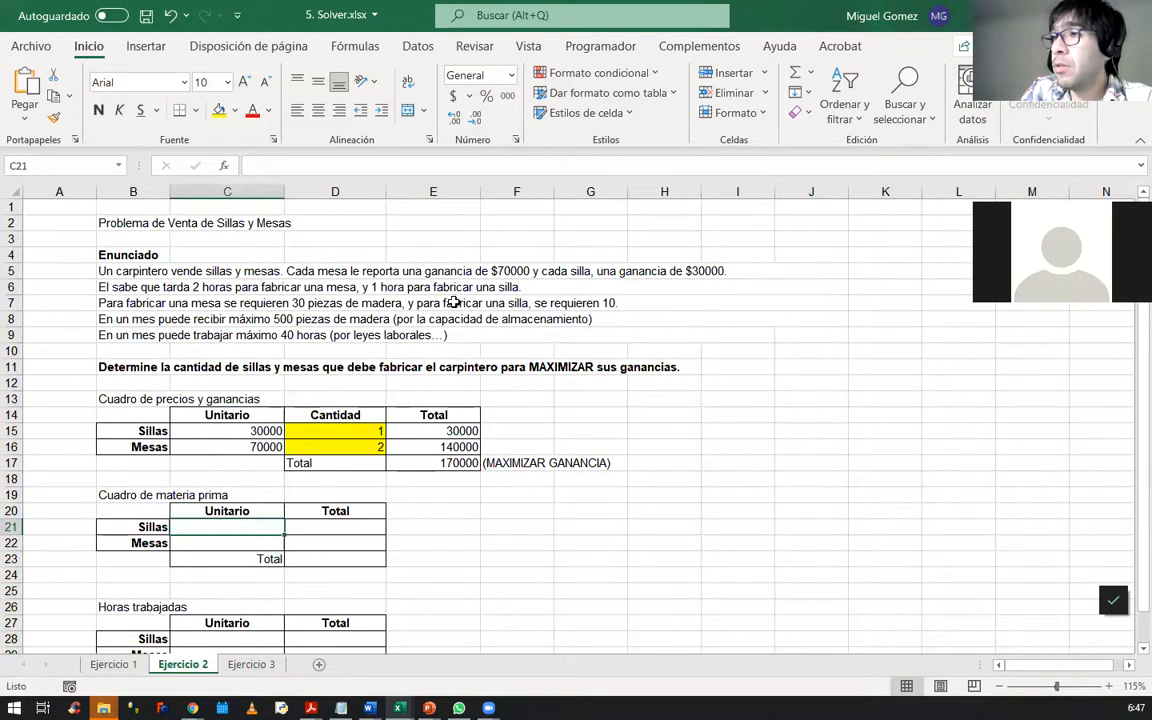
type("1")
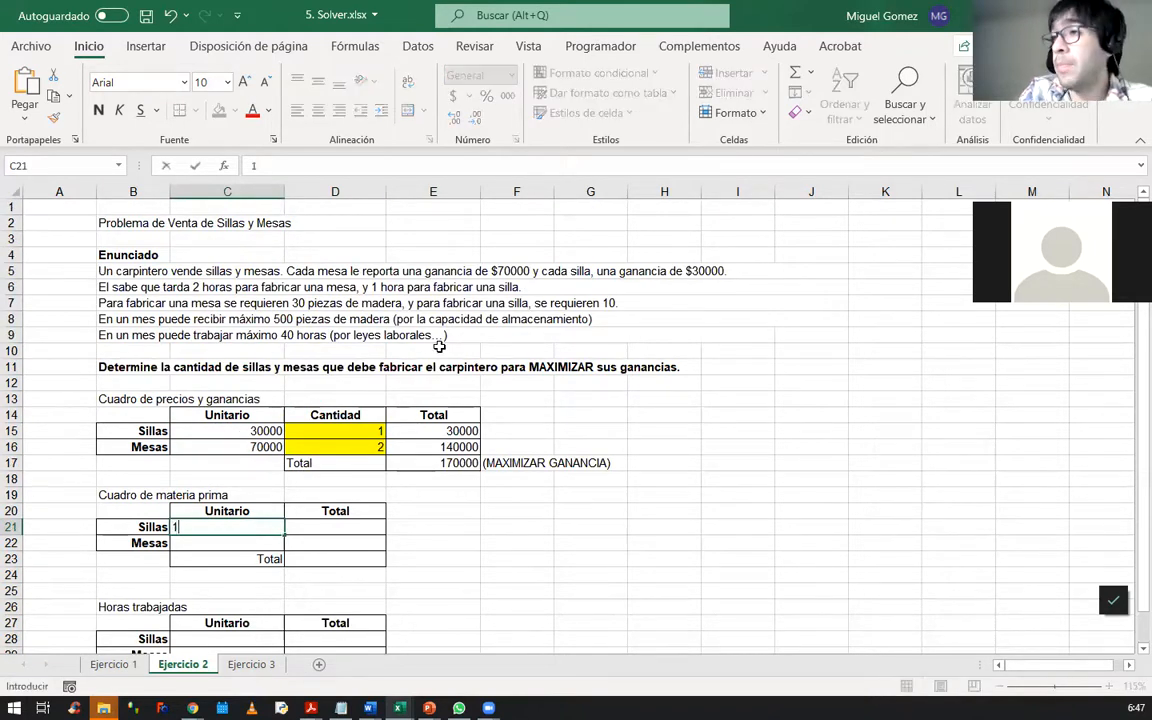
type("0")
key("Return")
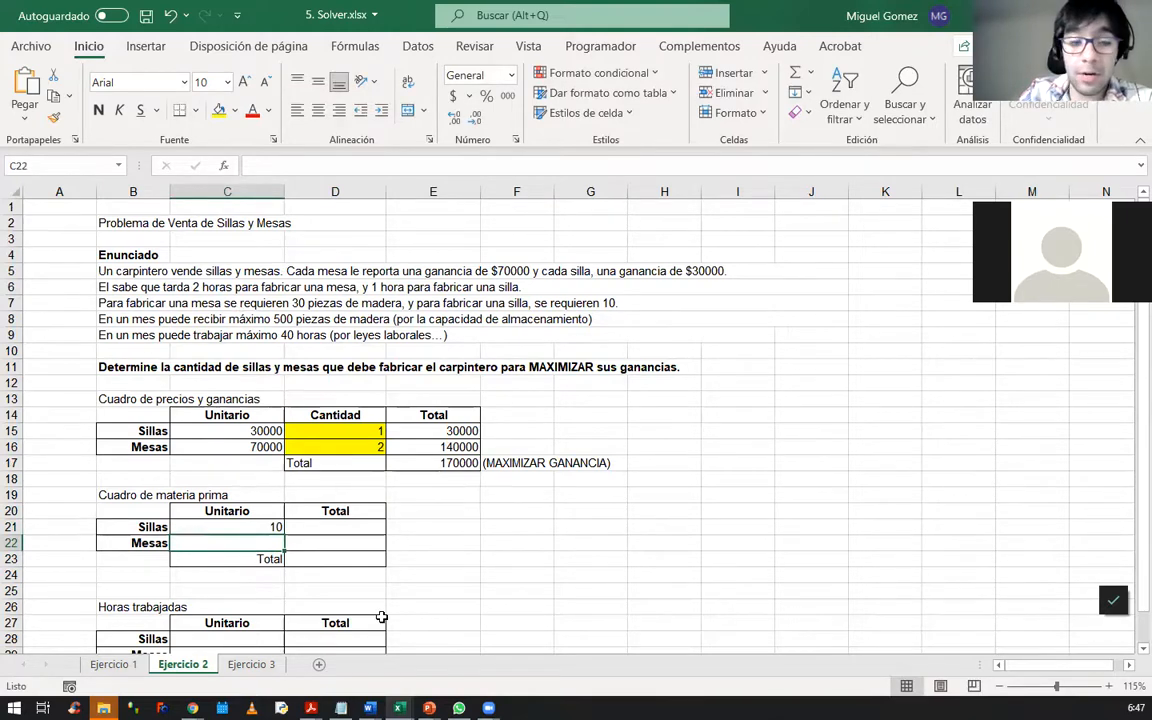
type("30")
key("Tab")
key("Up")
Calculate the chairs' wood total in D21 with =D15*C21, fill it down to D22 for tables, and inspect the formula's references.
left_click(340, 432)
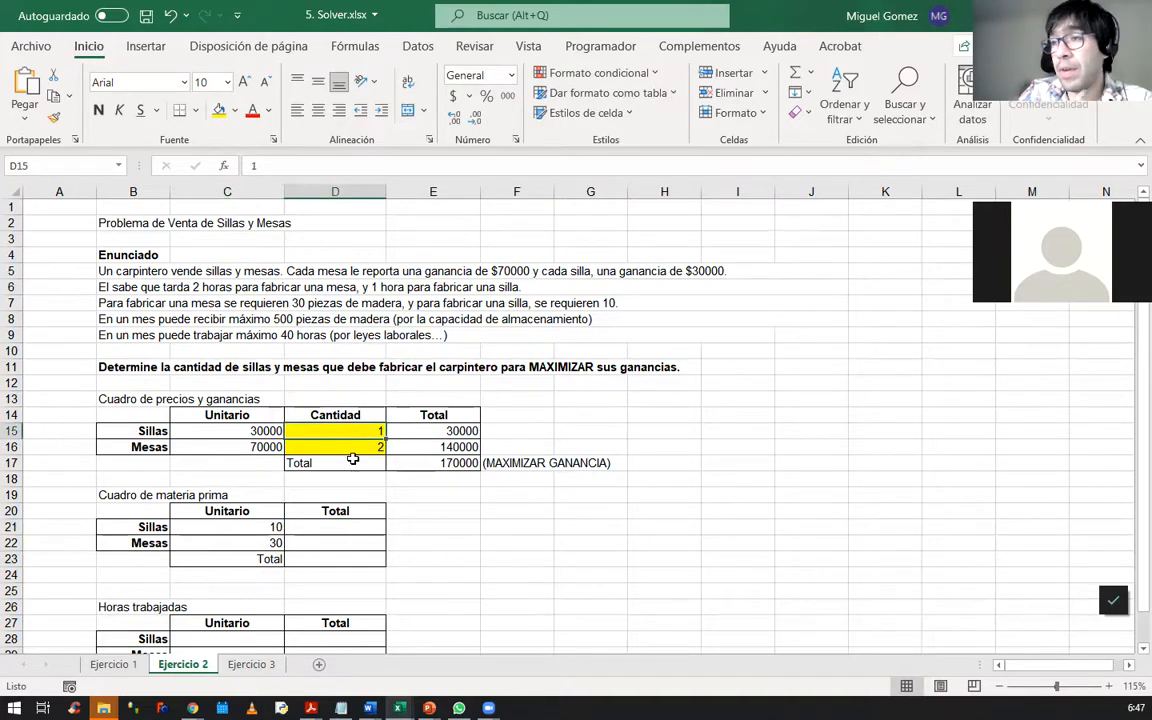
left_click(329, 526)
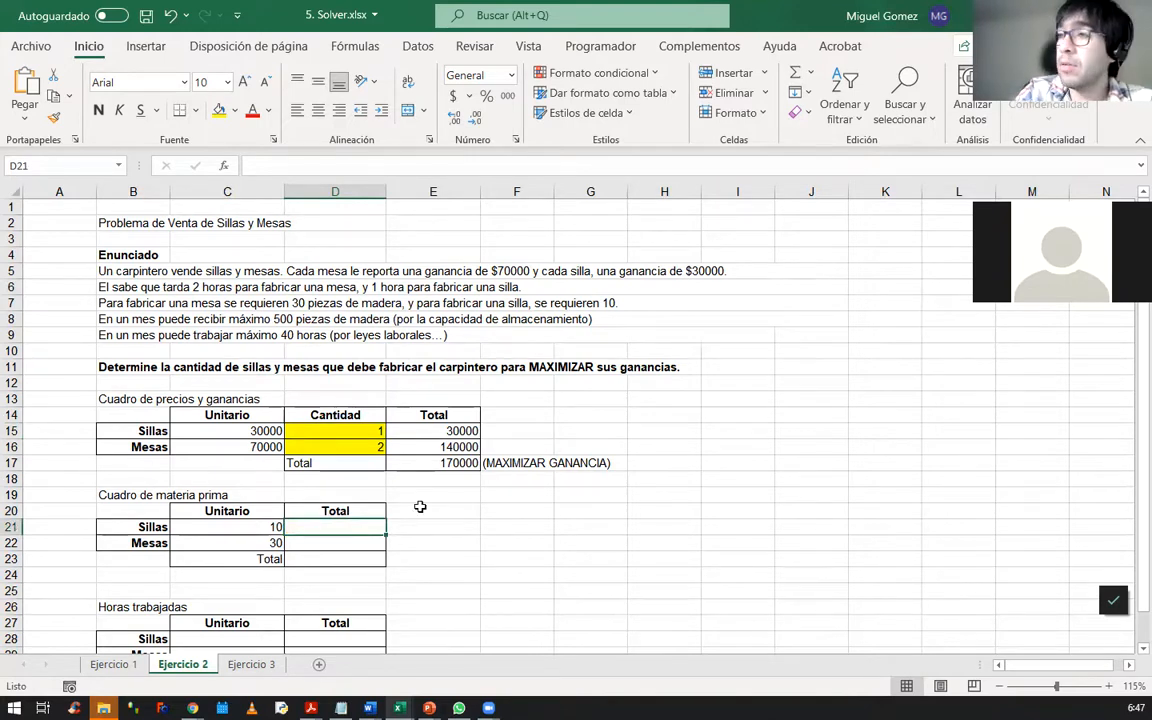
type("=")
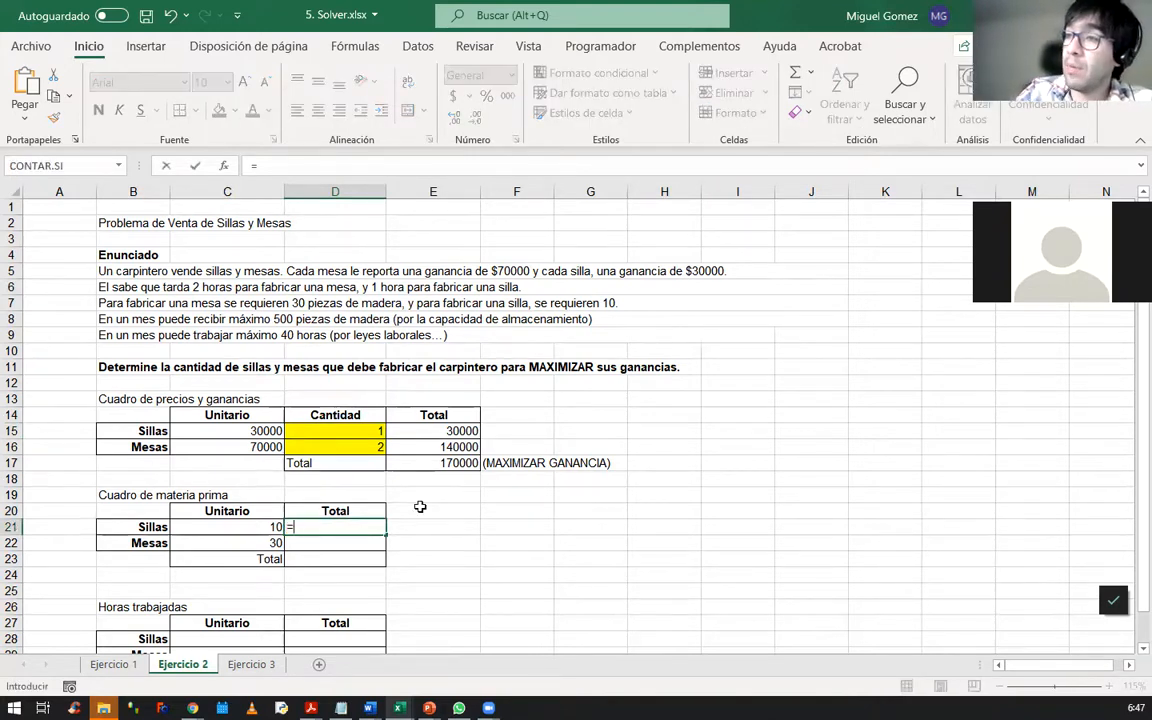
left_click(345, 436)
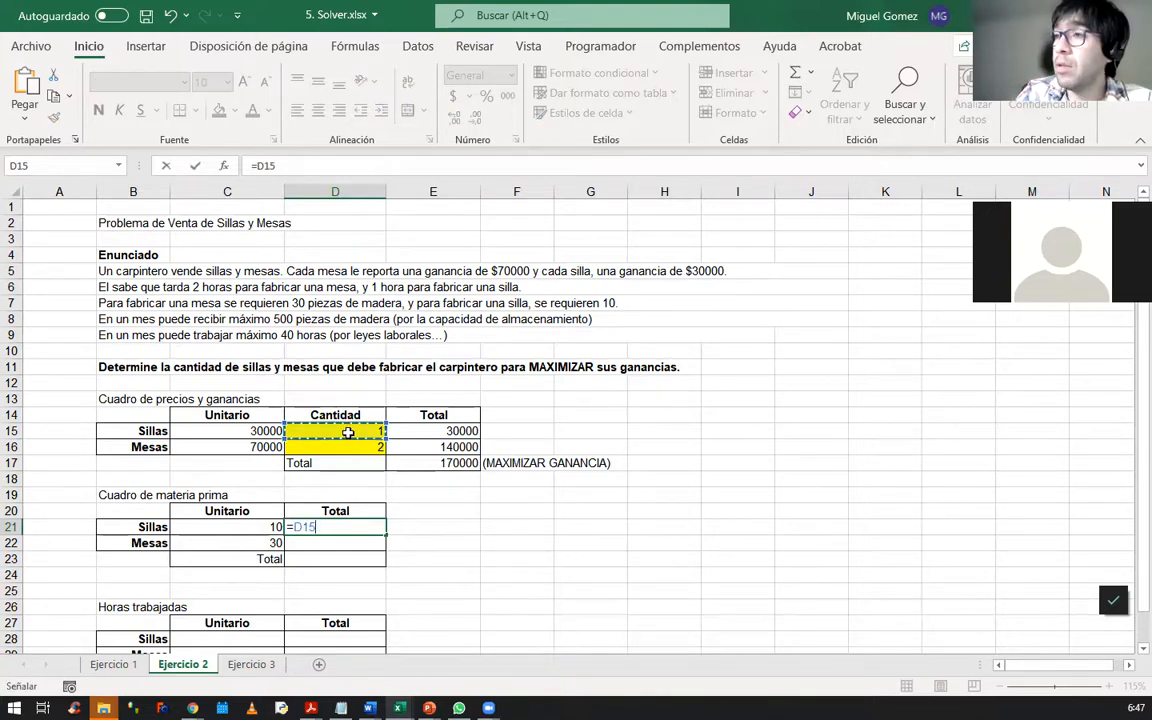
type("*")
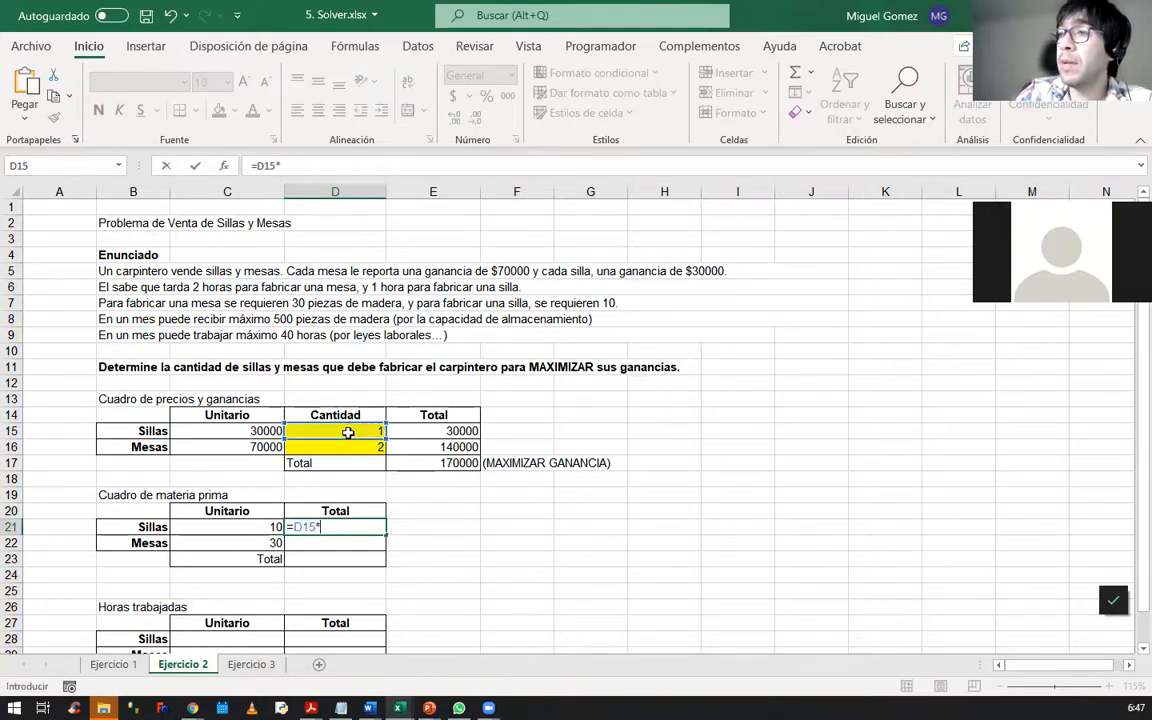
left_click(245, 529)
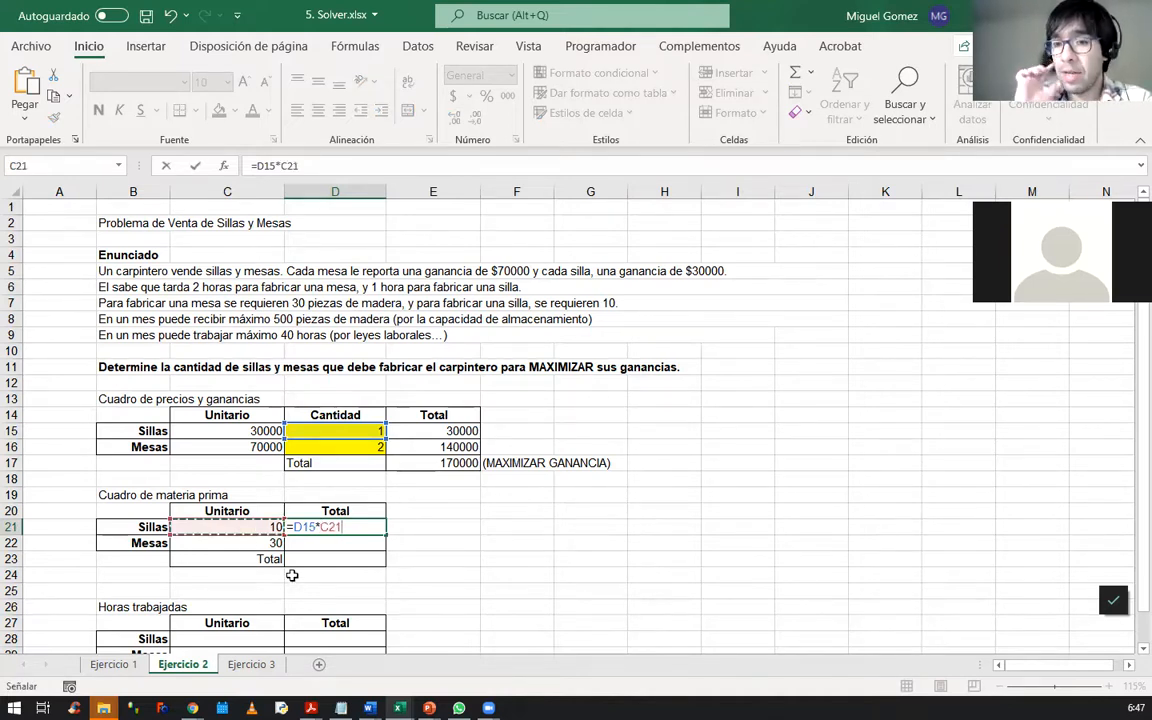
key("Return")
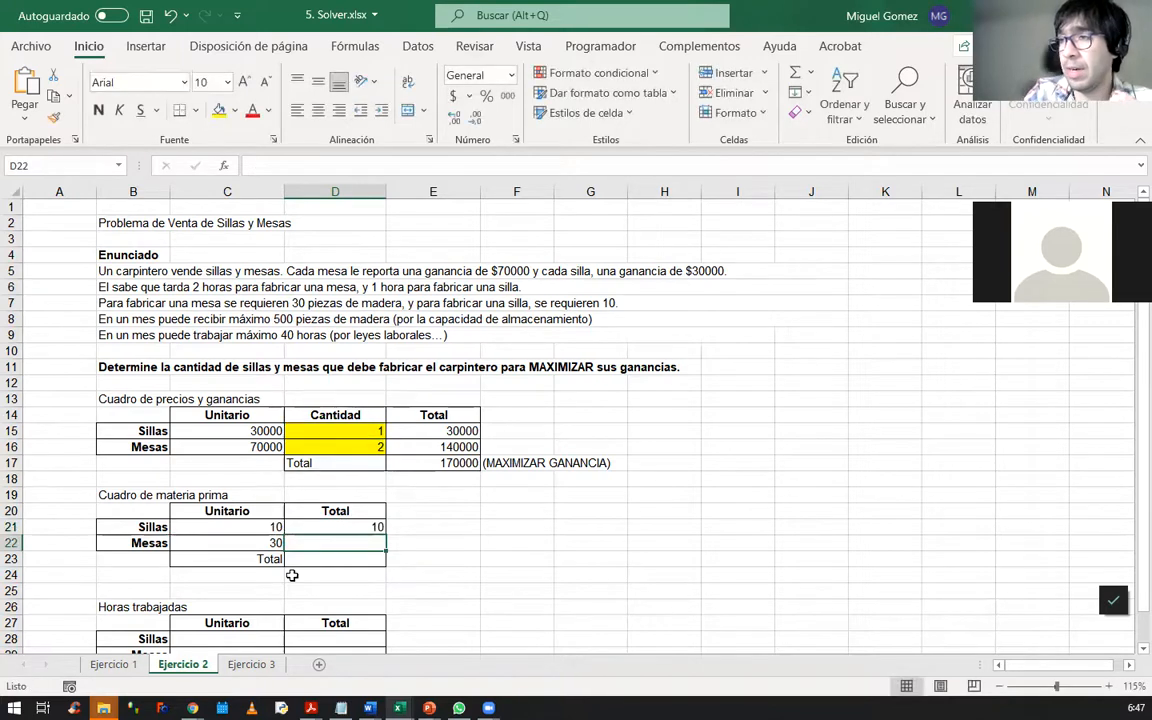
left_click(359, 529)
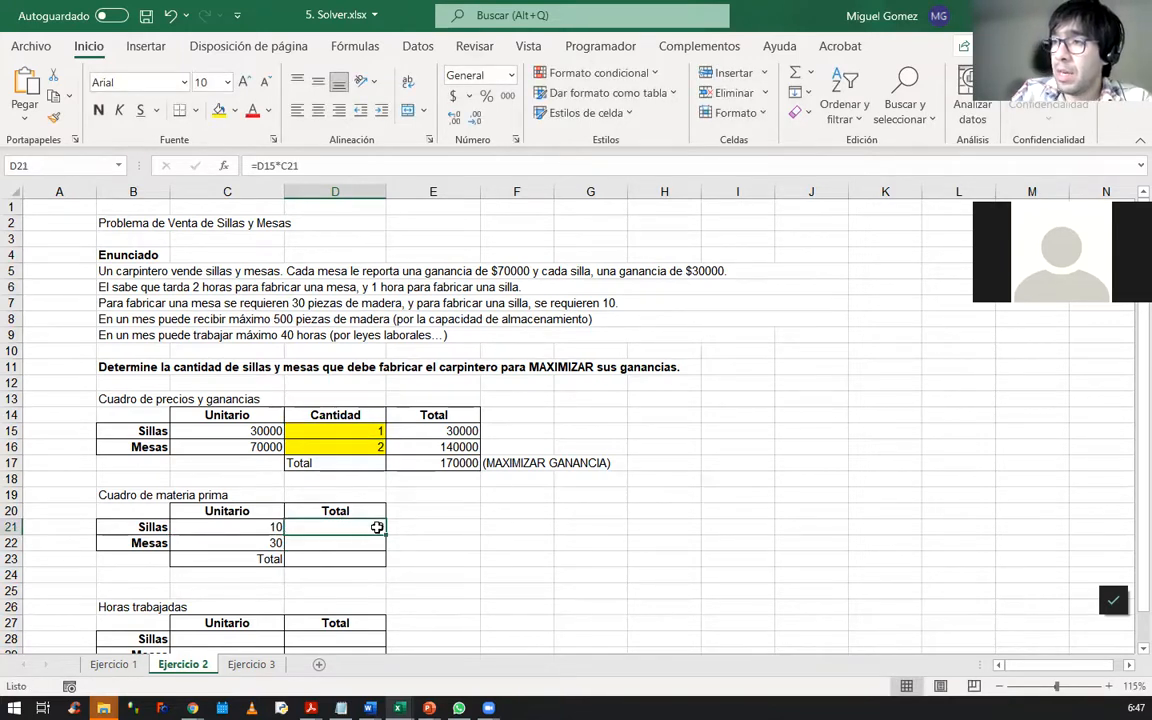
left_click_drag(384, 535, 384, 549)
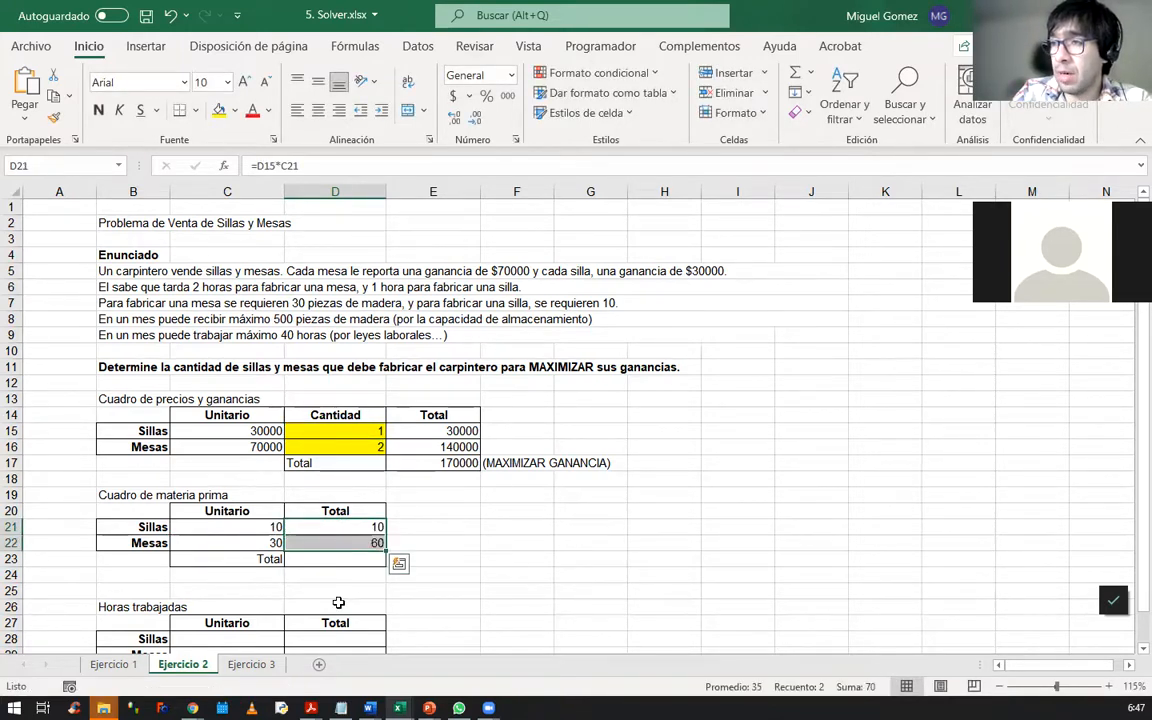
key("F2")
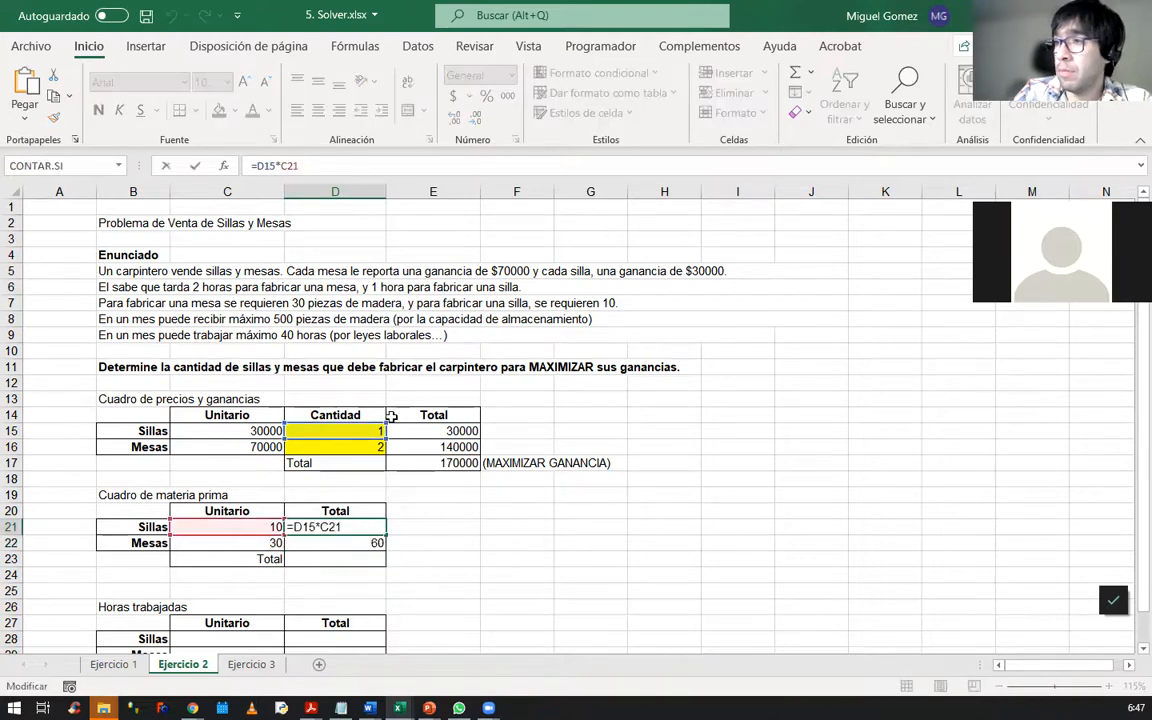
Inspect the cell references in the tables' wood total formula in D22.
key("Return")
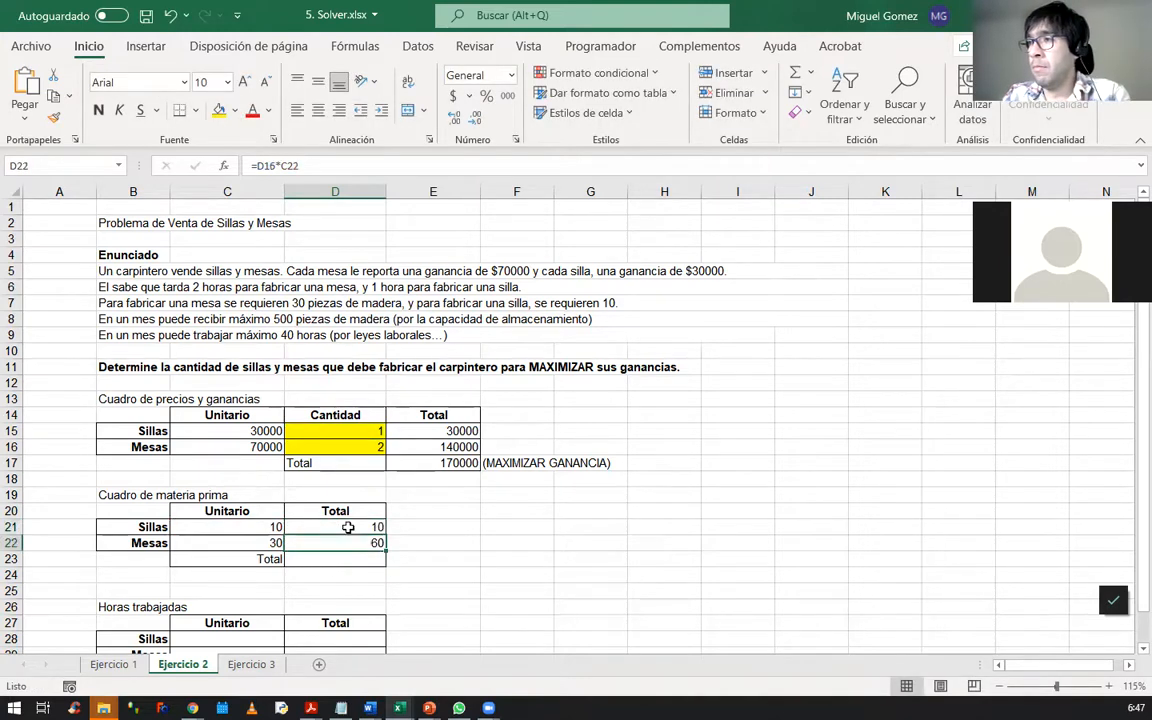
left_click(360, 166)
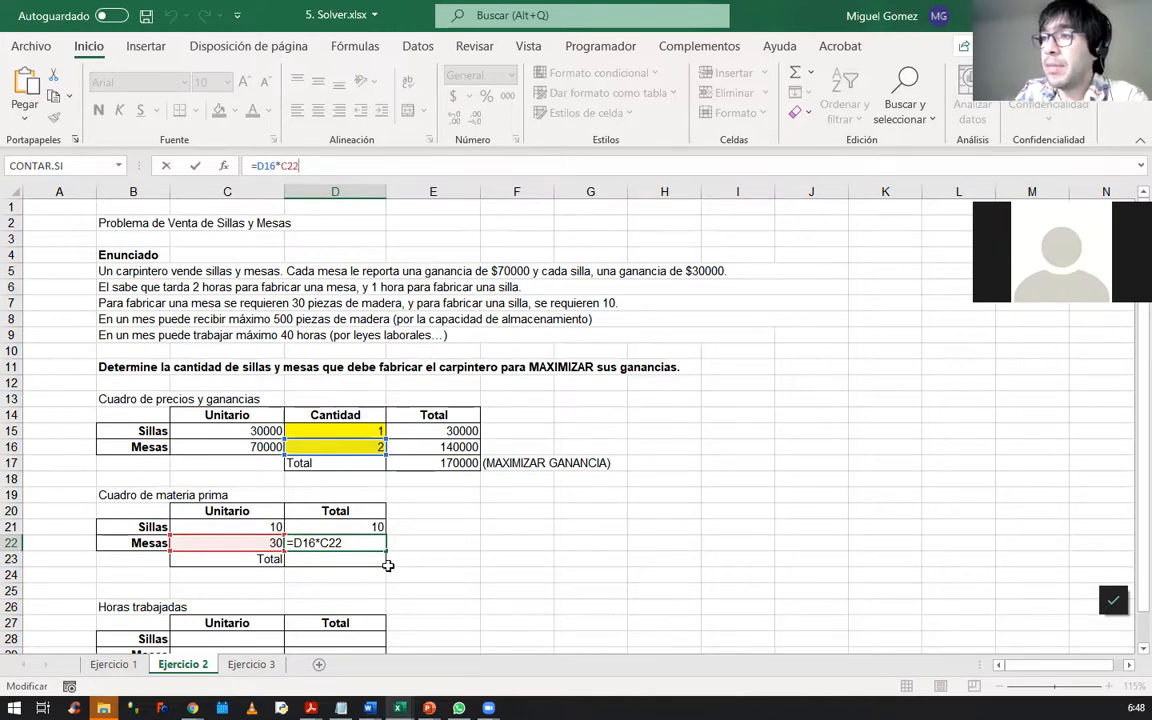
key("Return")
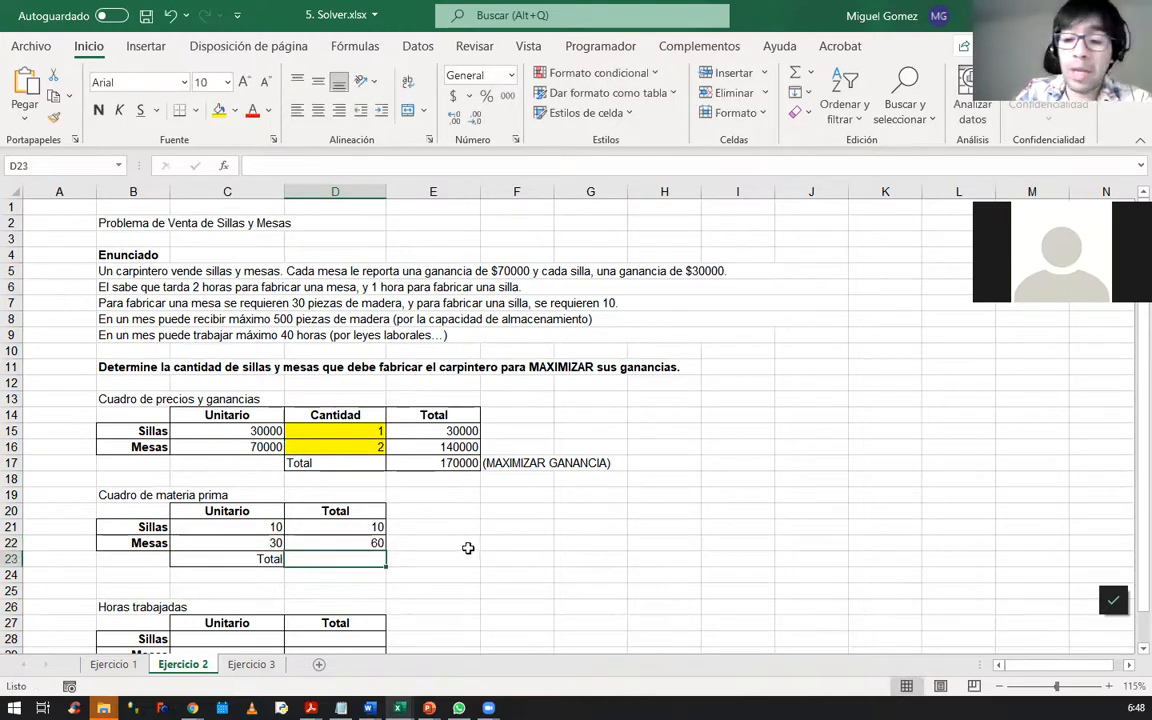
Sum the wood totals for chairs and tables in D23 with =suma(D21:D22).
type("=suma(")
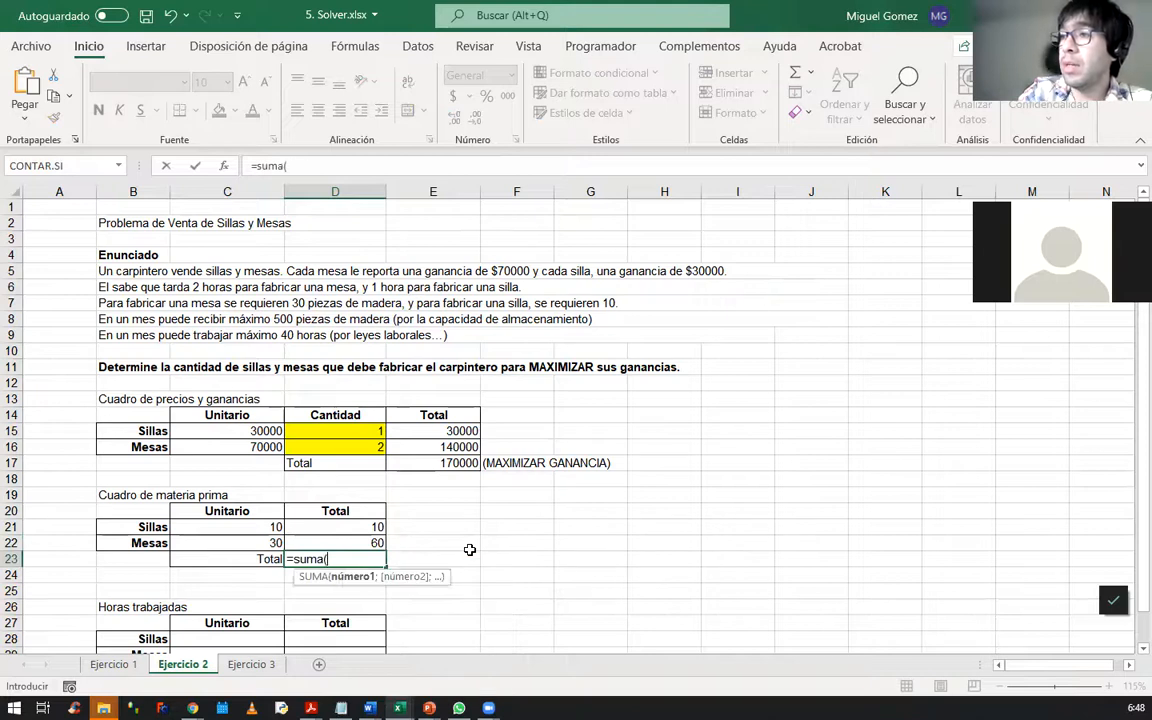
key("Up")
key("Up")
key("shift+Down")
type(")")
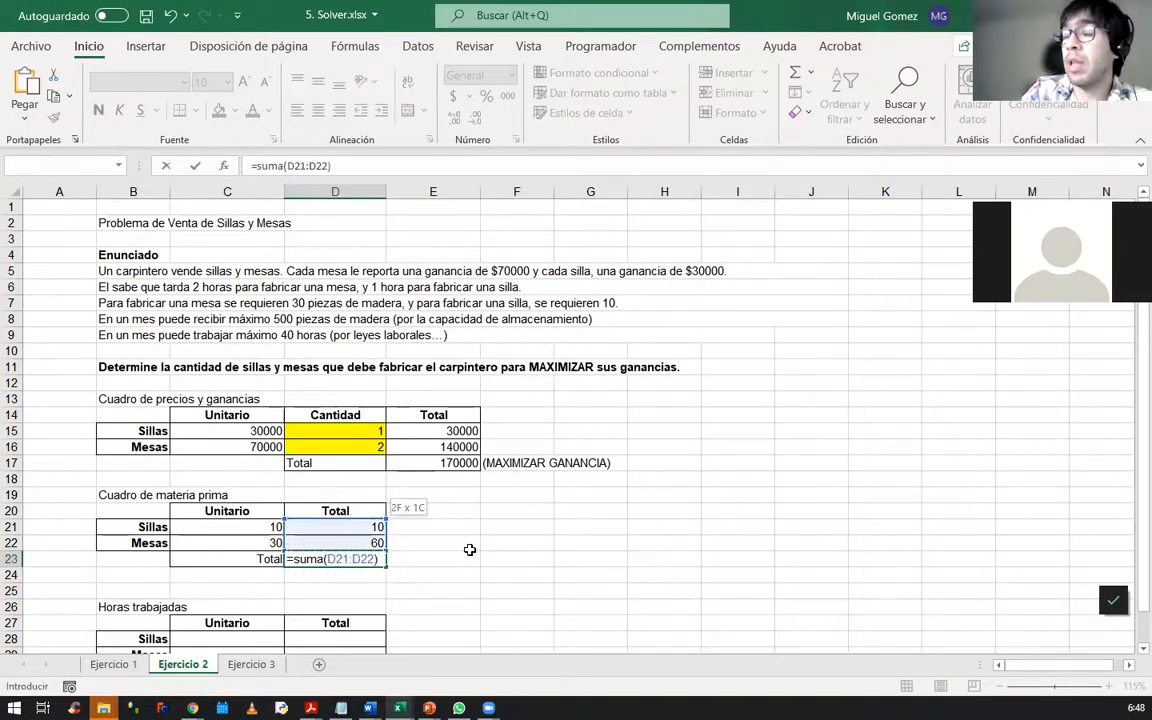
key("Tab")
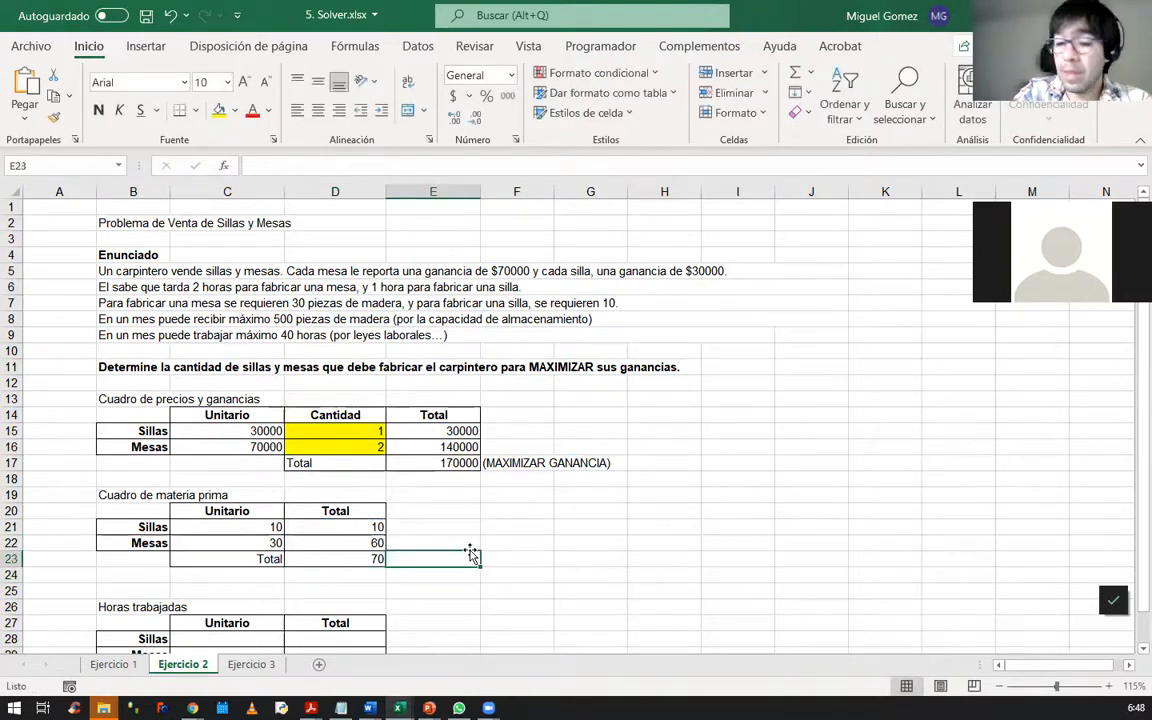
Note the wood limit beside the raw material total by entering "(<500)" in E23.
type("(")
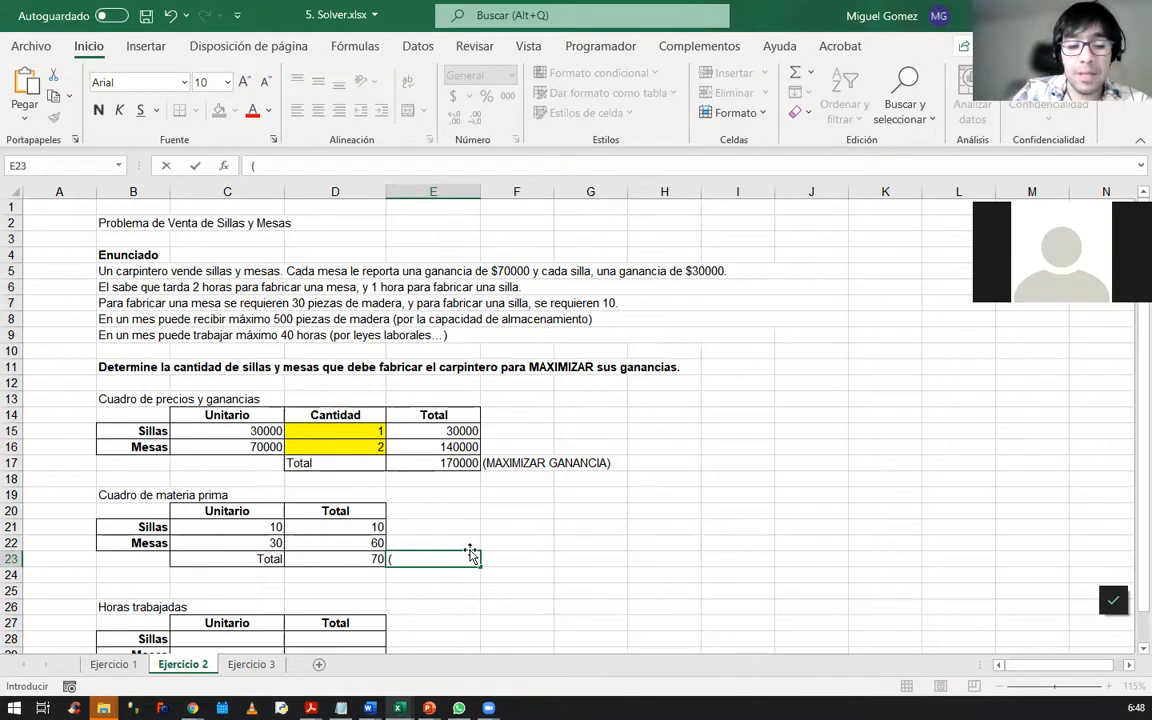
type("500")
key("Return")
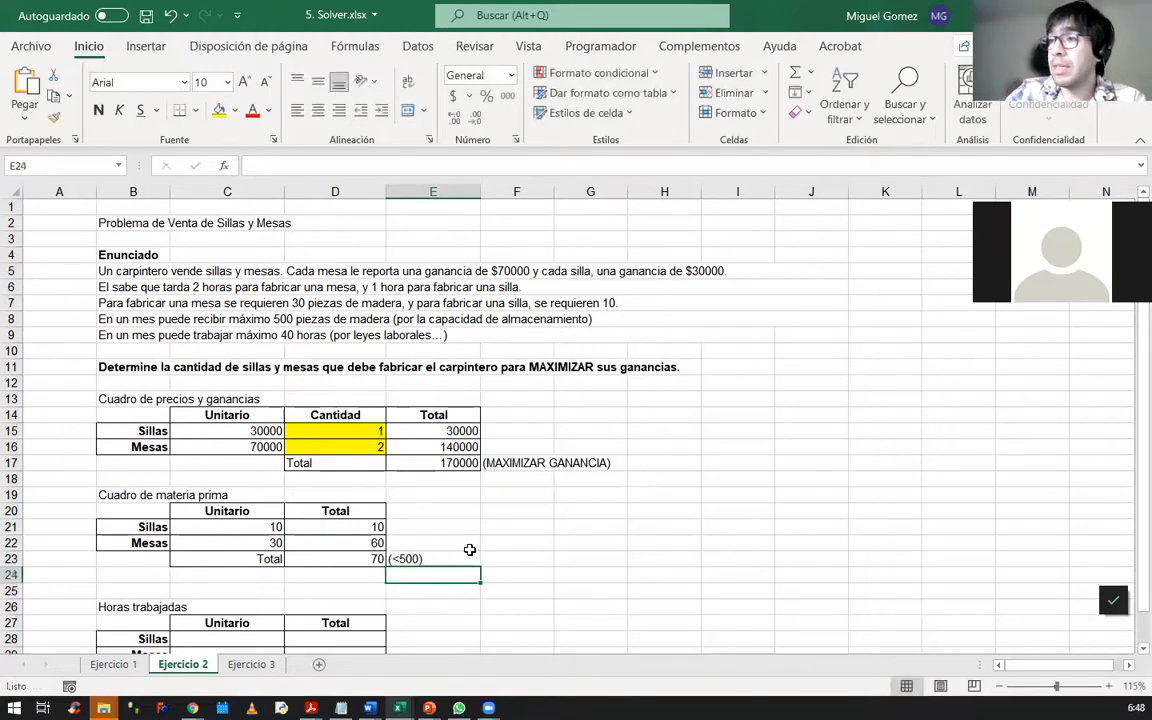
Examine the problem statement's working-hours conditions and the empty "Horas trabajadas" table in B26:D30.
scroll(414, 490, "down", 5)
scroll(406, 481, "up", 2)
key("Up")
key("Up")
left_click(425, 511)
scroll(360, 525, "up", 3)
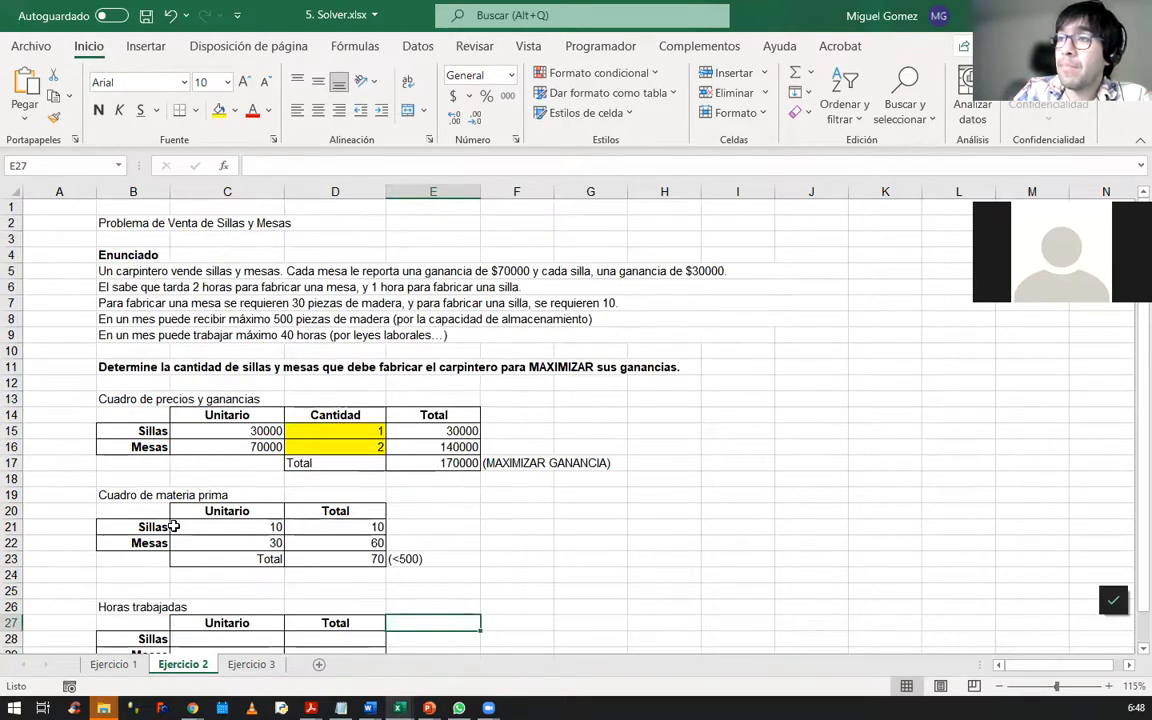
scroll(545, 445, "down", 1)
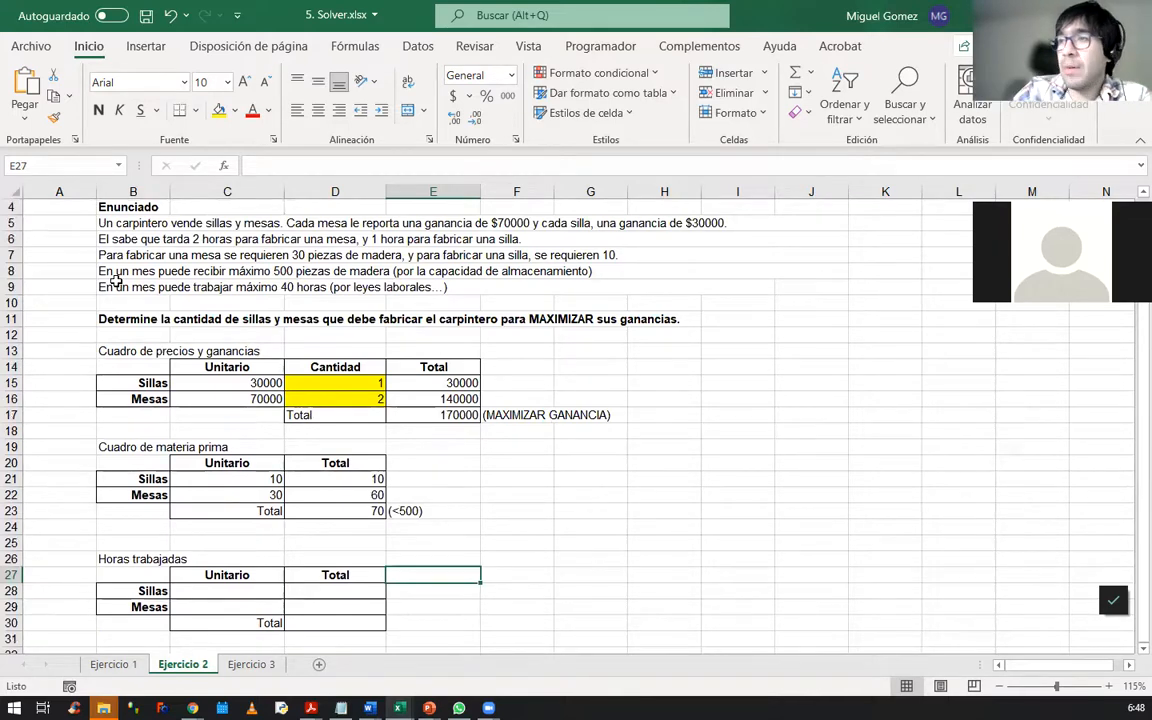
scroll(340, 296, "down", 2)
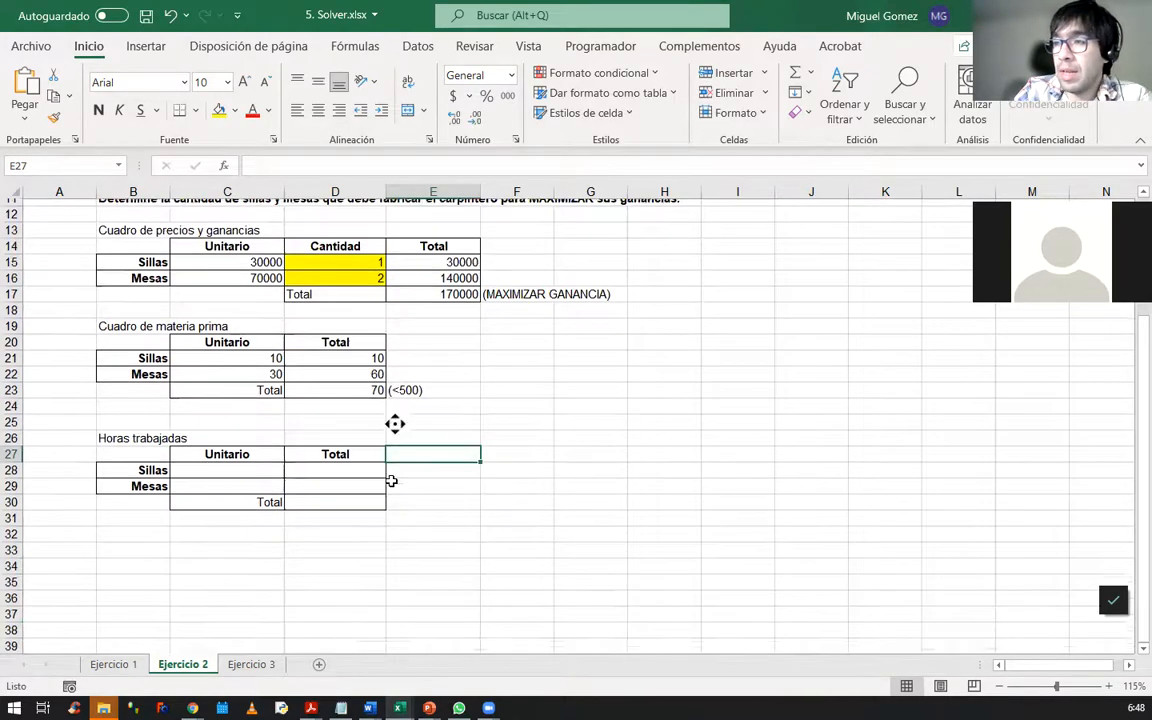
scroll(303, 530, "up", 1)
left_click(307, 515)
left_click(318, 526)
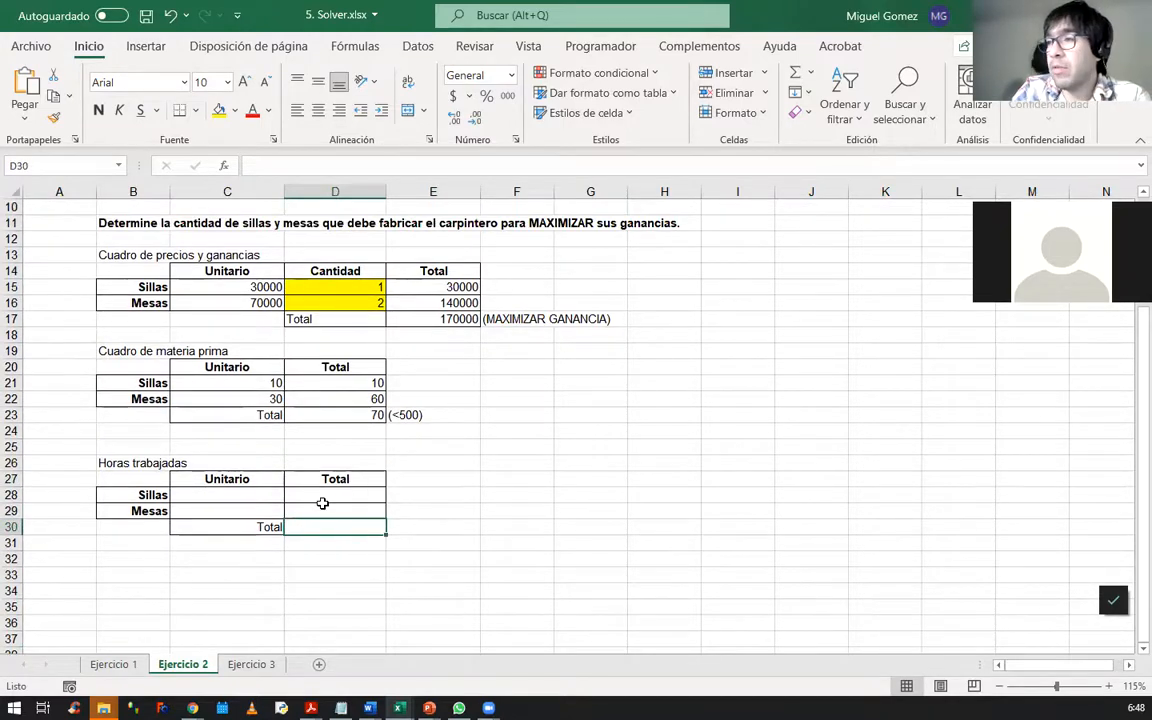
left_click(186, 498)
scroll(190, 505, "up", 3)
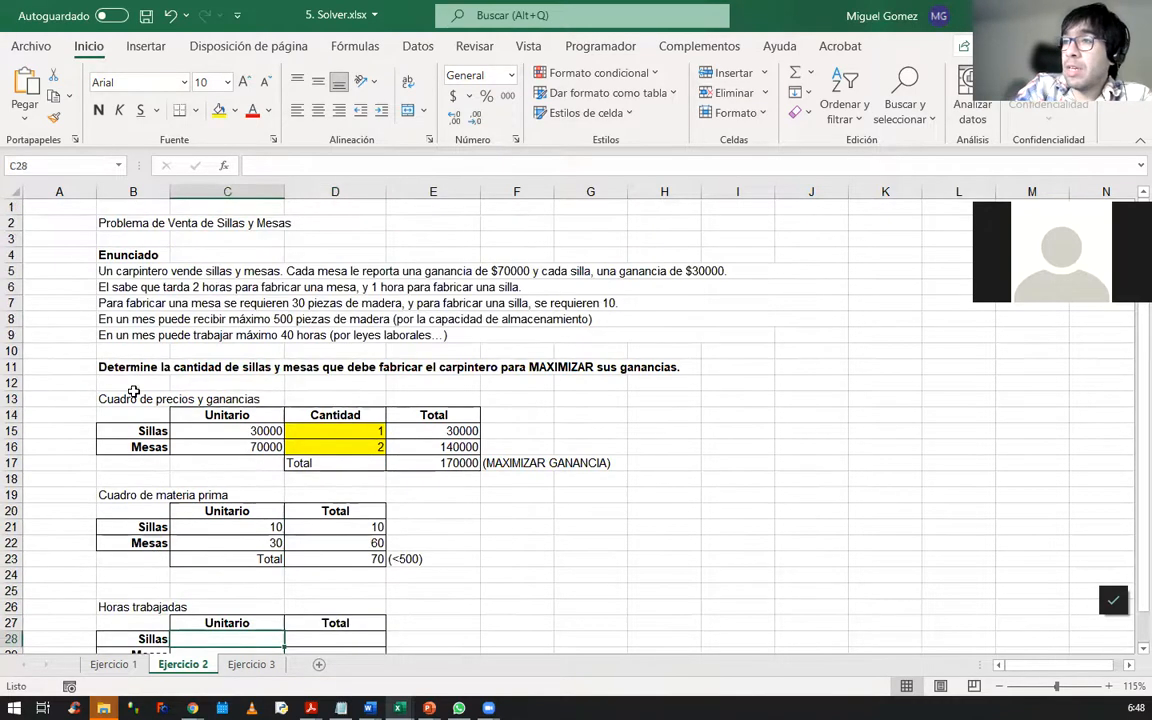
scroll(120, 352, "down", 2)
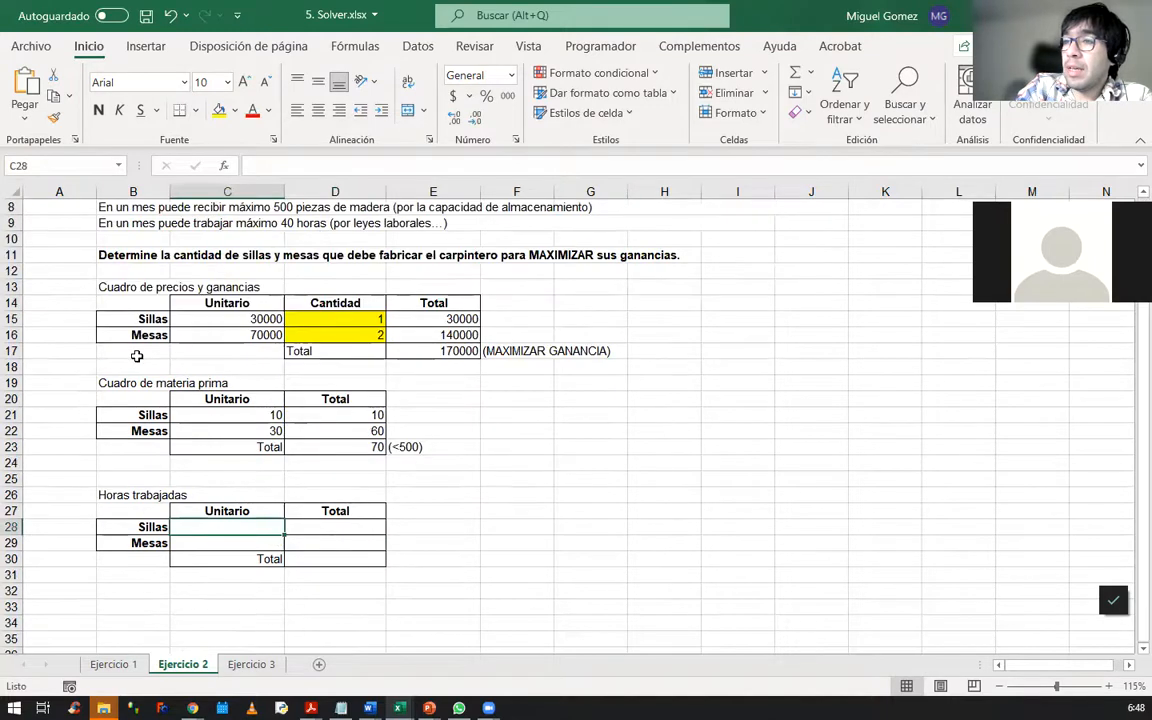
left_click_drag(102, 500, 345, 558)
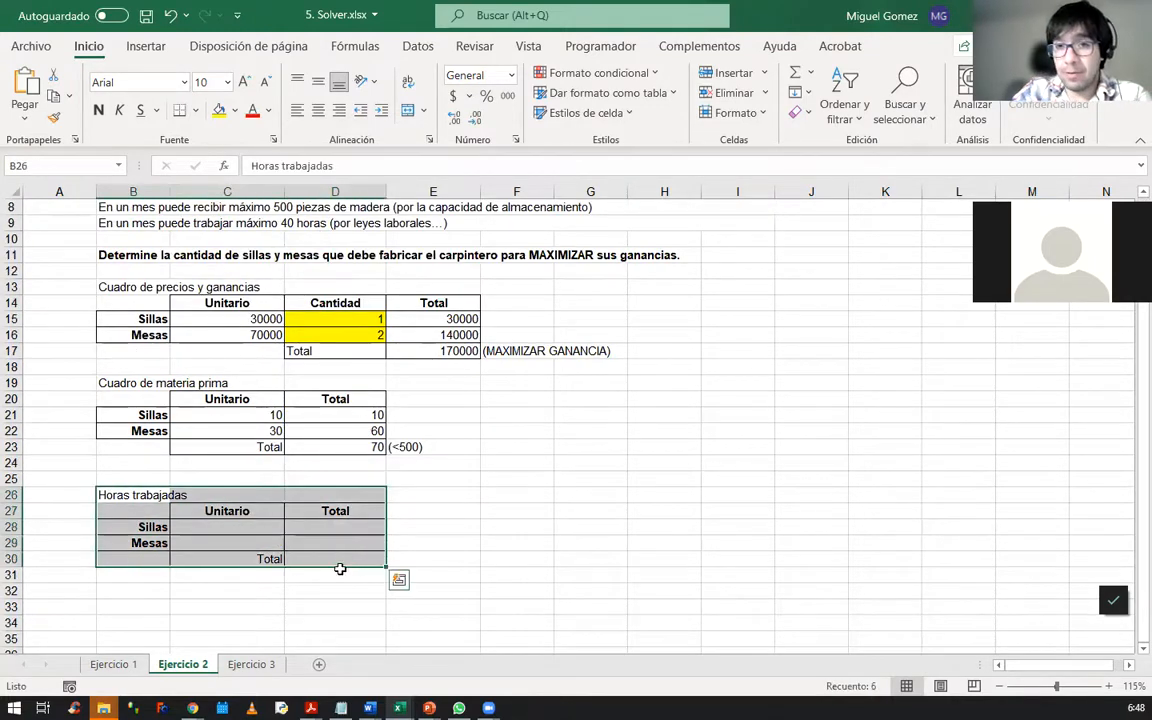
left_click(422, 557)
left_click(317, 553)
left_click(416, 559)
left_click(366, 572)
left_click(345, 558)
Note the hours limit beside the worked-hours total by entering "(<=40)" in E30.
left_click(426, 559)
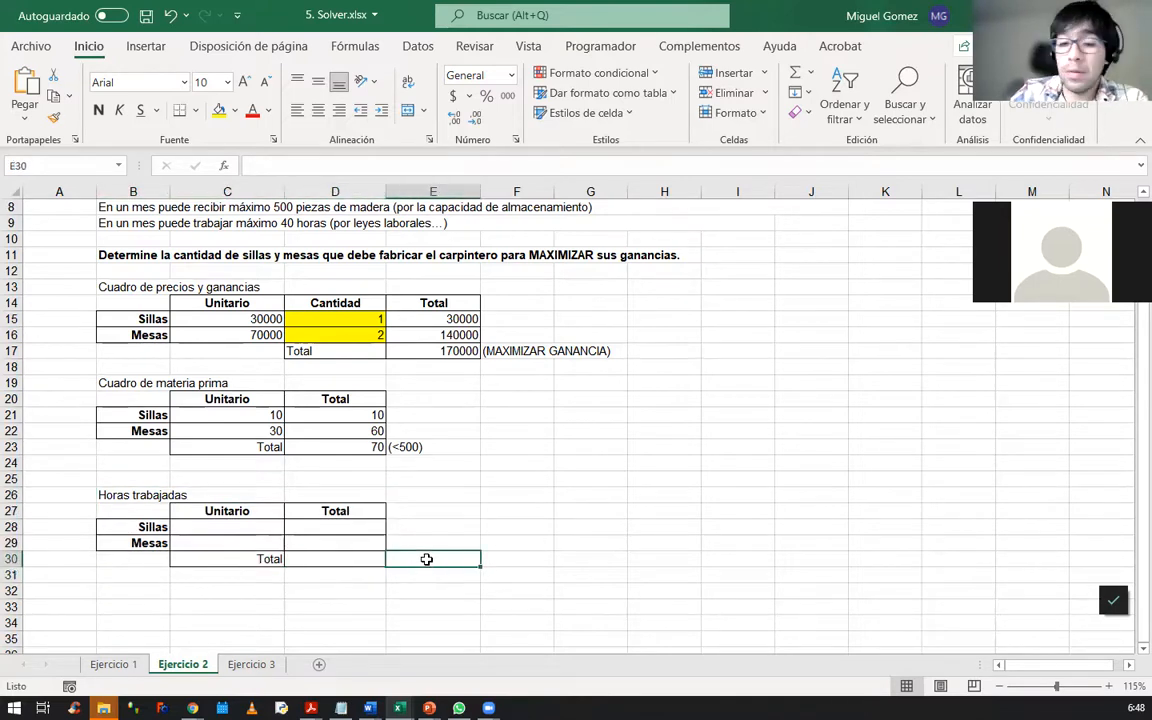
type("(<40)")
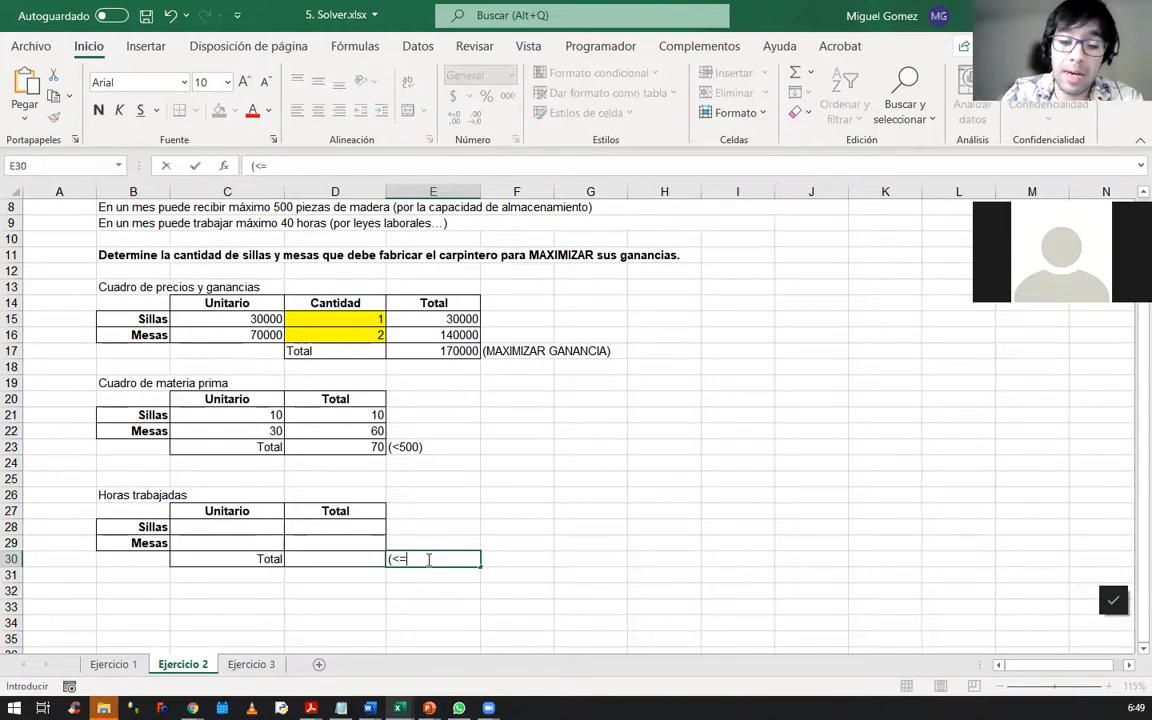
type("40)")
key("Return")
Change the wood limit note in E23 to "(<=500)".
key("Up")
key("Up")
key("Up")
key("Up")
key("Up")
key("Up")
key("Up")
key("Up")
key("F2")
key("Left")
key("Left")
key("Left")
key("Left")
type("=")
key("Return")
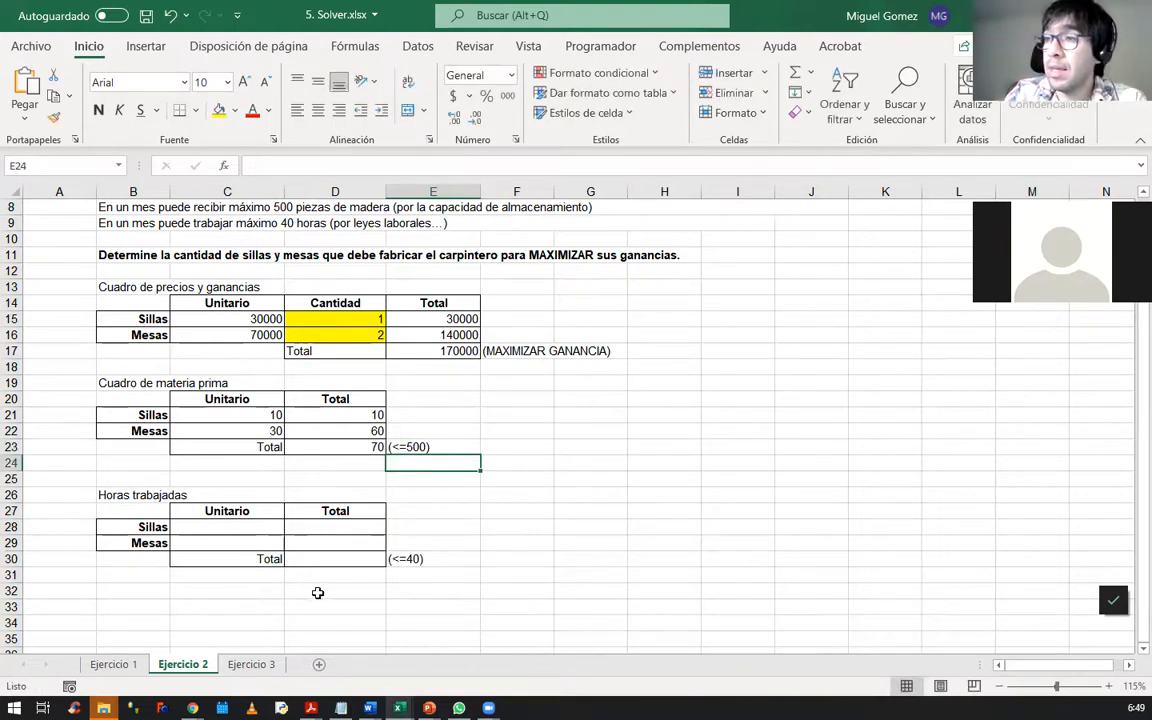
Sum the chair and table hours D28:D29 in D30 with the SUMA function.
left_click(334, 557)
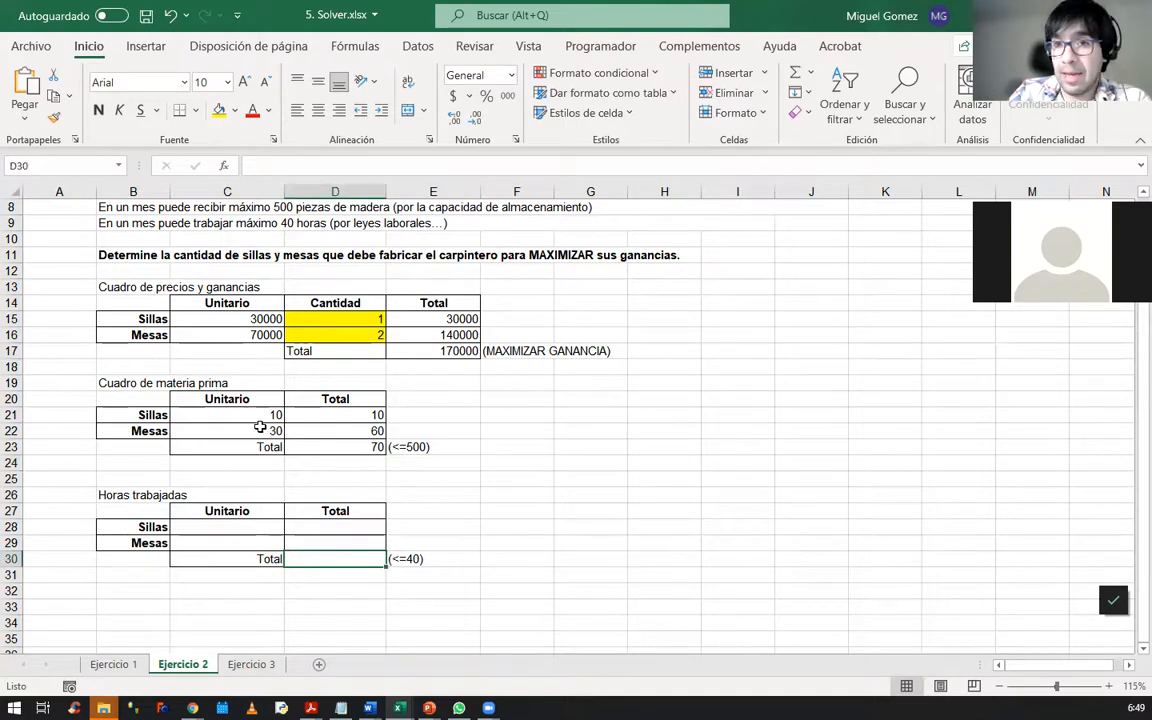
type("=suma8")
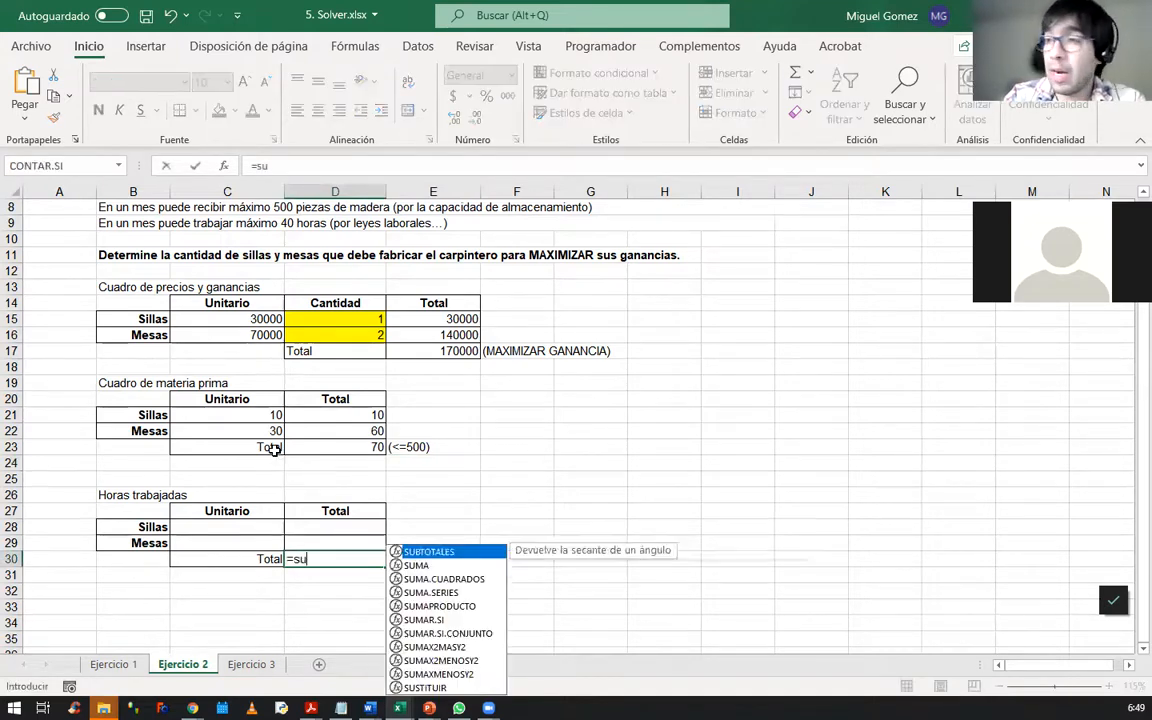
key("BackSpace")
type("(")
key("Up")
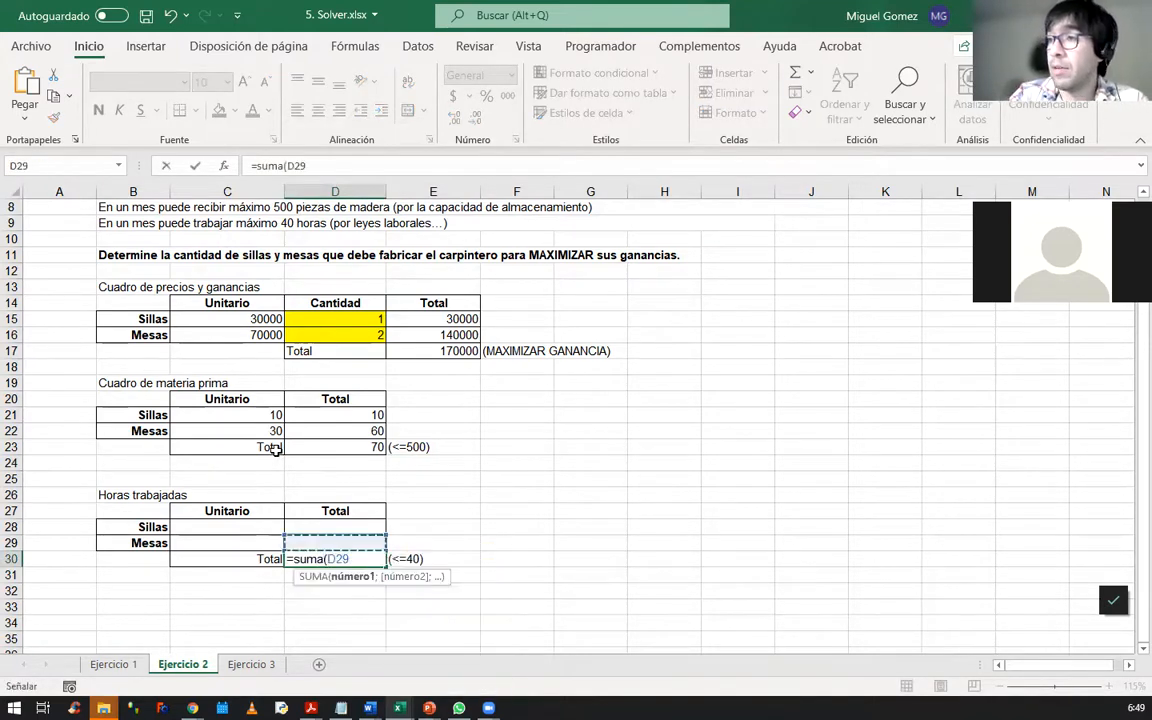
key("shift+Up")
key("Return")
Enter the hours needed per unit from the problem statement: 1 for chairs in C28 and 2 for tables in C29.
key("Up")
key("Left")
key("Left")
key("Up")
key("Up")
key("Right")
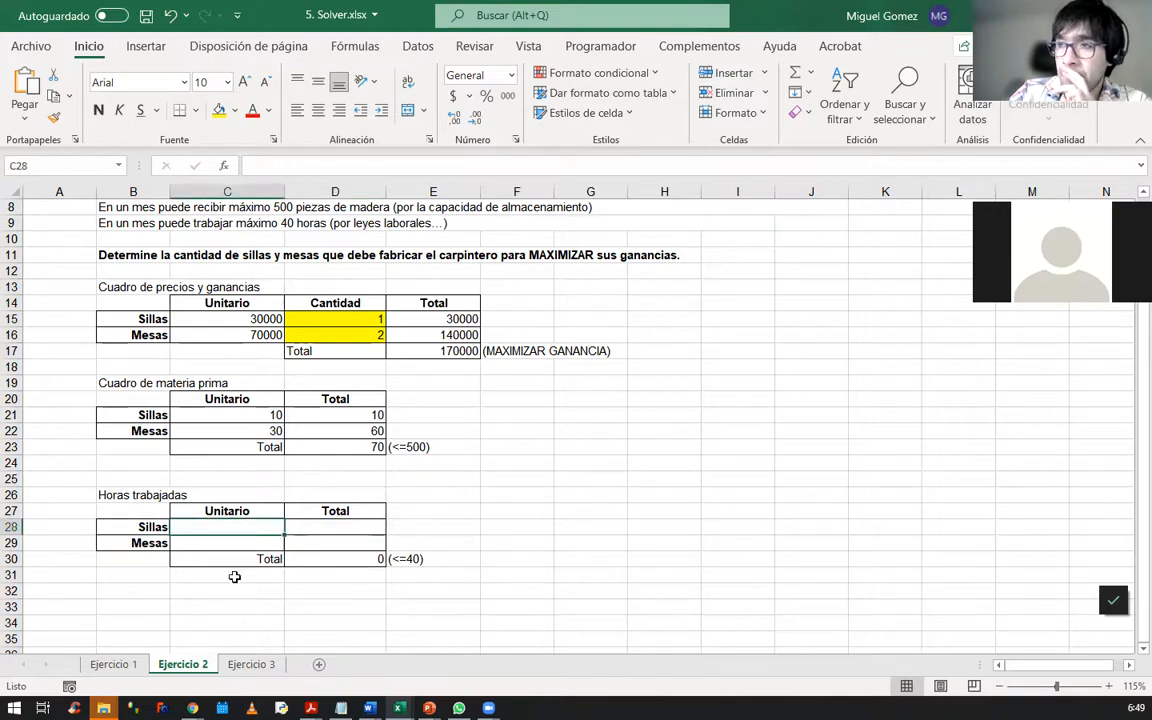
scroll(195, 453, "up", 3)
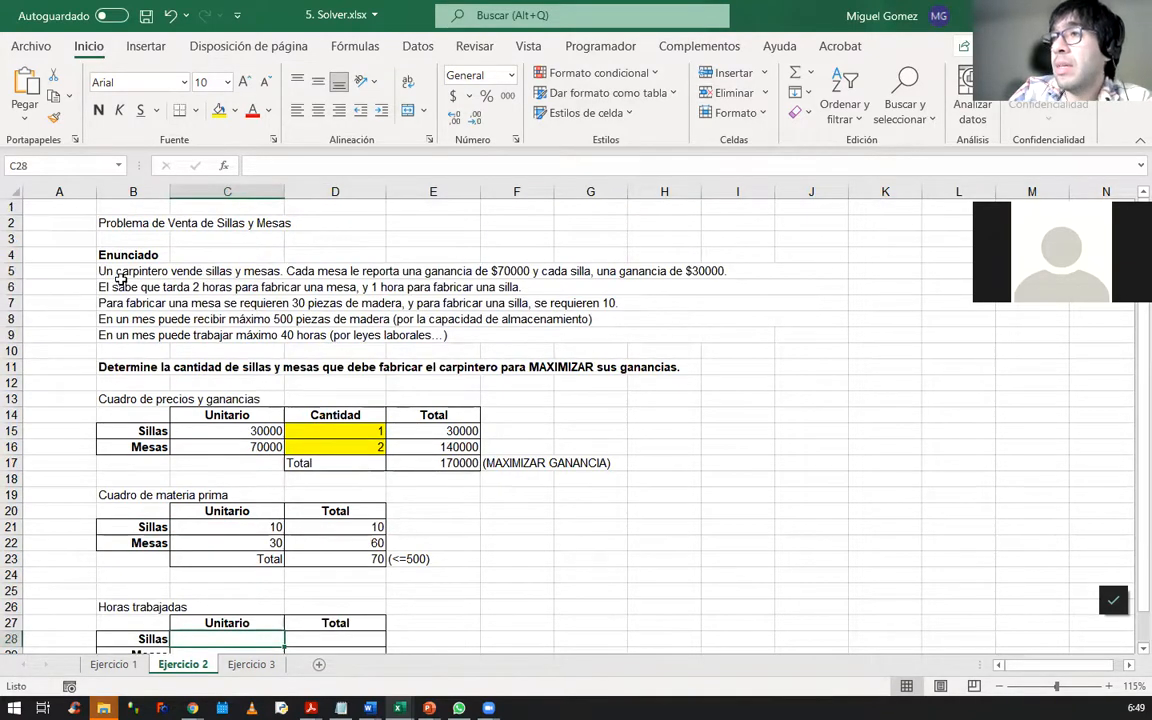
scroll(343, 393, "down", 5)
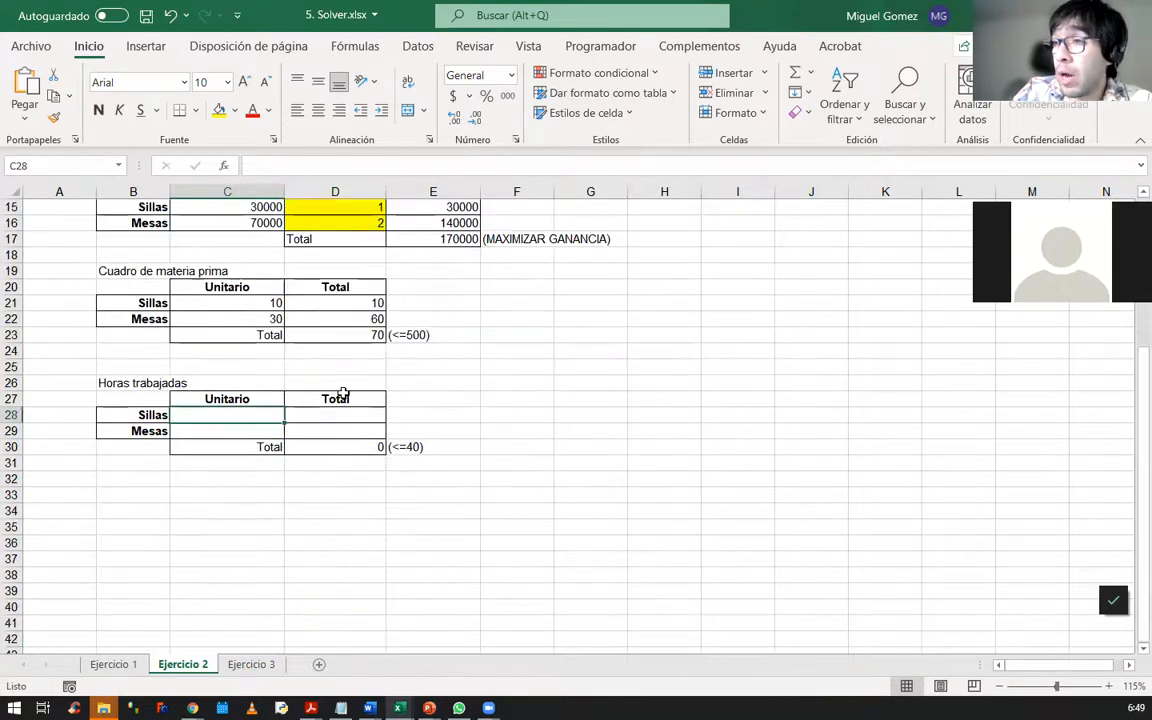
type("1")
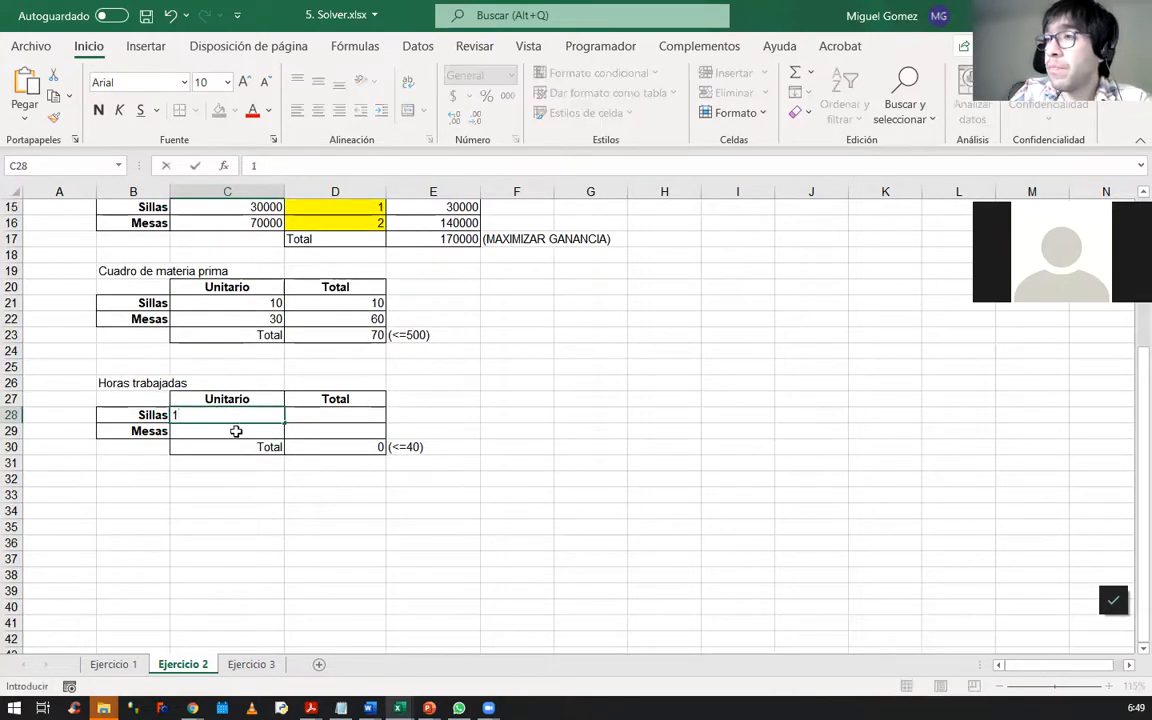
key("Return")
scroll(296, 481, "up", 5)
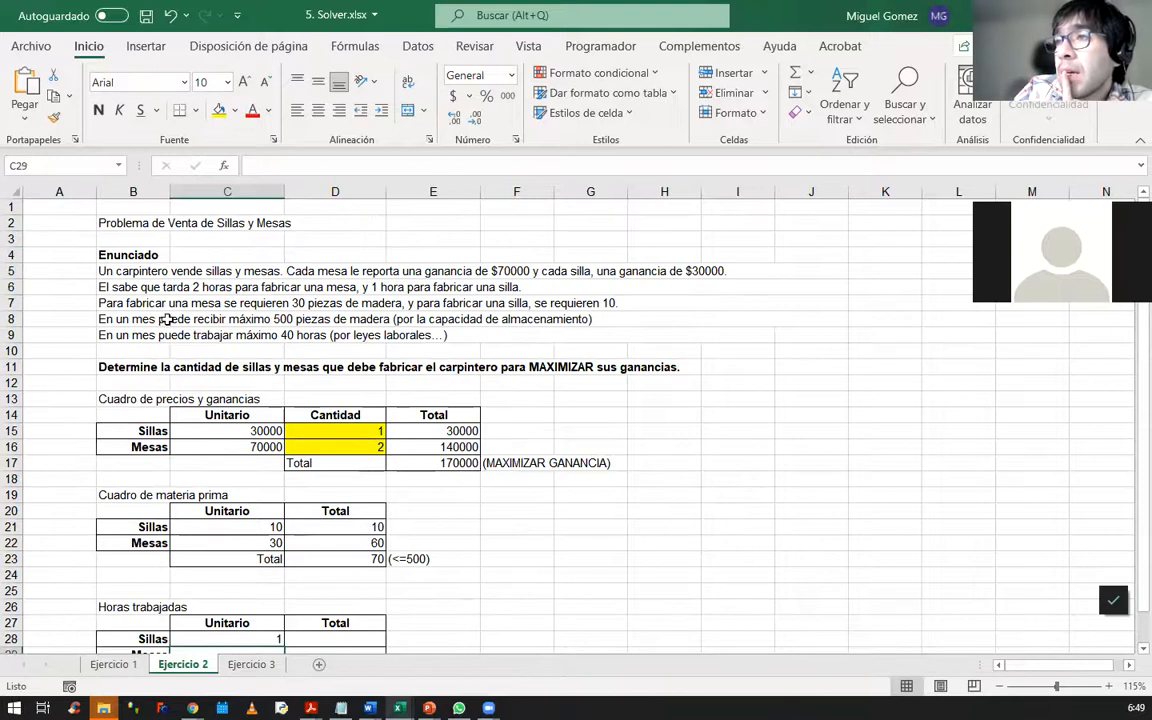
scroll(190, 300, "down", 5)
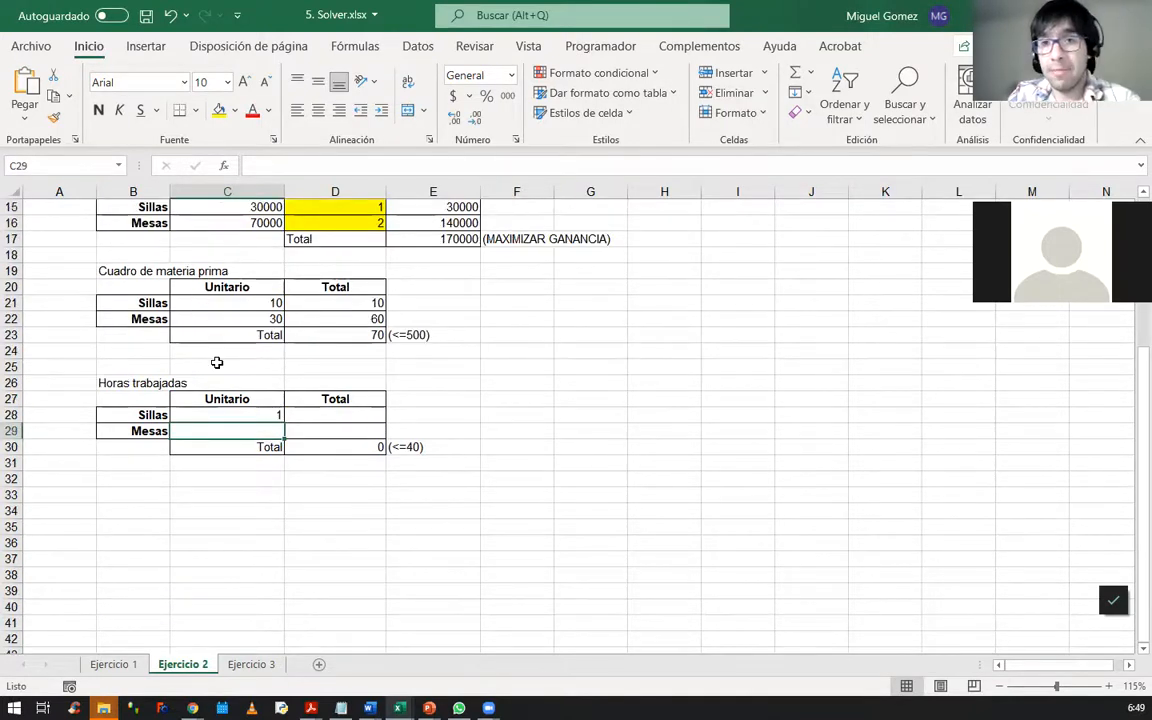
type("2")
Calculate the chairs' total hours in D28 with =D15*C28.
left_click(319, 416)
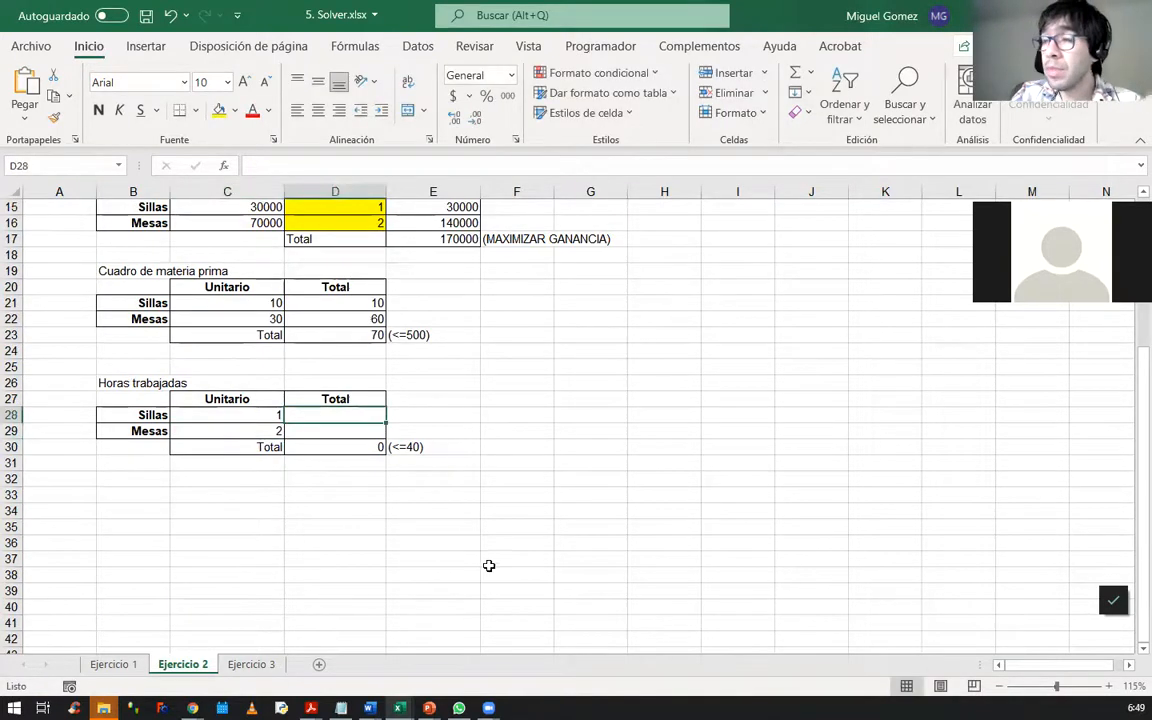
scroll(500, 566, "up", 5)
scroll(511, 572, "down", 2)
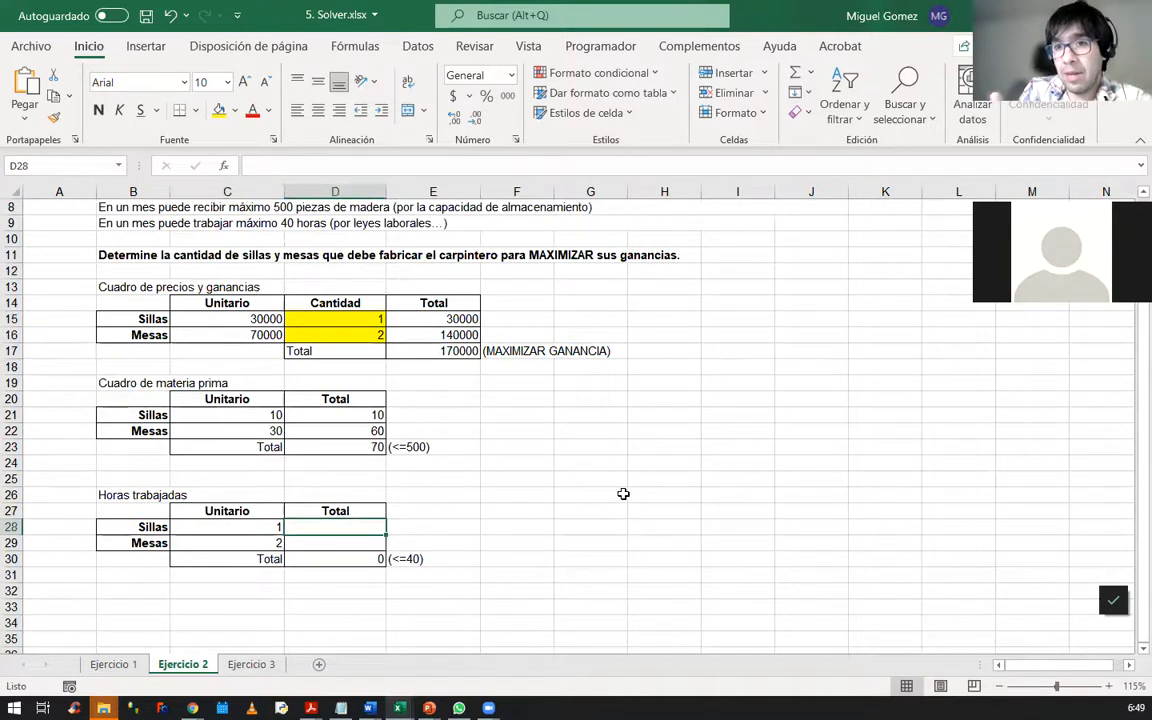
type("=")
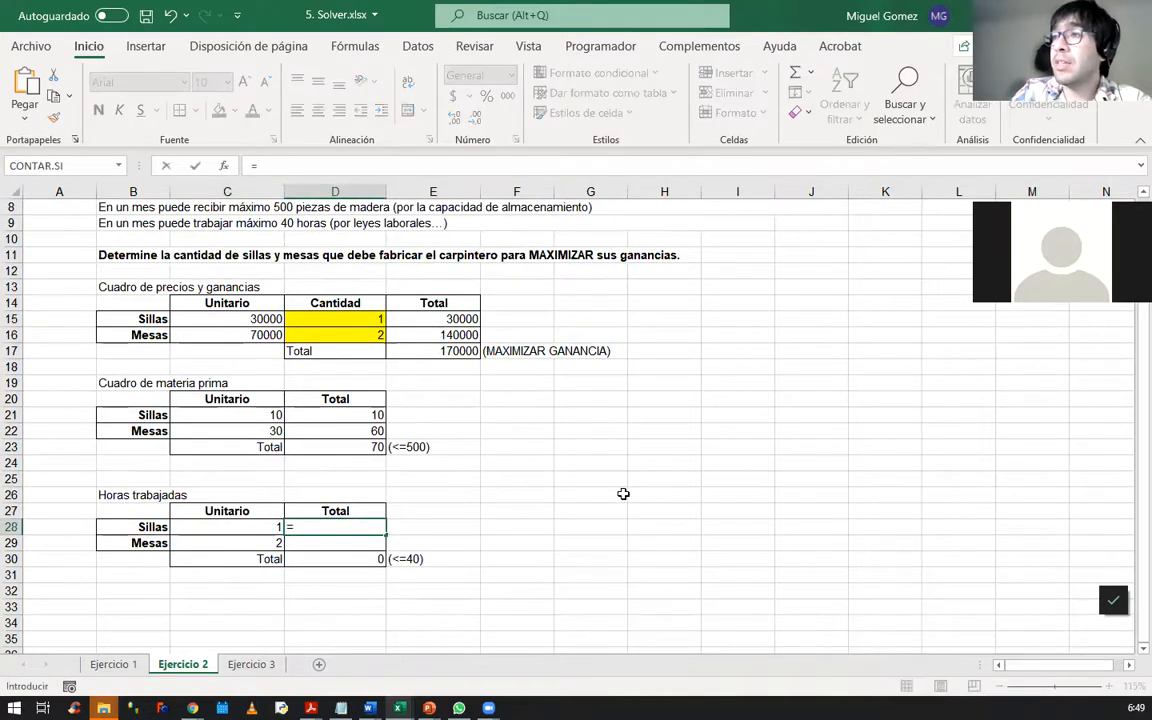
left_click(329, 318)
type("*")
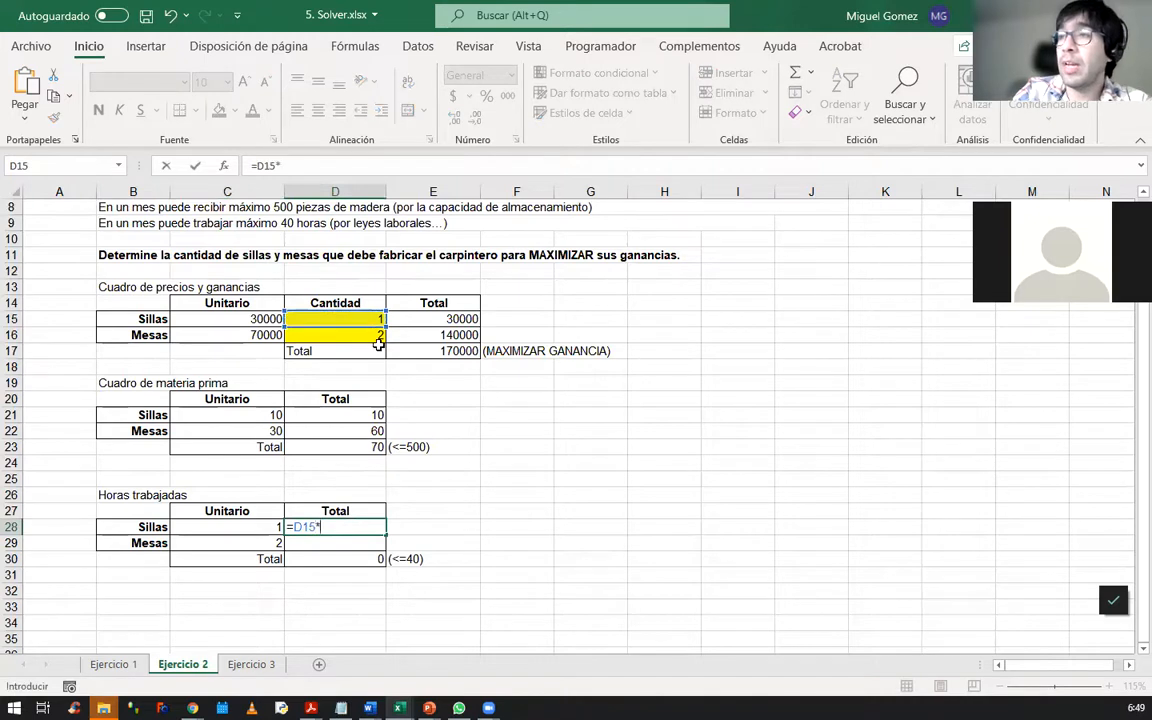
left_click(201, 529)
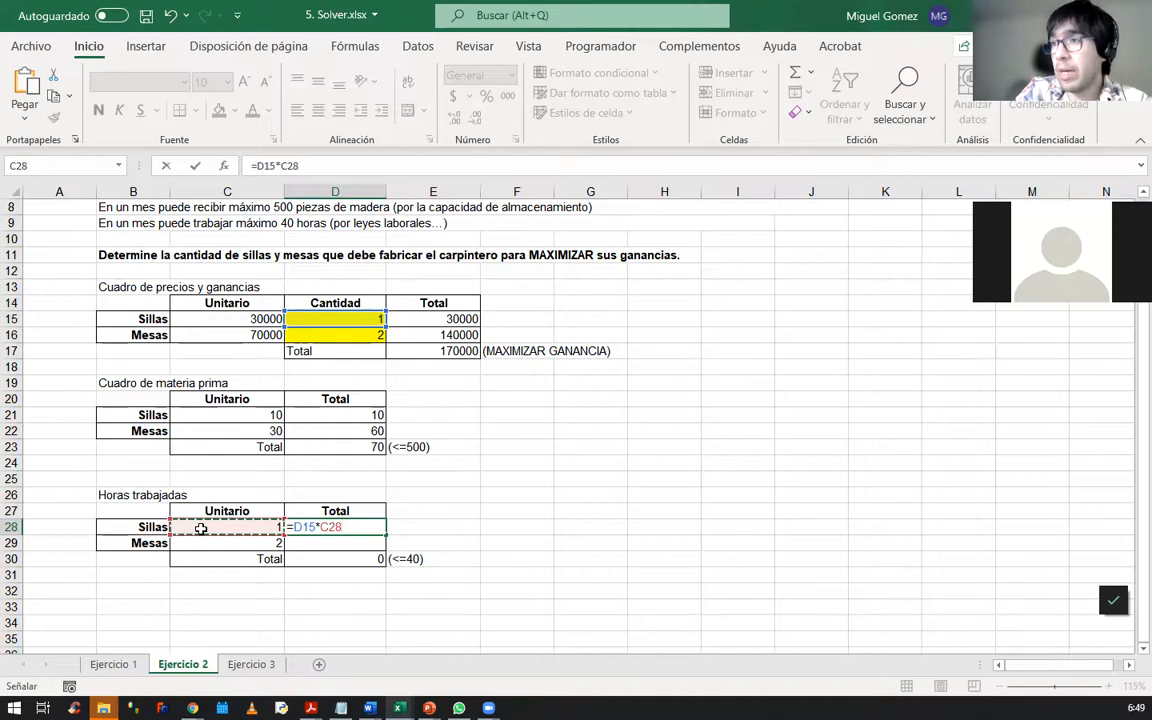
key("Return")
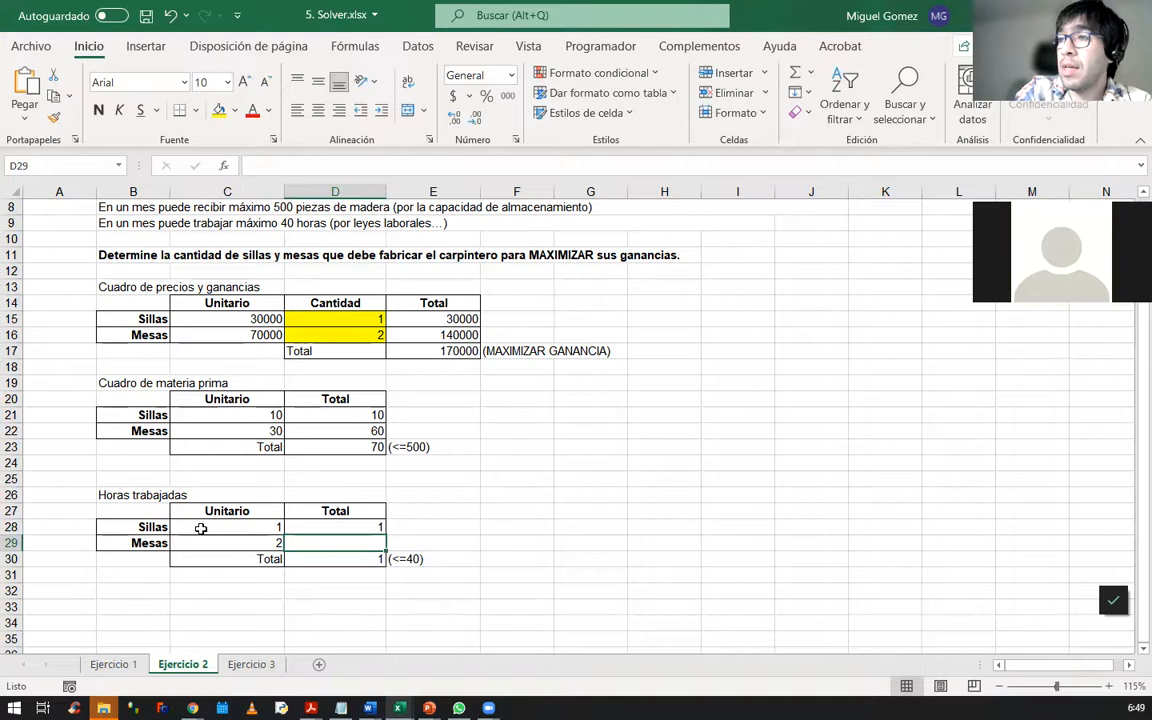
Calculate the tables' total hours in D29 with =D16*C29.
type("=")
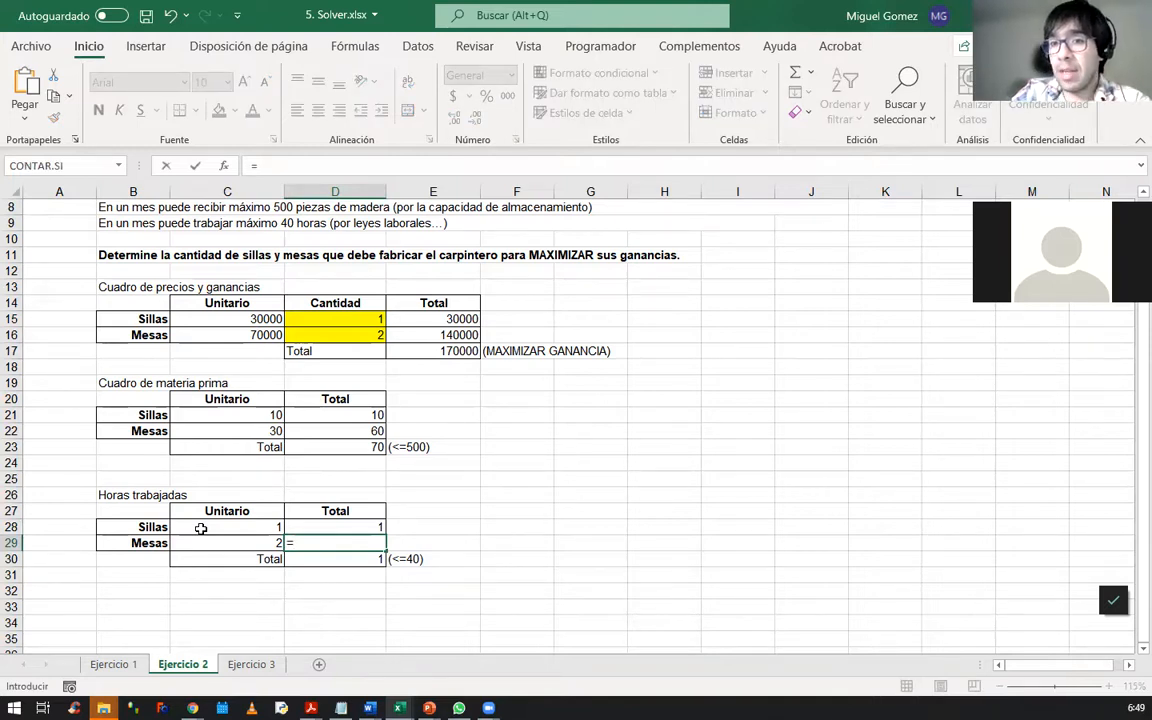
left_click(368, 334)
type("*")
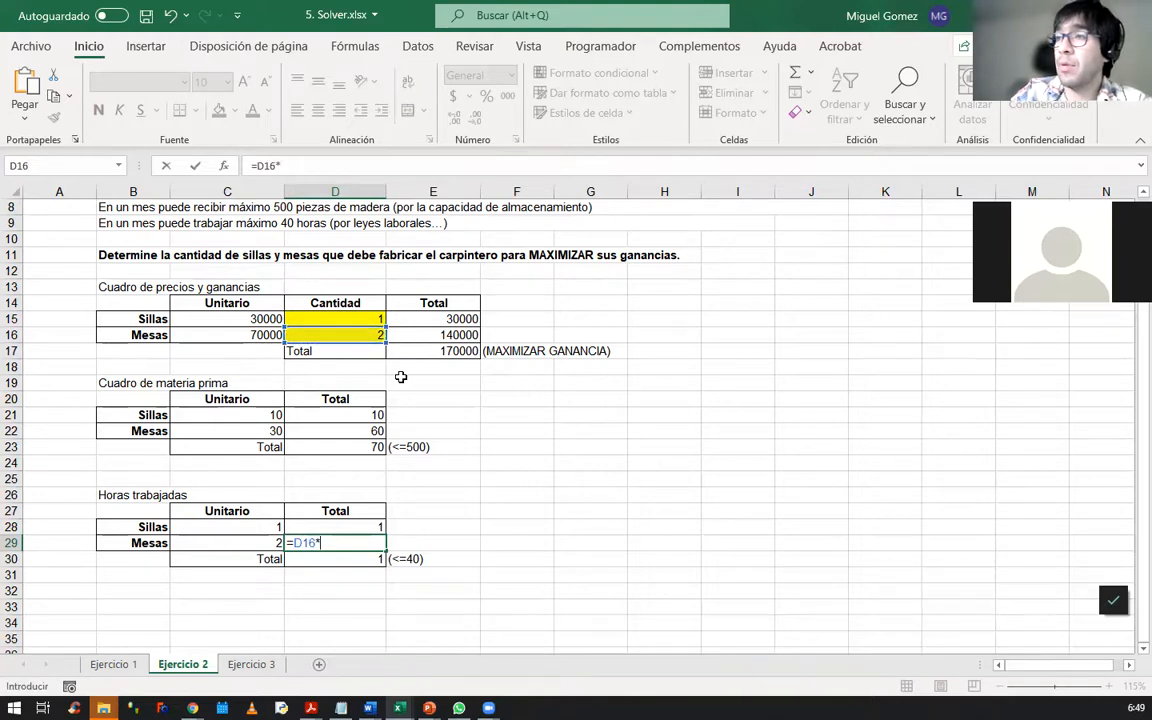
left_click(240, 543)
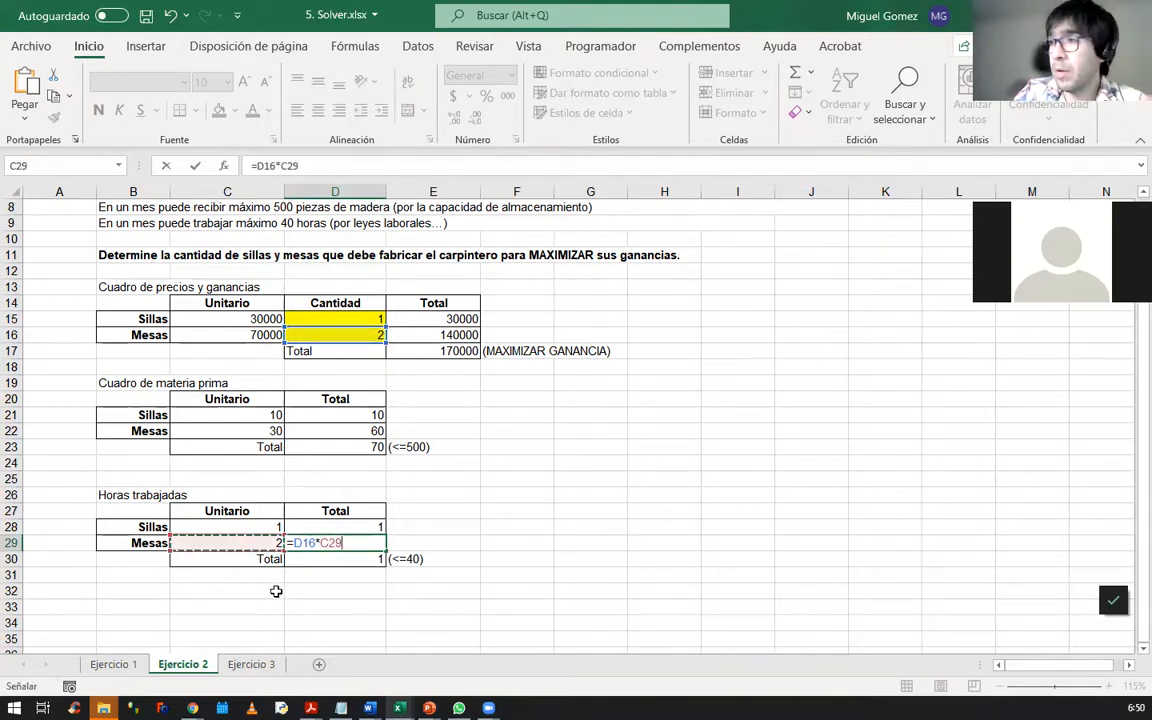
key("Return")
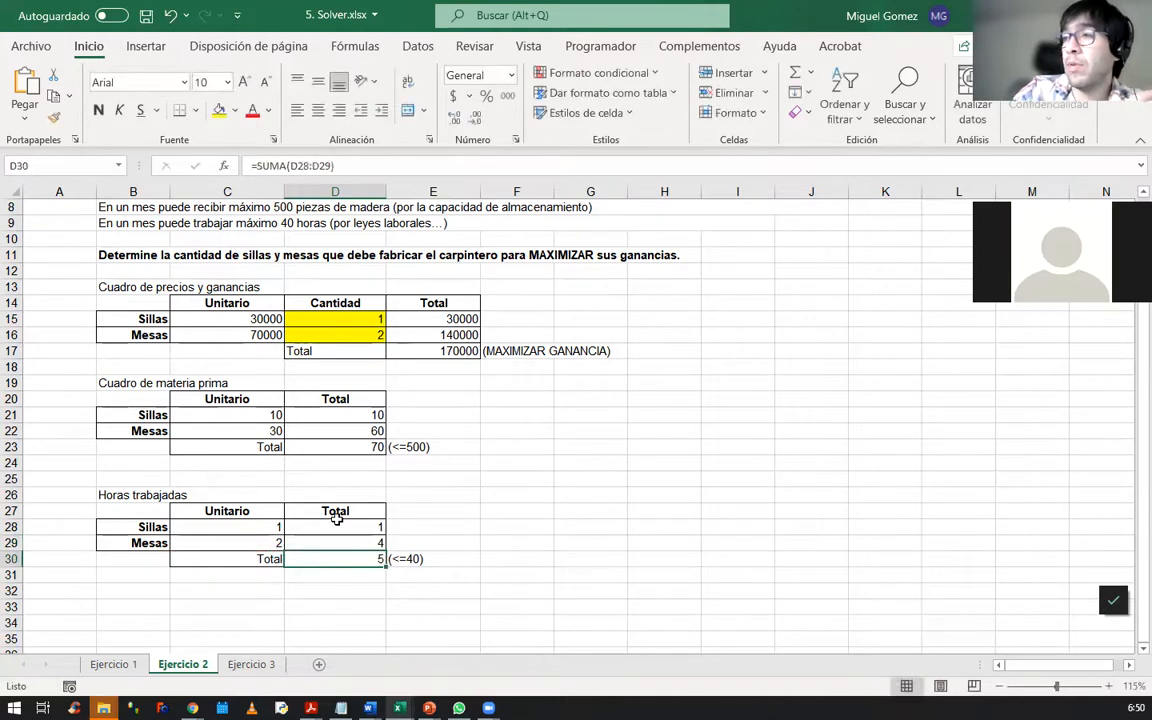
left_click(645, 495)
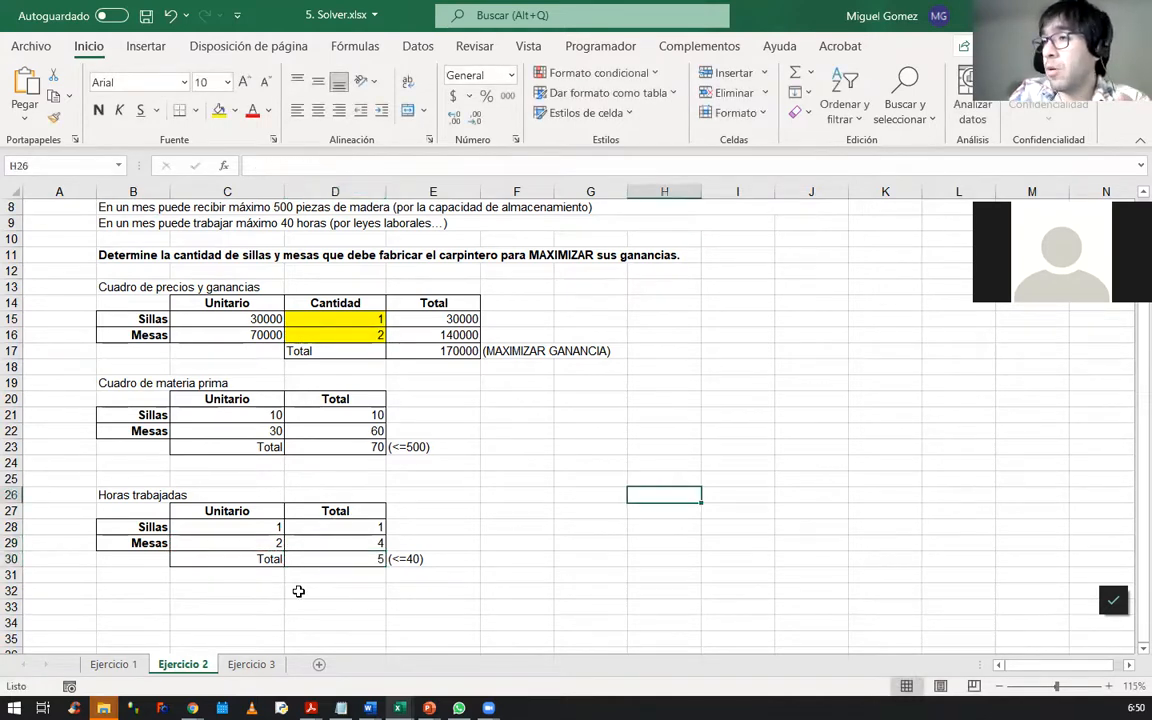
Try a quantity of 10 chairs in D15.
left_click(360, 318)
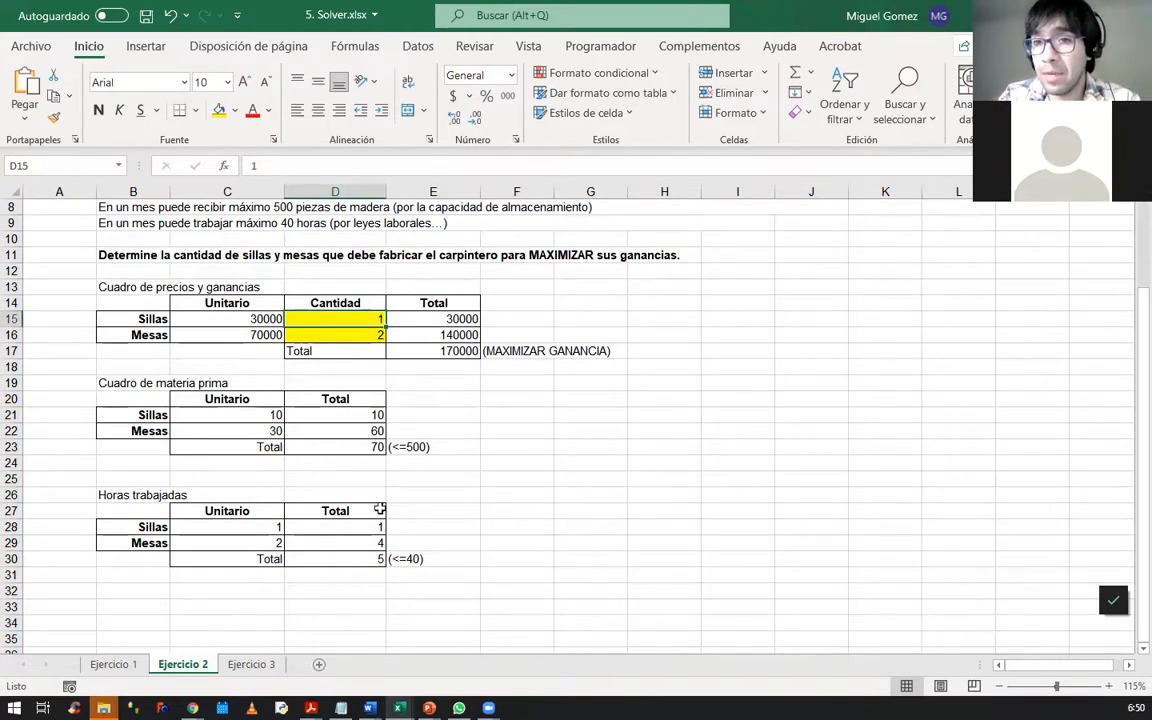
type("10")
key("Return")
left_click(519, 458)
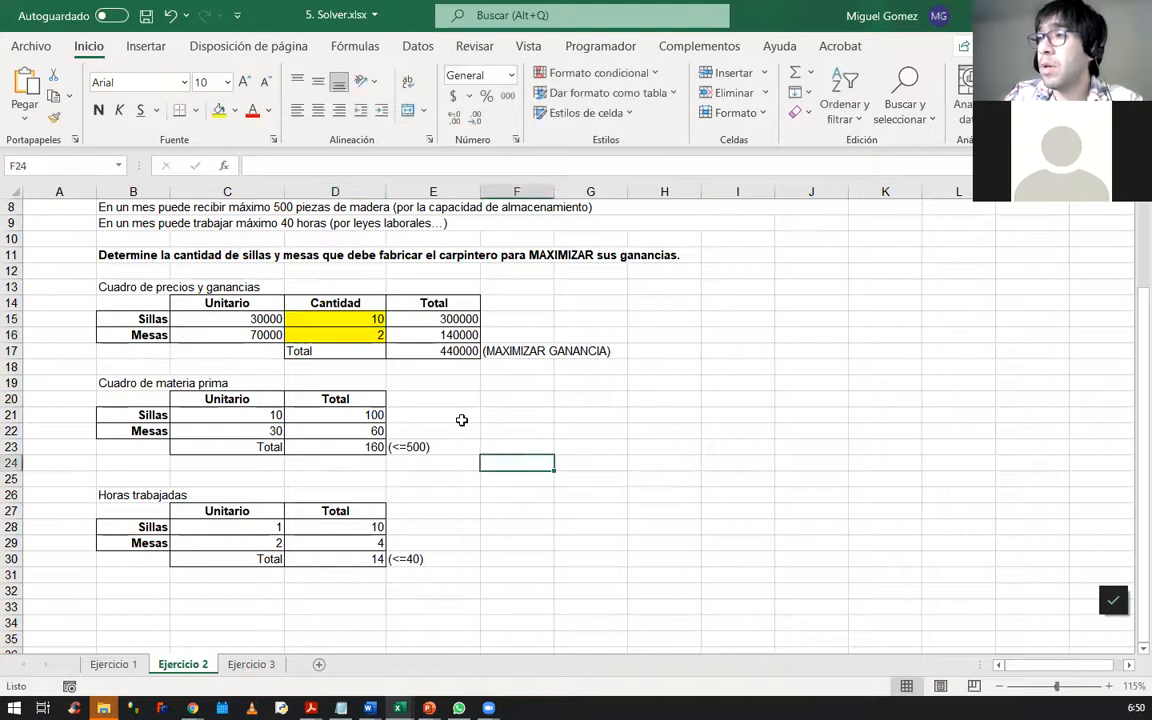
Try table quantities of 3 and 4 in D16.
left_click(335, 324)
left_click(334, 334)
type("3")
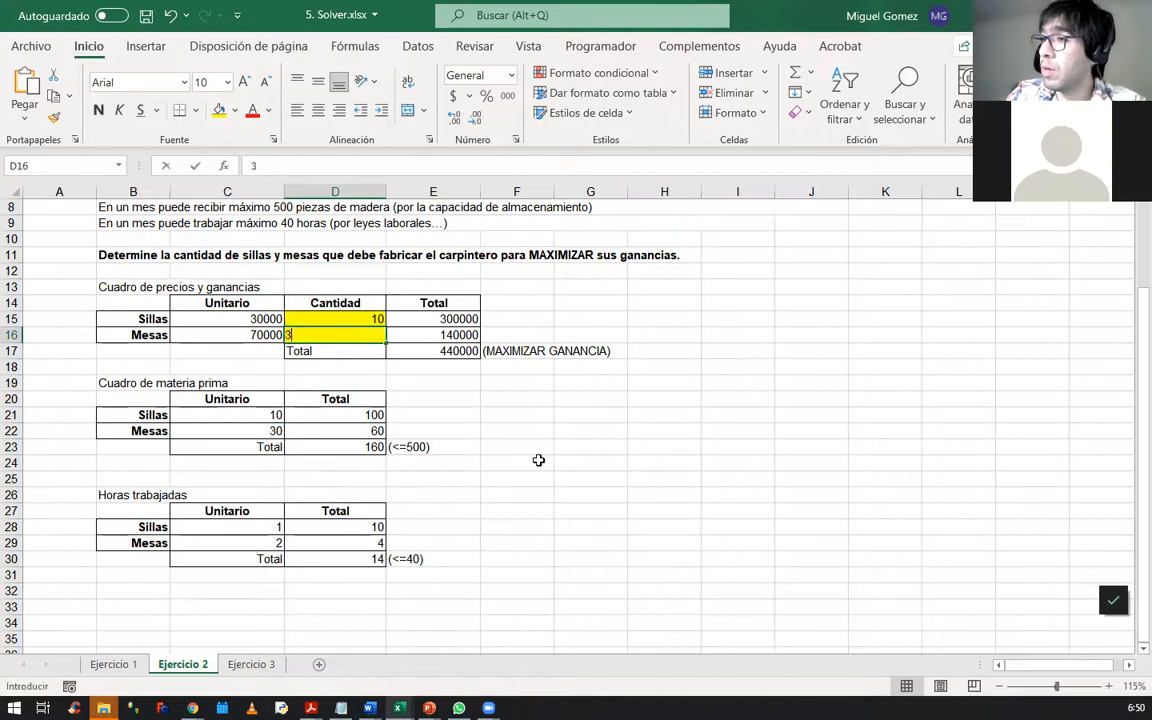
left_click(538, 460)
left_click(340, 334)
type("4")
left_click(475, 513)
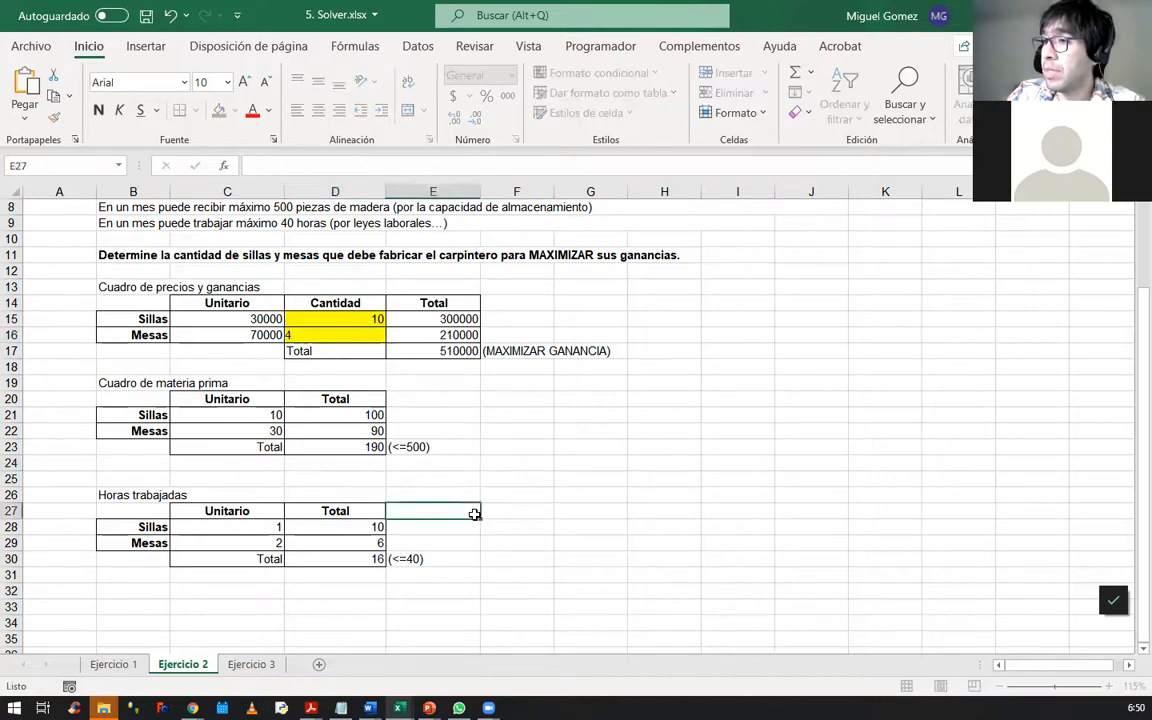
Try quantities of 10 tables in D16 and 20 chairs in D15.
left_click(322, 340)
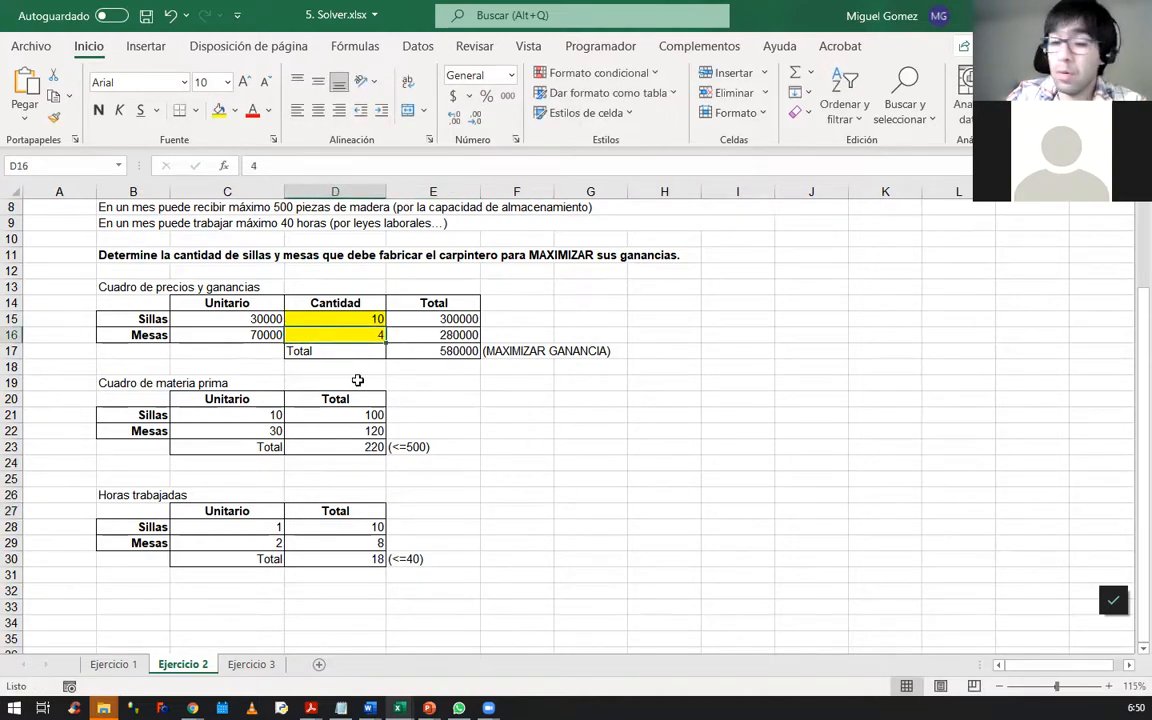
type("10")
key("Return")
key("Up")
key("Up")
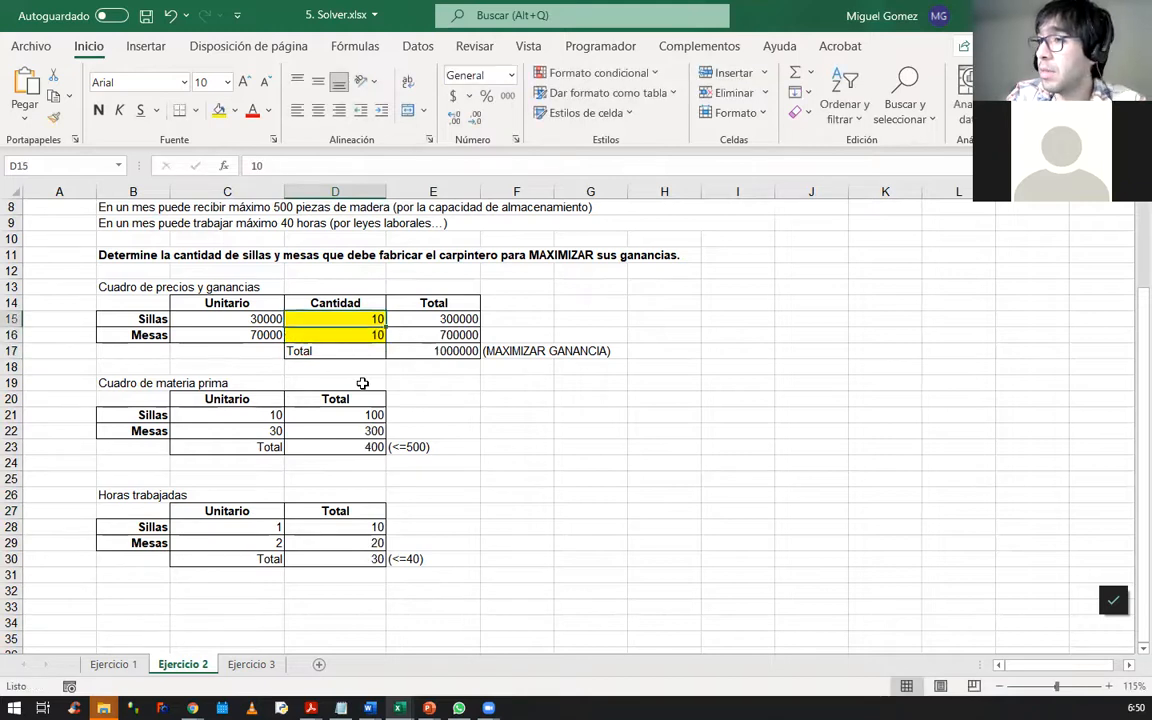
type("20")
key("Return")
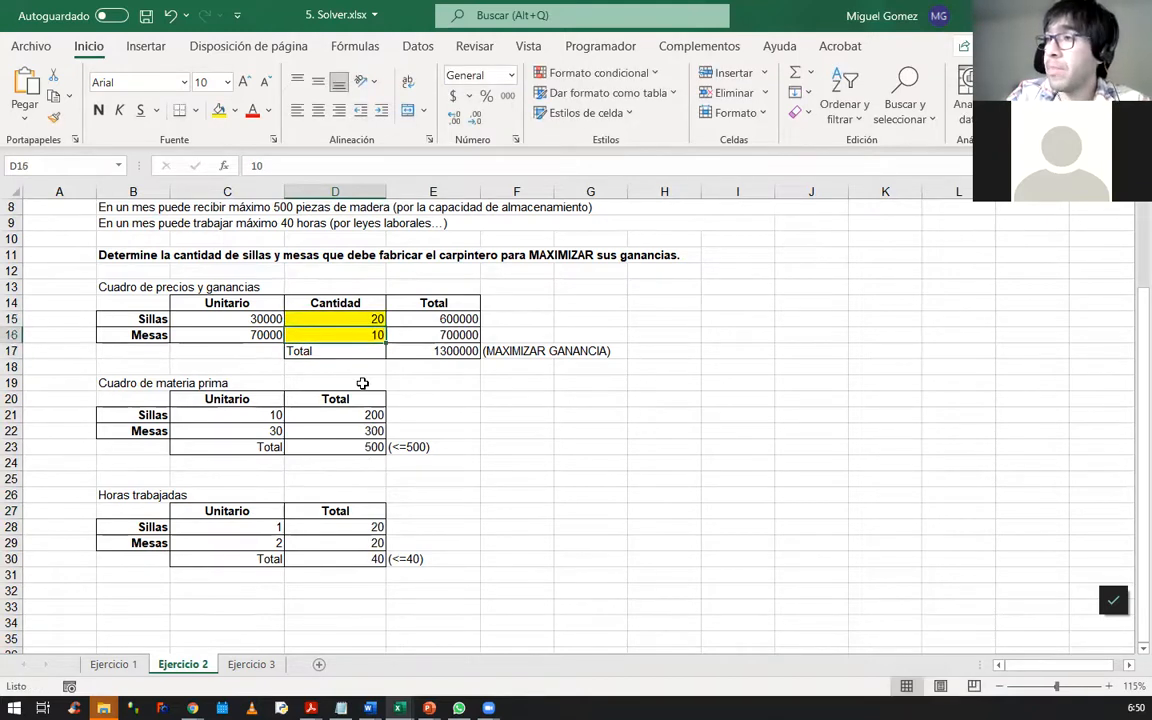
Check the wood total in D23, the hours total in D30 and the total profit in E17 for these quantities.
left_click(366, 447)
left_click(368, 556)
left_click(343, 319)
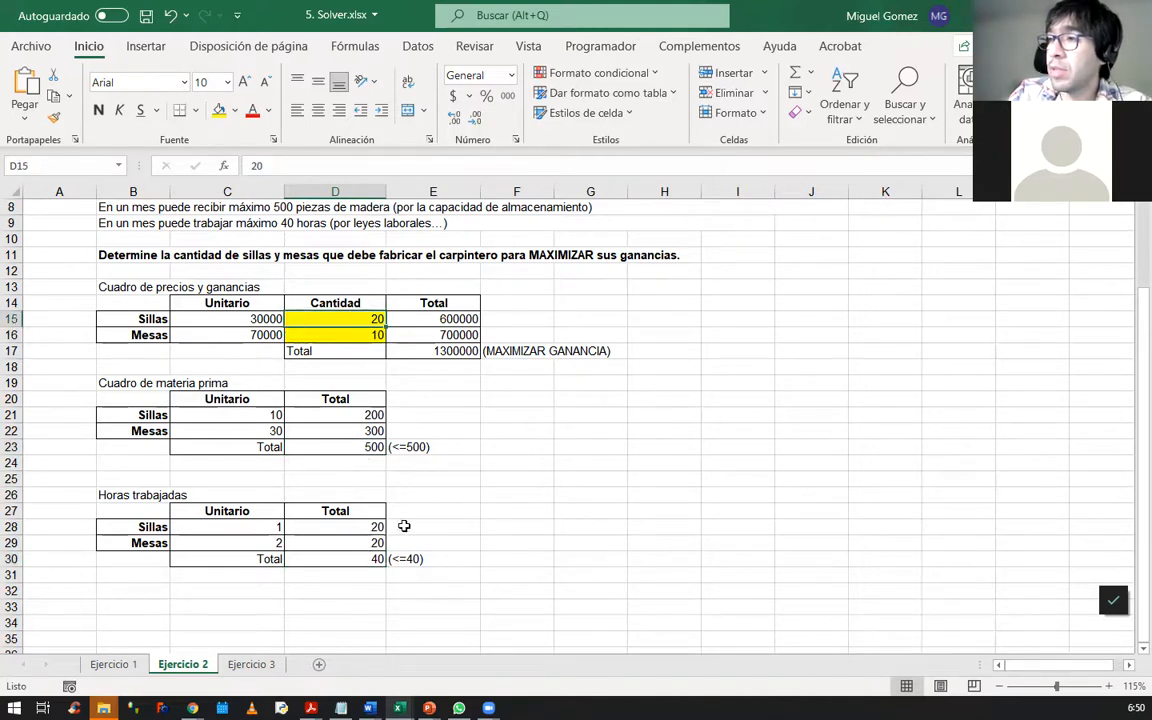
left_click_drag(336, 311, 368, 340)
key("Escape")
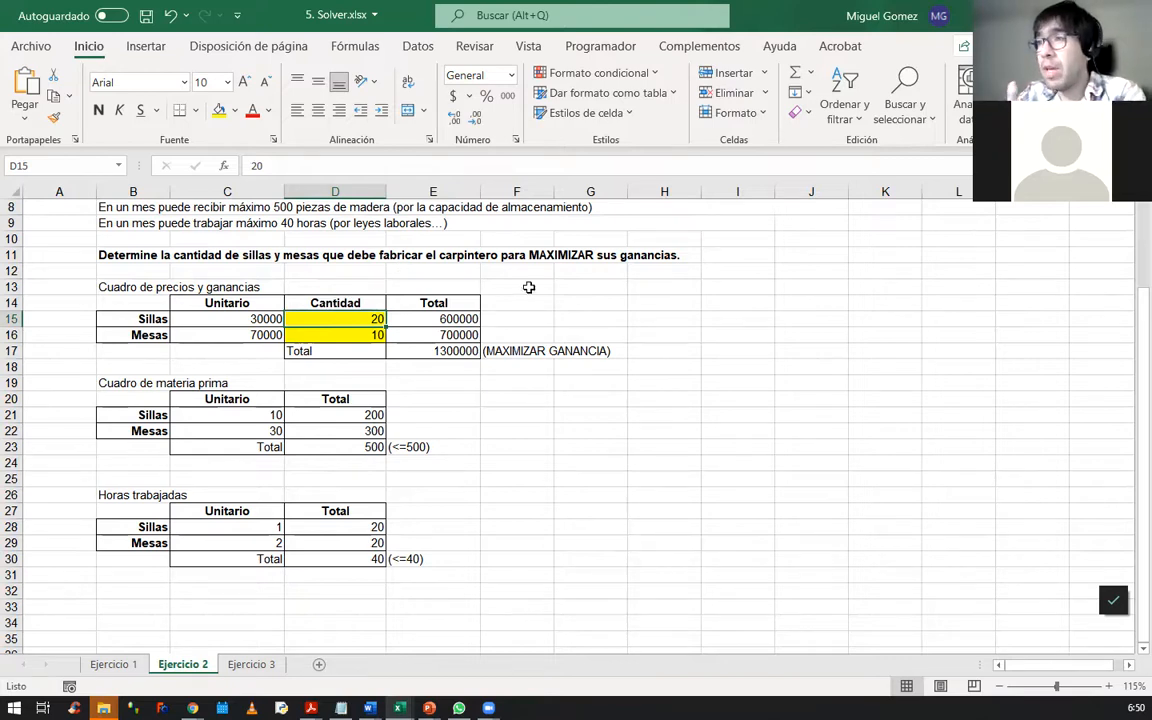
left_click(440, 348)
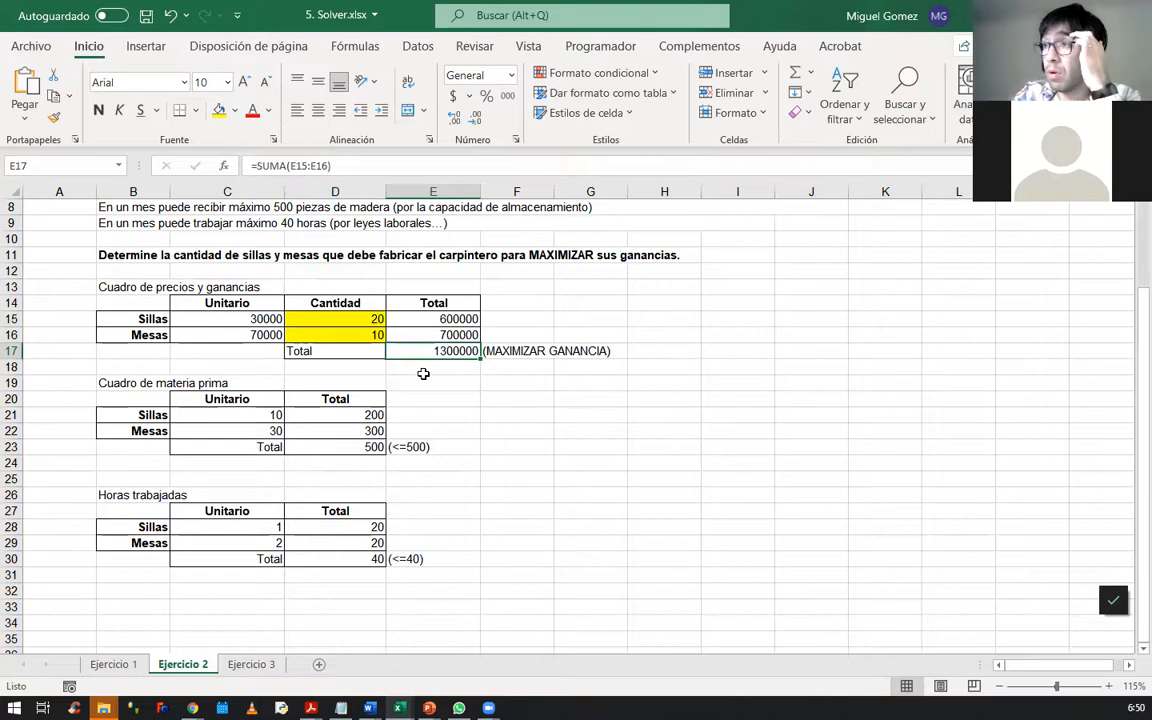
Set the quantities to 1 chair in D15 and 6 tables in D16.
left_click(330, 319)
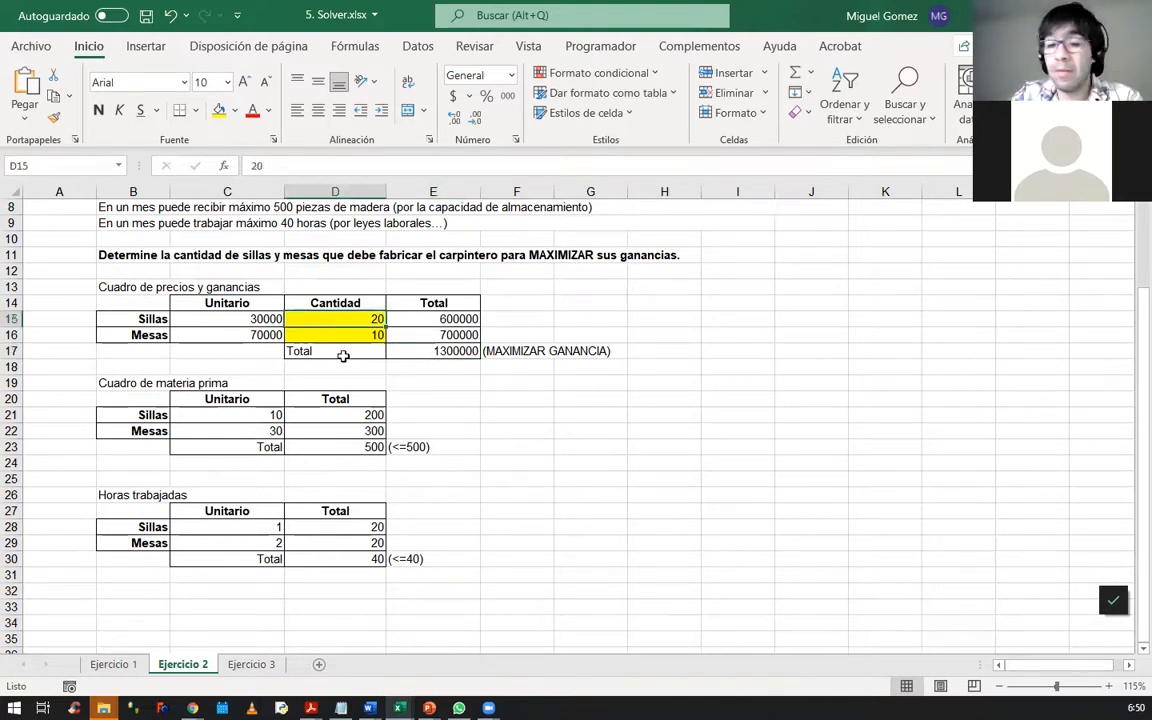
type("10")
key("Return")
type("6")
key("Return")
key("Up")
key("Up")
type("1")
key("Return")
key("Return")
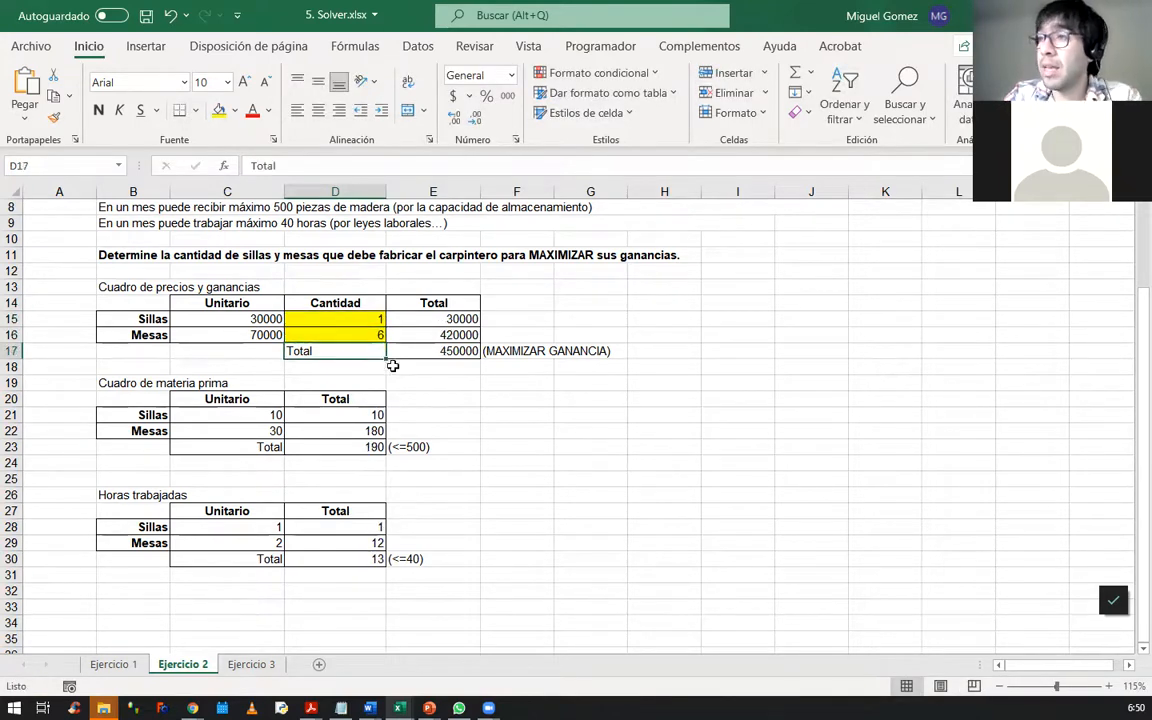
Review the variable cells D15:D16, the profit to maximize in E17 and the limited hours total in D30.
left_click_drag(374, 322, 372, 332)
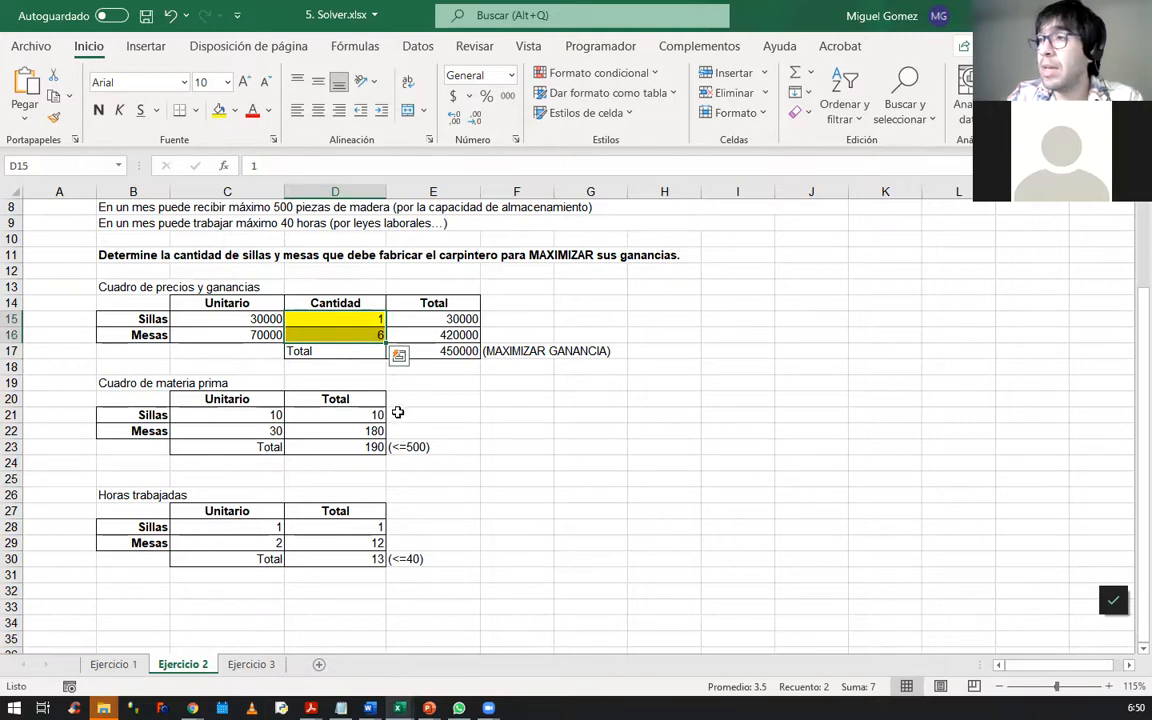
left_click(474, 352)
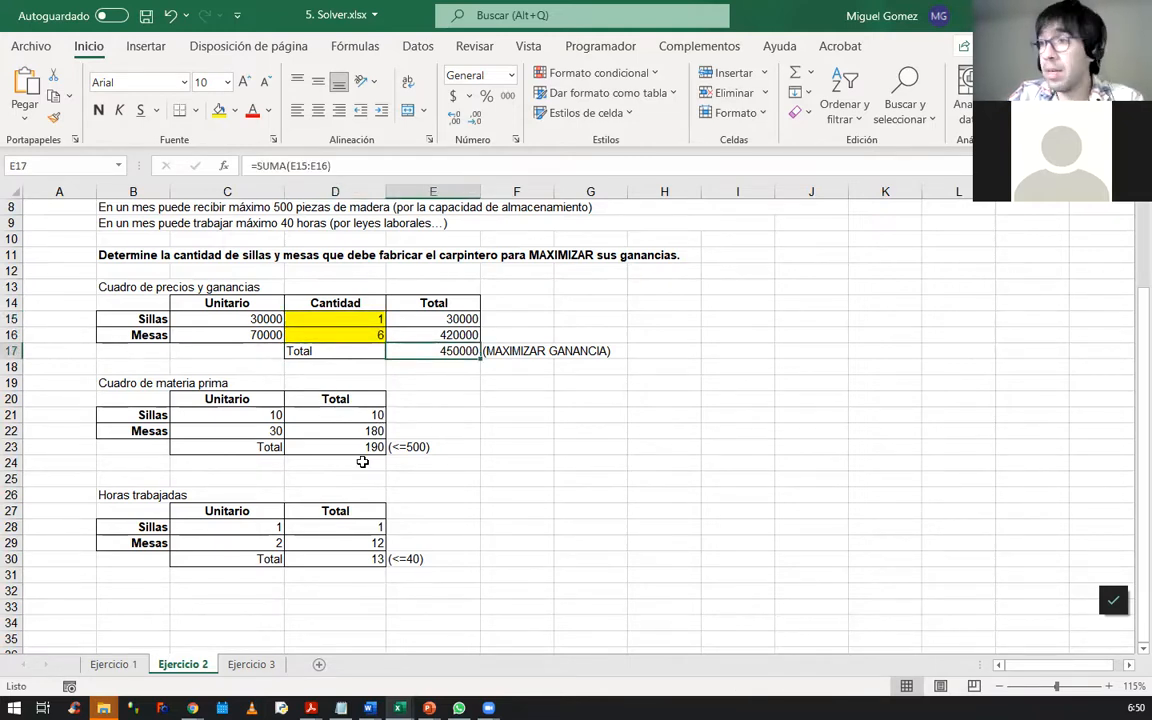
left_click(346, 563)
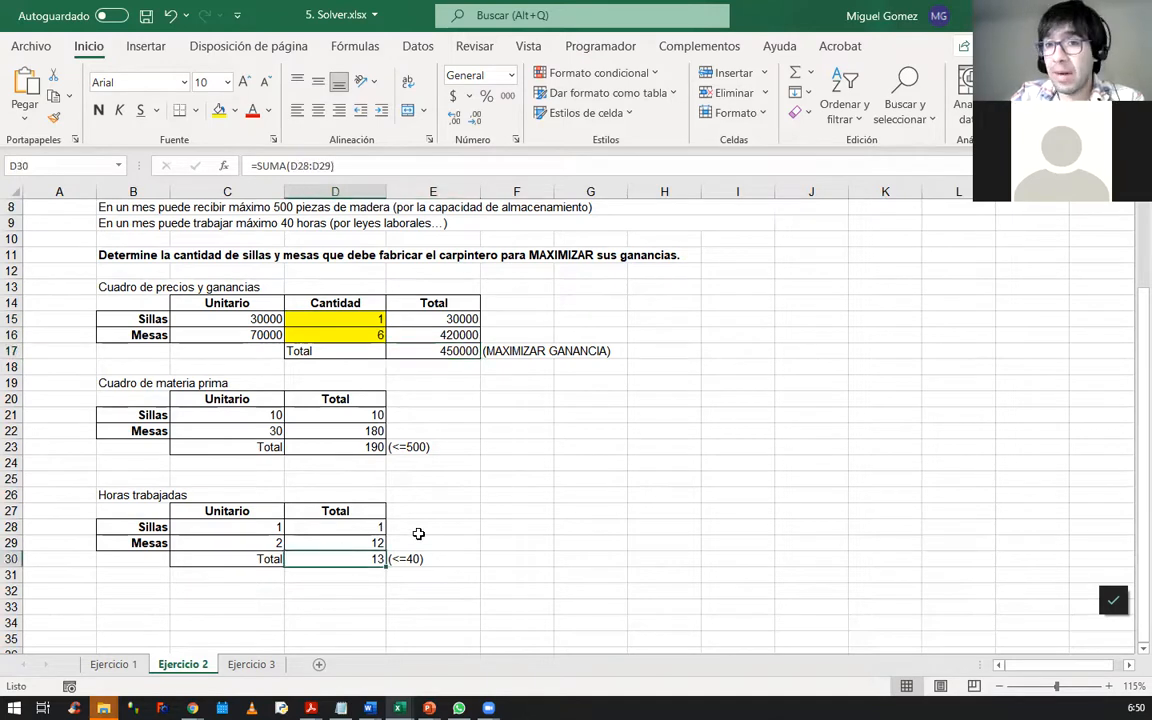
left_click(545, 465)
left_click(586, 432)
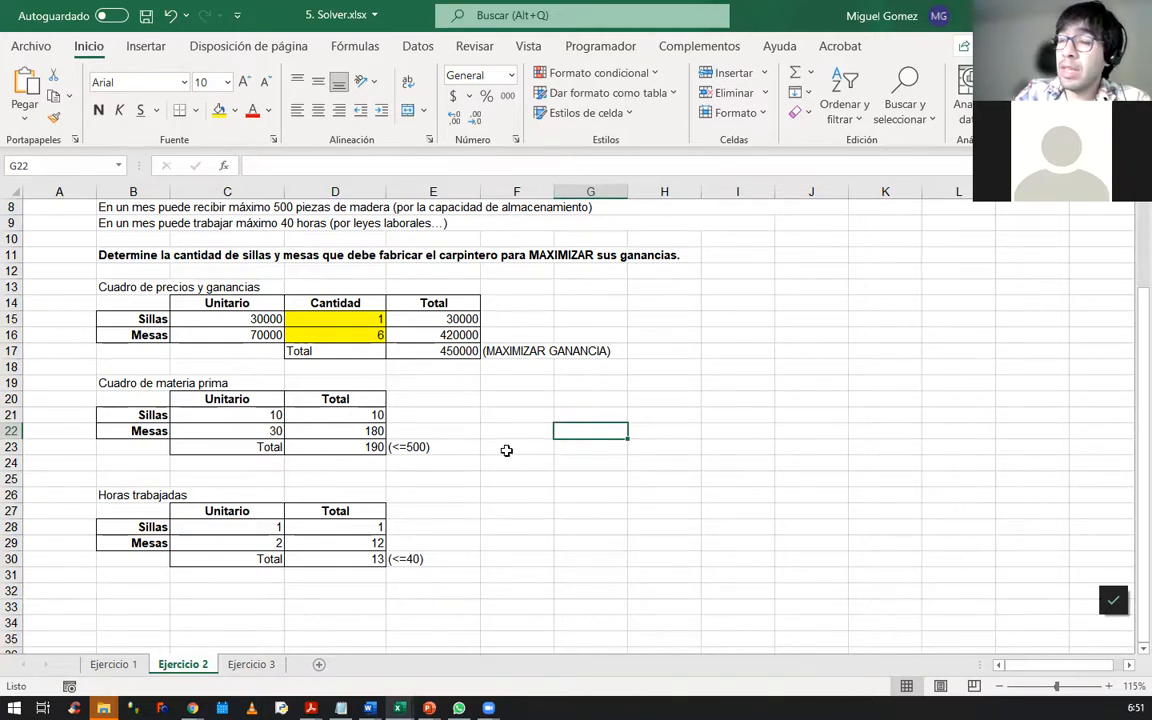
Open Solver and reset all of its existing parameters.
left_click(417, 46)
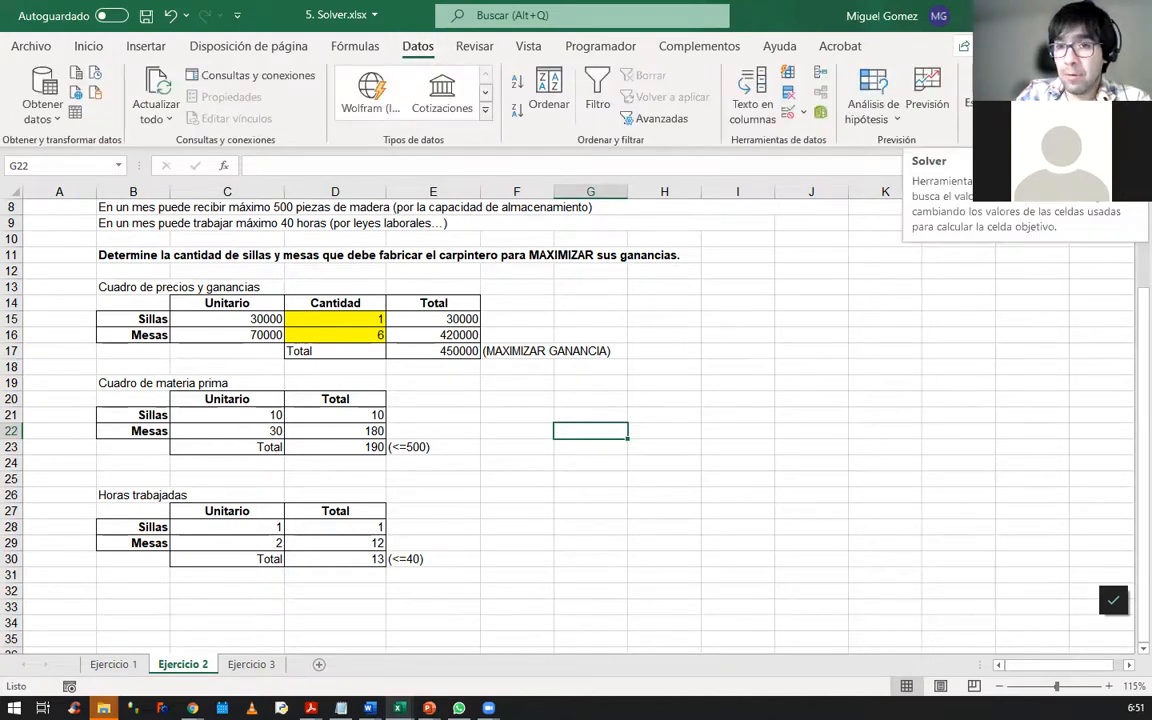
left_click(1046, 76)
left_click_drag(641, 102, 759, 90)
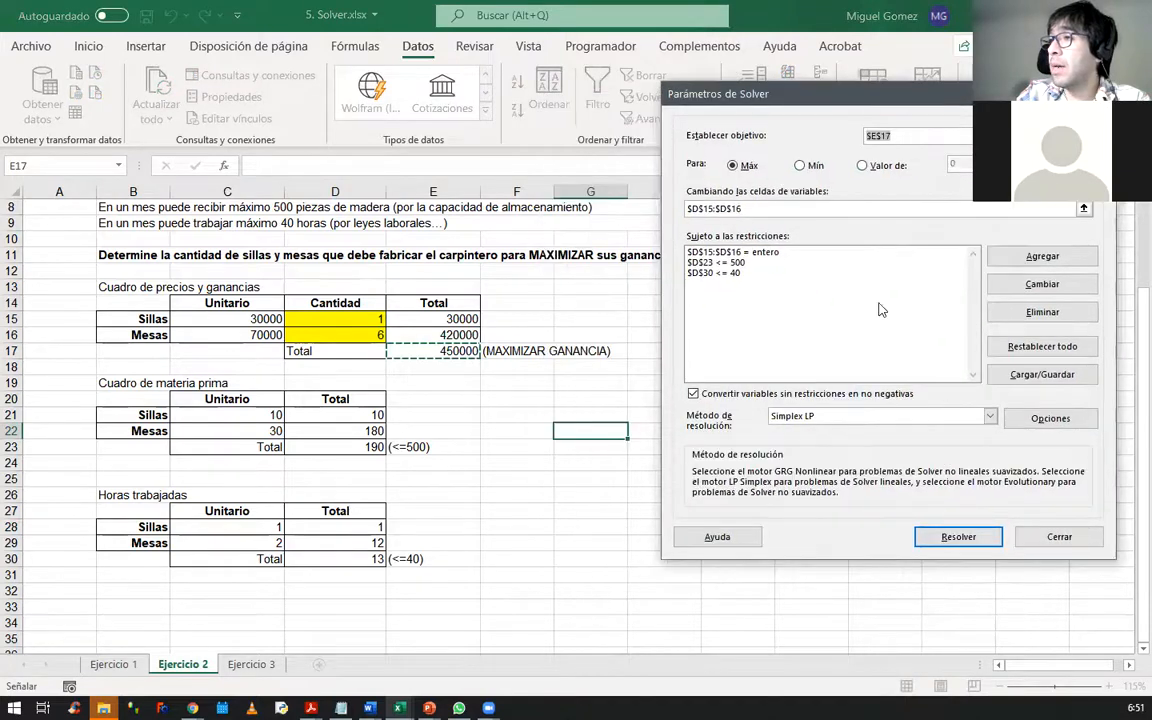
left_click(1048, 347)
left_click(636, 415)
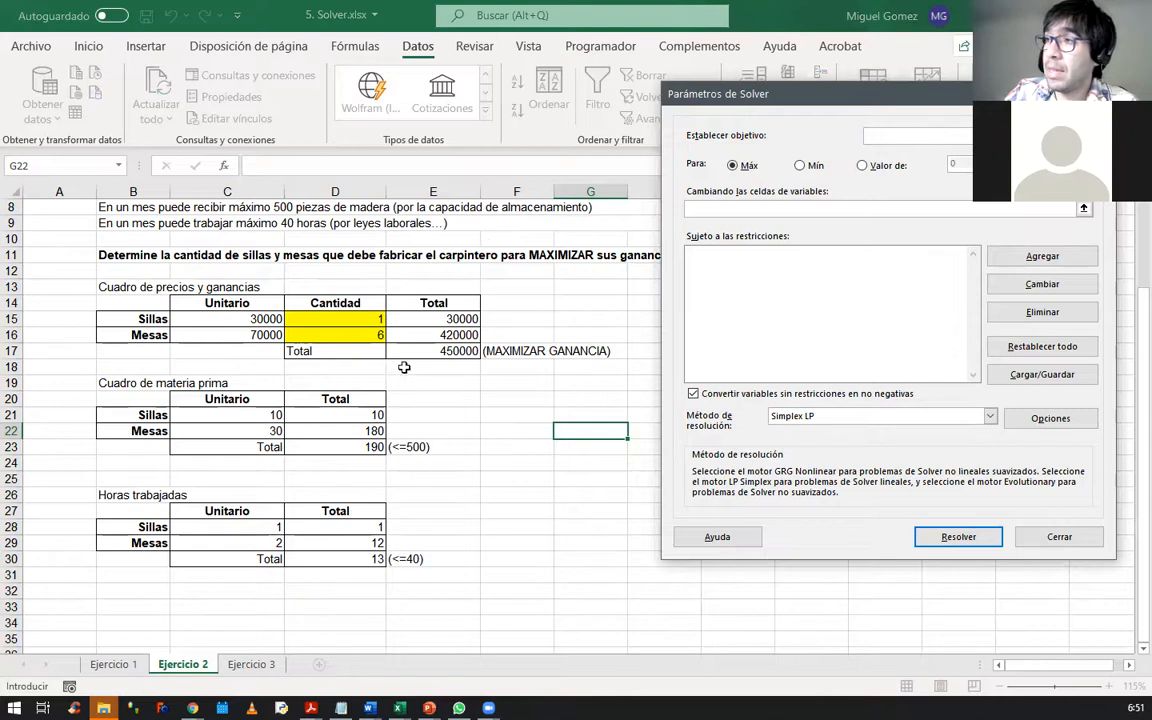
Set Solver to maximize the total profit in E17 by changing the quantities in D15:D16.
left_click(465, 350)
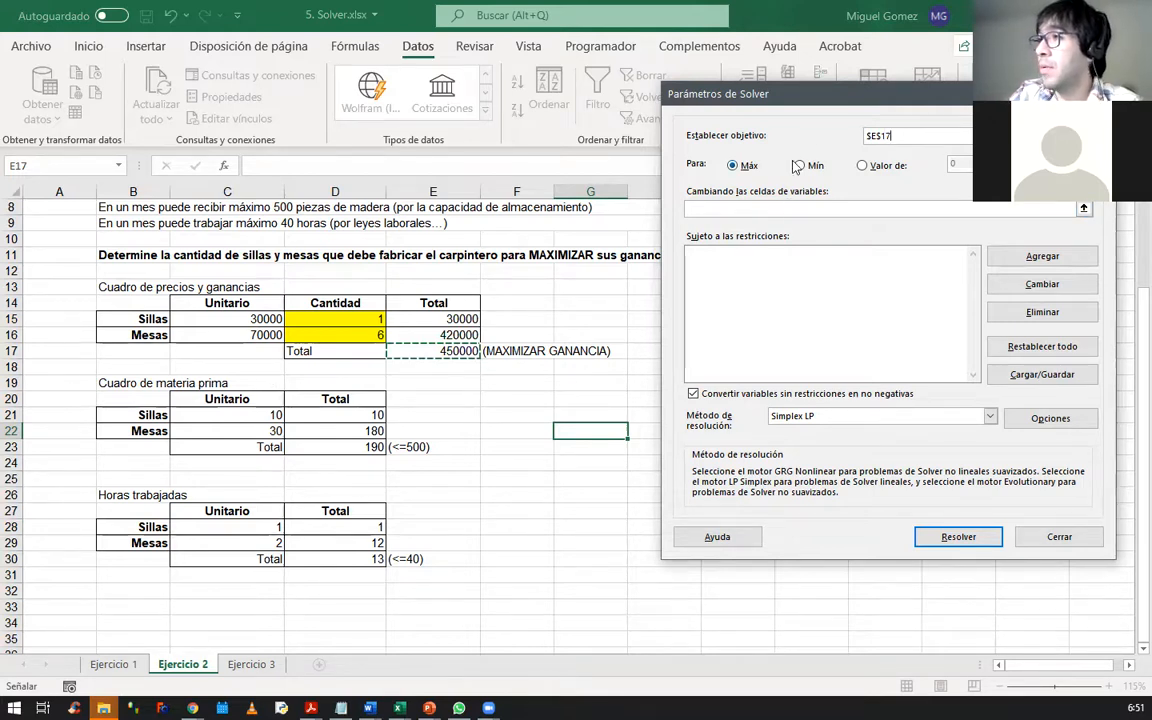
left_click(741, 168)
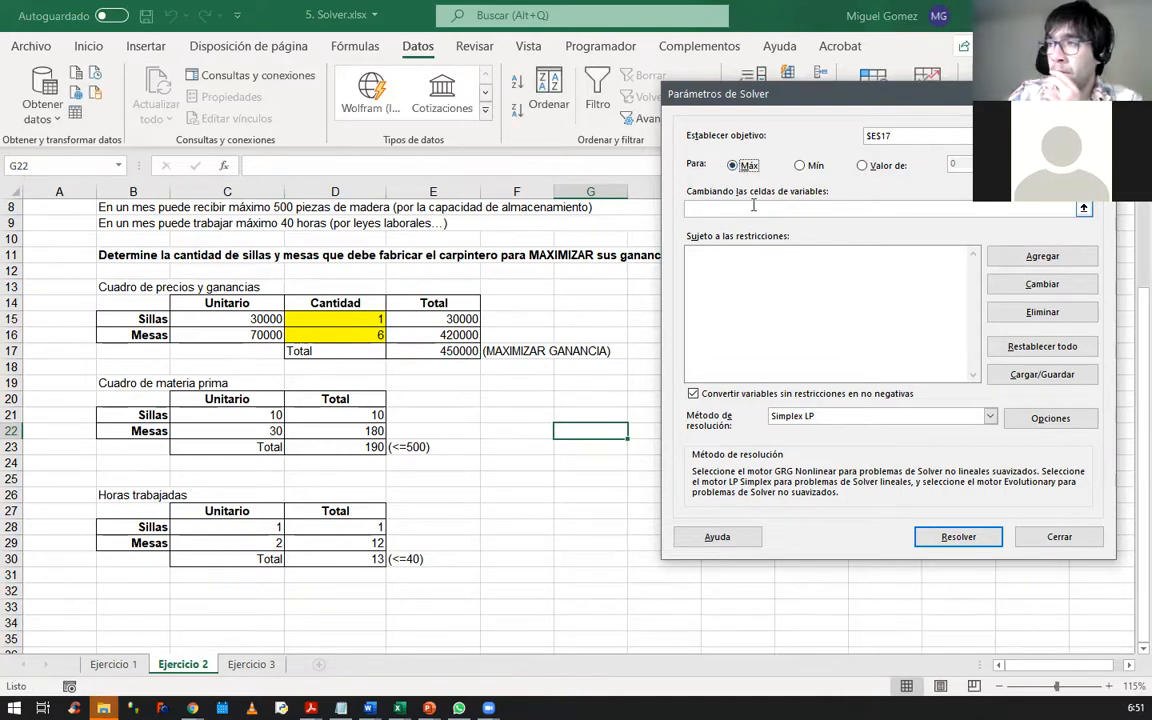
left_click(750, 207)
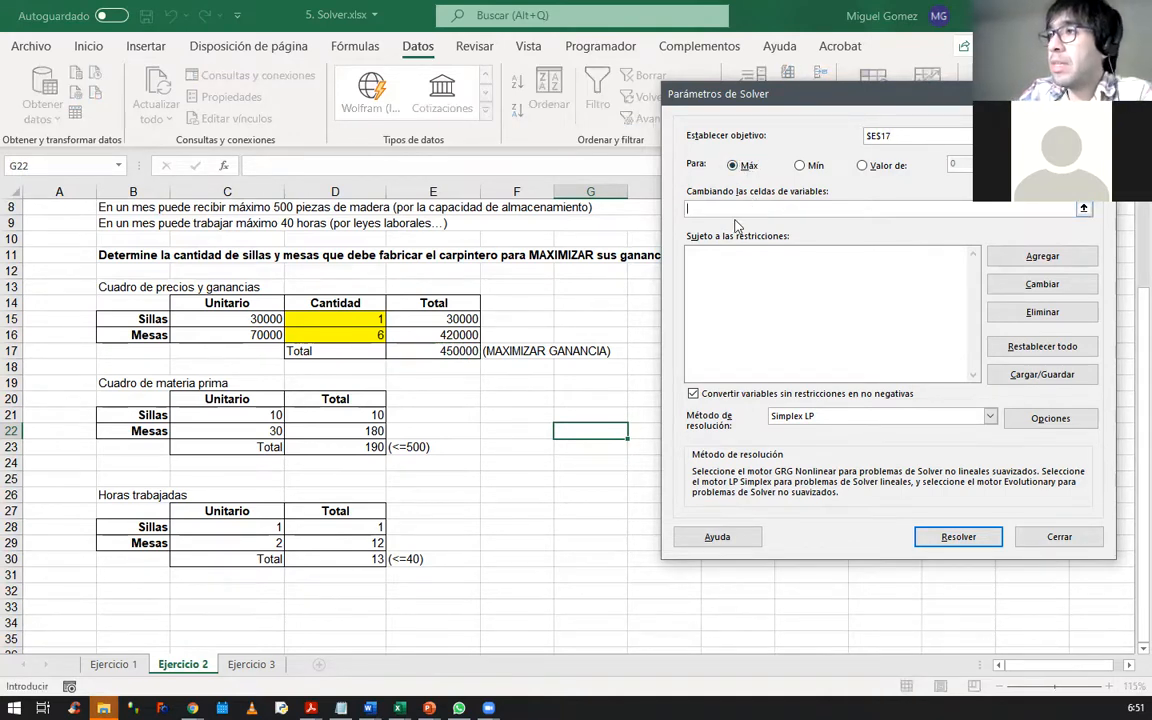
left_click_drag(369, 318, 373, 334)
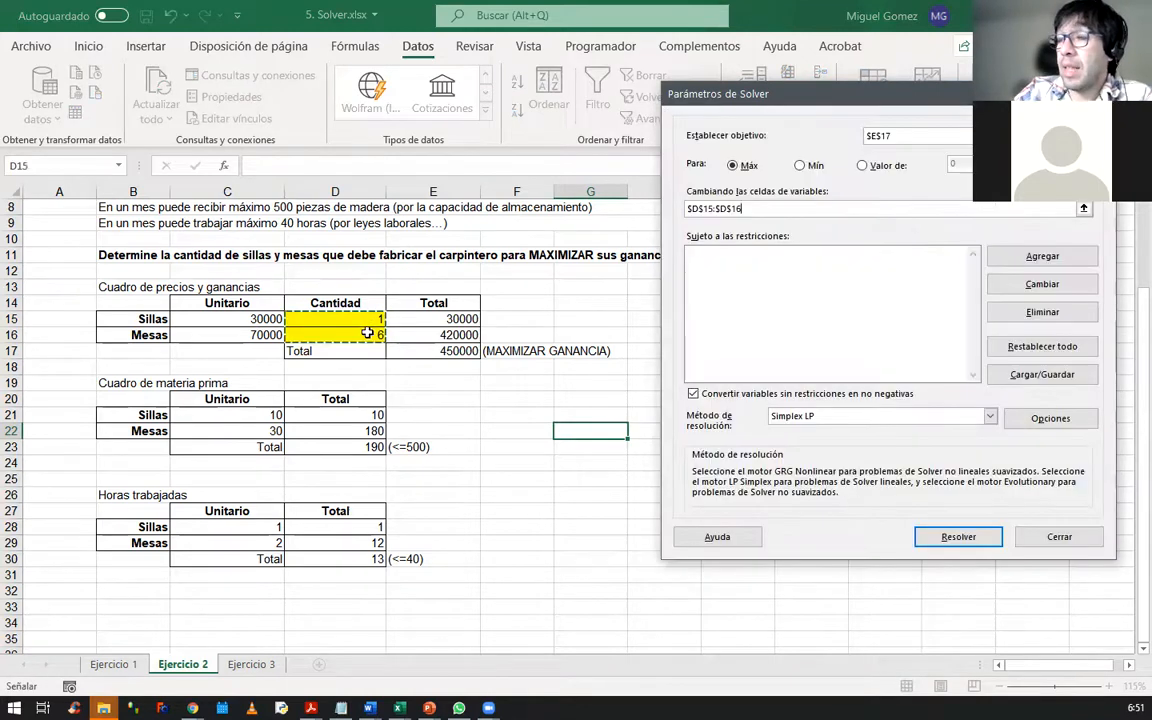
left_click(805, 266)
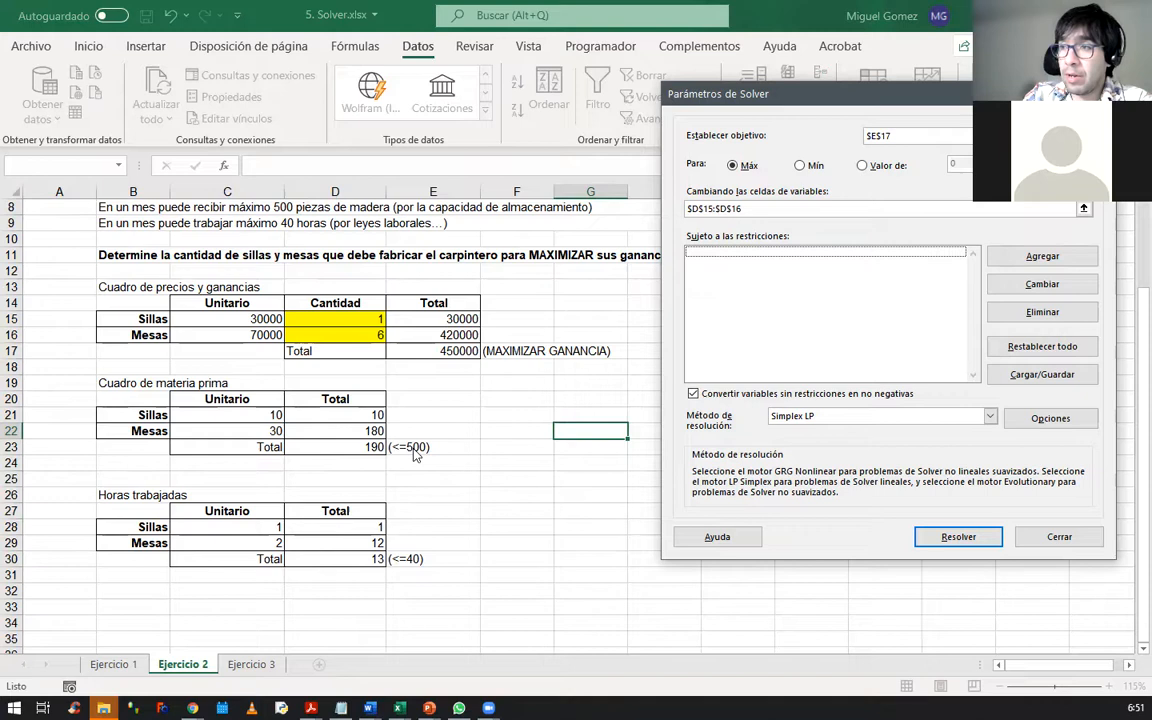
Add a Solver constraint limiting the total wood in D23 to <= 500.
left_click(1042, 256)
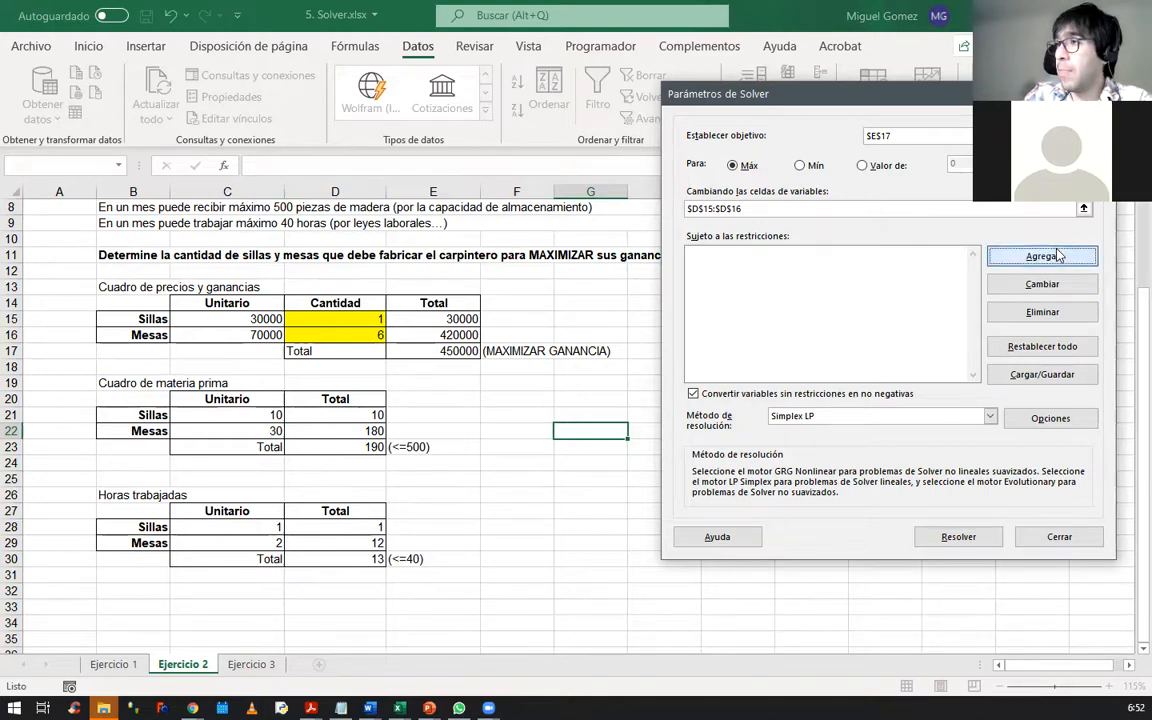
left_click(365, 447)
left_click(962, 326)
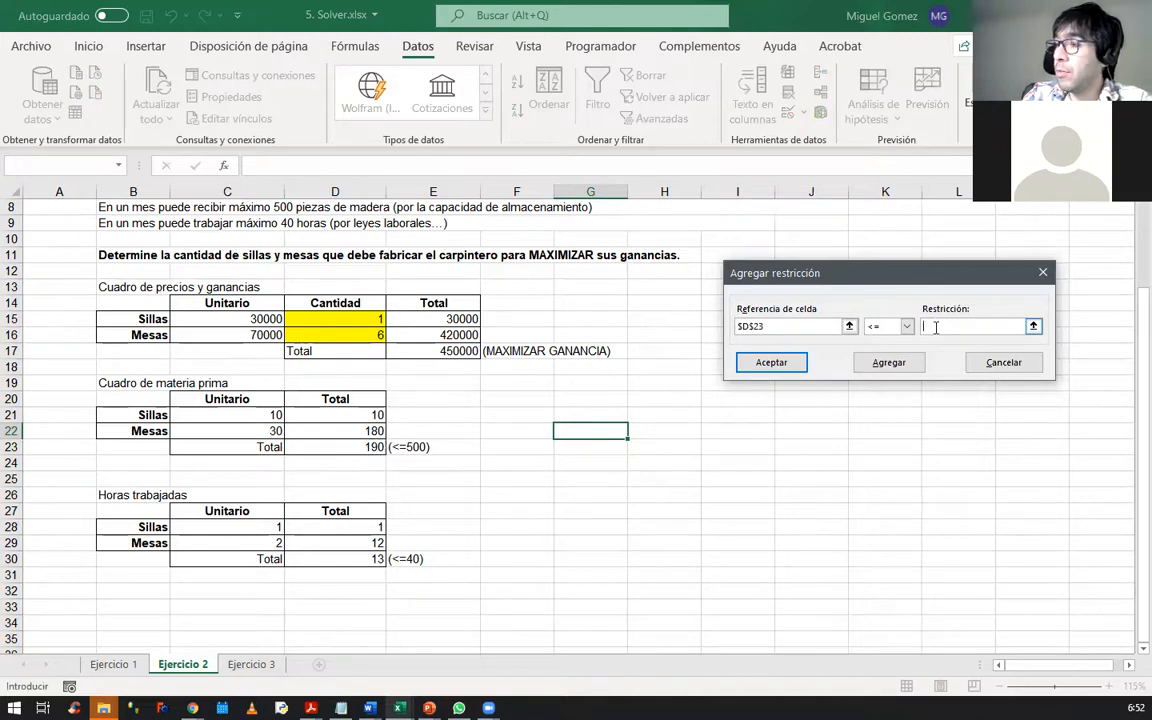
type("500")
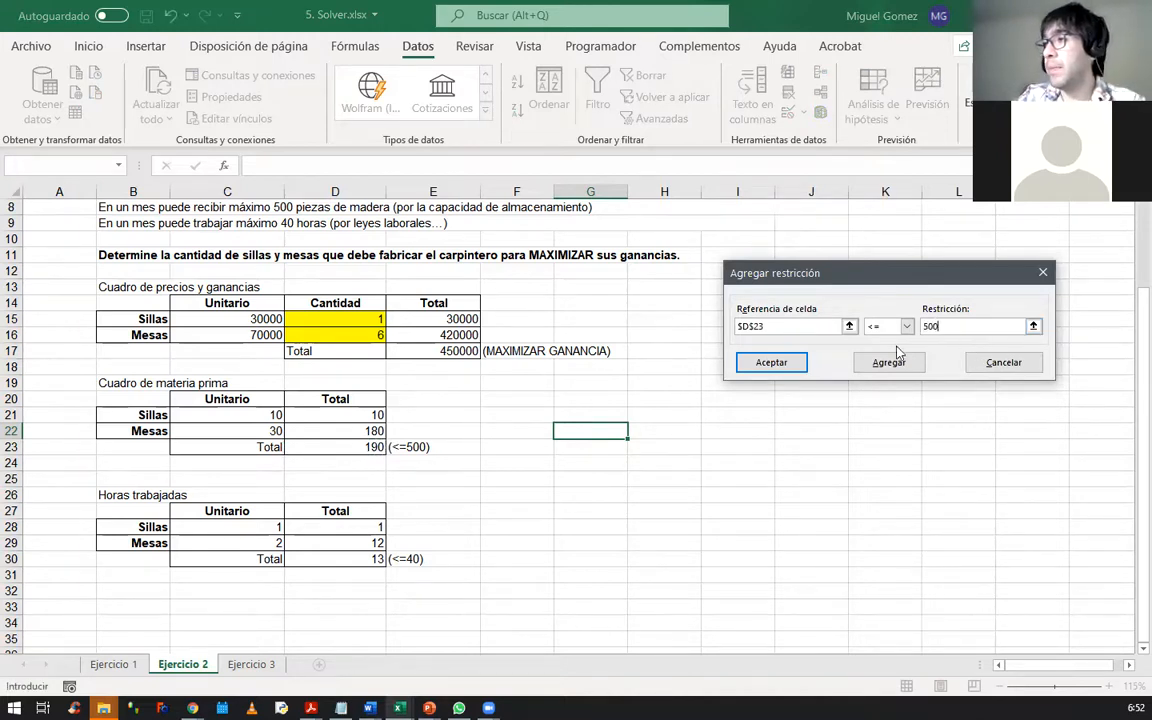
left_click(771, 362)
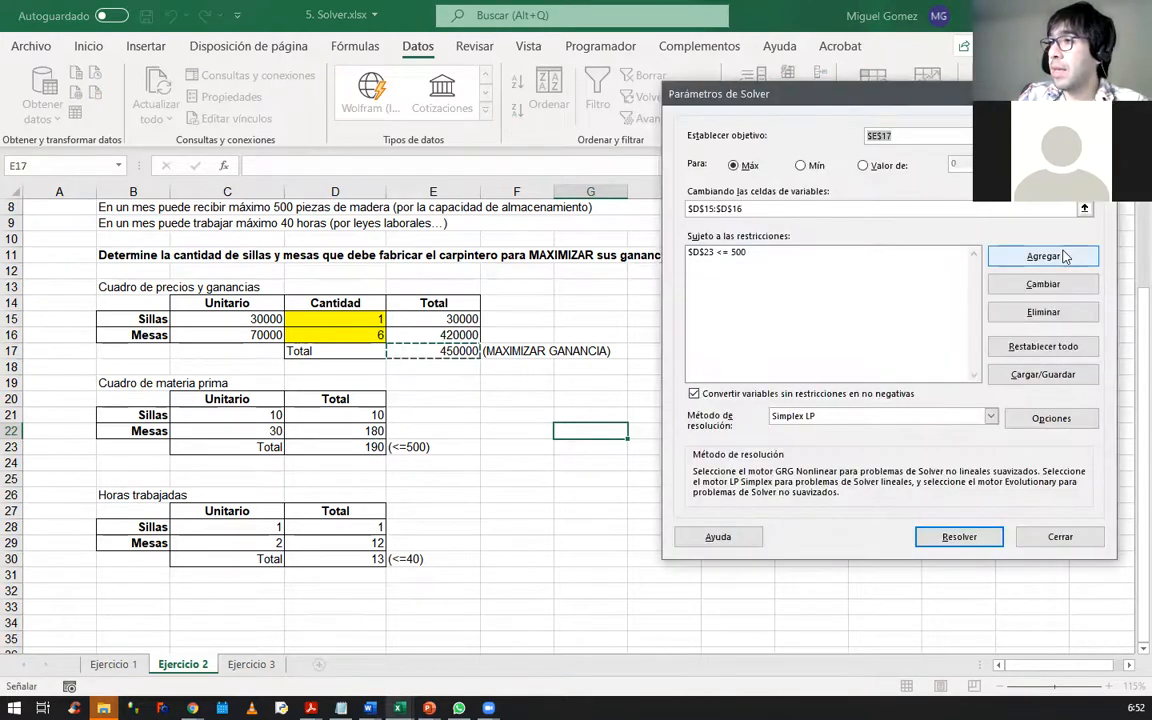
Add a Solver constraint limiting the total hours worked in D30 to <= 40.
left_click(1008, 258)
left_click(363, 555)
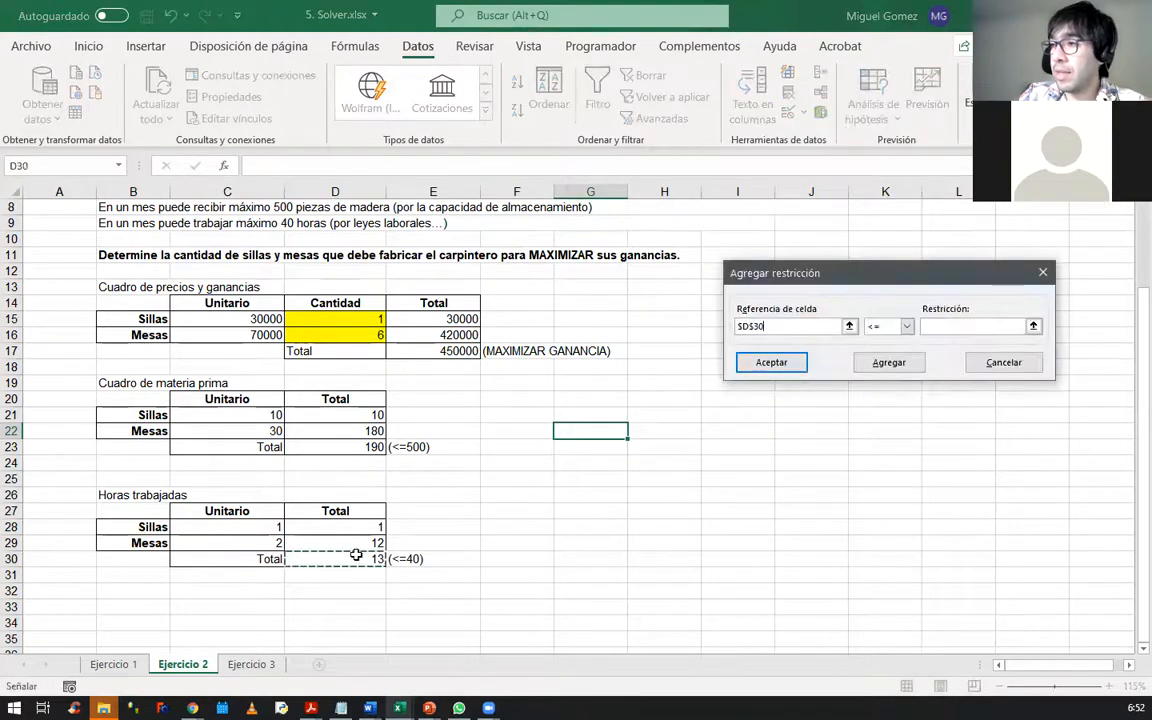
left_click(967, 325)
type("40")
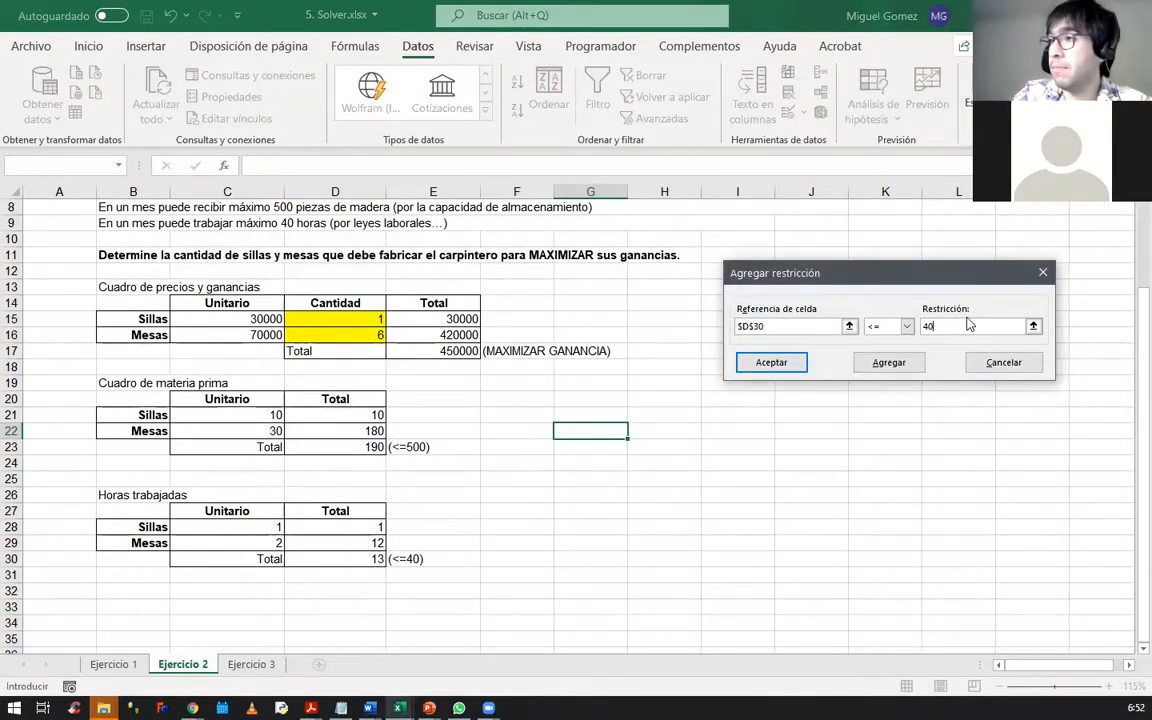
left_click(771, 362)
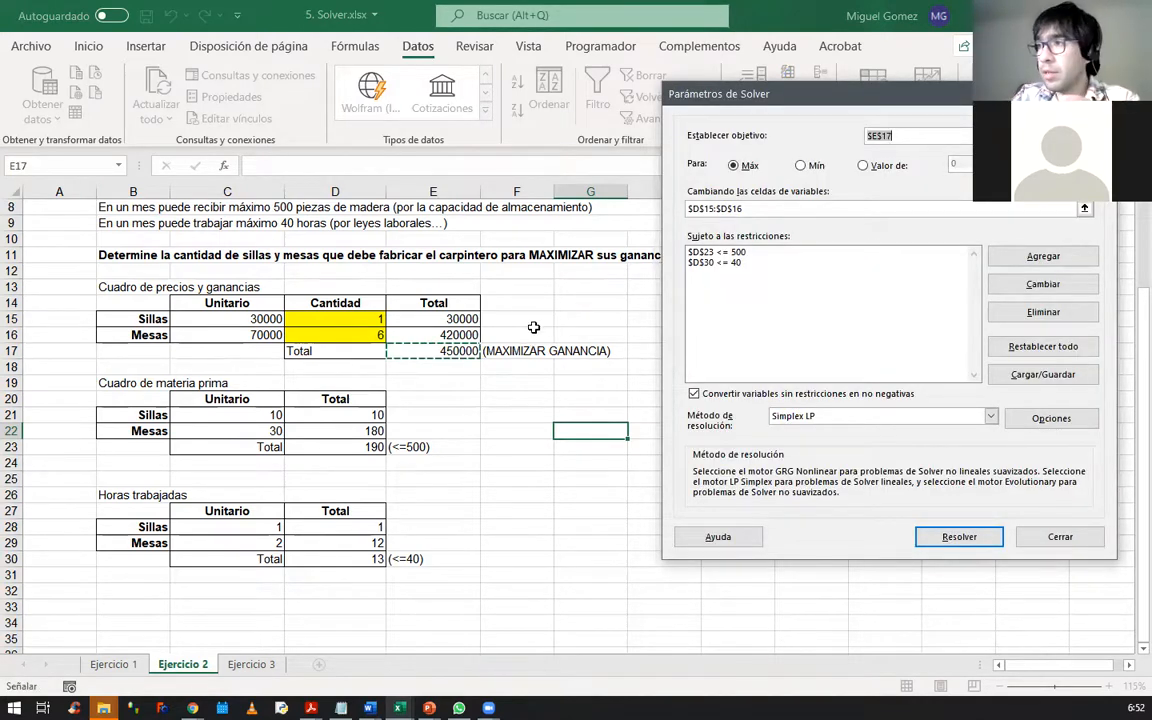
Add a Solver constraint requiring the chair and table quantities in D15:D16 to be integers (int).
left_click(891, 335)
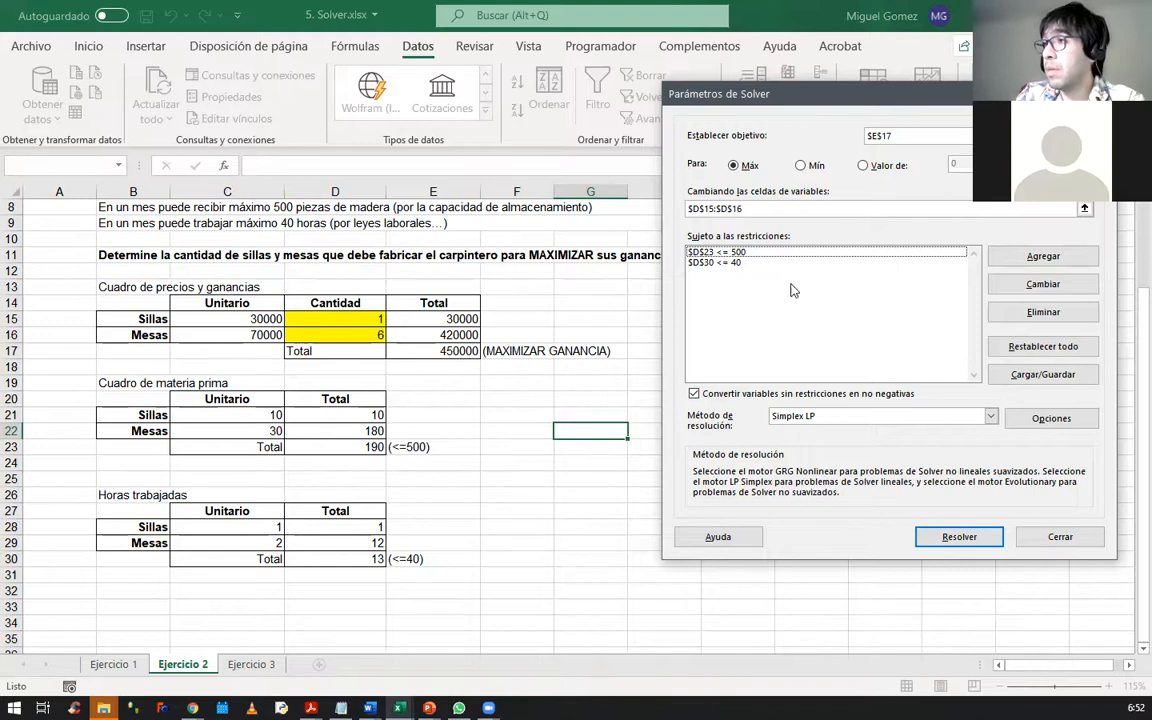
left_click(1010, 258)
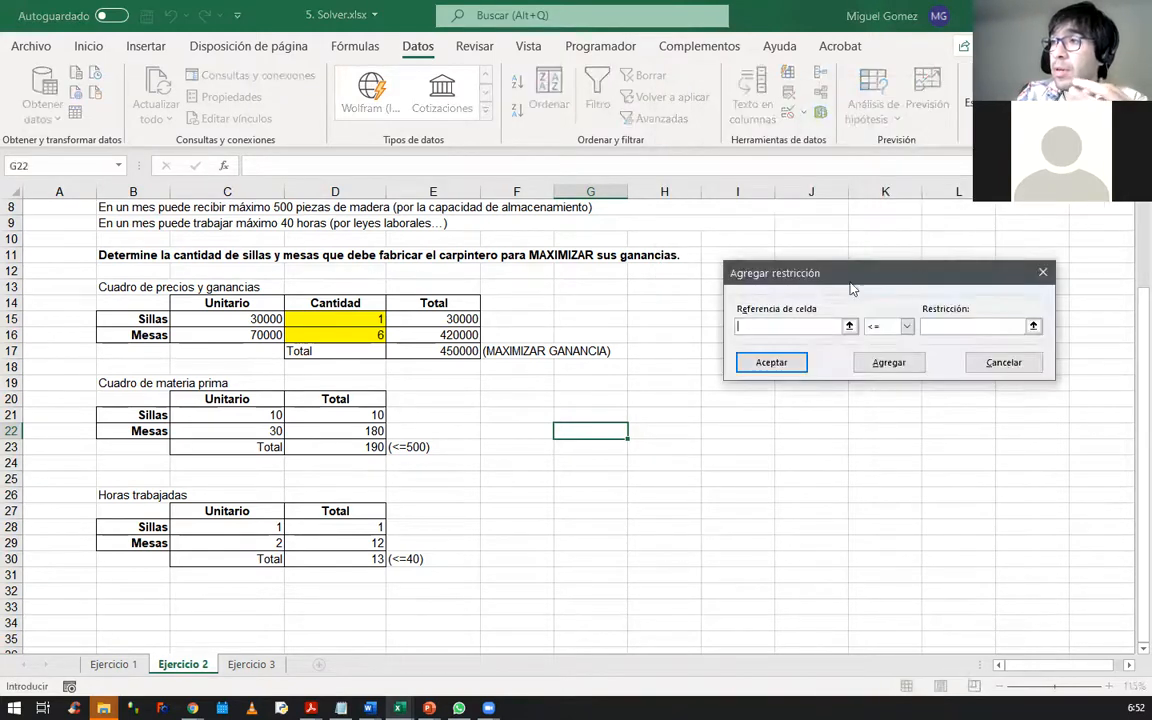
left_click_drag(347, 314, 380, 330)
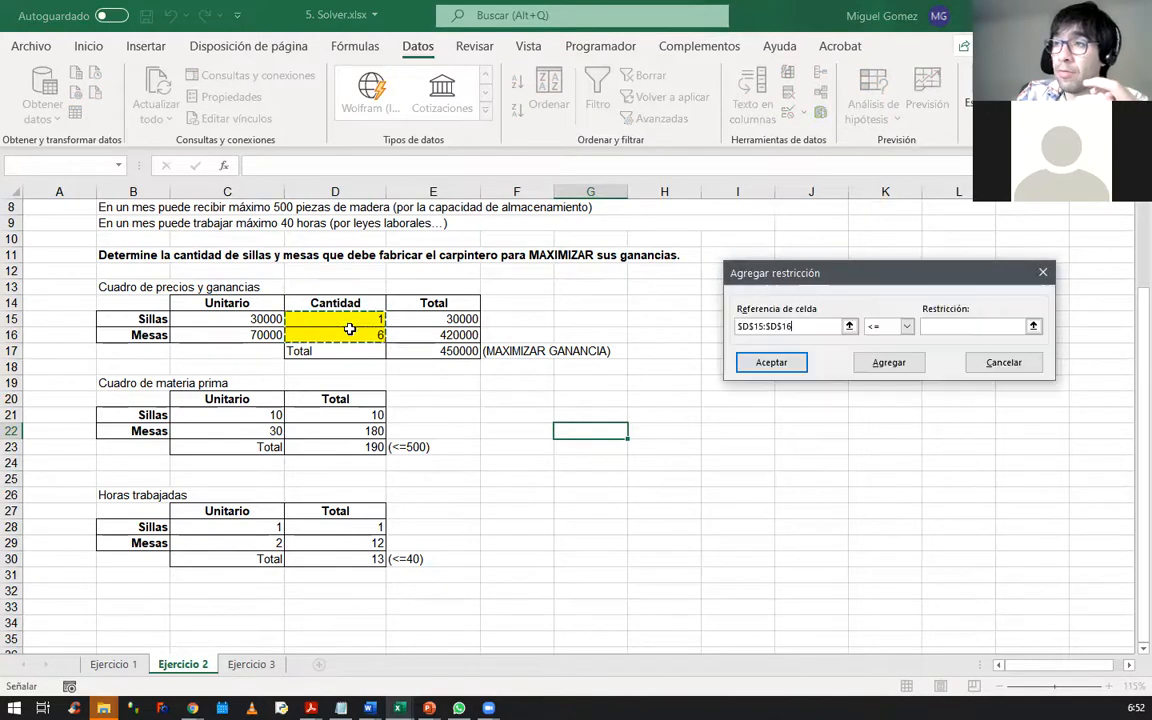
left_click(890, 326)
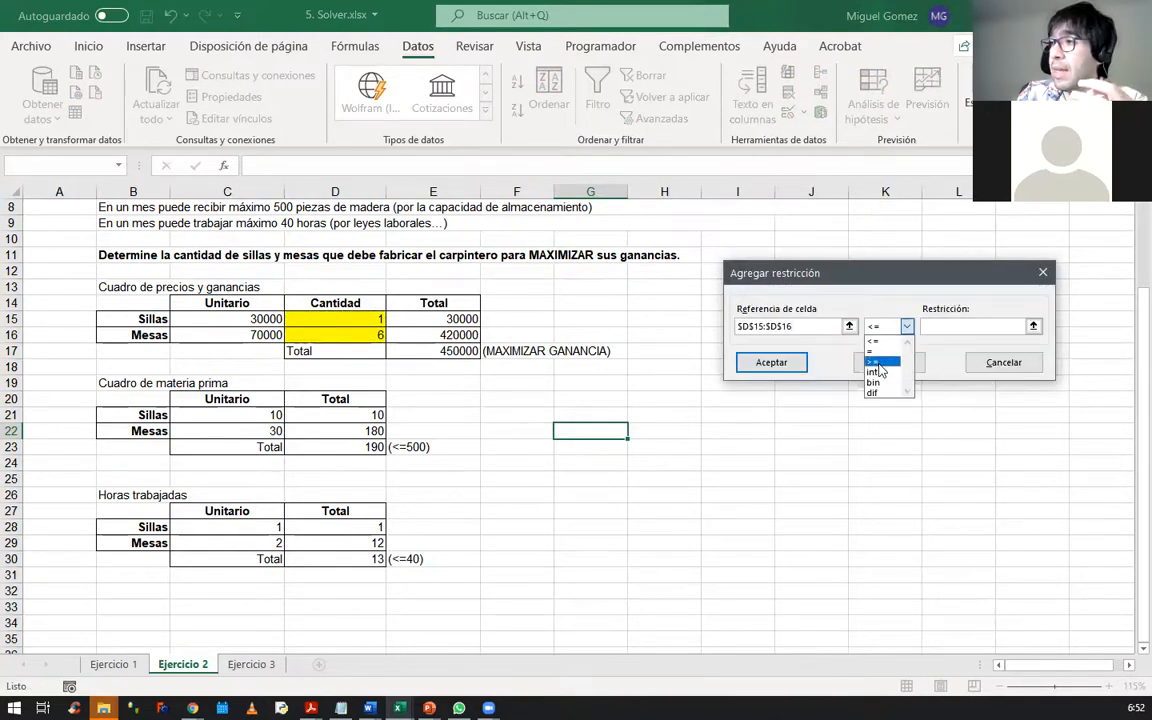
left_click(878, 372)
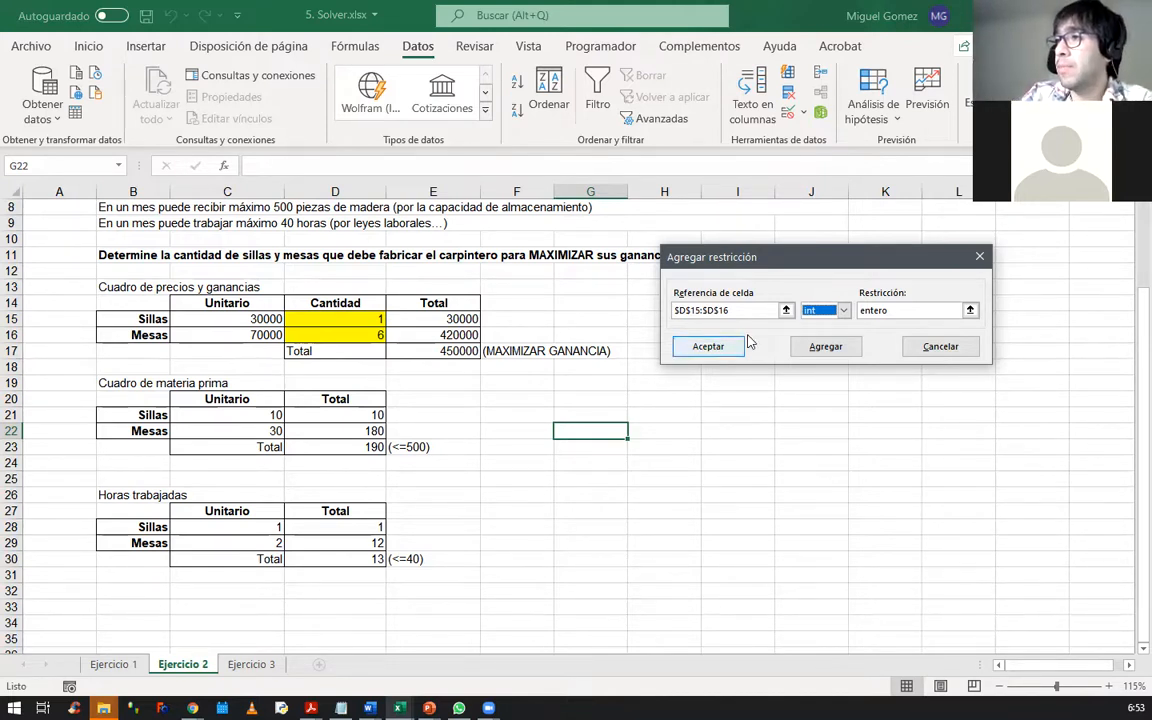
left_click(709, 352)
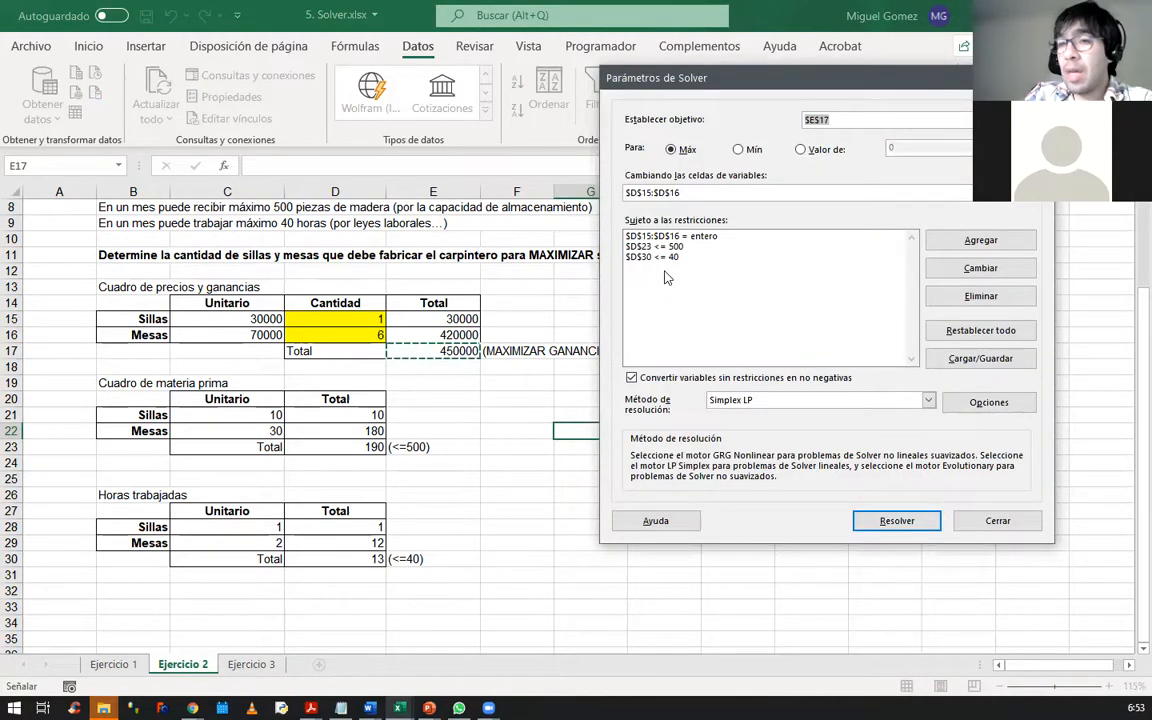
Check the three constraints, then run Solver on the carpenter model and keep its solution.
left_click(707, 240)
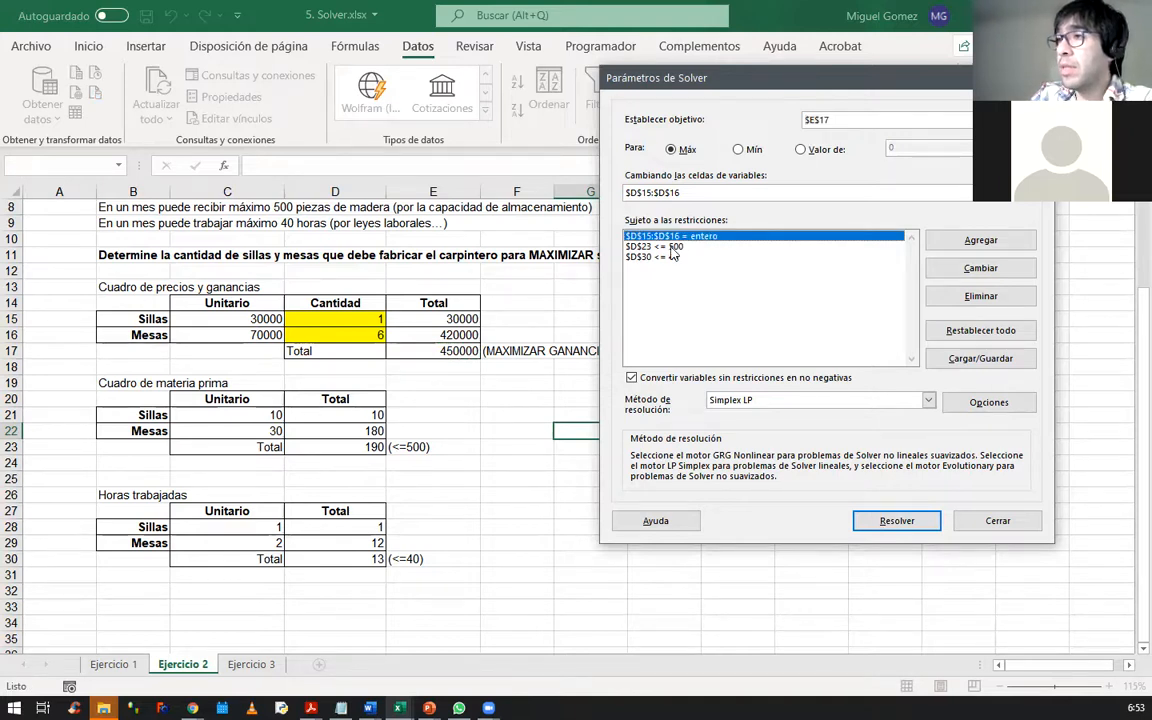
key("Down")
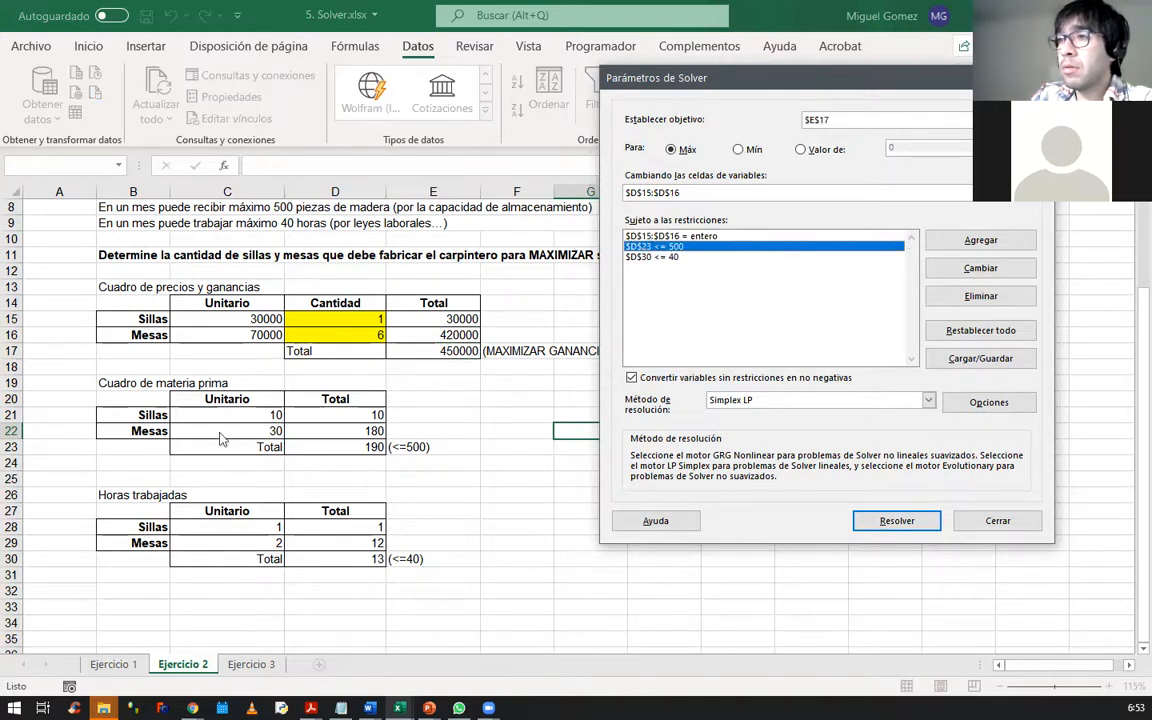
left_click(661, 258)
left_click_drag(631, 79, 731, 81)
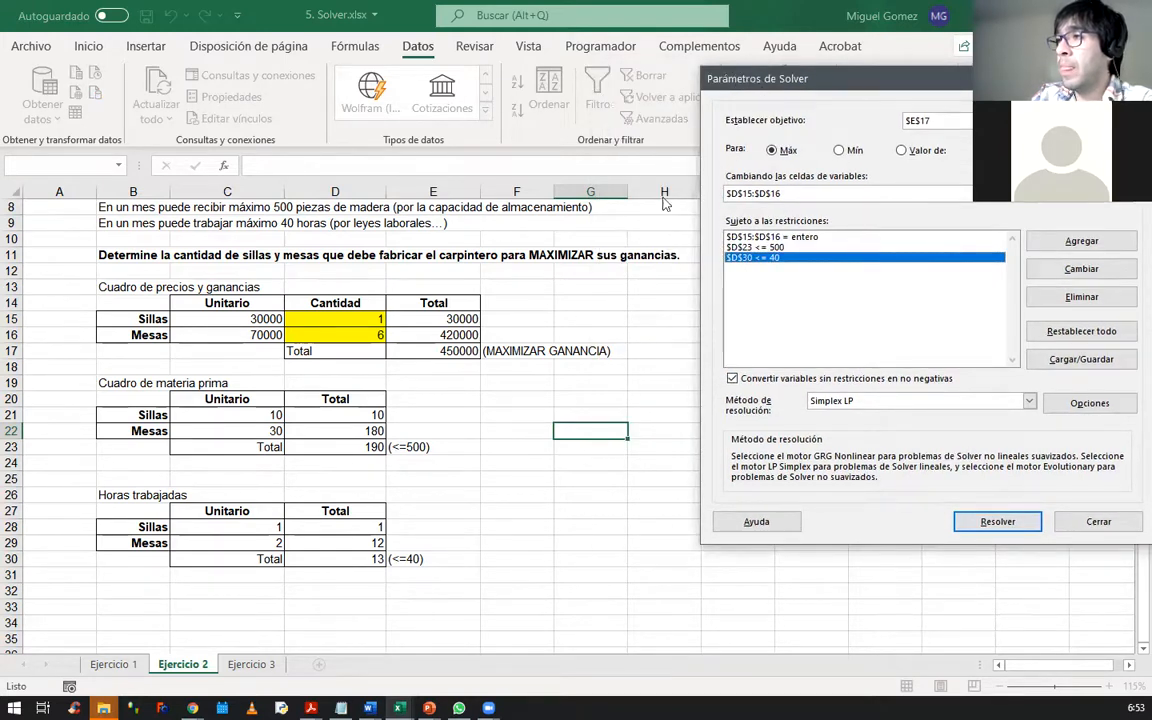
left_click(988, 523)
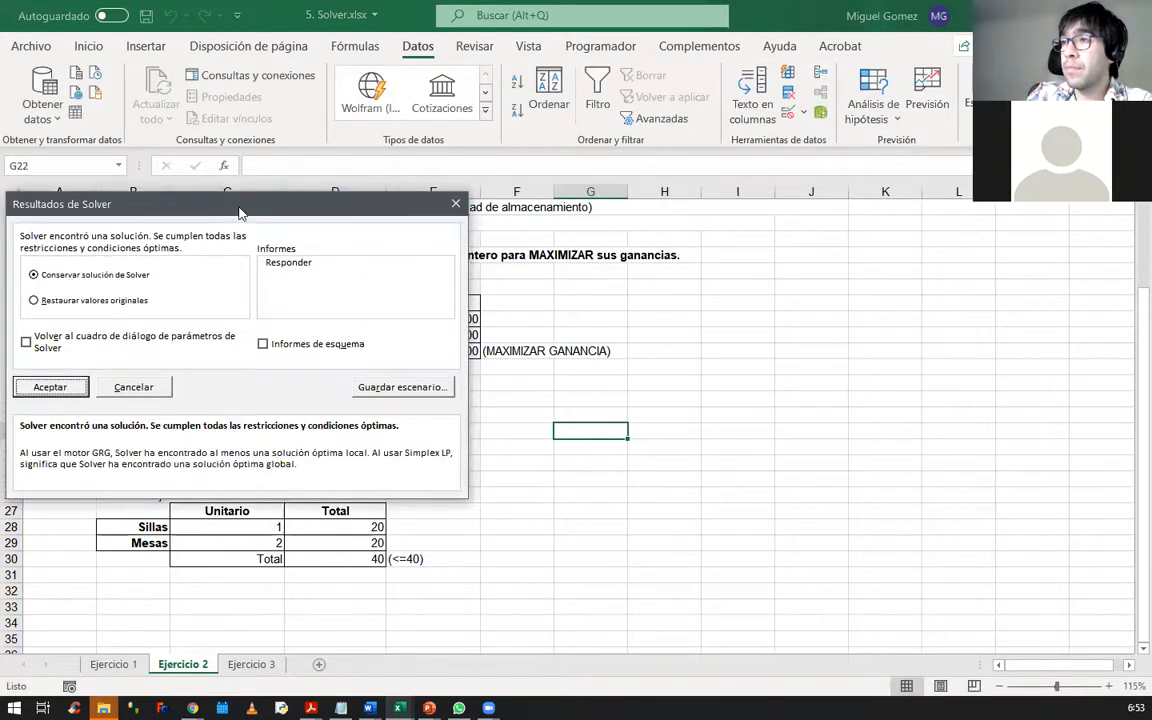
left_click_drag(247, 211, 839, 116)
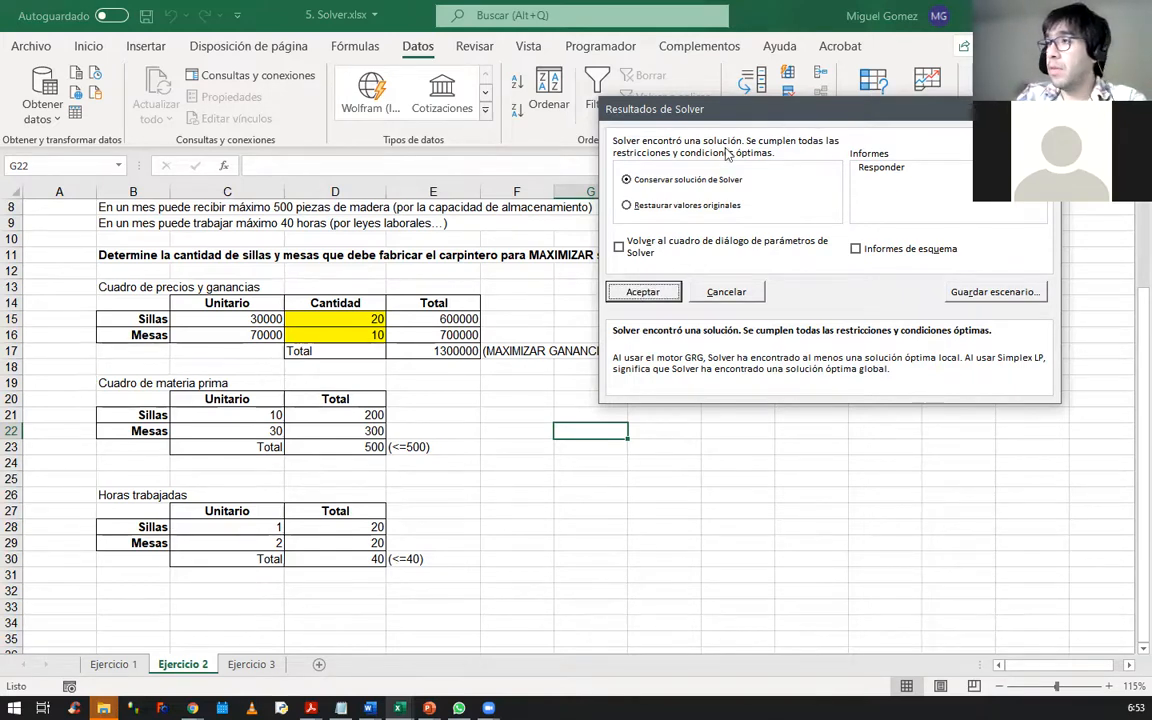
left_click_drag(674, 112, 713, 284)
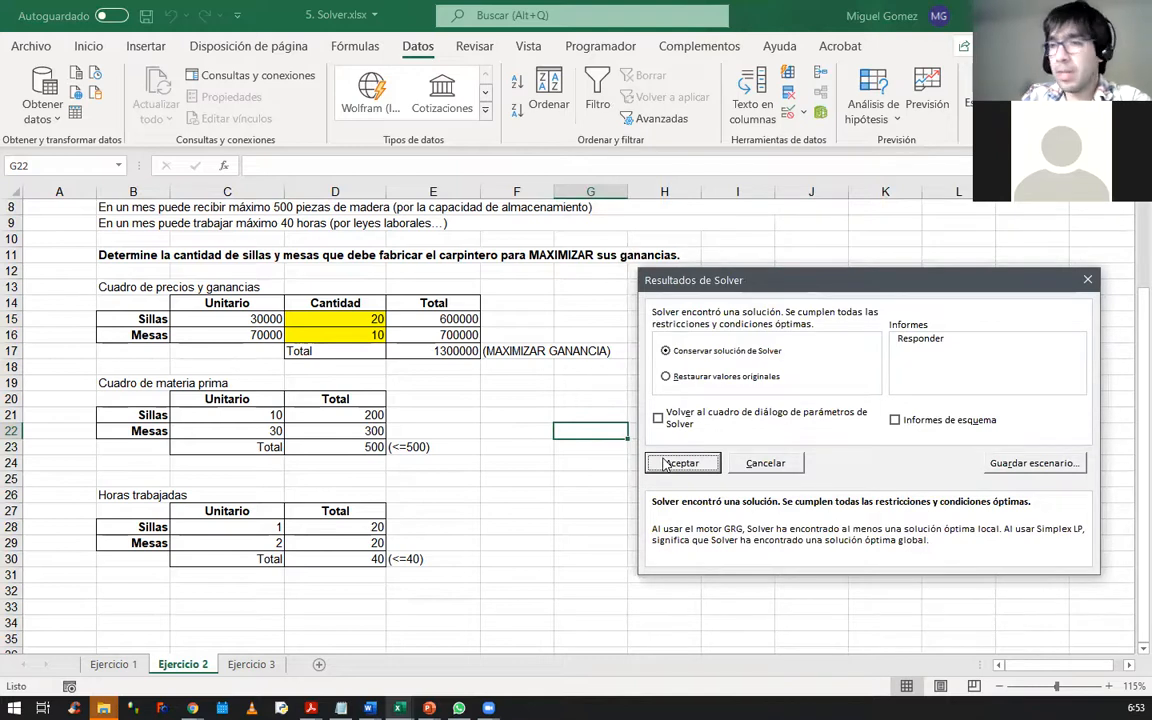
left_click(678, 465)
Review the chairs and tables problem statement against the solved quantities, profit, wood and hours totals.
key("Down")
key("Down")
key("Down")
key("Down")
key("Down")
key("Down")
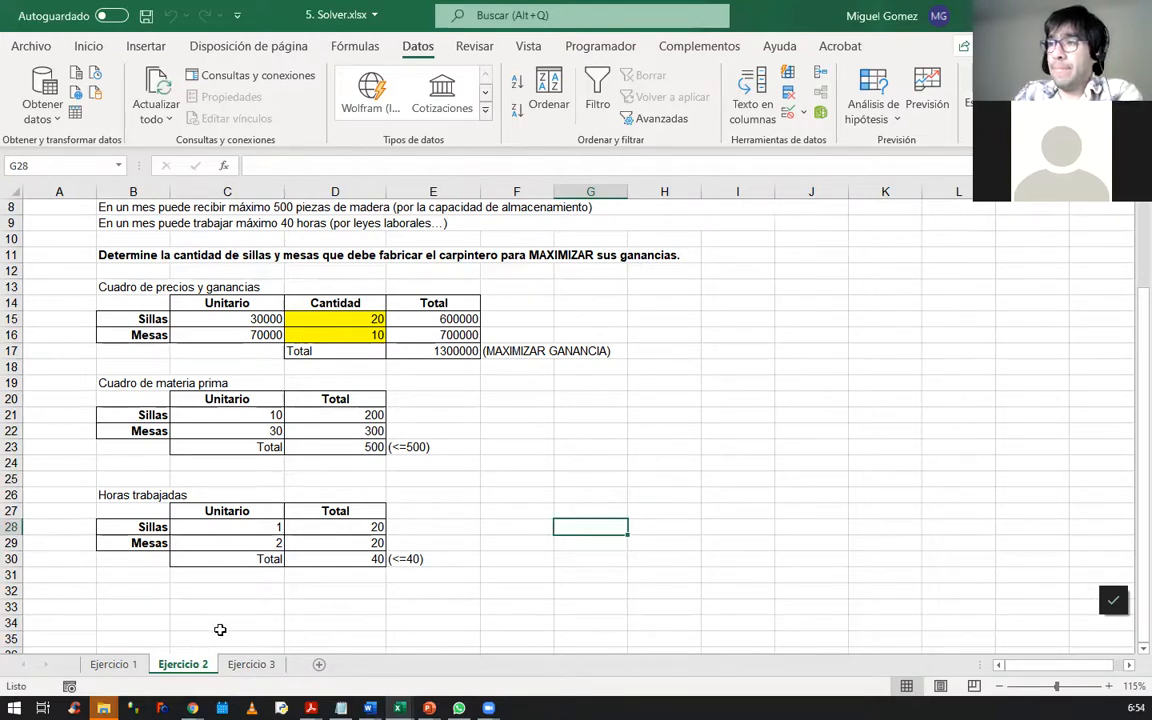
scroll(324, 496, "up", 3)
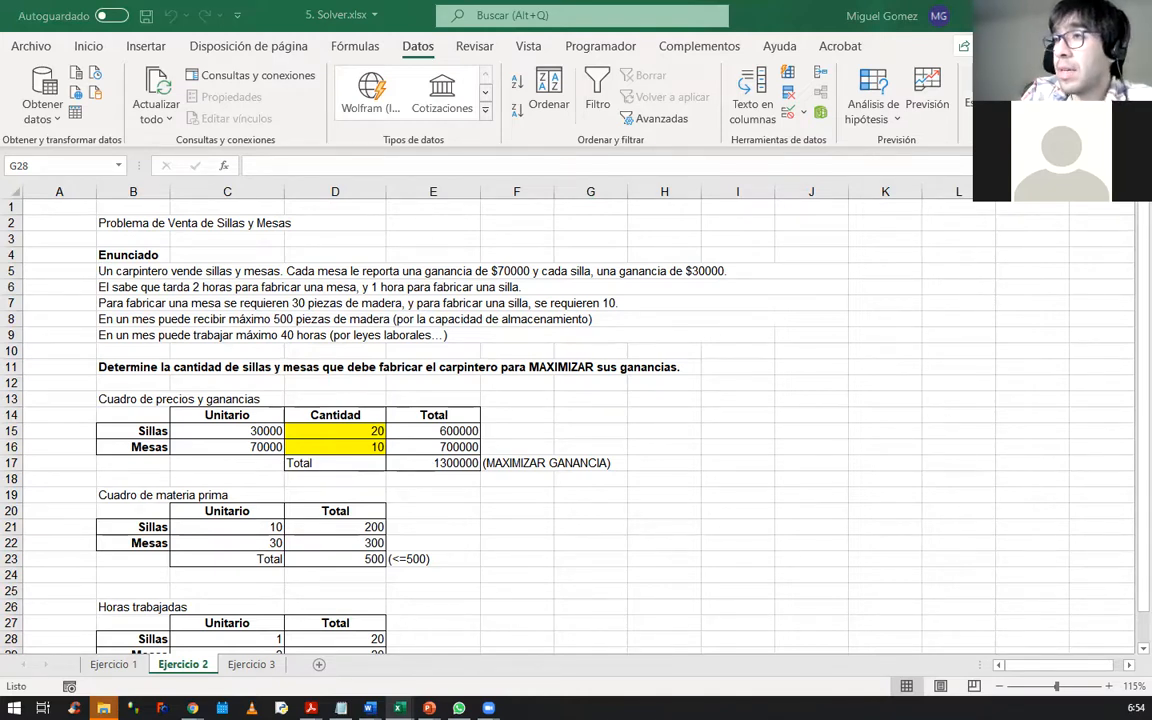
left_click(614, 553)
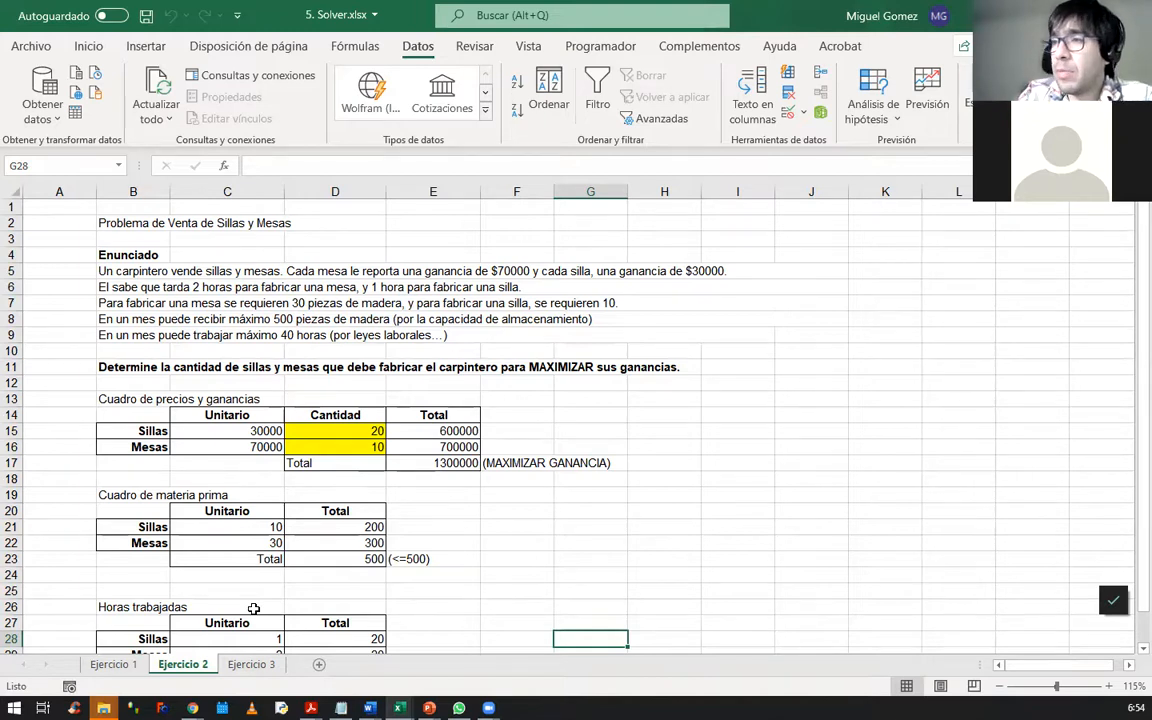
Open the Ejercicio 3 sheet and shift the cylinder picture slightly closer to the problem statement.
left_click(251, 664)
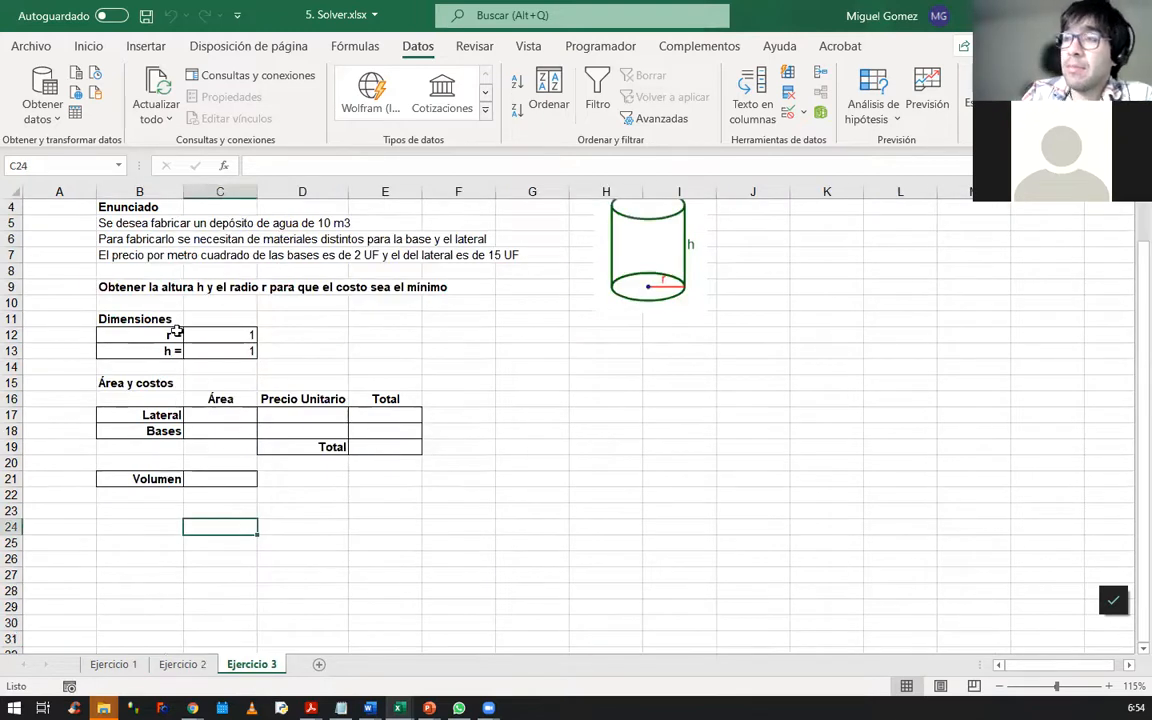
scroll(175, 333, "up", 1)
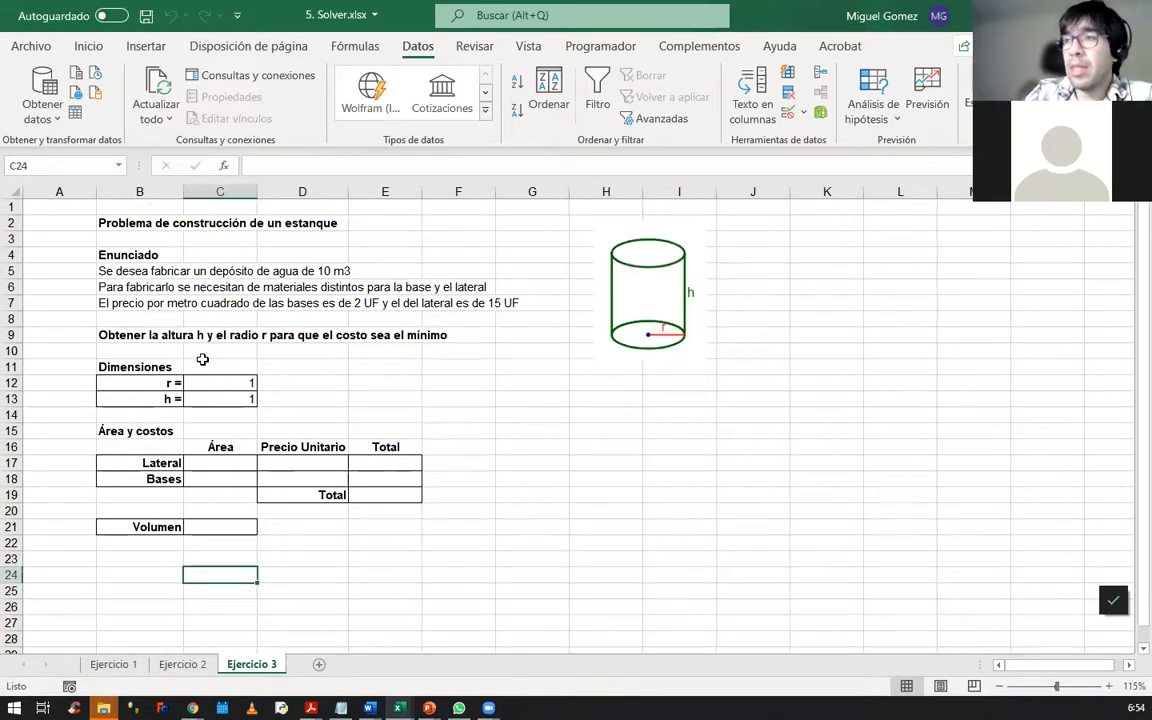
left_click(614, 496)
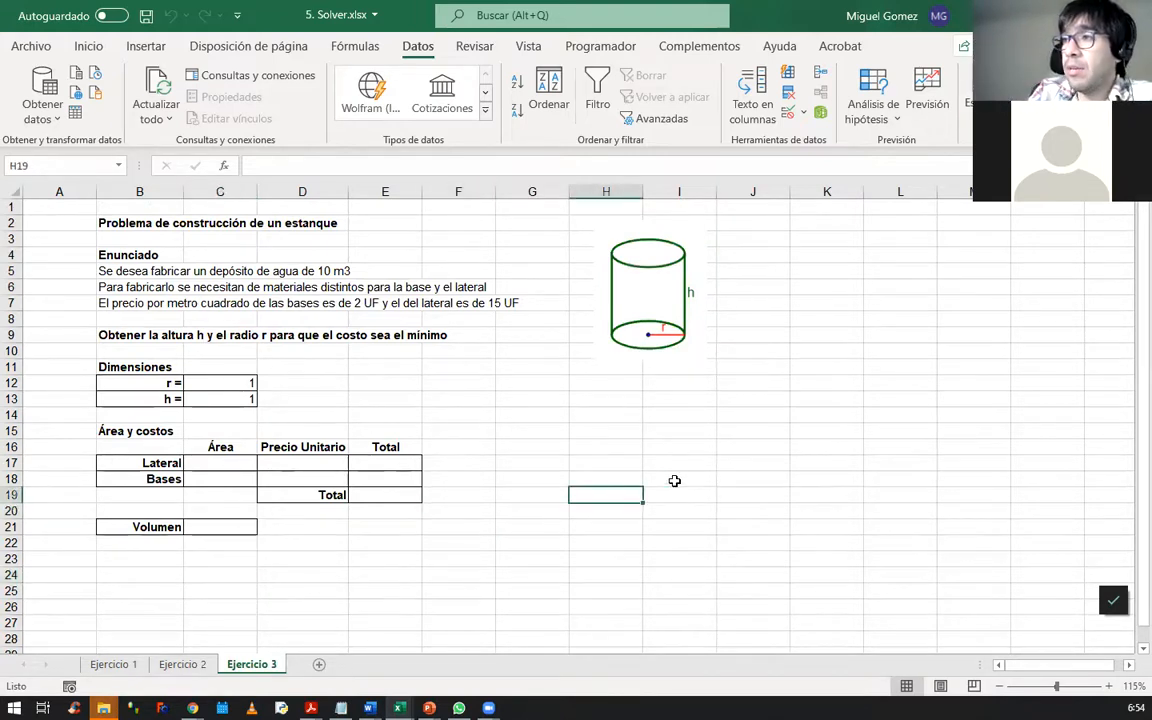
left_click(514, 474)
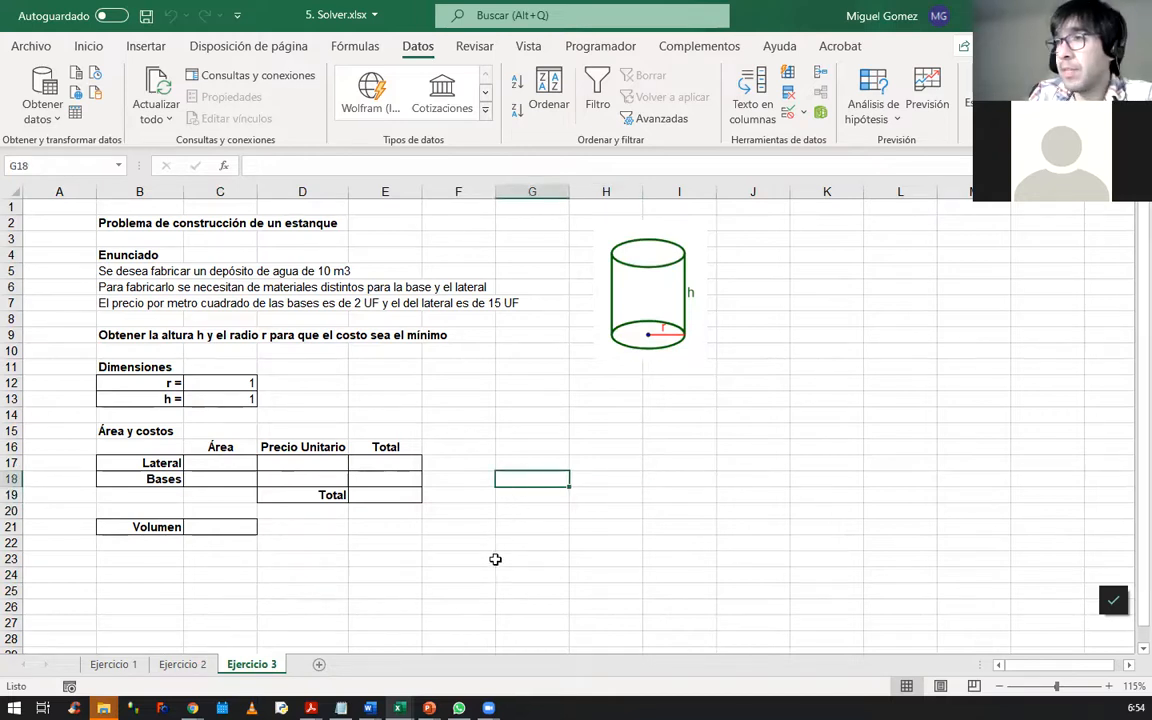
left_click_drag(656, 287, 616, 289)
left_click(772, 351)
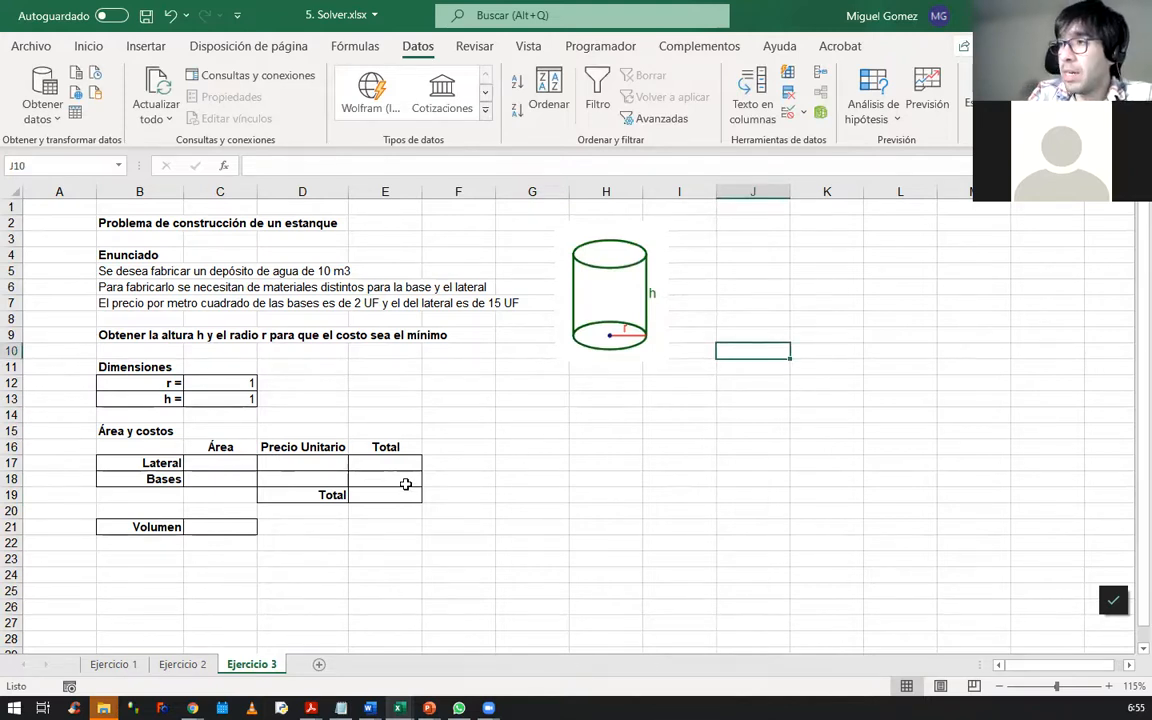
left_click_drag(612, 306, 609, 298)
left_click(591, 429)
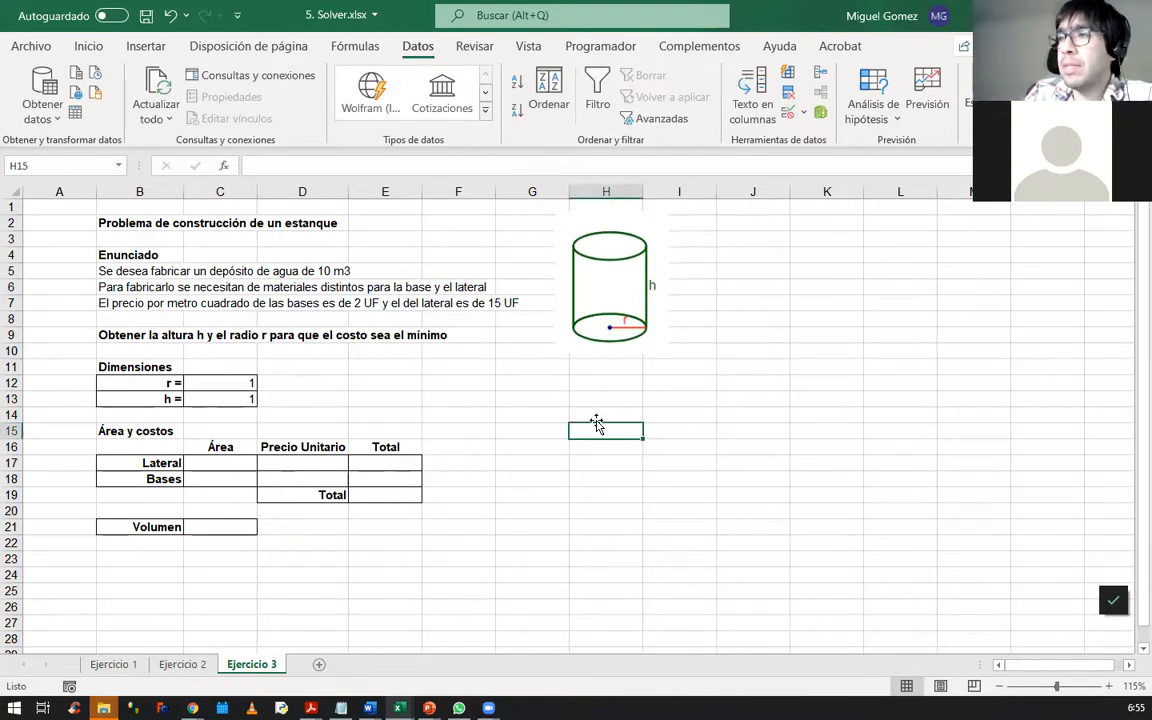
Examine the water tank statement, the cylinder picture and the empty area, unit price and total cells.
left_click(468, 447)
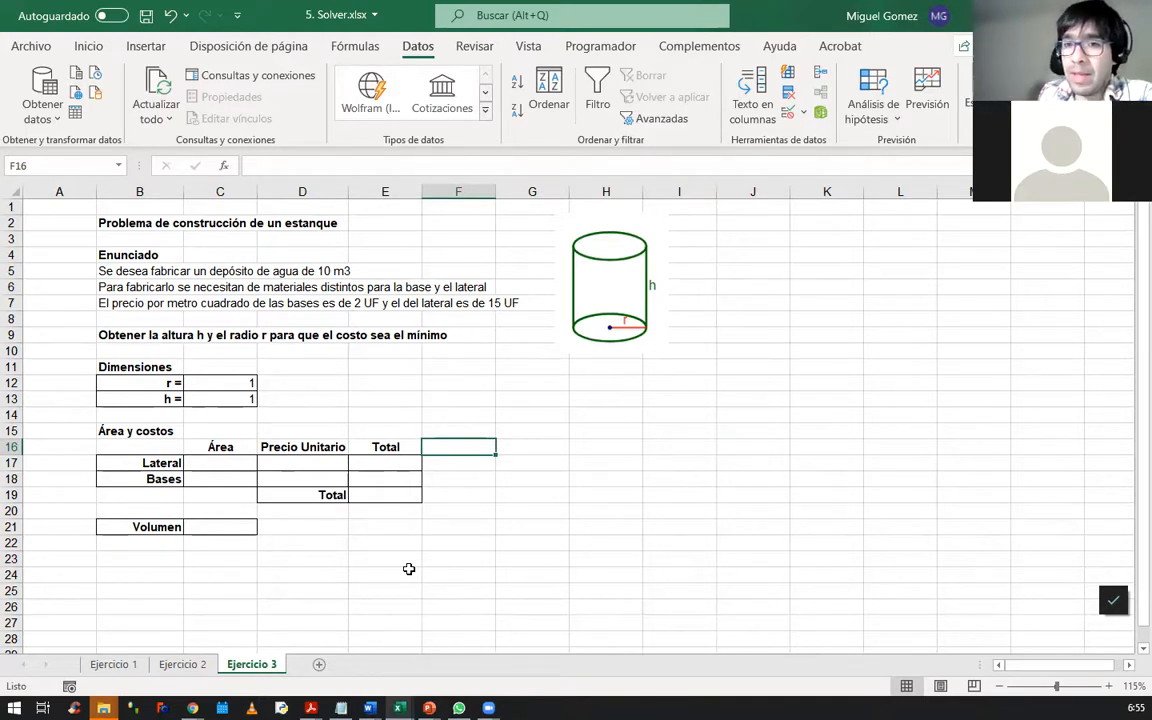
left_click(460, 591)
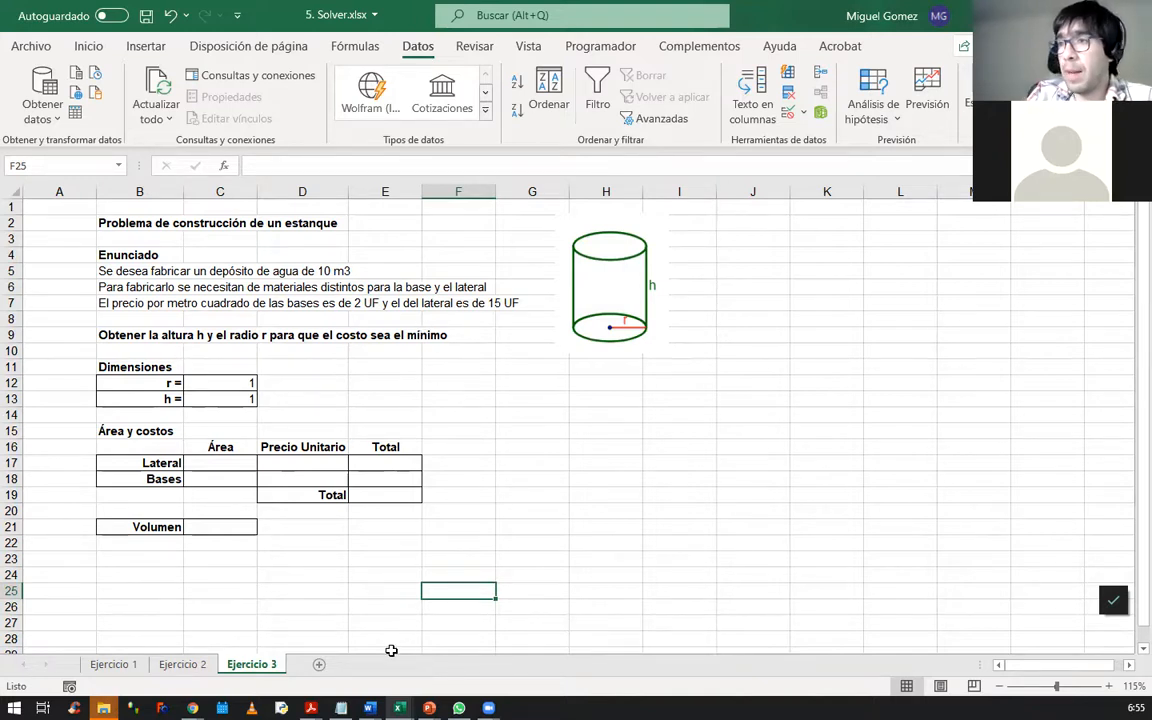
left_click(398, 578)
left_click(232, 466)
left_click_drag(232, 470, 236, 477)
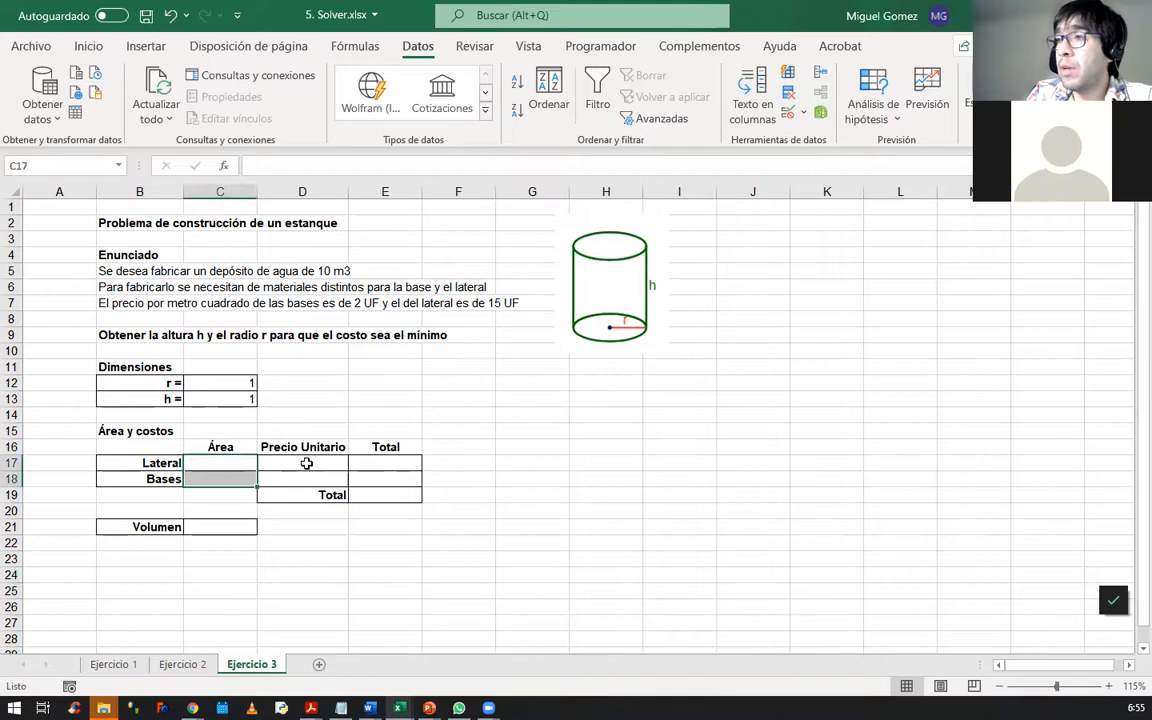
left_click(306, 465)
left_click(364, 453)
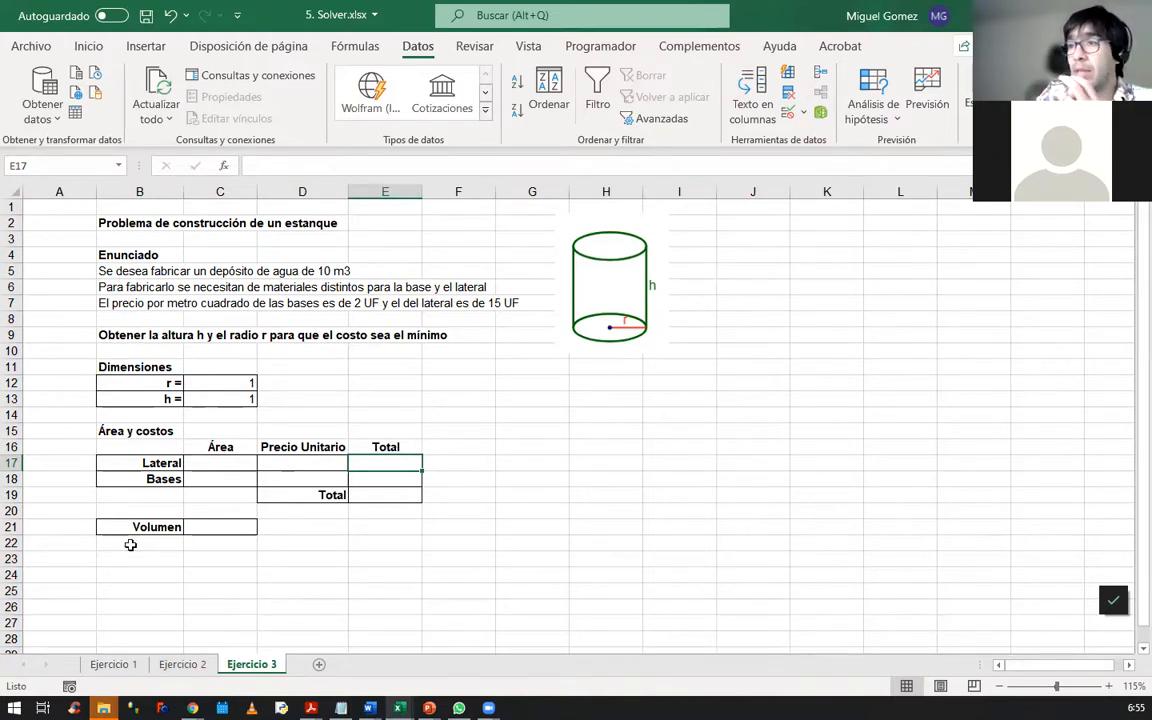
left_click(608, 266)
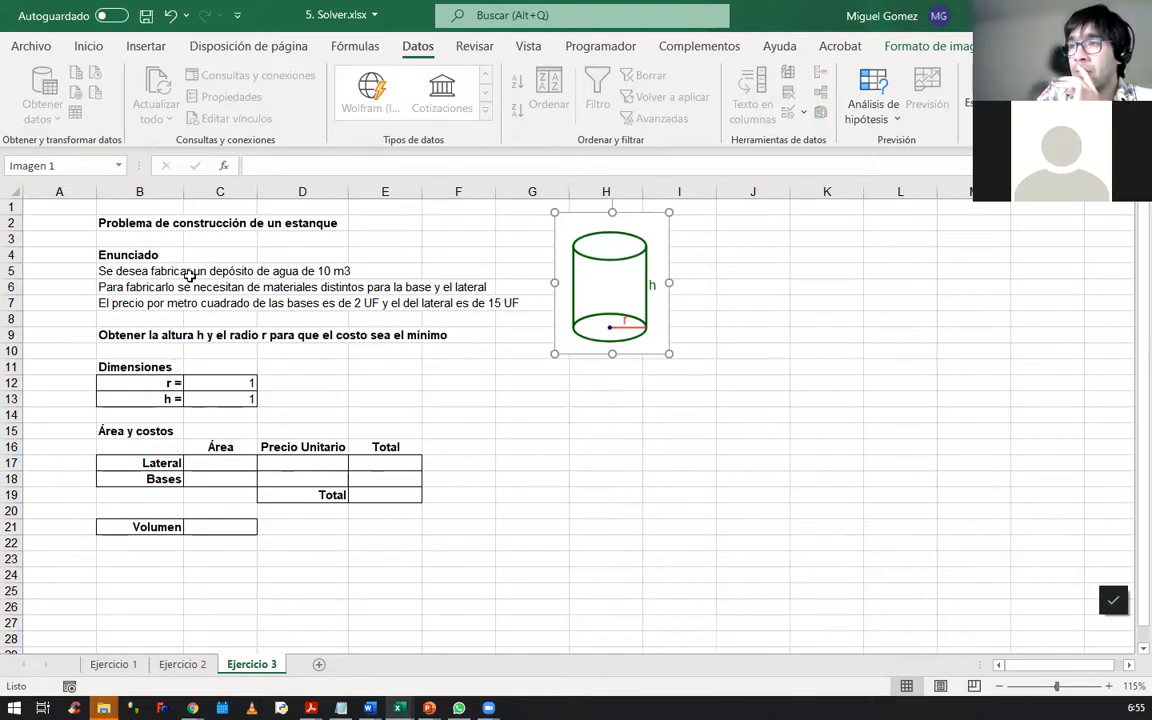
left_click(129, 288)
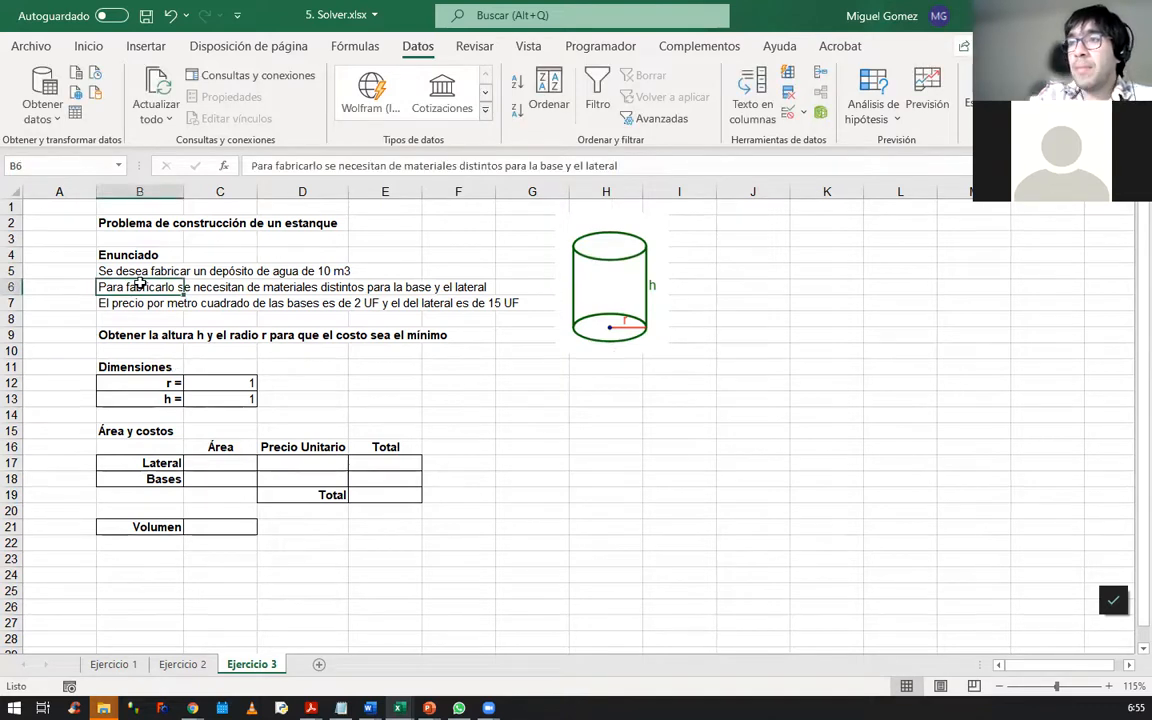
left_click(160, 316)
left_click(227, 288)
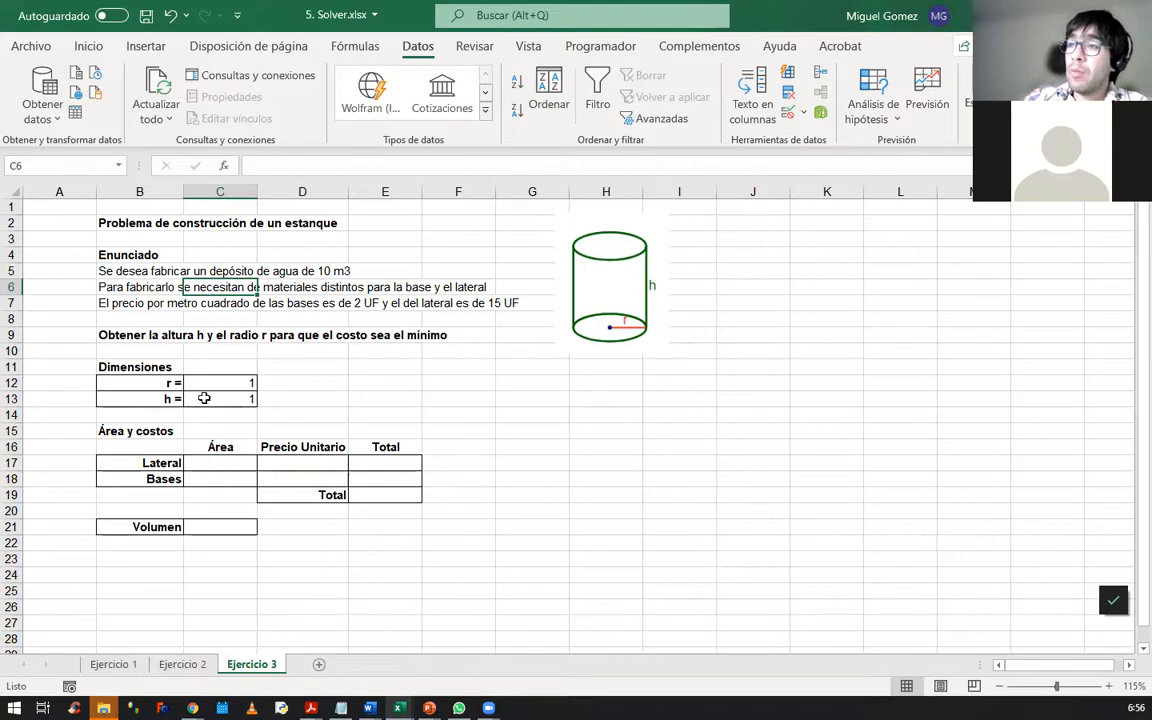
Fill the radius and height cells C12:C13 with yellow to mark them as the variable cells.
left_click_drag(211, 382, 218, 398)
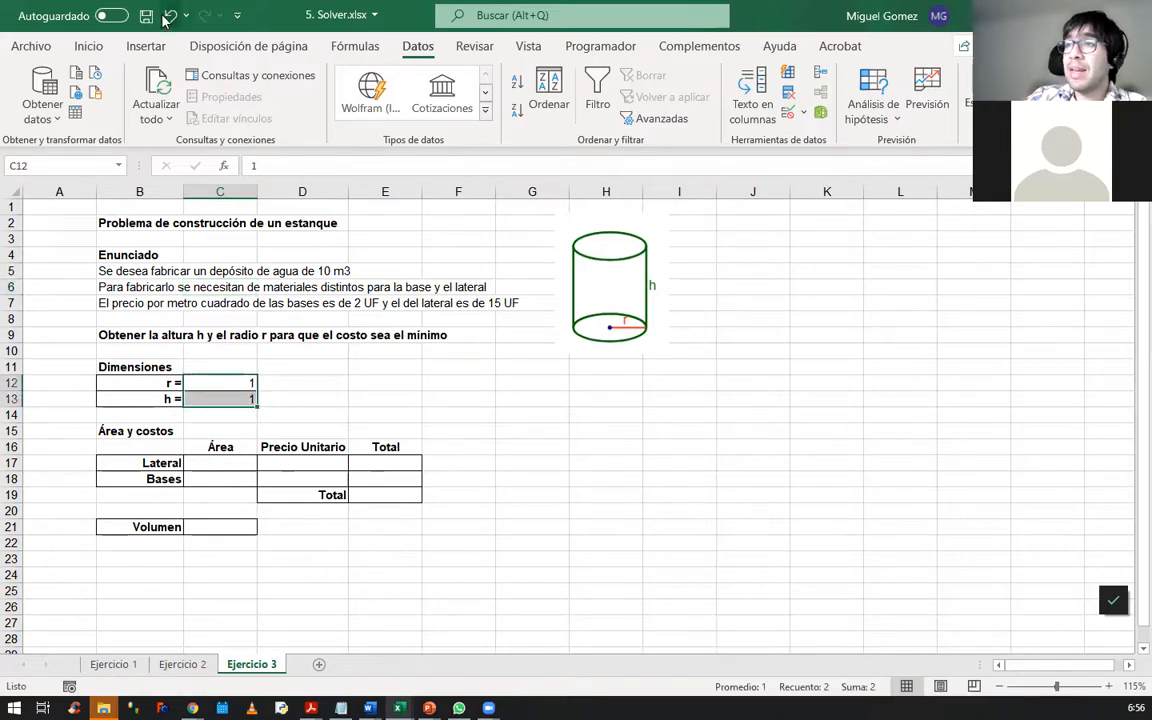
left_click(87, 46)
left_click(218, 110)
Calculate the lateral area in C17 with =2*pi()*C12*C13, using the radius and height cells.
left_click(317, 462)
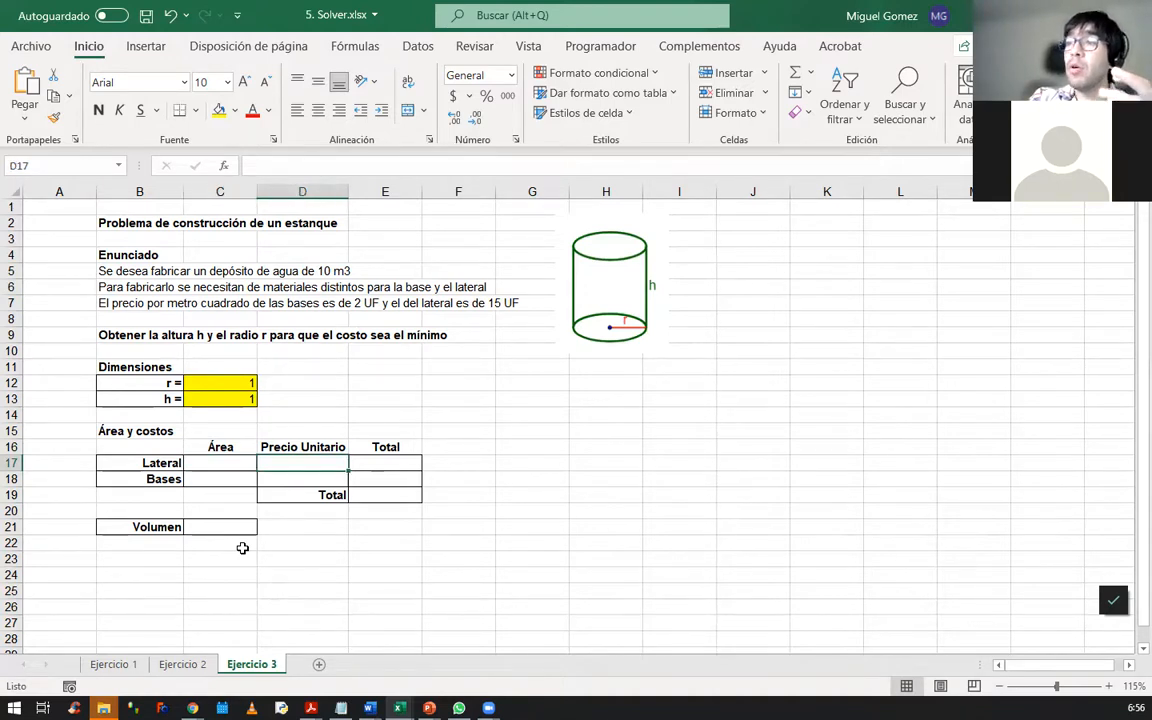
key("Left")
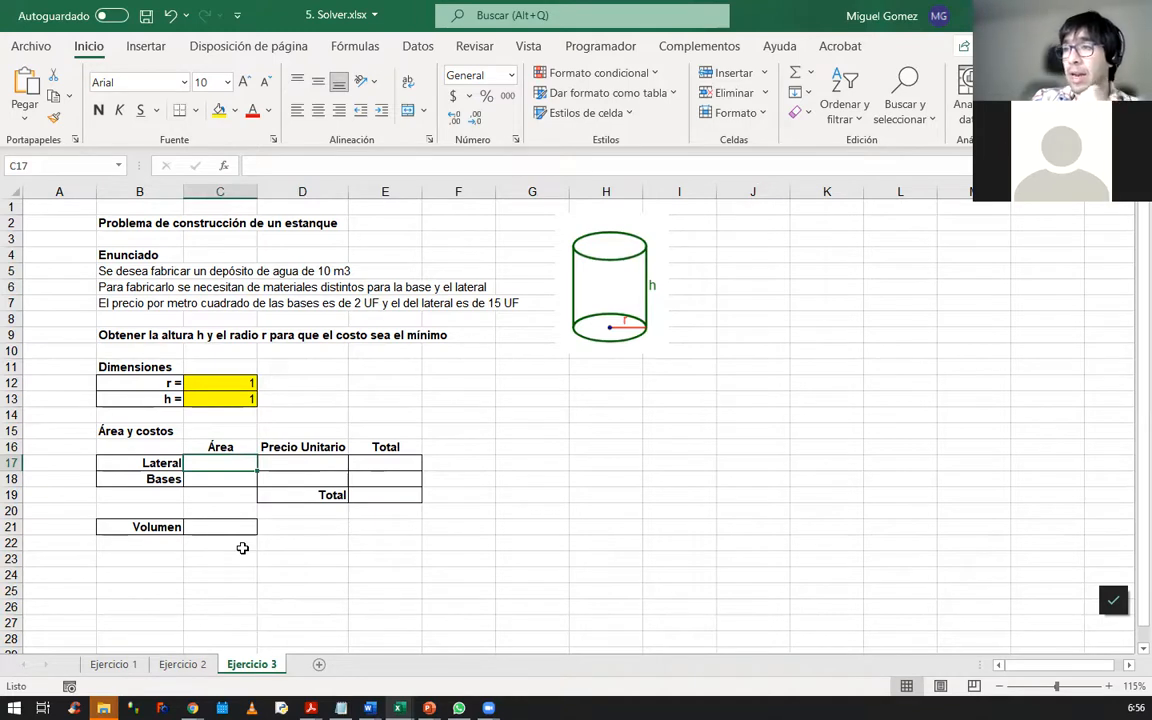
key("Left")
key("Right")
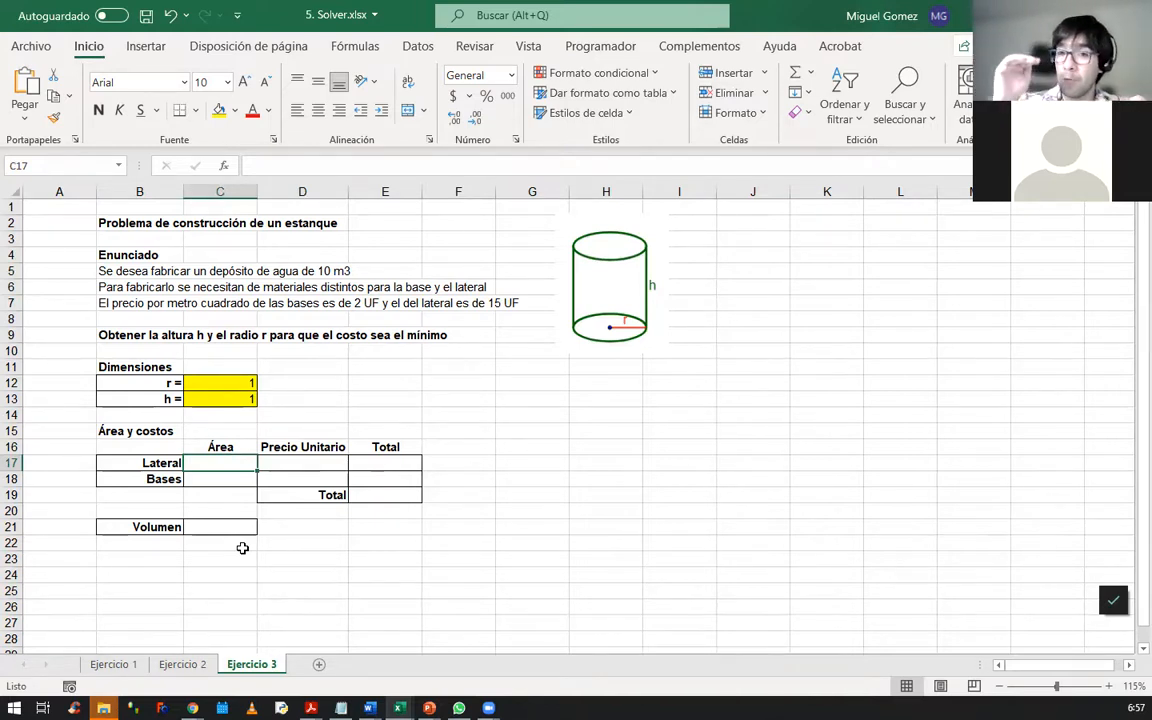
type("=")
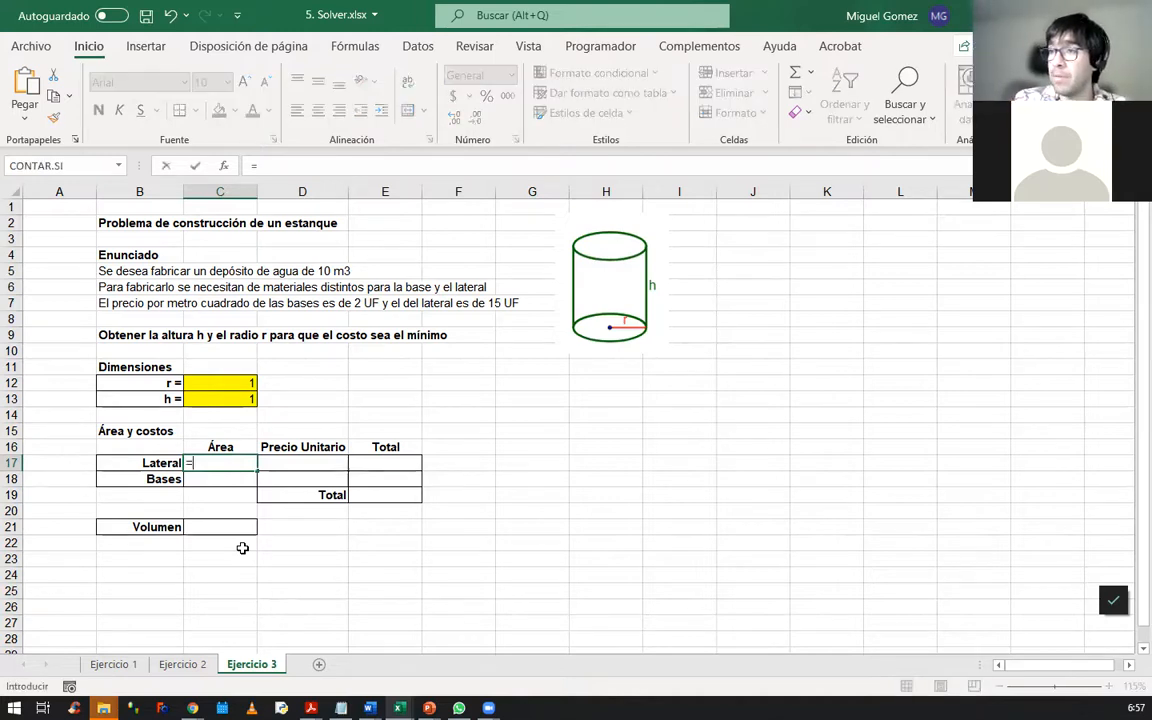
type("2")
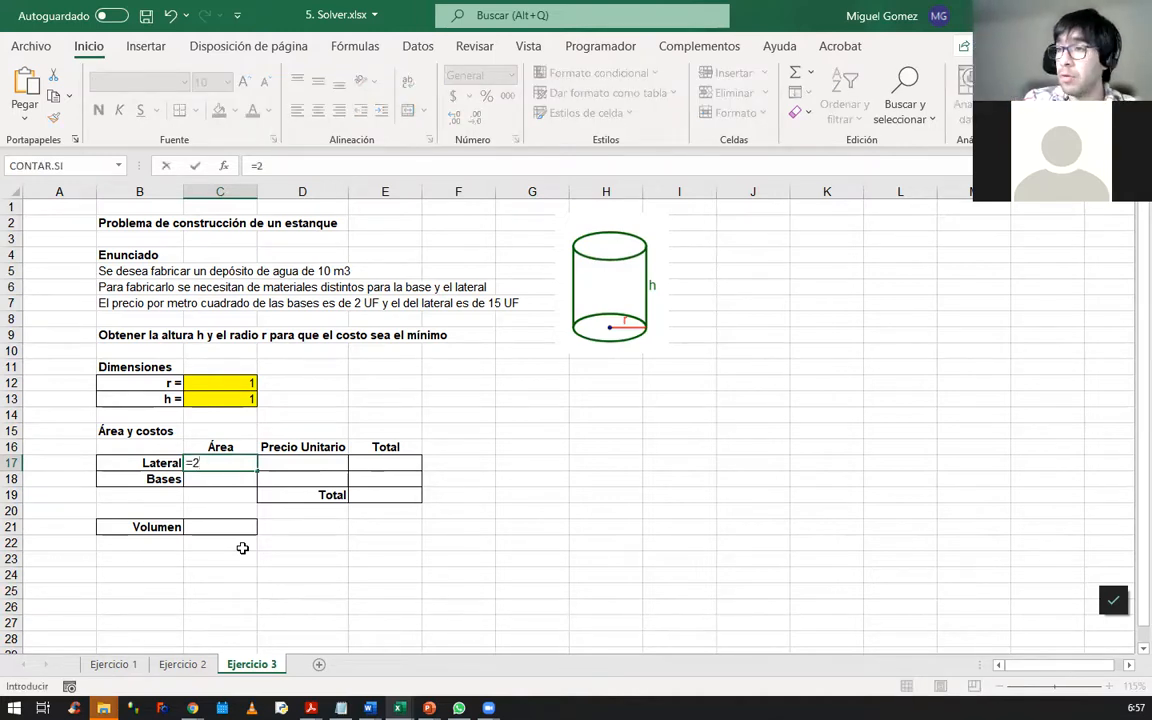
type("*")
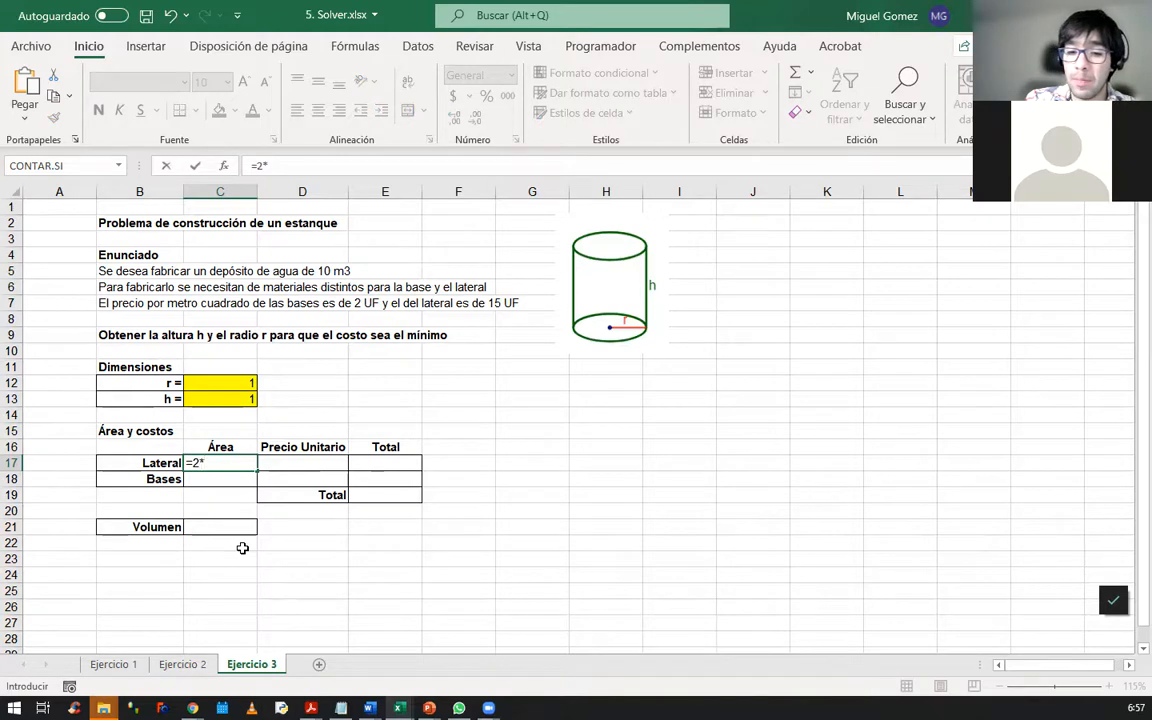
type("pi()")
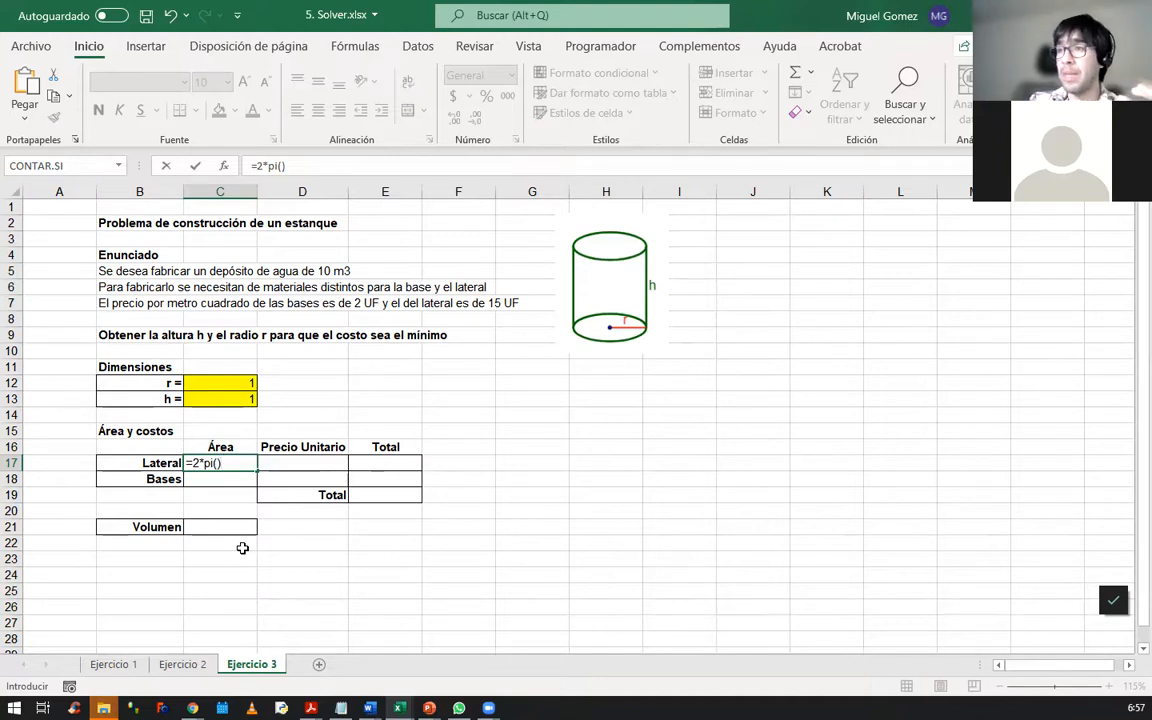
type("*")
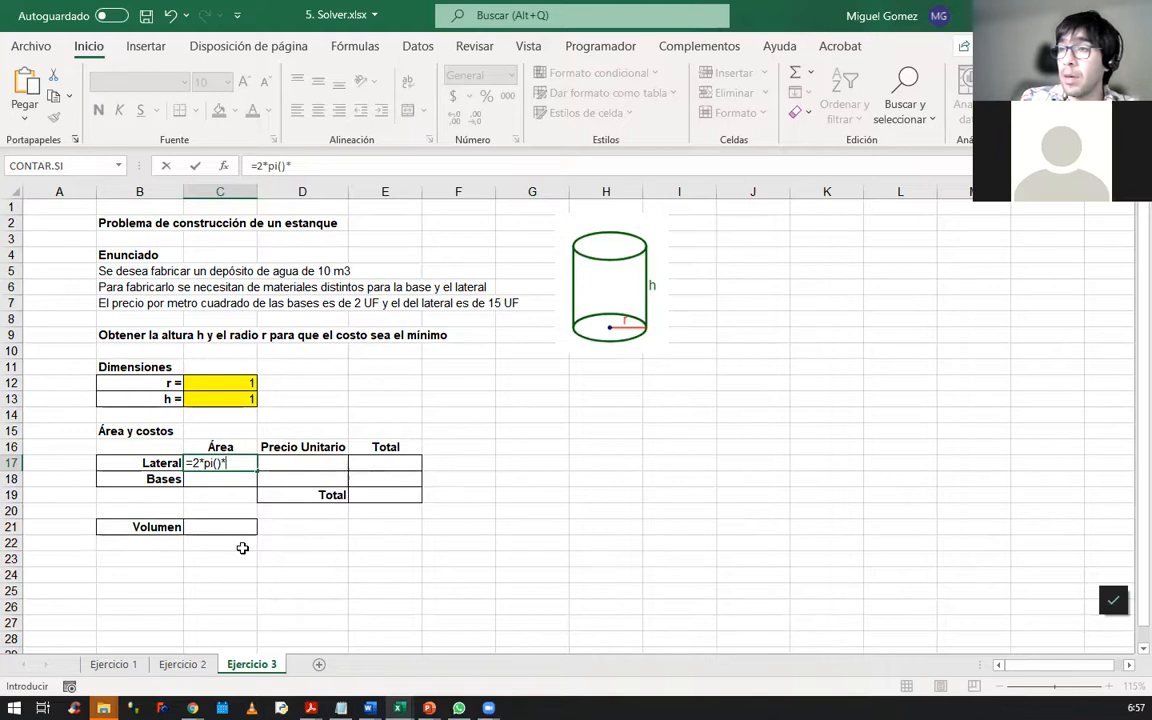
left_click(244, 383)
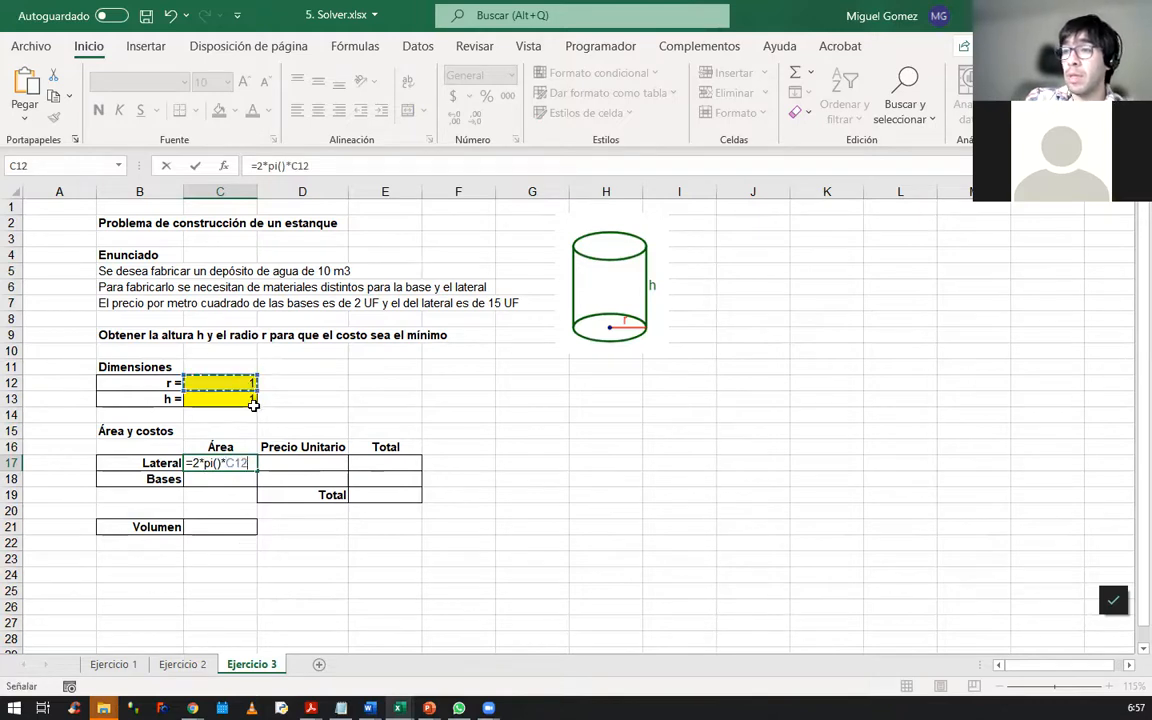
type("*")
left_click(250, 399)
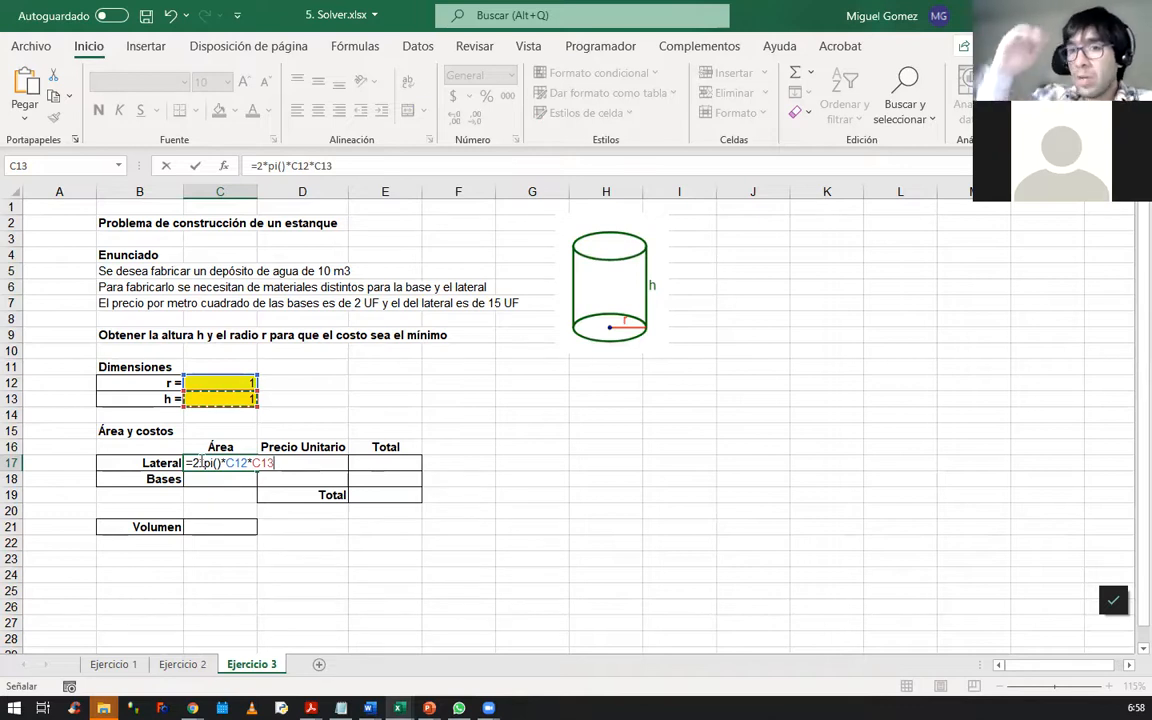
key("Return")
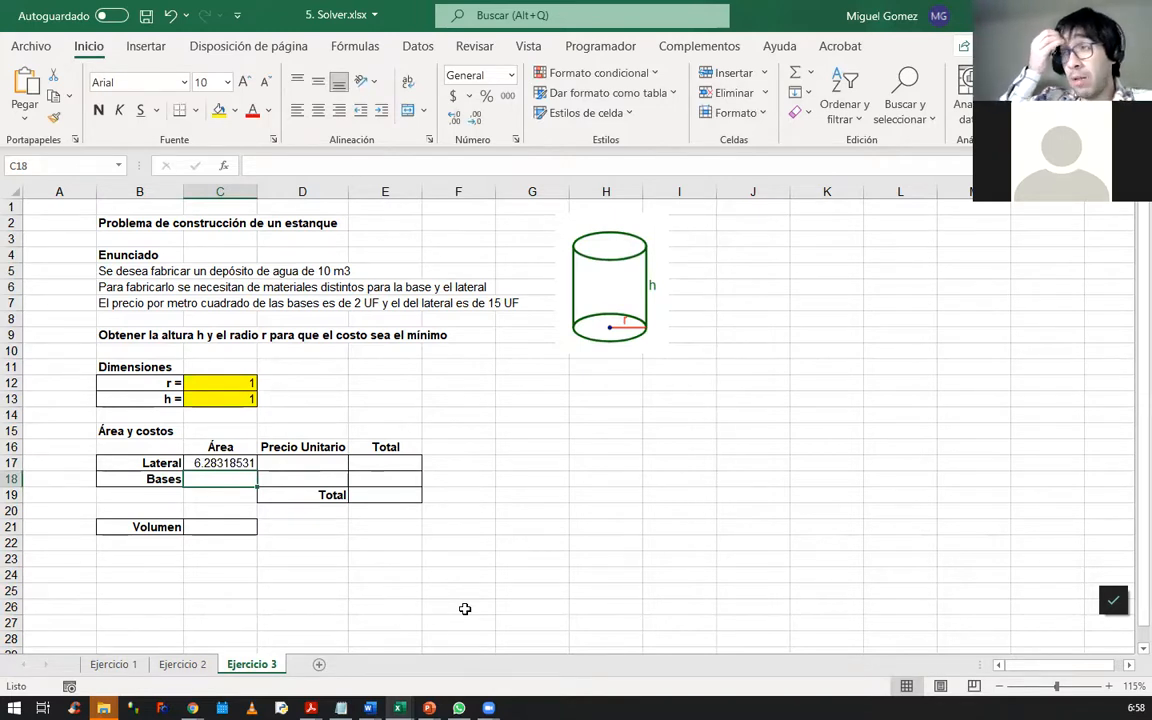
Calculate the area of the two bases in C18 with =2*pi()*C12^2.
type("=2*pi()*")
left_click(245, 386)
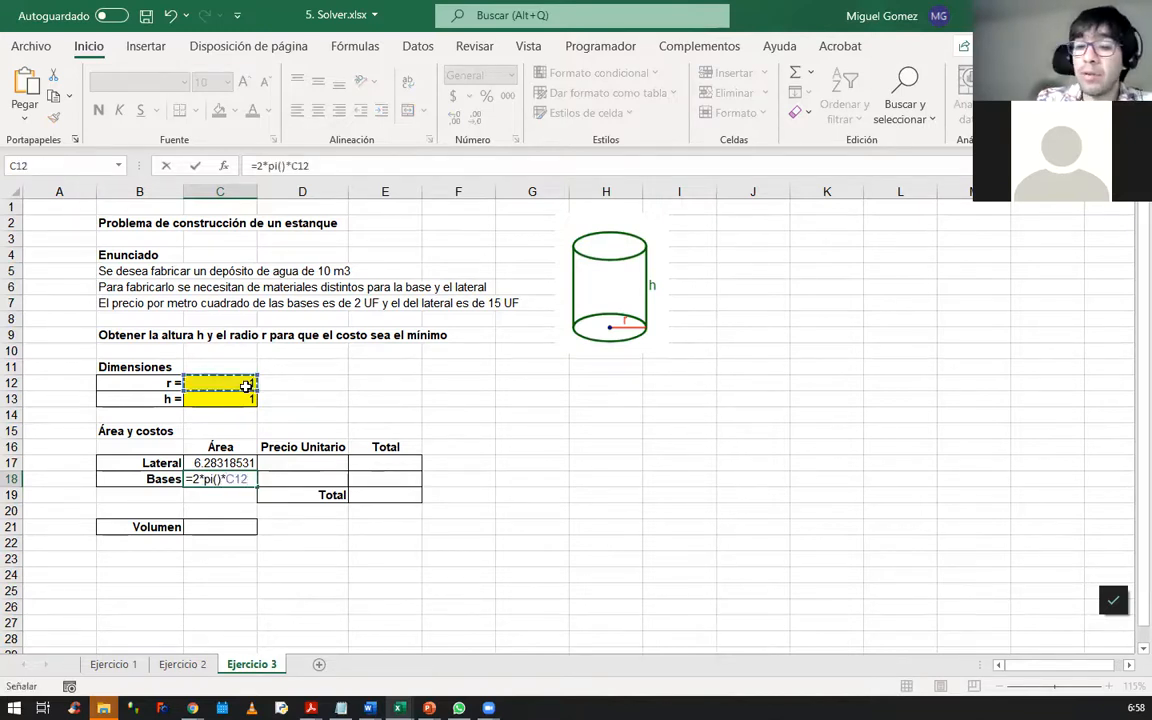
type("^2")
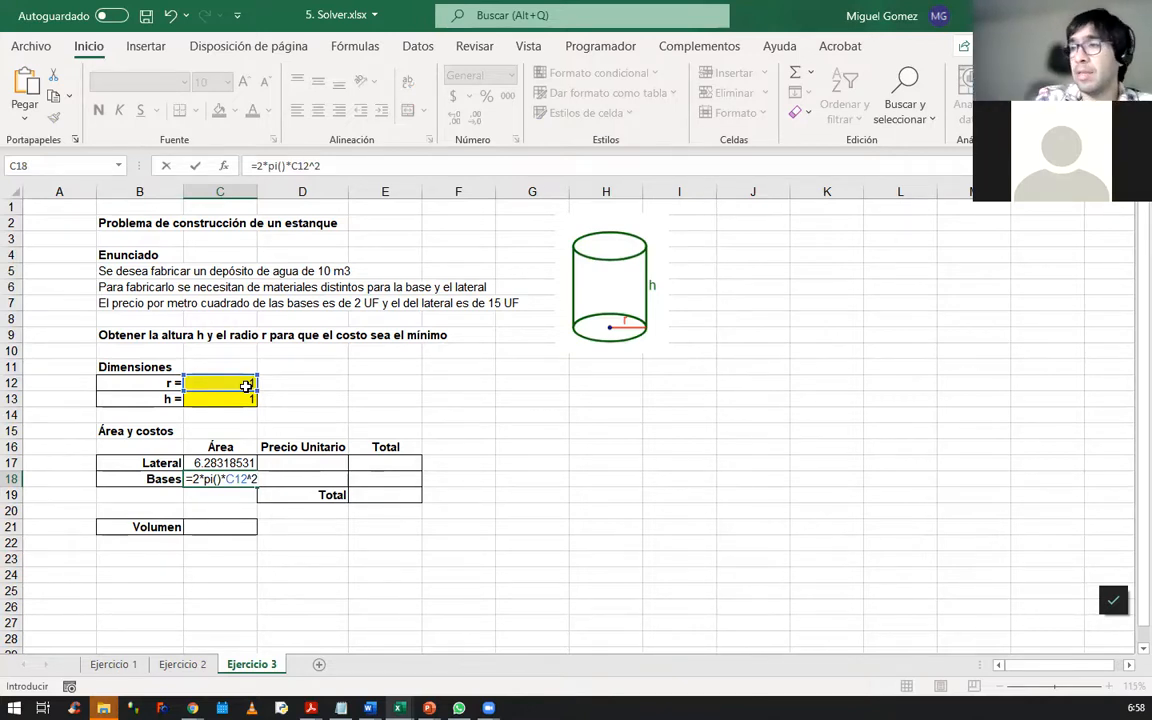
key("Return")
Enter the unit prices in the area and cost table: 15 for the lateral and 2 for the bases.
key("Right")
key("Up")
key("Up")
key("Left")
key("Right")
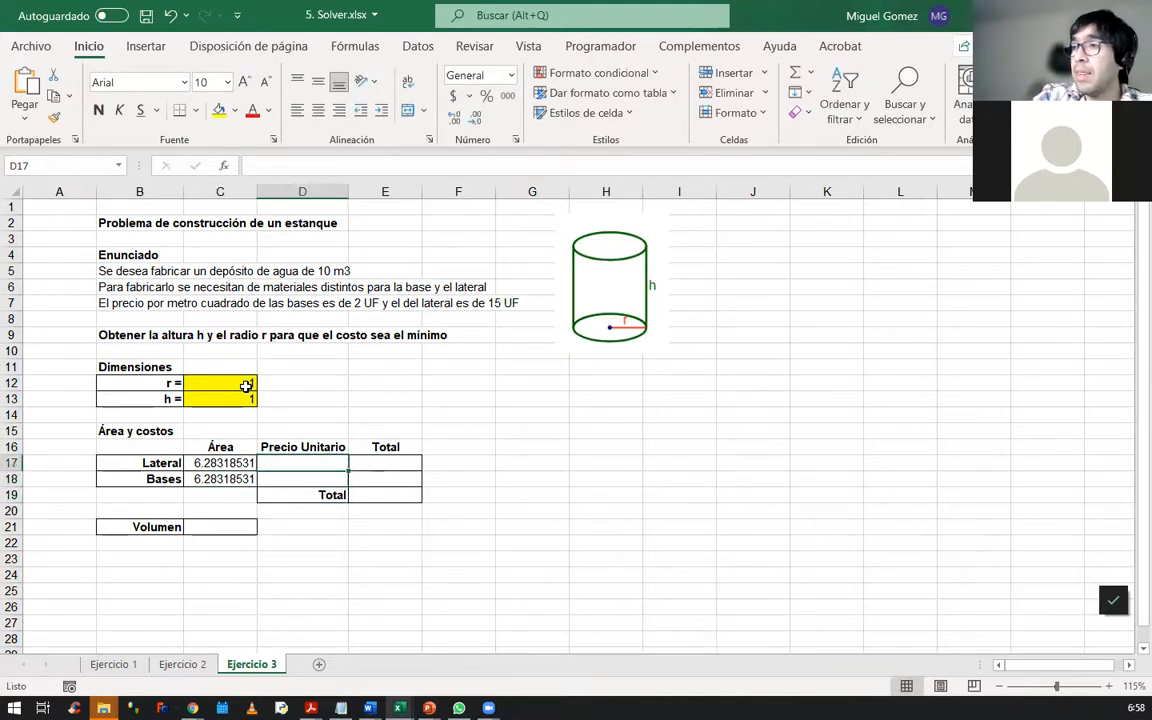
type("15")
key("Return")
type("2")
key("Tab")
Calculate the lateral cost in E17 with =D17*C17 and copy the formula down to the bases row in E18.
key("Up")
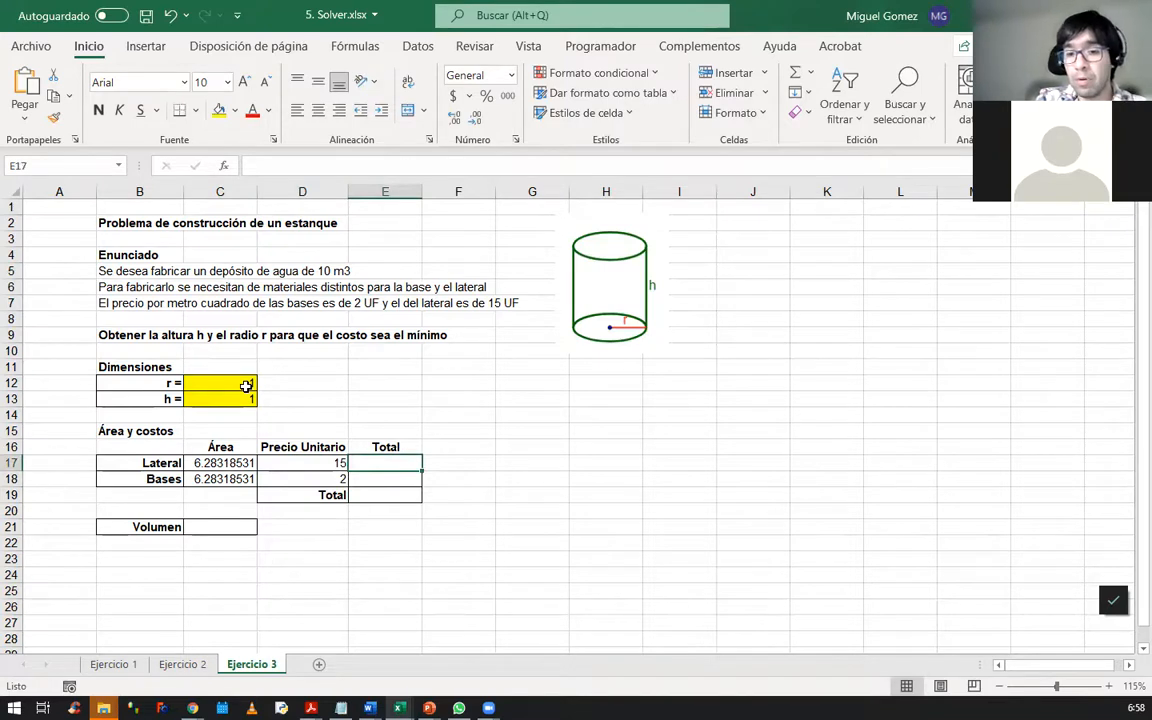
type("=")
key("Left")
type("*")
key("Left")
key("Left")
key("Return")
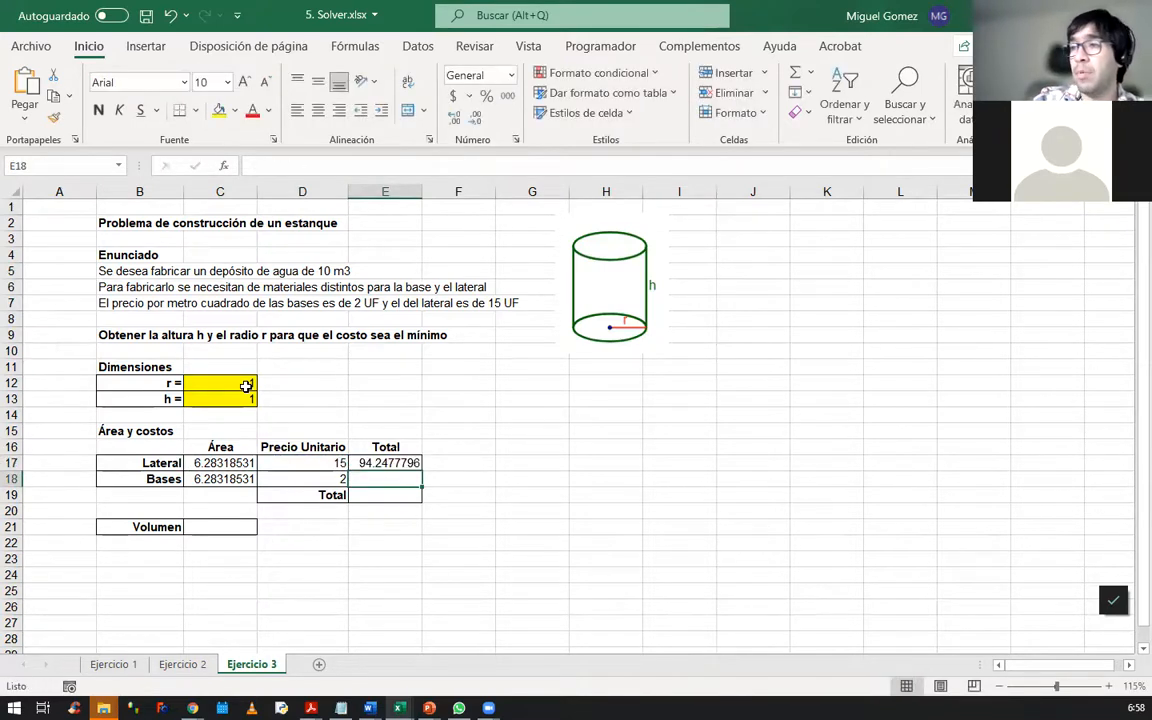
left_click(391, 463)
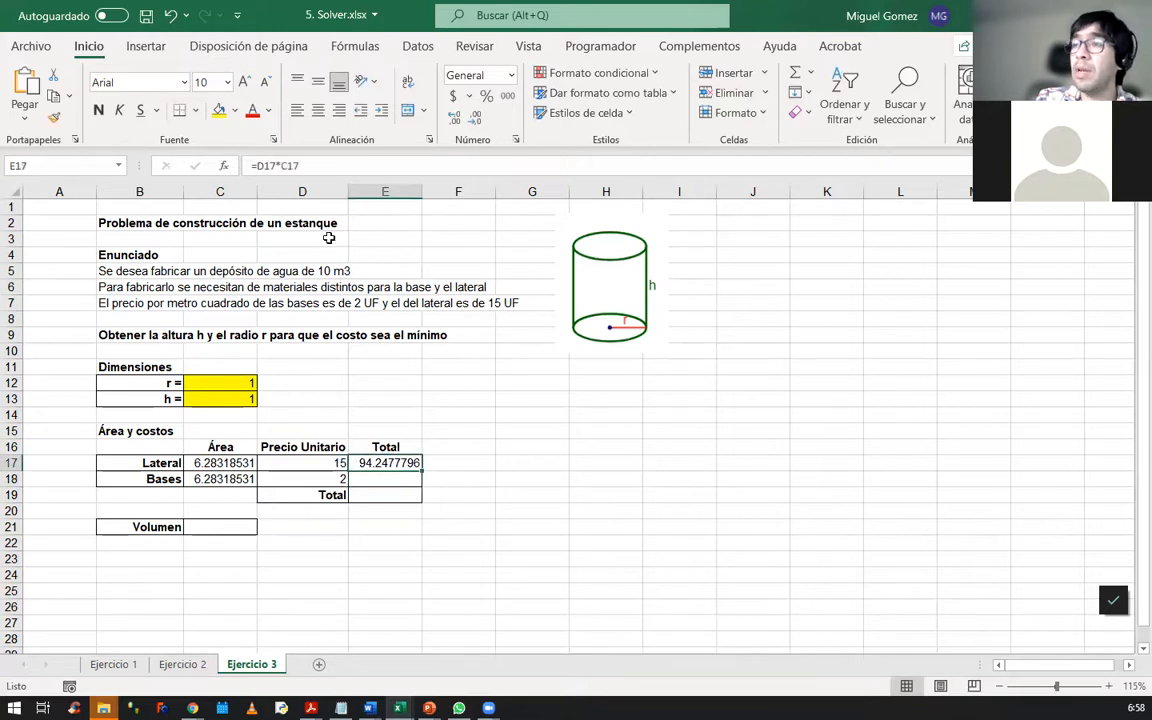
left_click(342, 163)
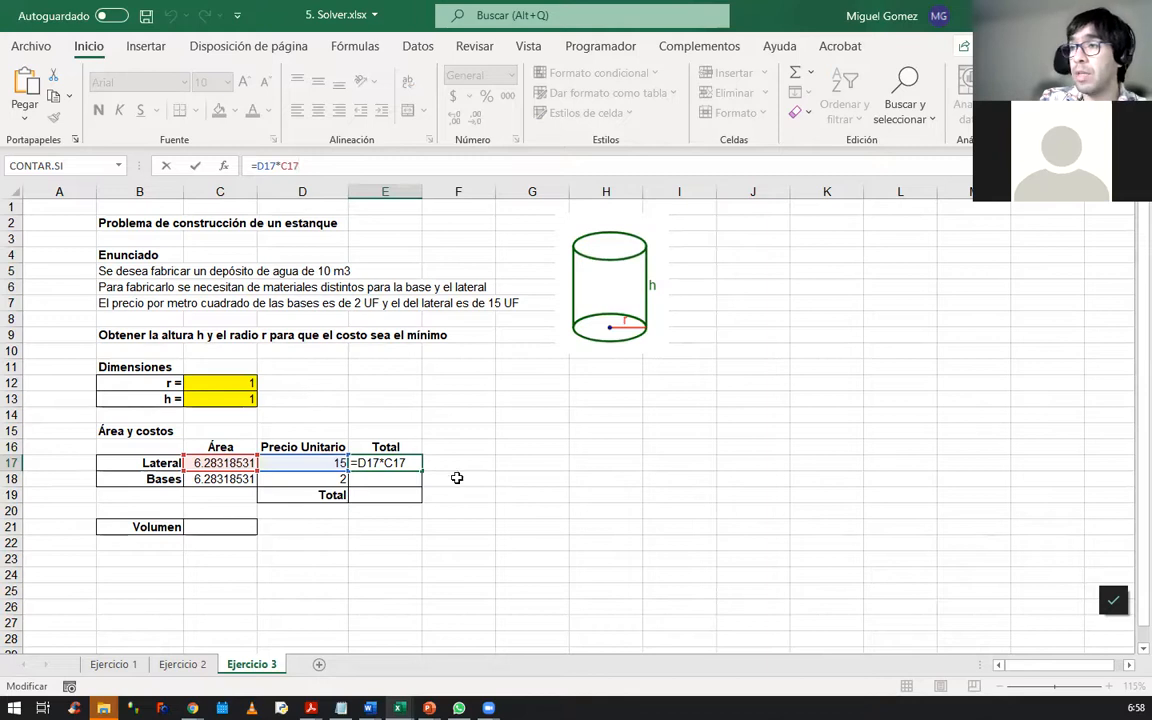
left_click_drag(424, 481, 424, 483)
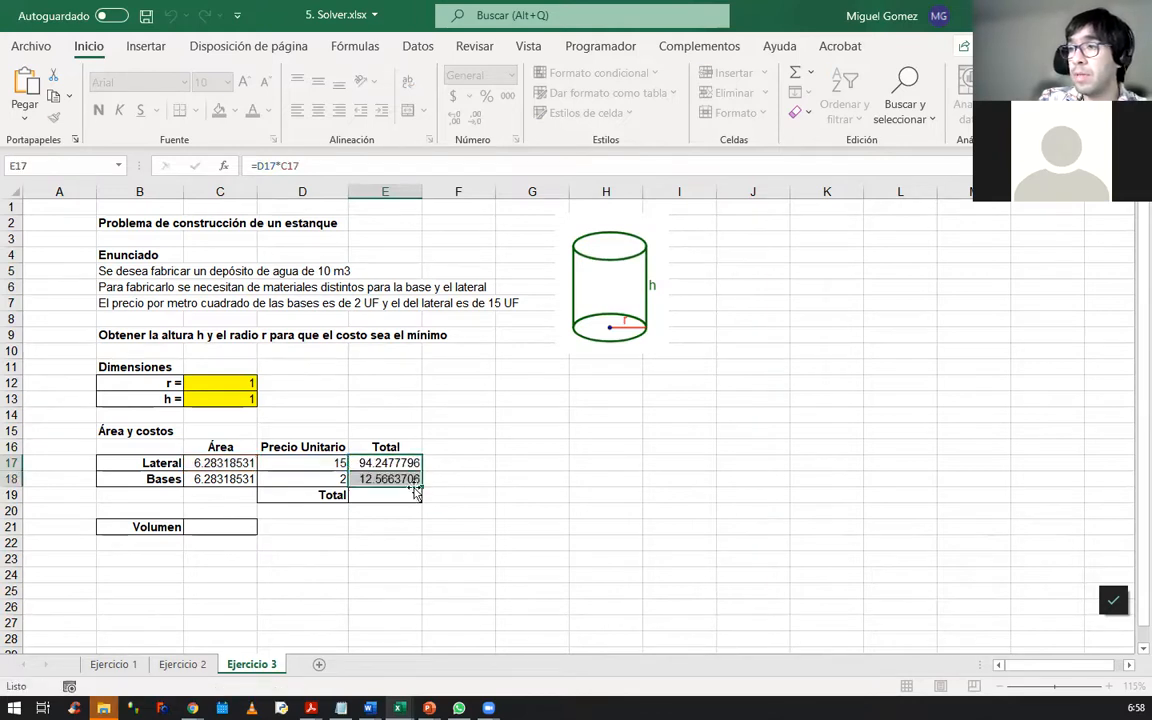
Add up the lateral and bases costs in the overall total cell E19 with =suma(E17:E18).
left_click(408, 495)
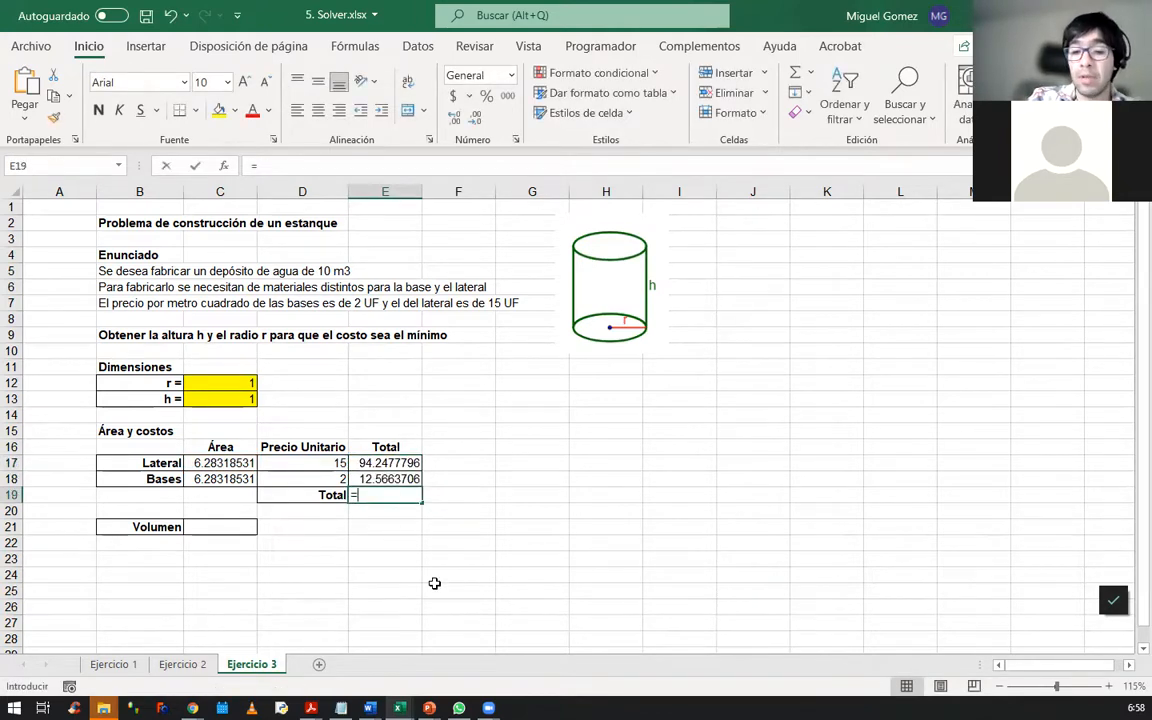
type("=suma(")
key("Up")
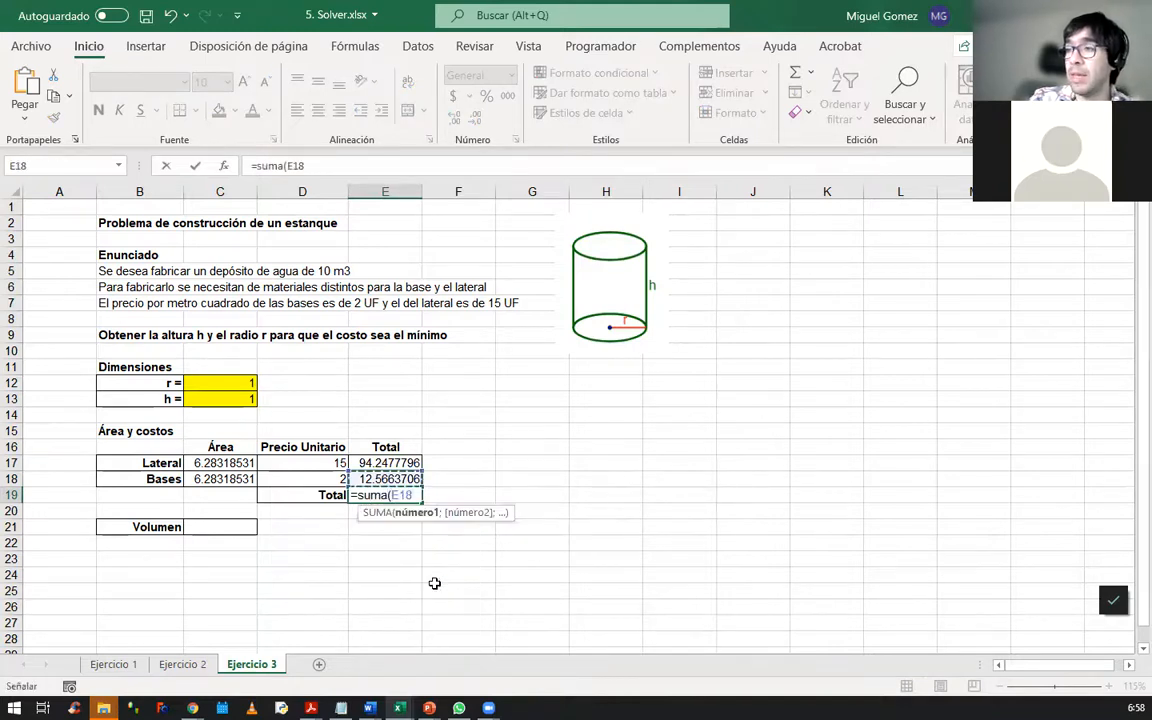
key("shift+Up")
type(")")
key("Return")
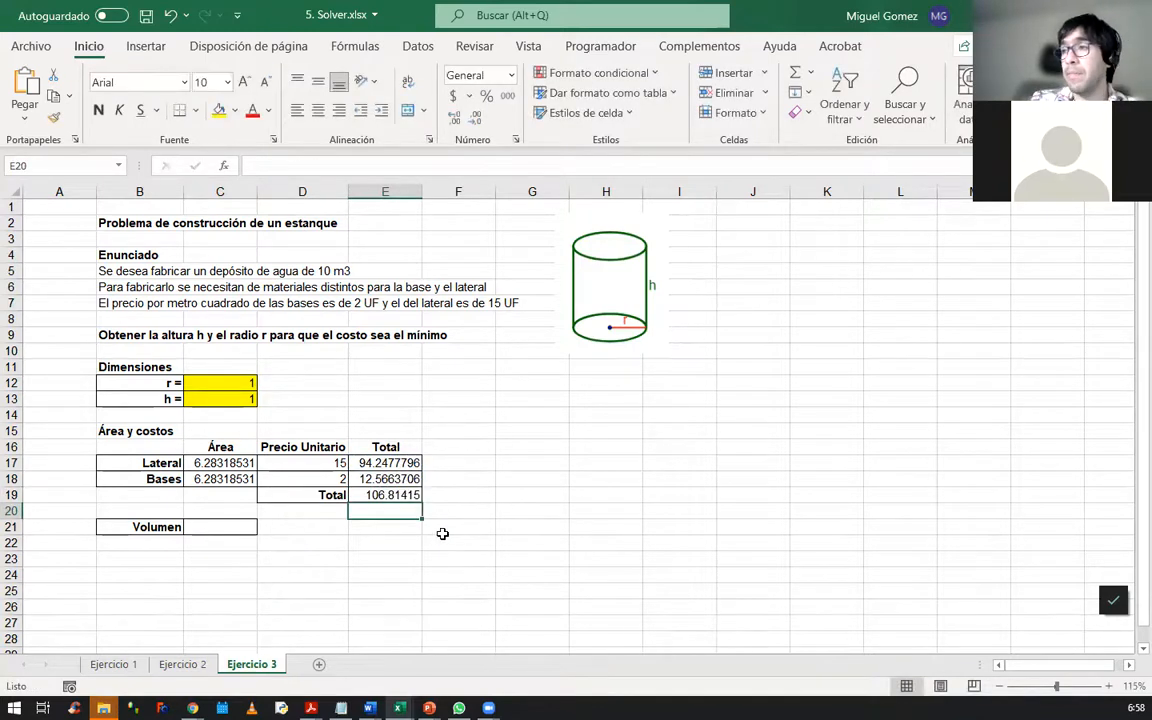
Review the bases area formula in C18 without changing it.
left_click(218, 479)
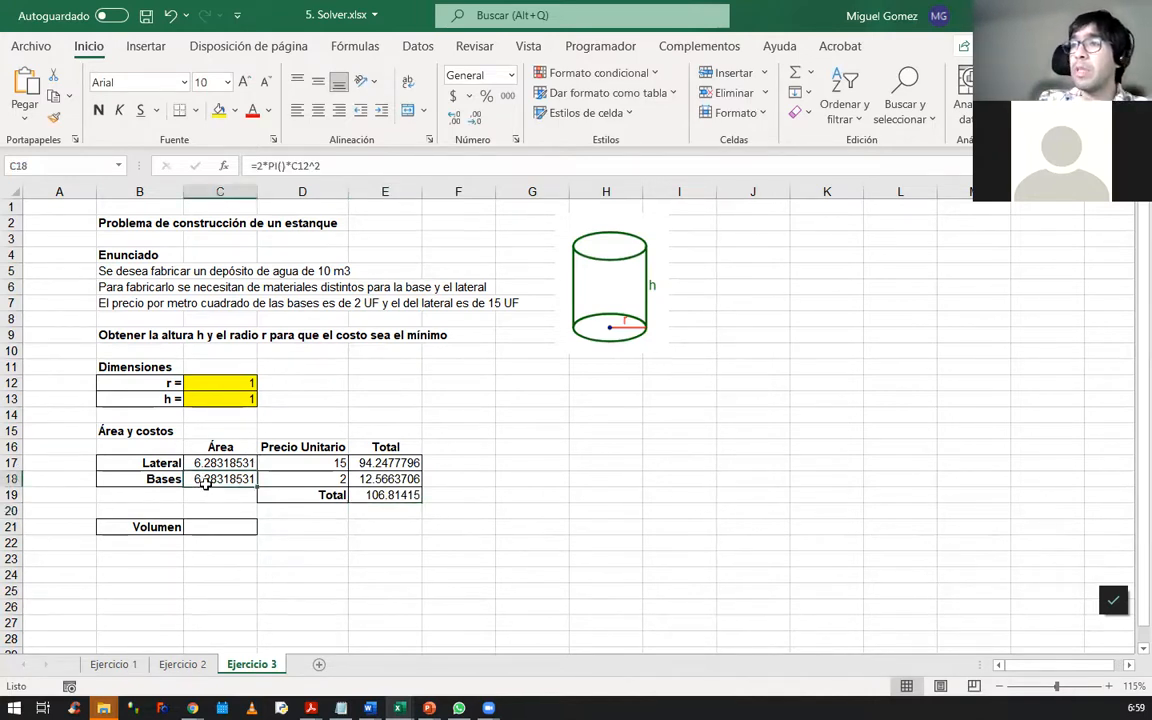
left_click(338, 162)
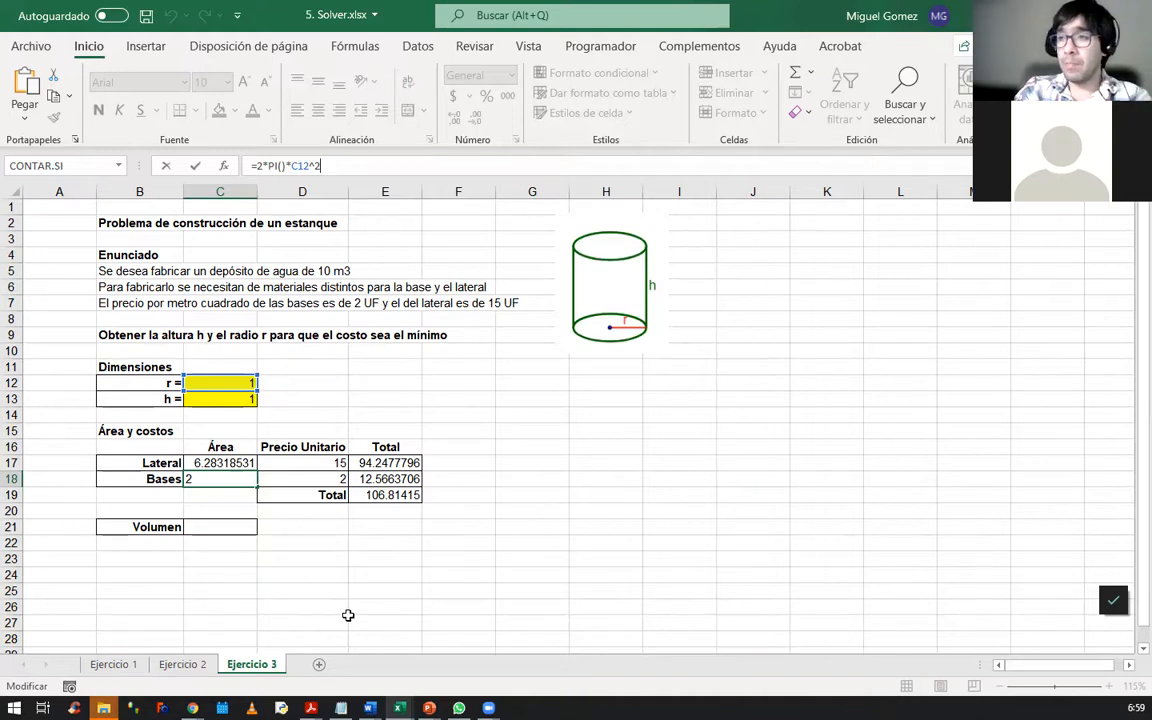
key("Return")
Calculate the tank volume in C21 with =pi()*C12^2*C13.
left_click(208, 525)
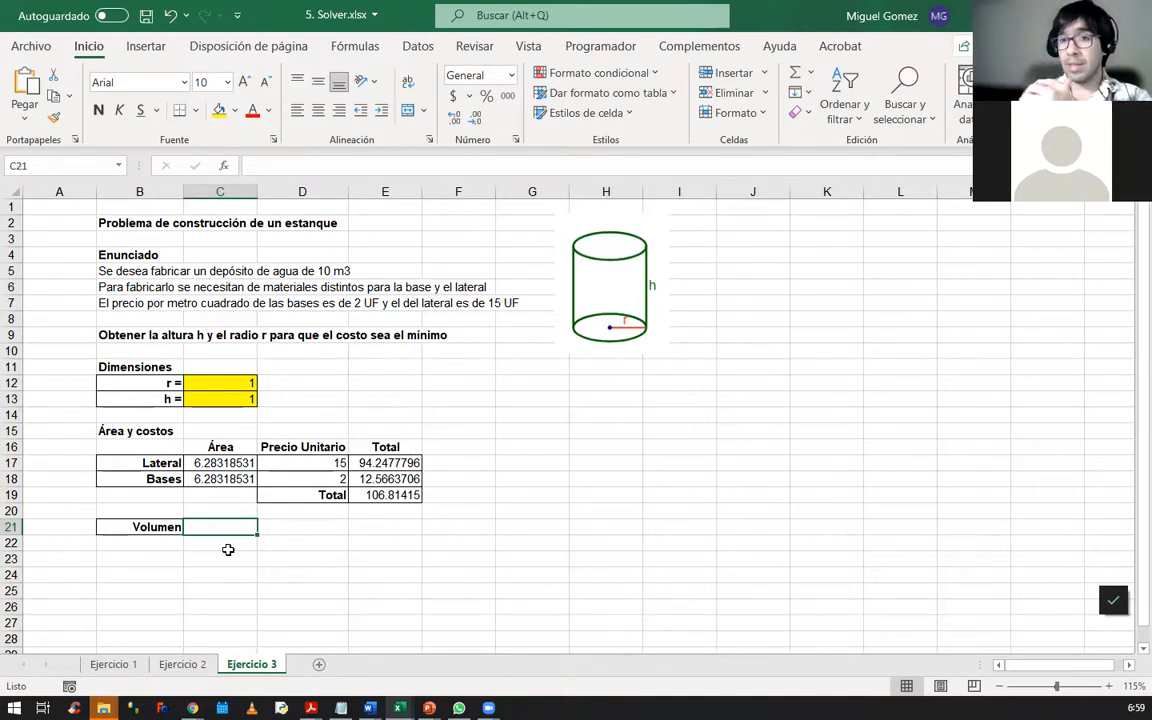
type("=")
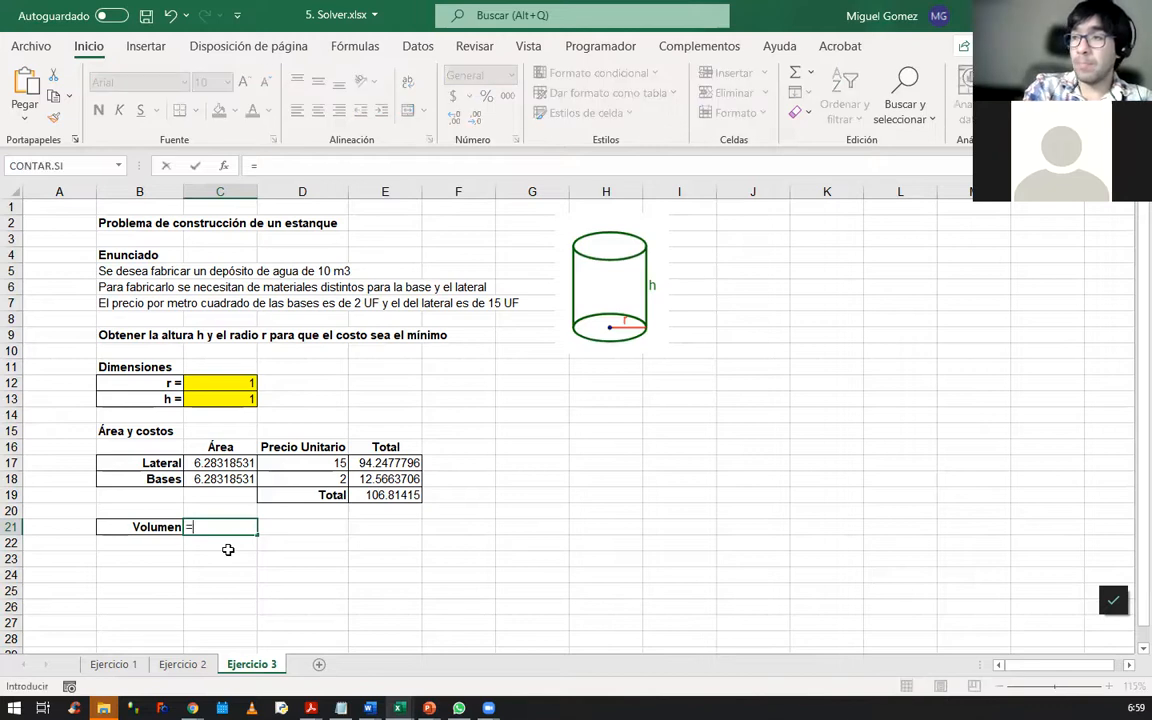
type("pi()*")
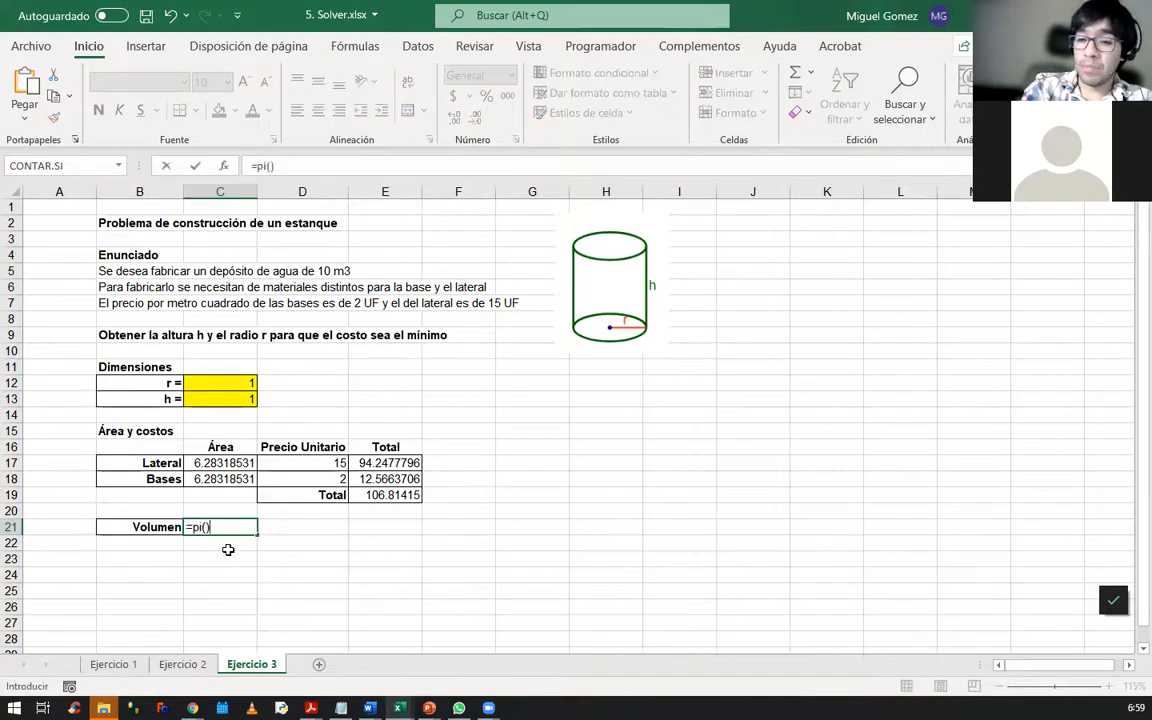
left_click(212, 384)
type("2")
key("BackSpace")
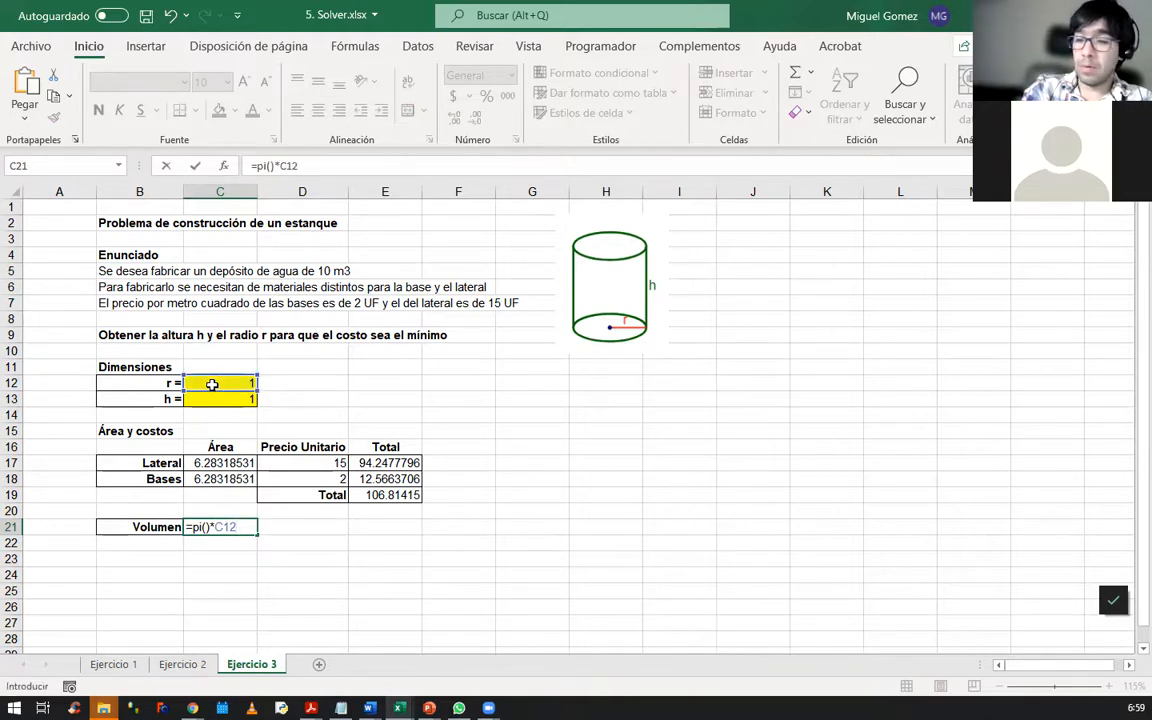
type("^2")
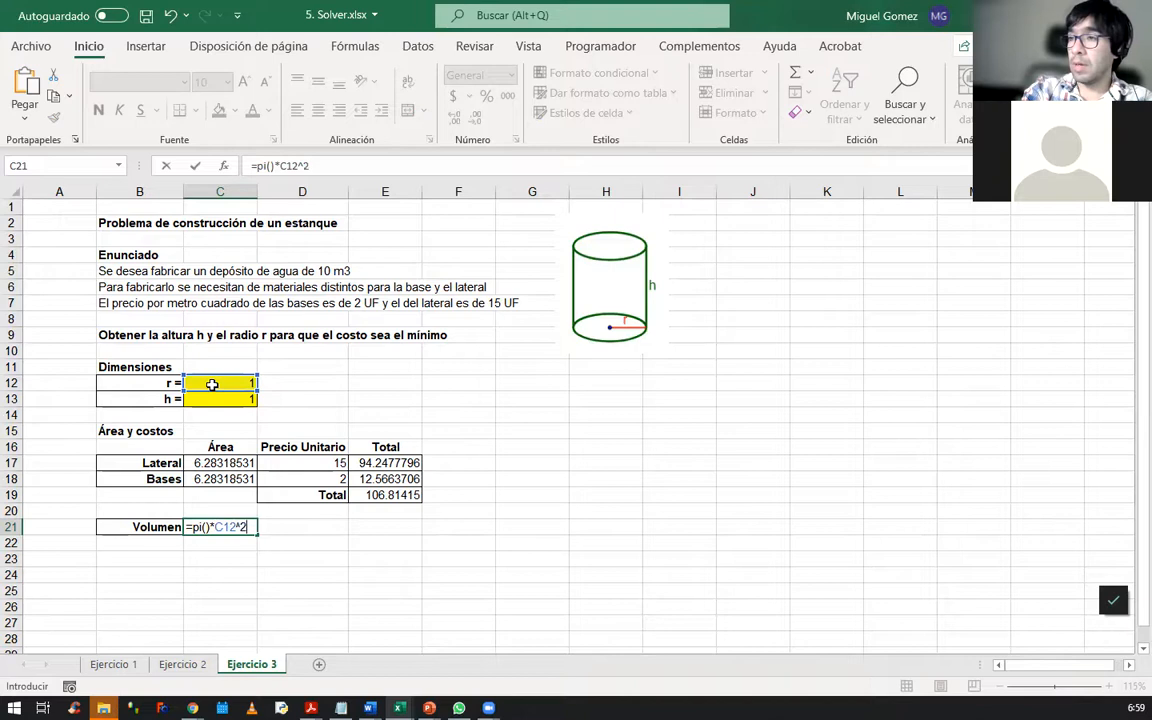
type("*")
left_click(213, 399)
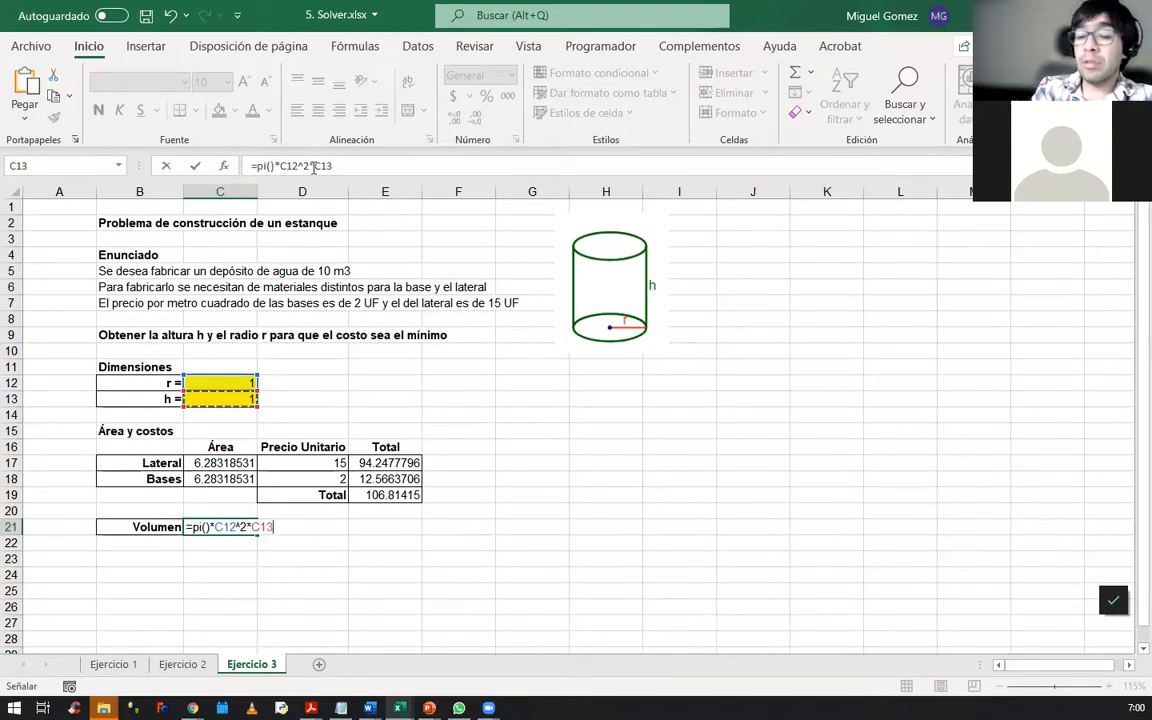
key("Return")
Add the unit label m3 in D21 beside the volume.
key("Right")
key("Up")
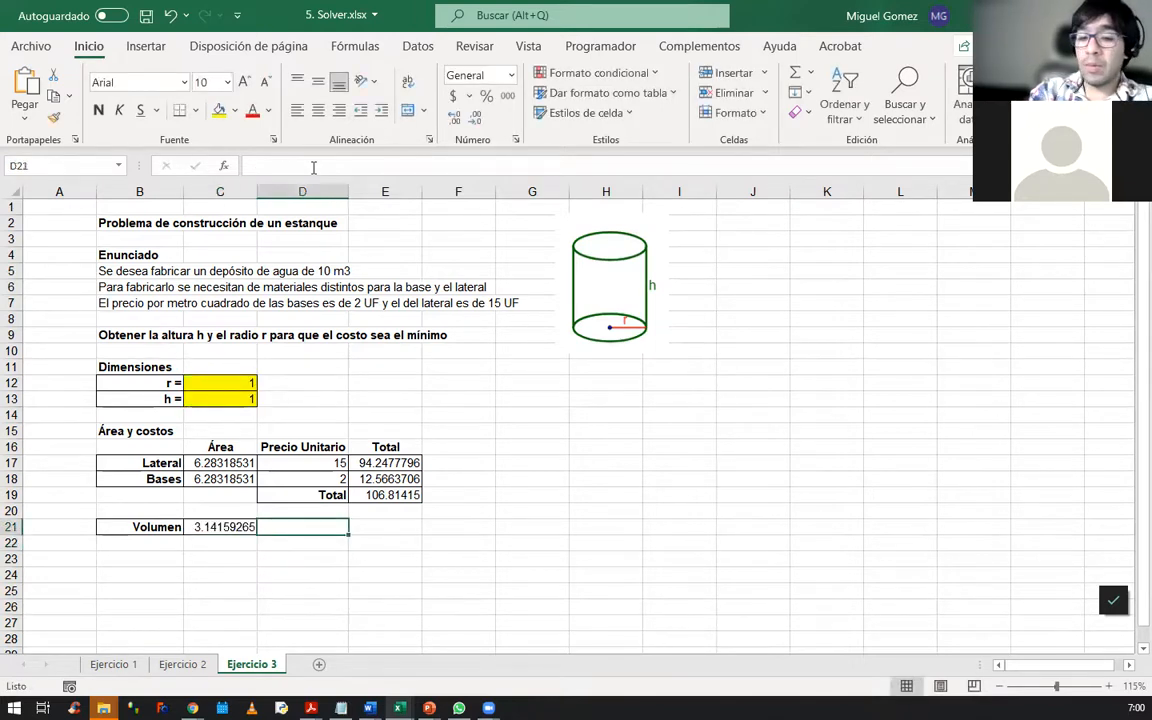
type("m3")
key("Left")
Try a radius of 3 in C12 to test how the areas, costs and volume respond.
key("Left")
key("Up")
key("Up")
key("Up")
key("Up")
key("Up")
key("Up")
key("Up")
key("Up")
key("Right")
key("Up")
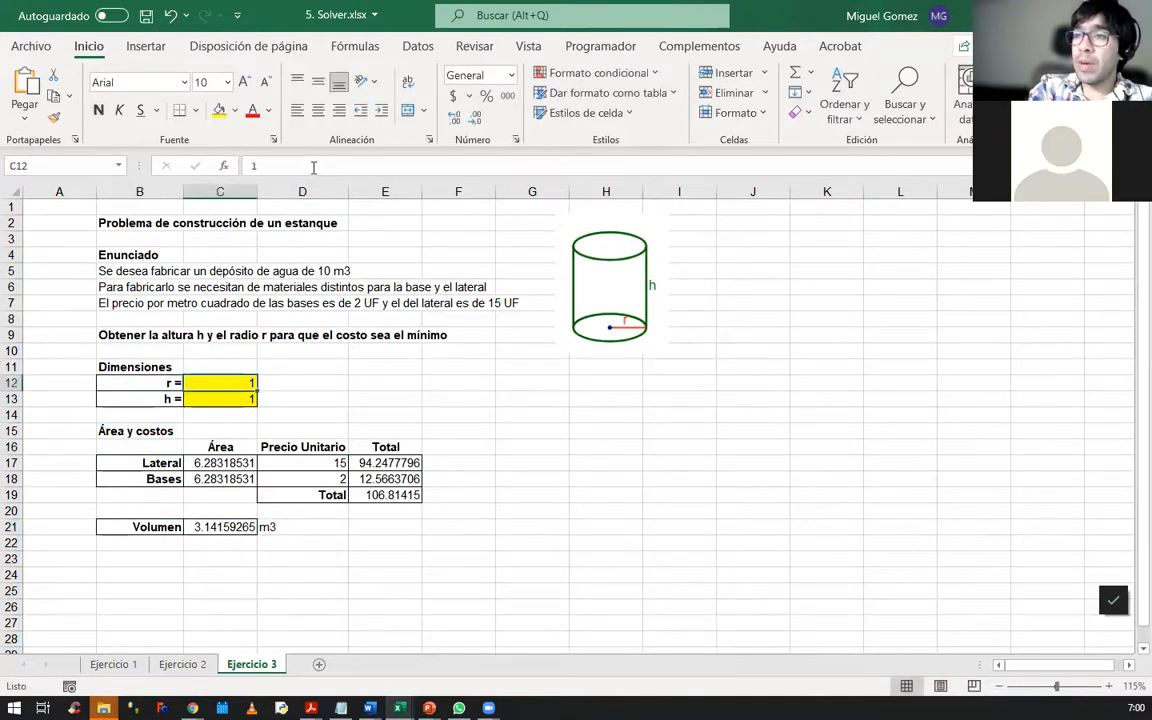
type("3")
key("Return")
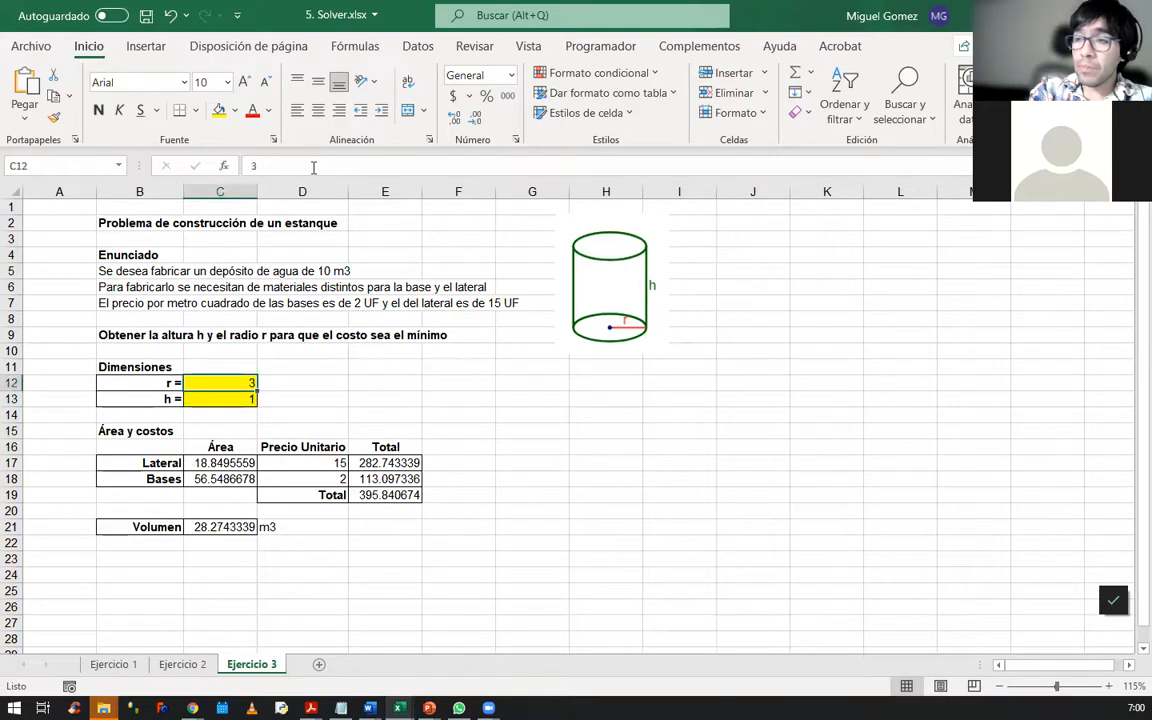
Set the radius in C12 to 2 to test the model with a smaller tank.
key("Up")
type("2")
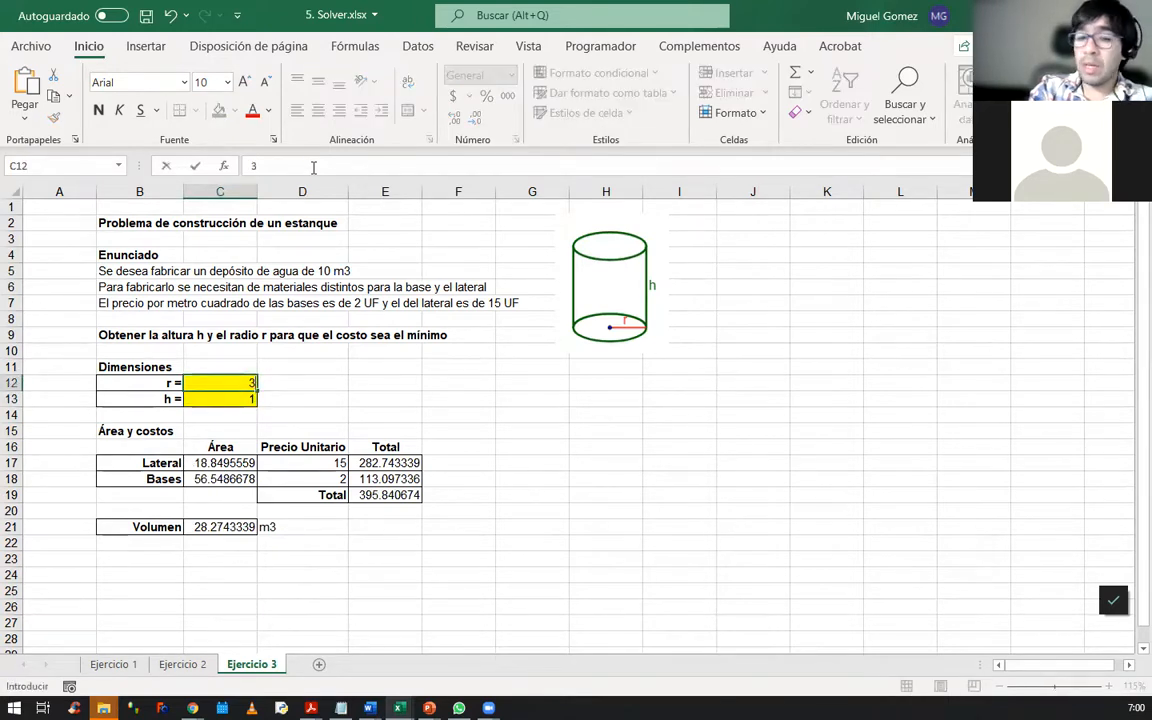
key("Return")
key("Down")
key("Down")
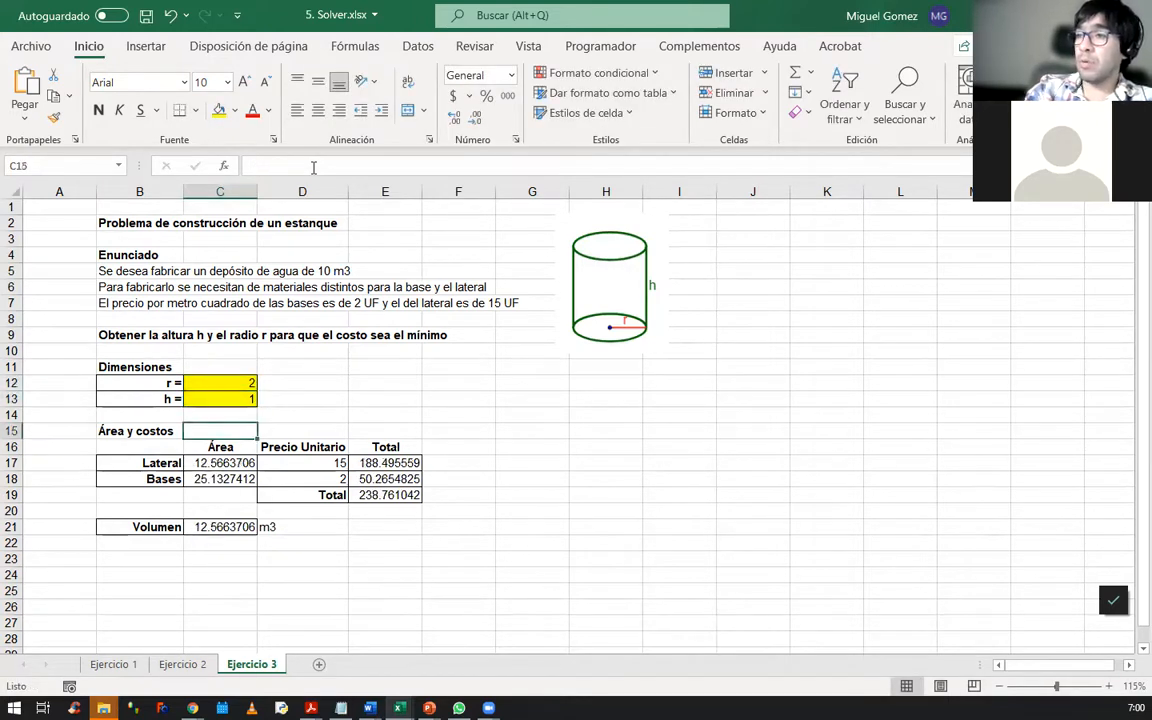
left_click(195, 522)
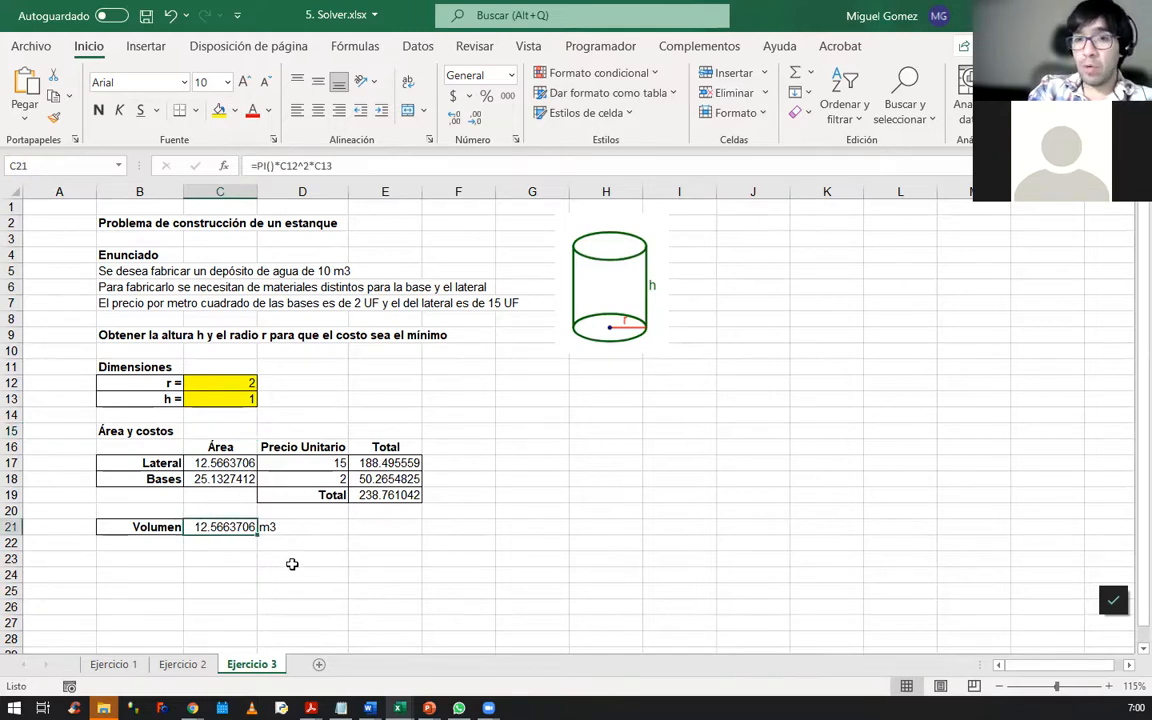
left_click(409, 543)
left_click(599, 529)
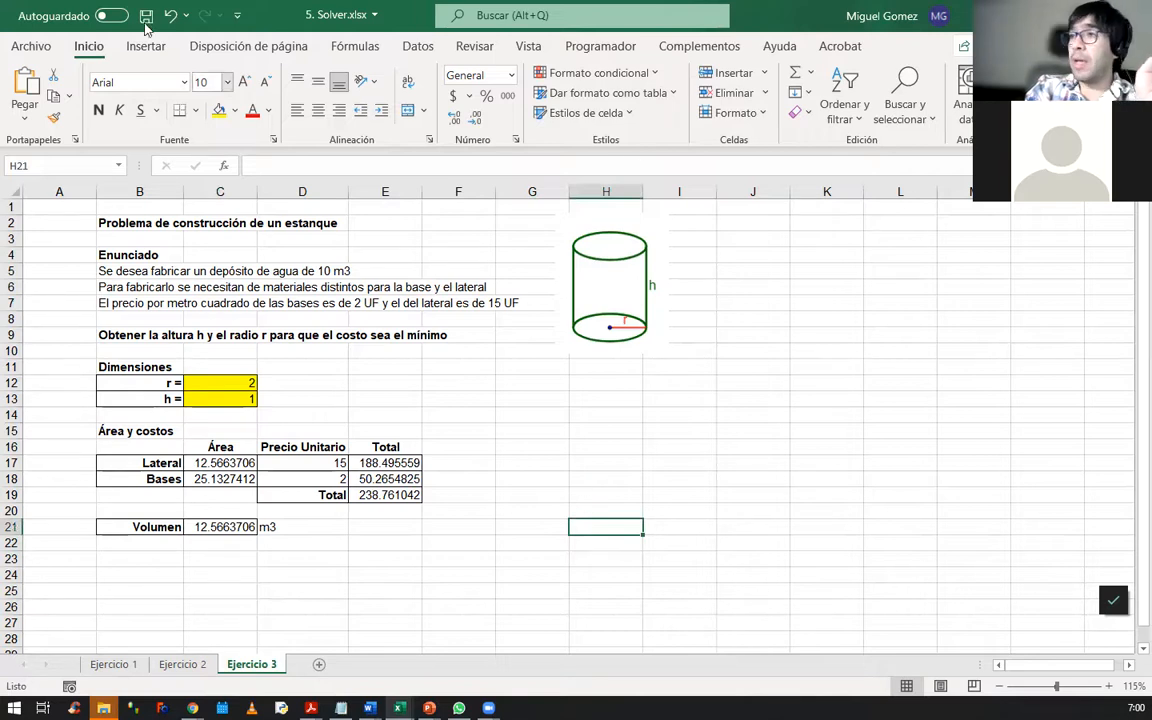
Open Solver, reset all its options and cell selections, and move the dialog closer to the model.
left_click(474, 46)
left_click(418, 46)
left_click(474, 46)
left_click(416, 46)
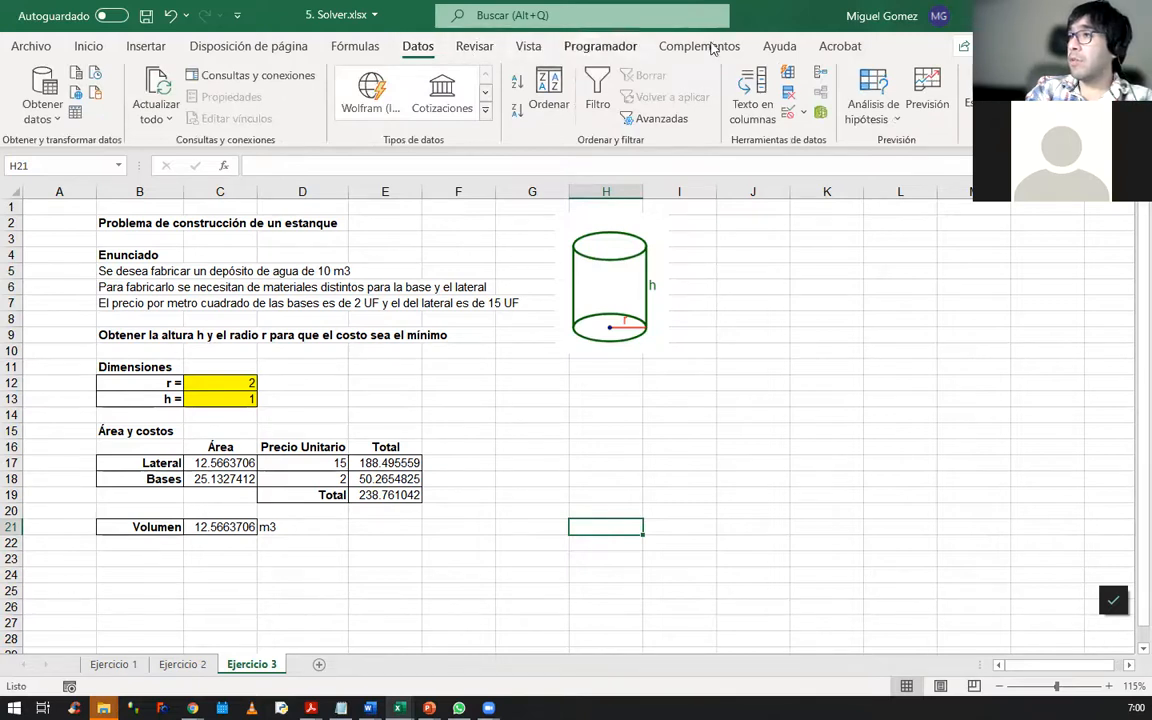
left_click(1050, 76)
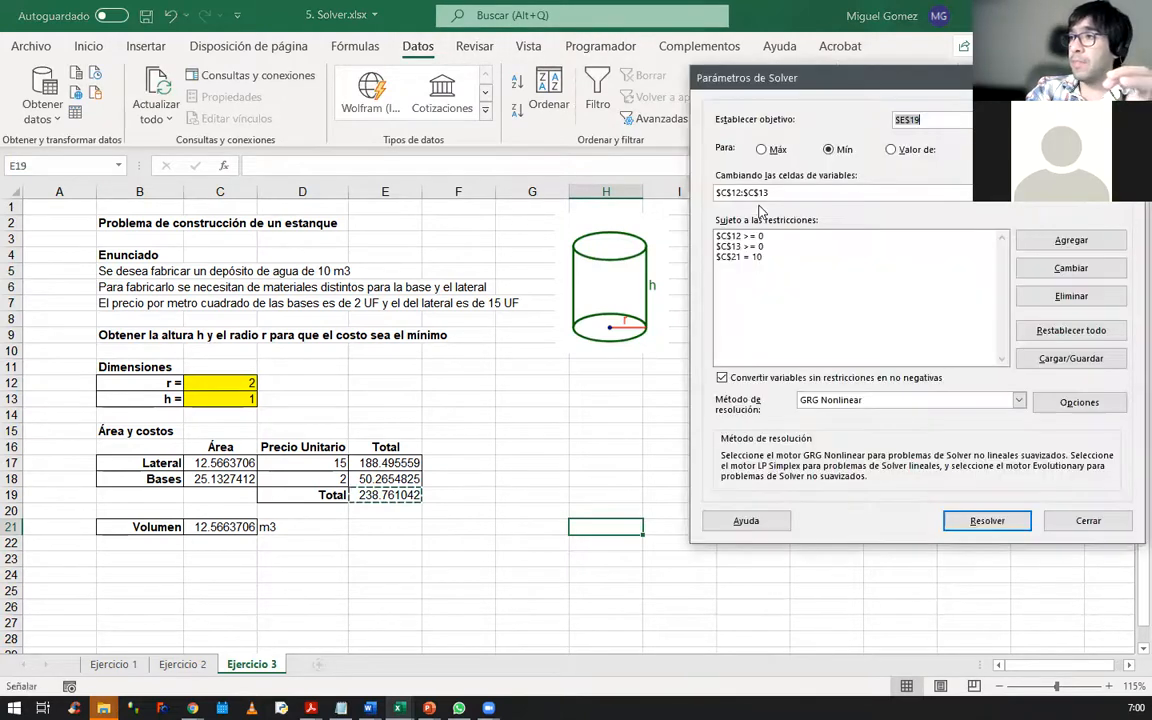
left_click(1080, 290)
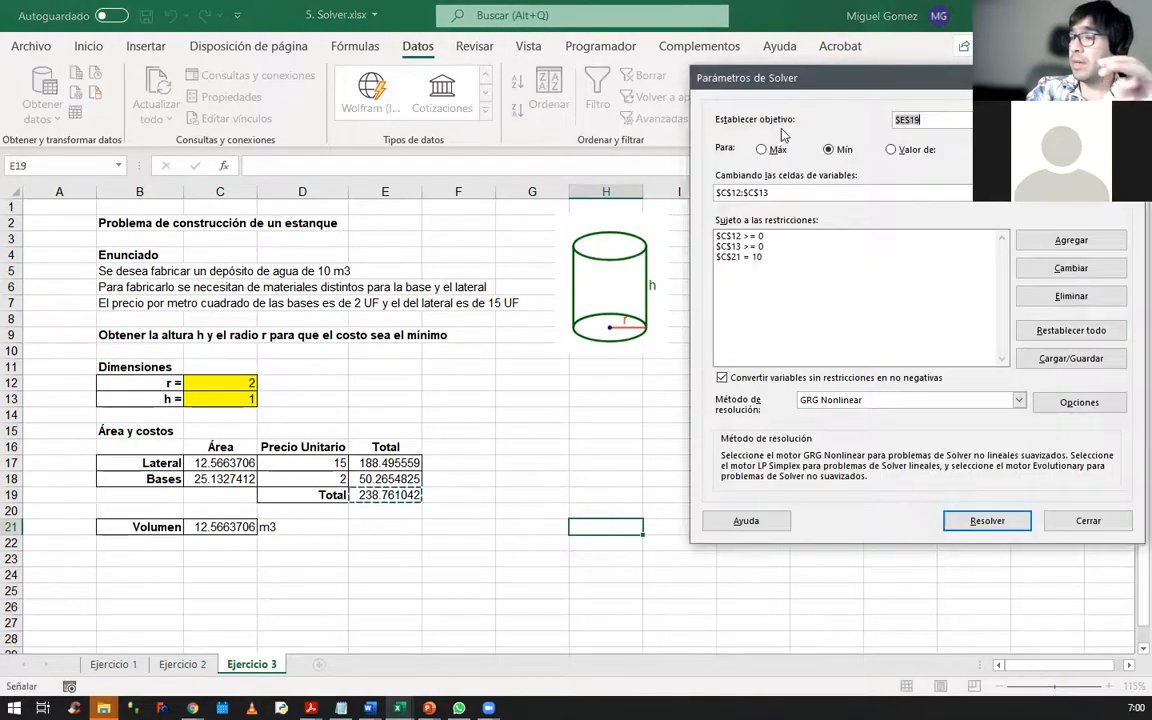
left_click(1086, 328)
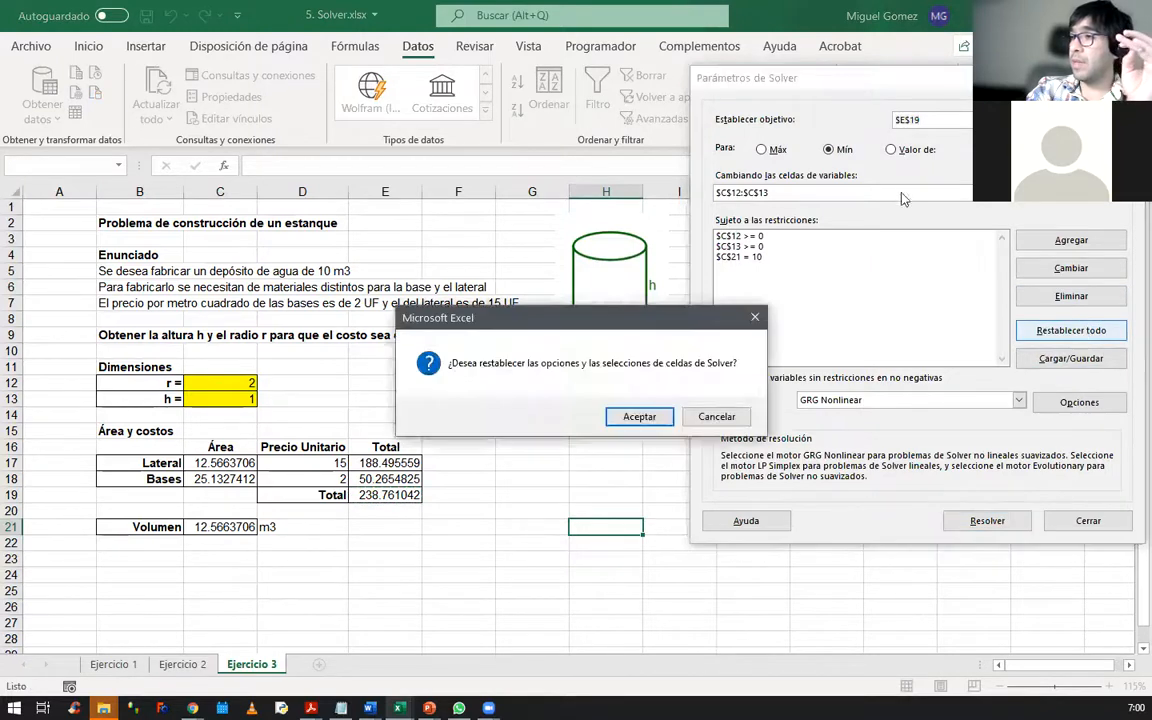
left_click(620, 413)
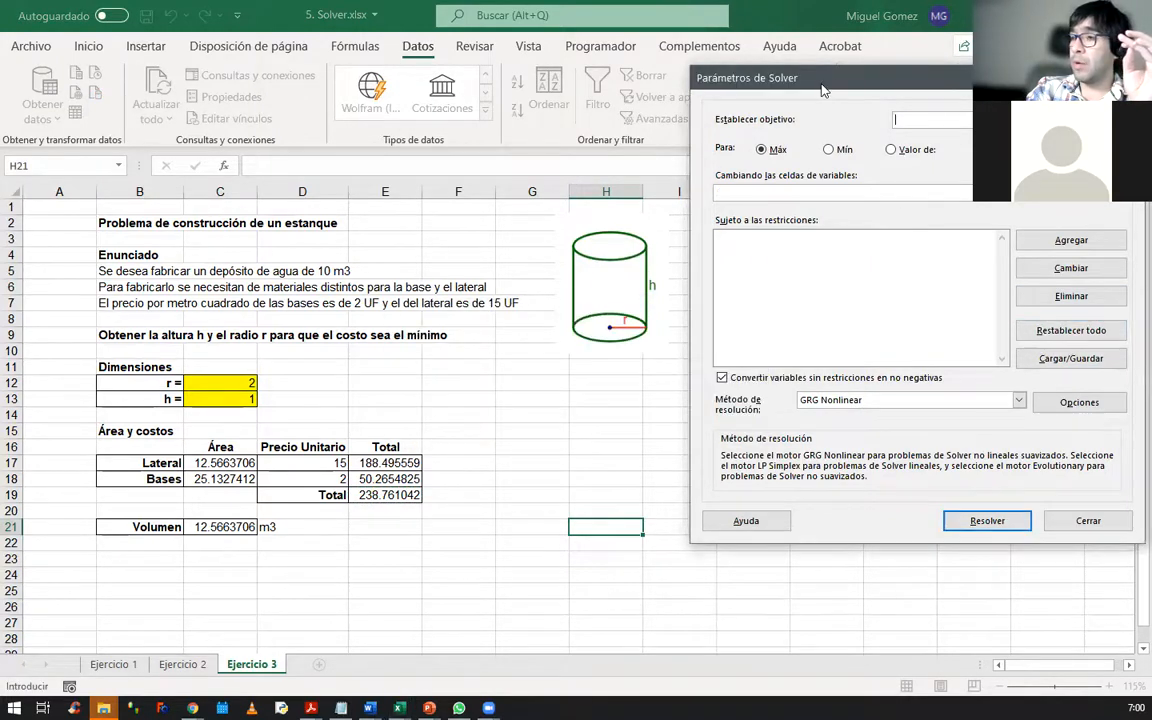
left_click_drag(822, 88, 712, 148)
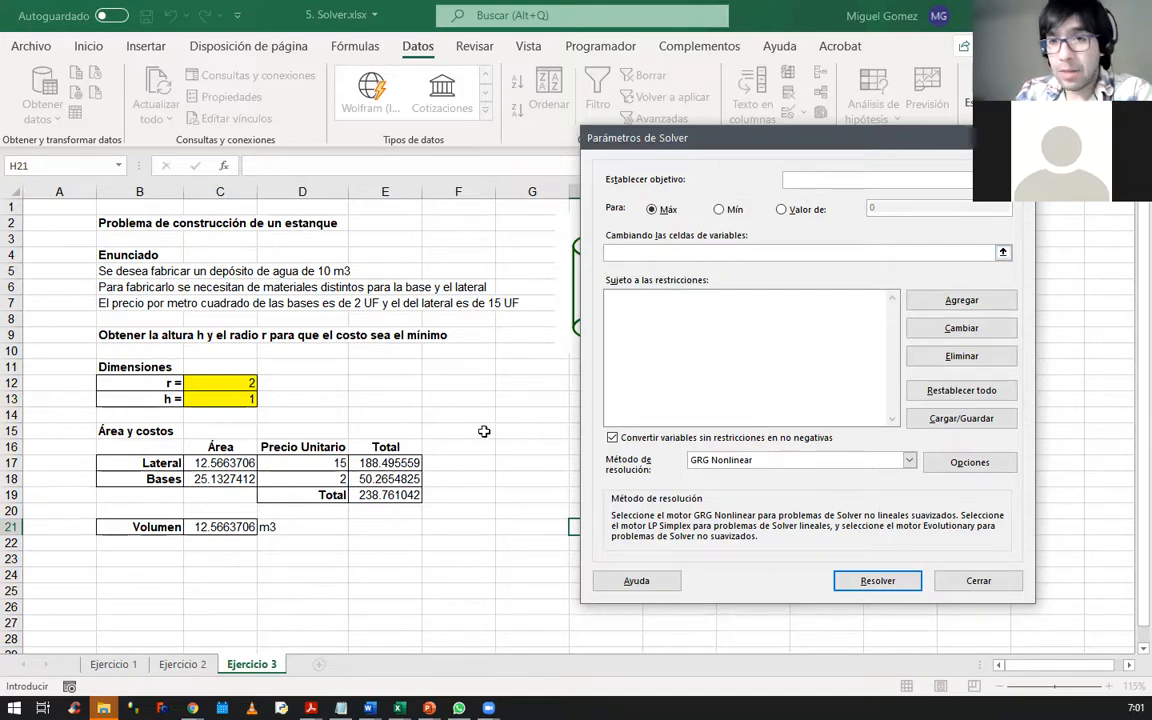
Try setting the tank volume in C21 as the Solver objective with a target value of 10.
left_click(211, 522)
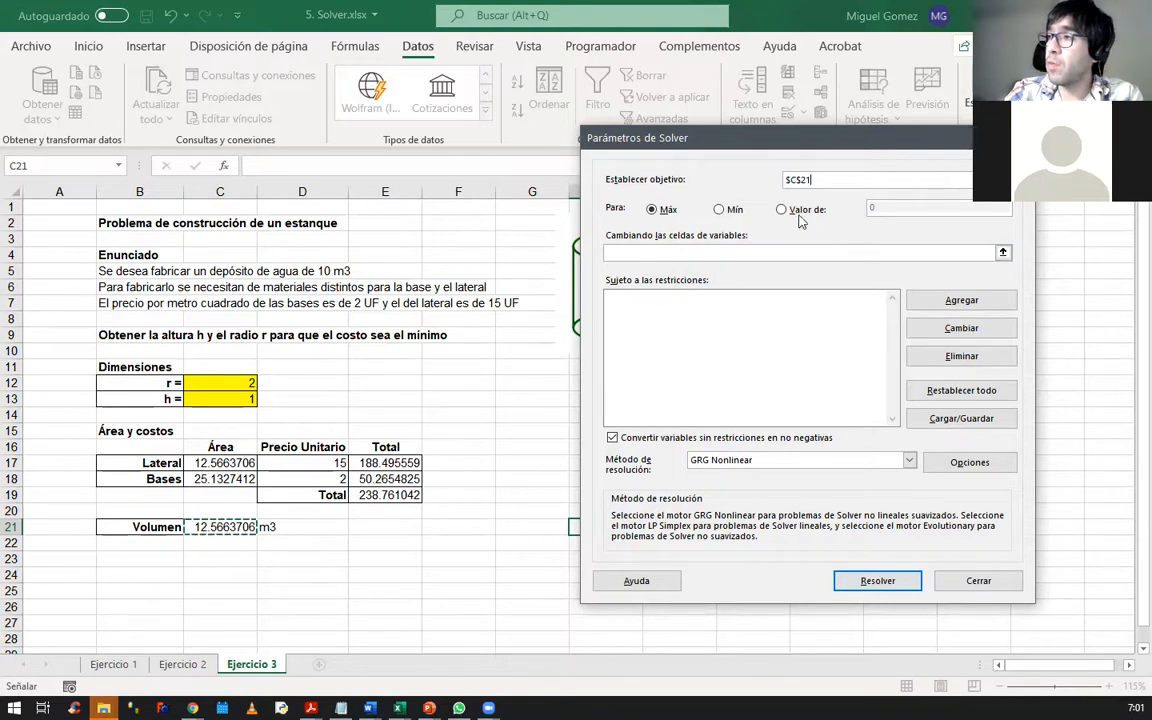
left_click(885, 207)
type("10")
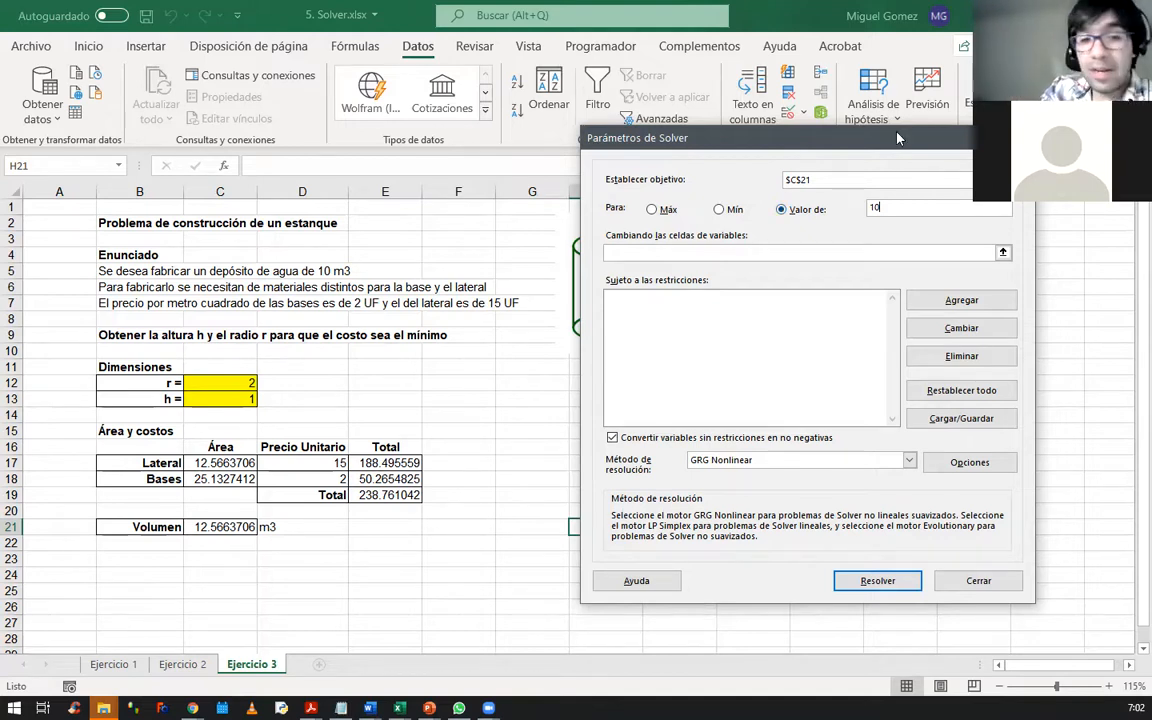
left_click(852, 178)
left_click(901, 214)
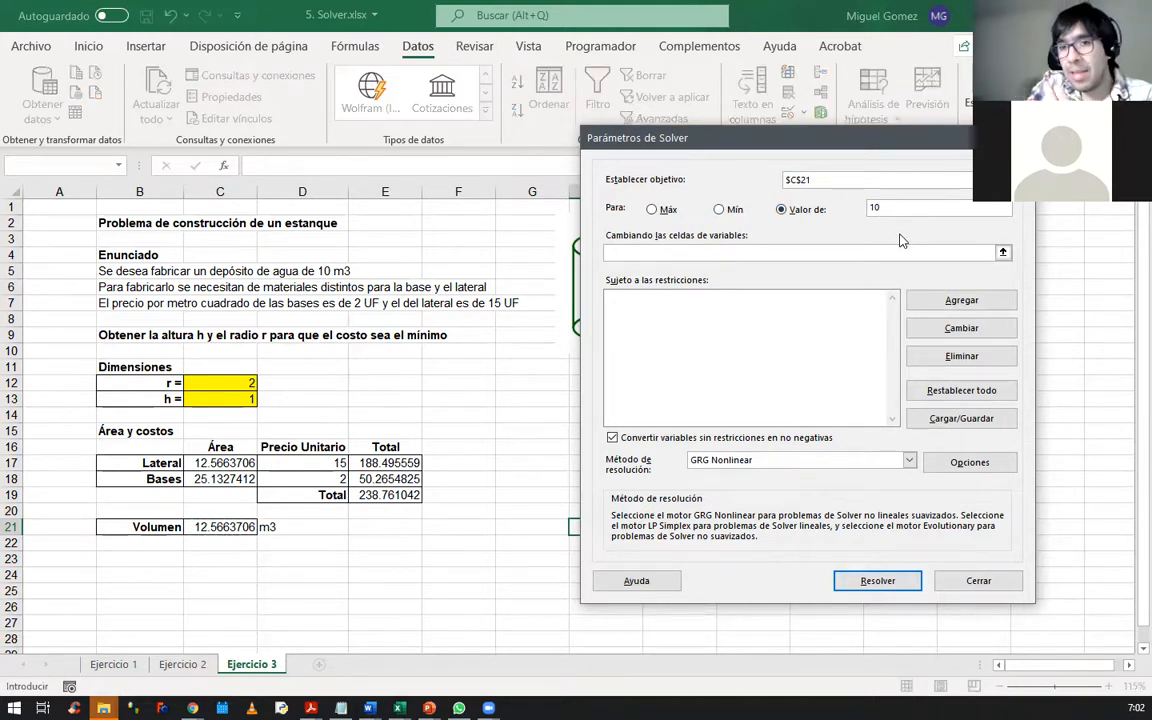
left_click(829, 182)
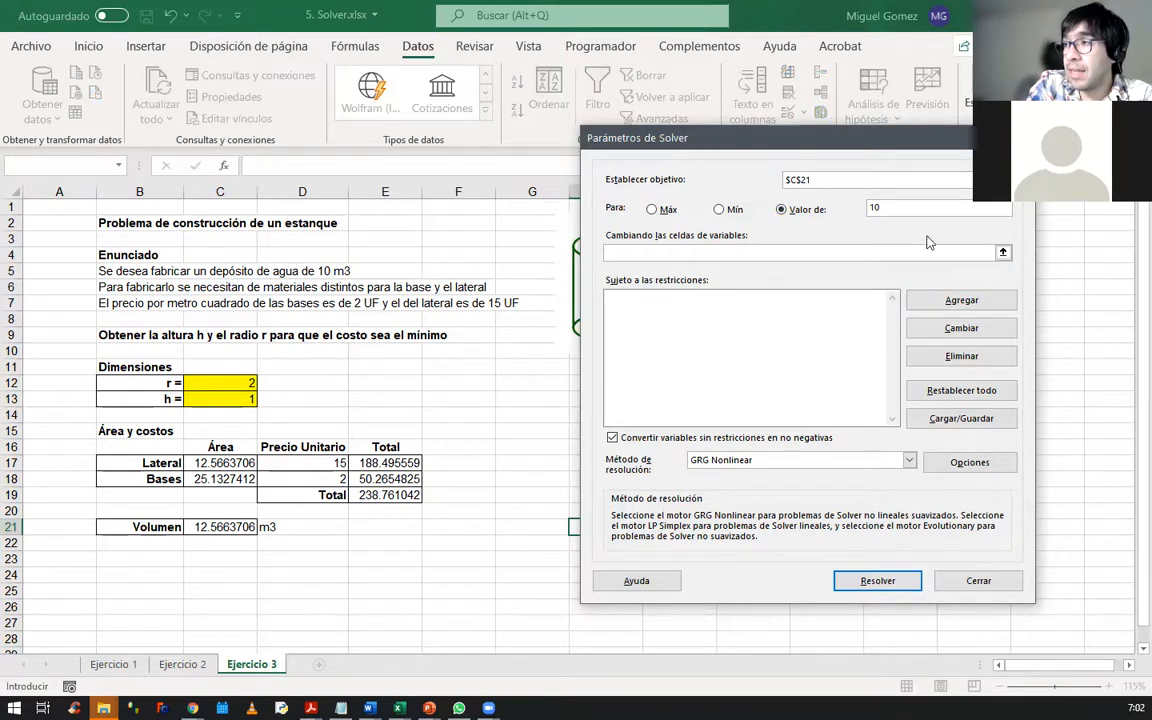
left_click(923, 205)
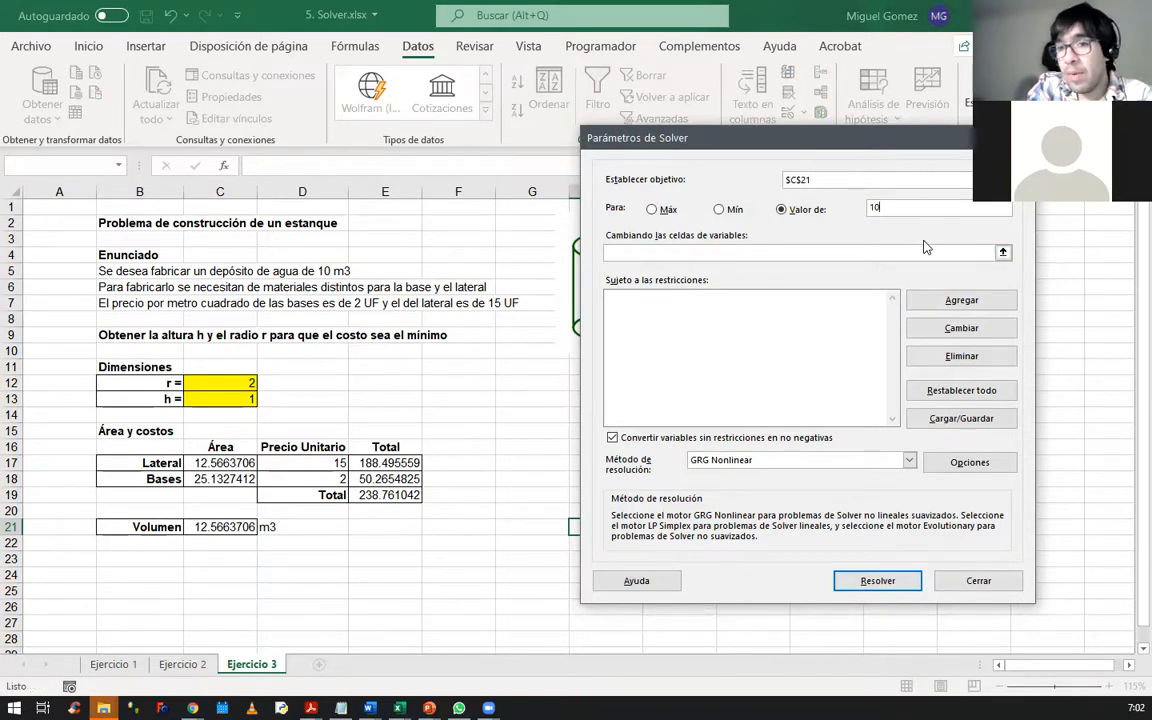
left_click(696, 343)
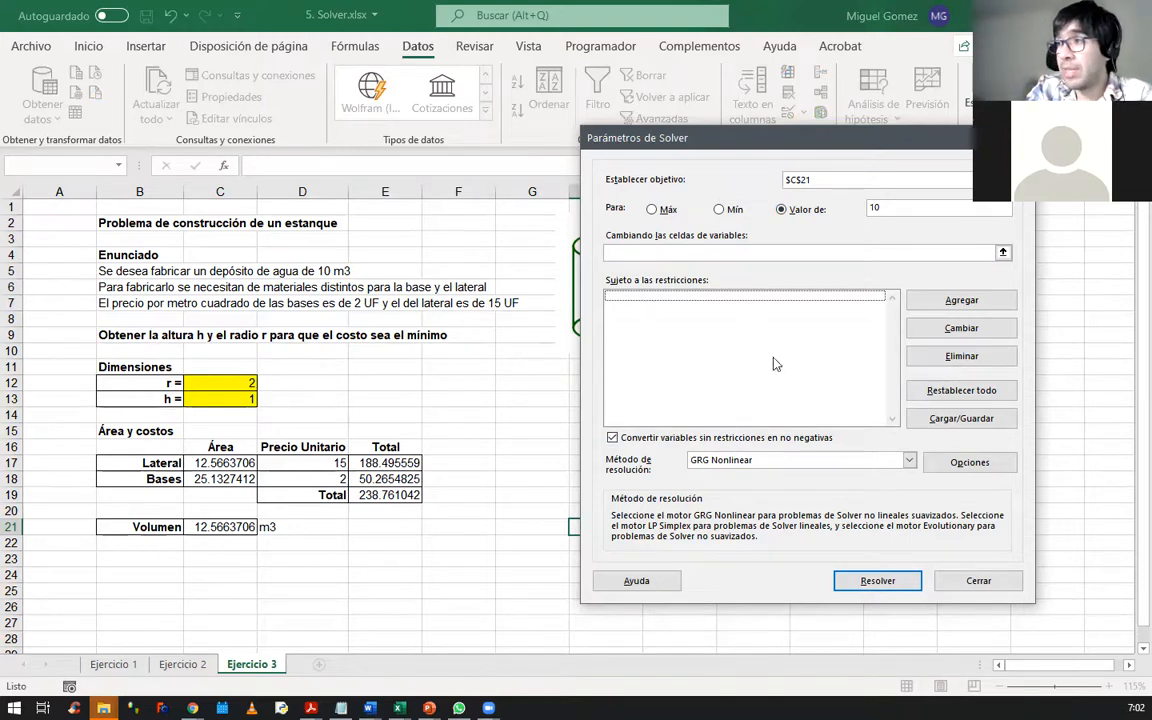
left_click(961, 300)
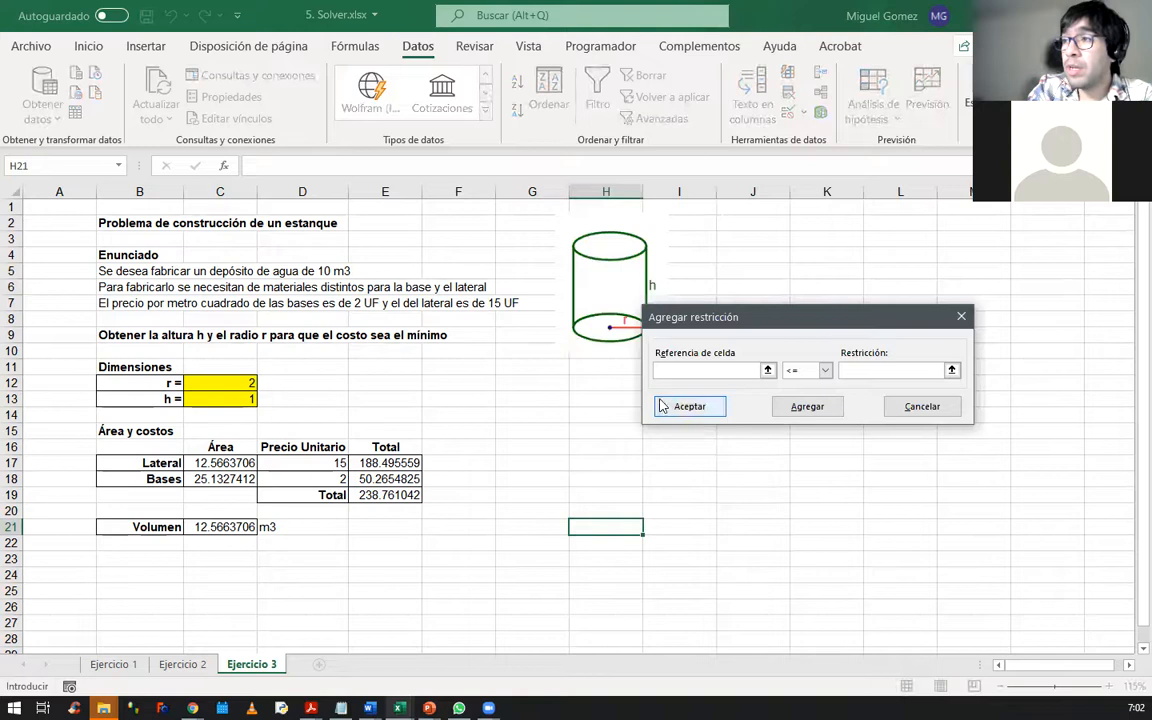
left_click_drag(700, 330, 686, 330)
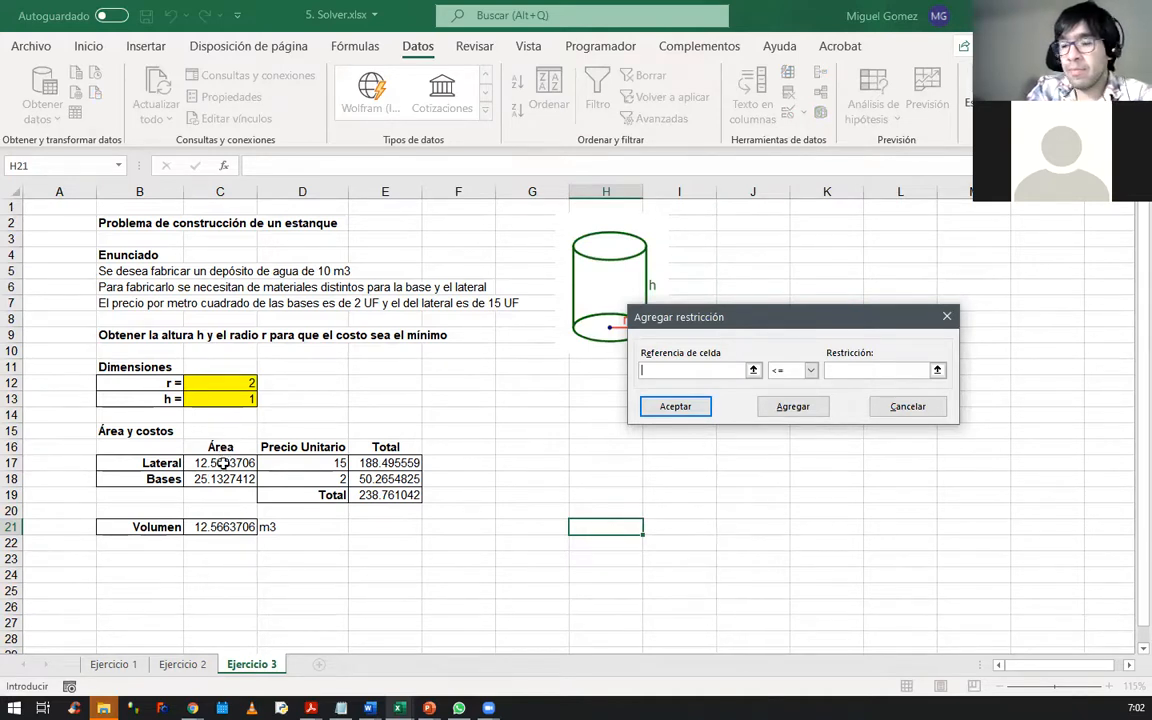
left_click(902, 412)
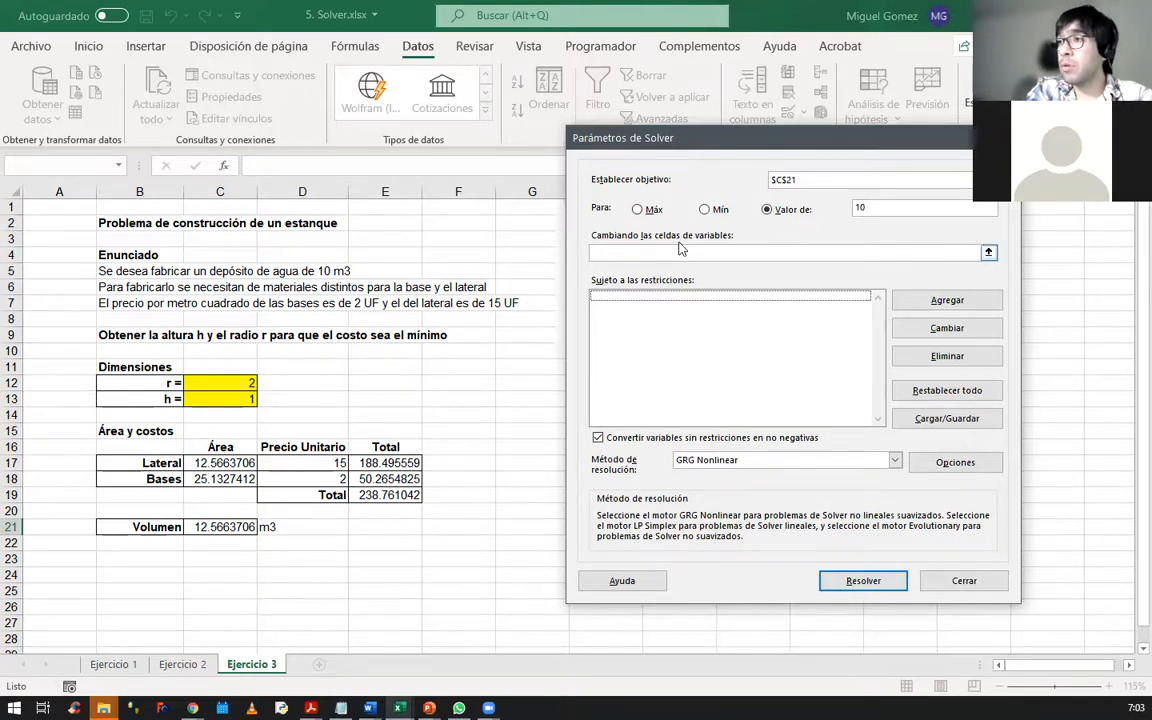
Set Solver to minimize the total cost in E19 by changing the radius and height cells C12:C13.
left_click(818, 181)
left_click(819, 183)
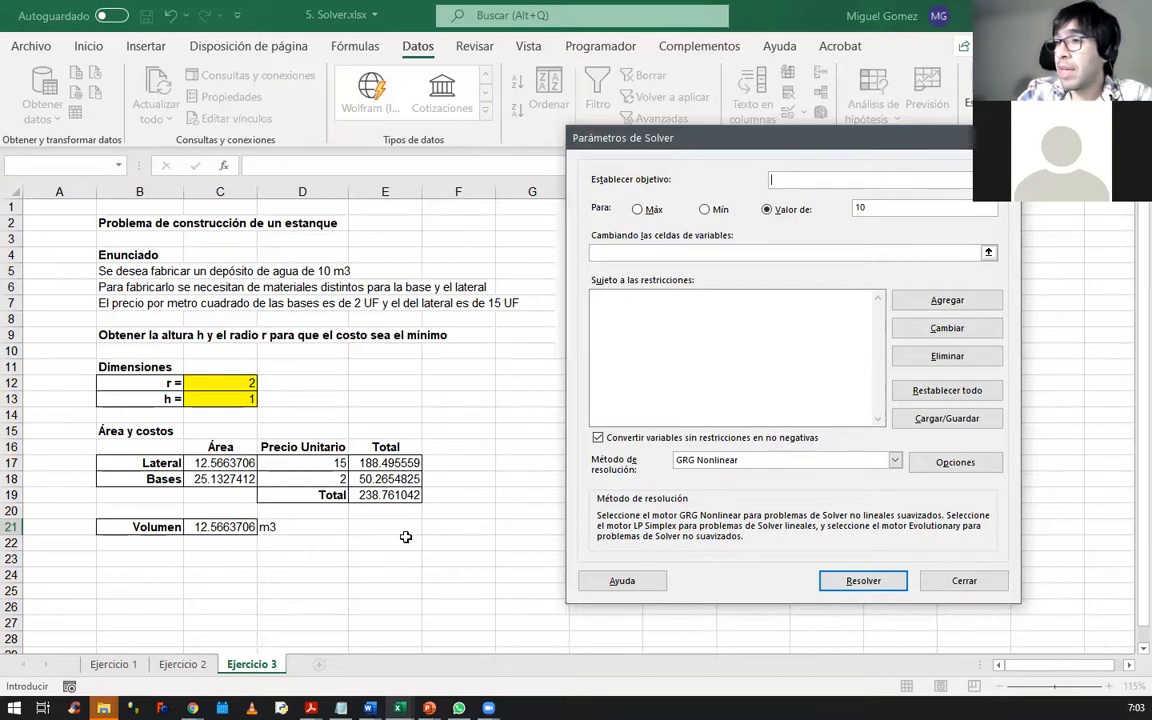
left_click(395, 497)
left_click(704, 210)
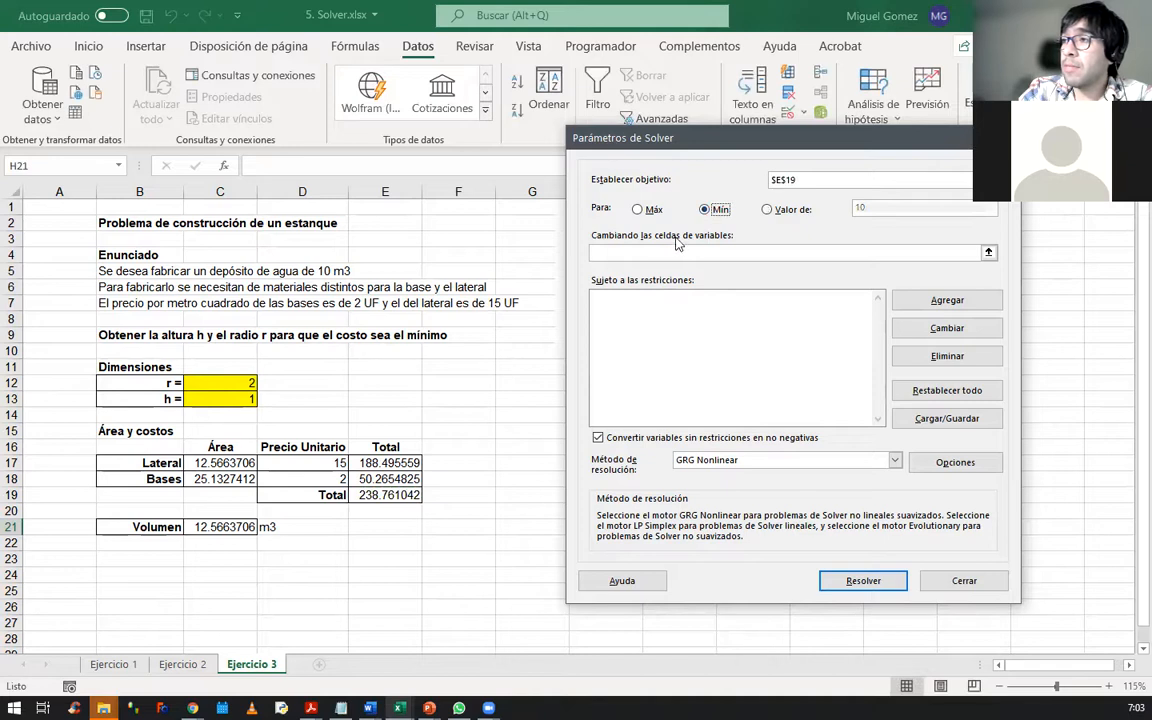
left_click(662, 254)
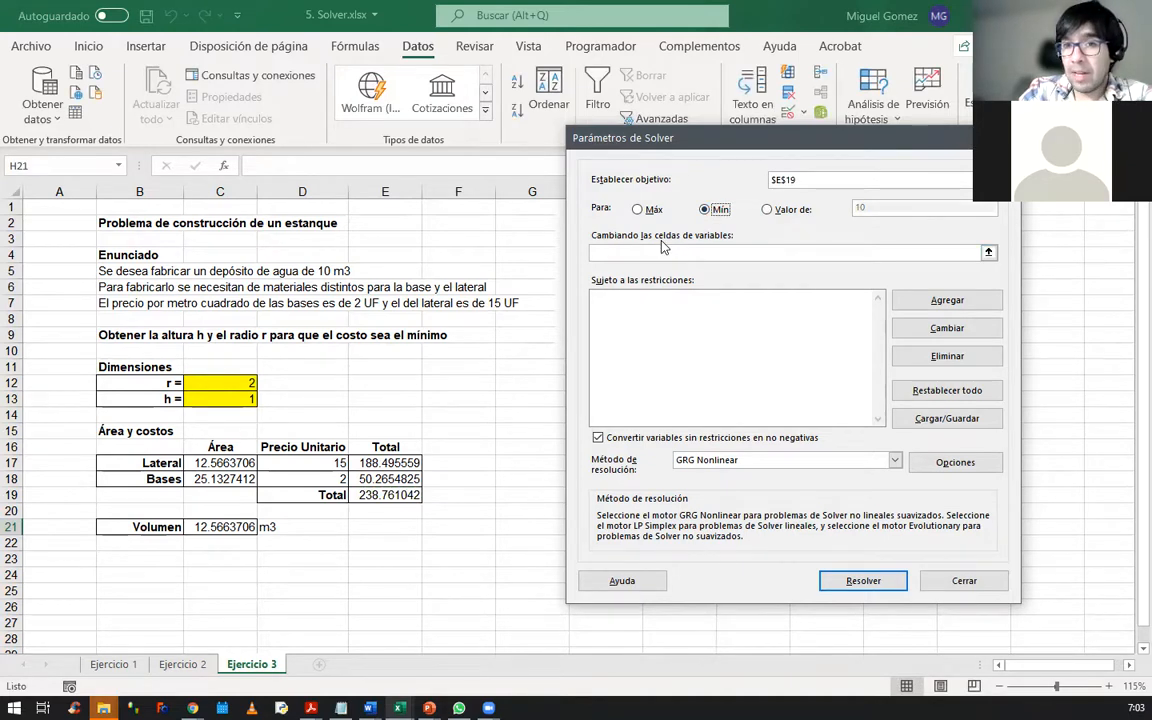
left_click_drag(222, 384, 222, 400)
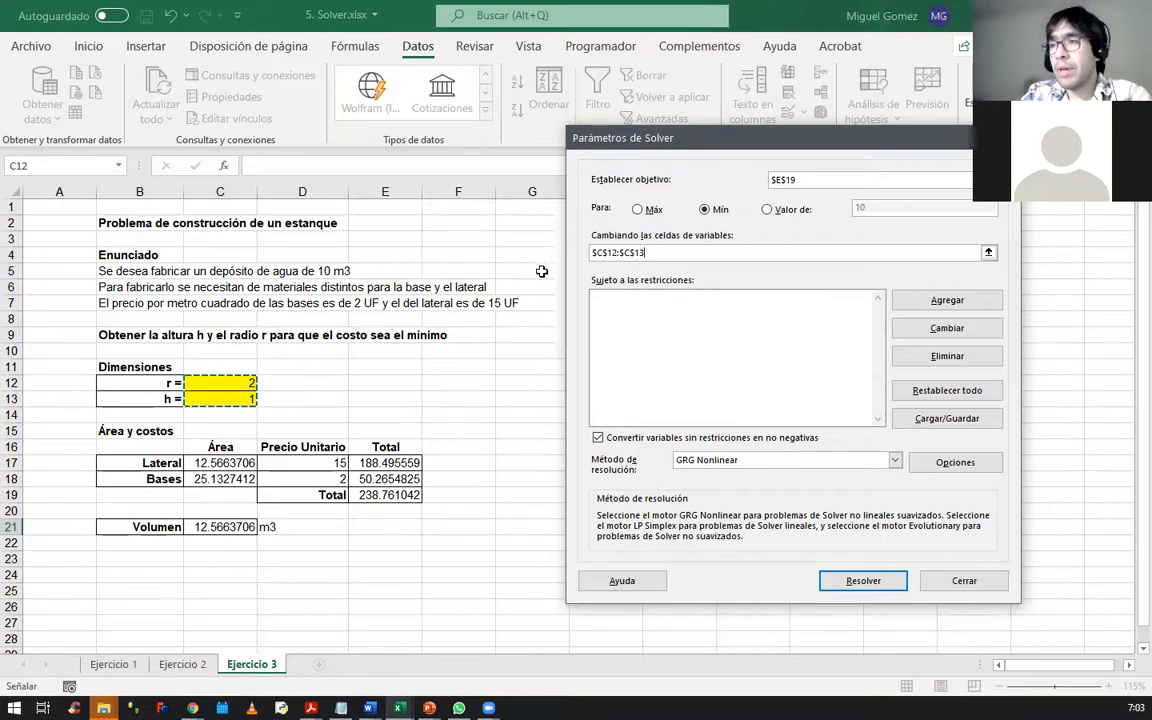
Add a Solver constraint that makes the tank volume in C21 equal to 10.
left_click(668, 293)
left_click(659, 309)
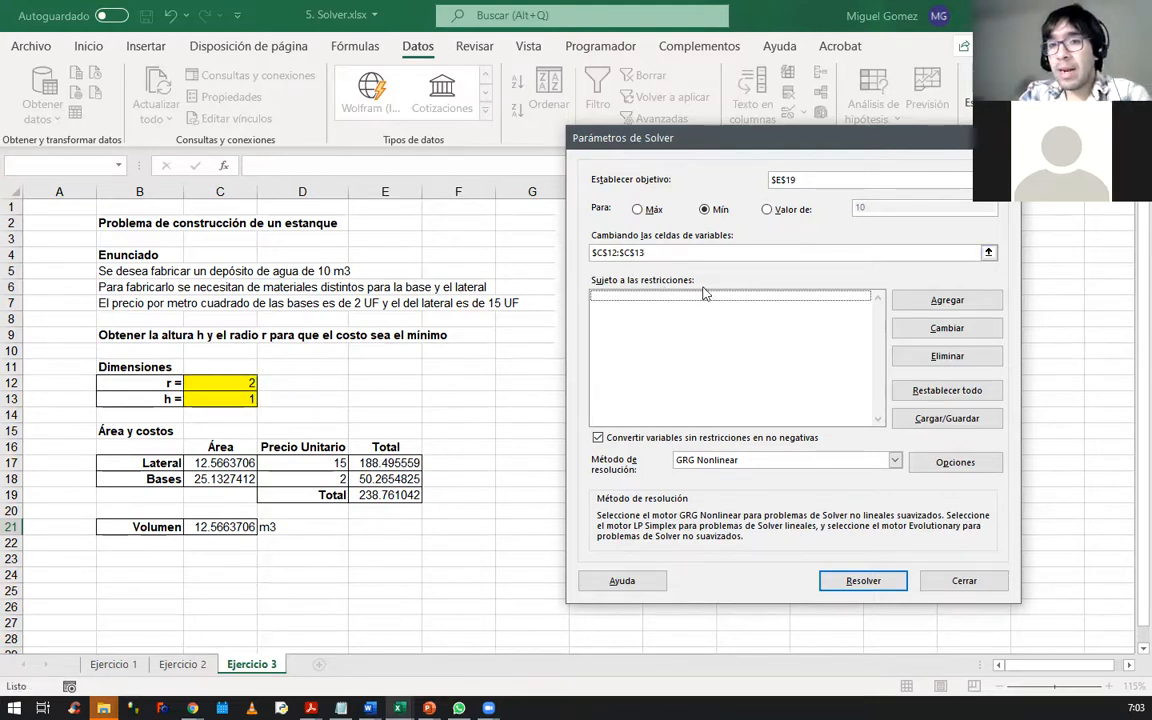
left_click(910, 301)
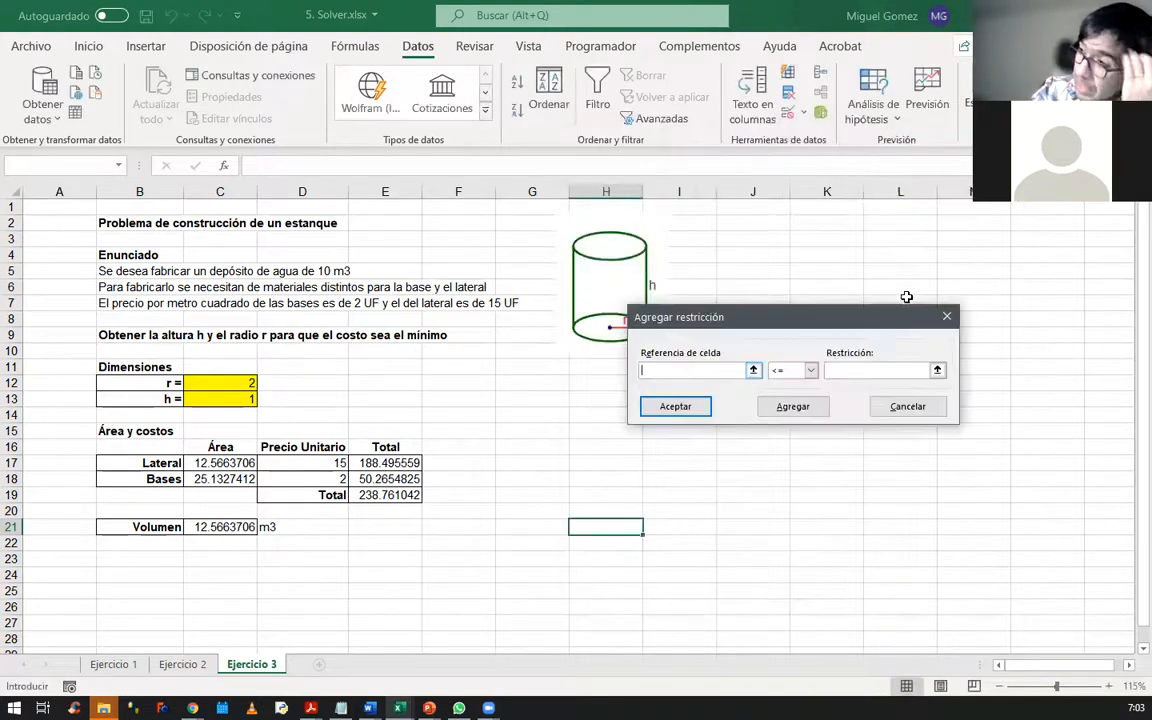
left_click(240, 532)
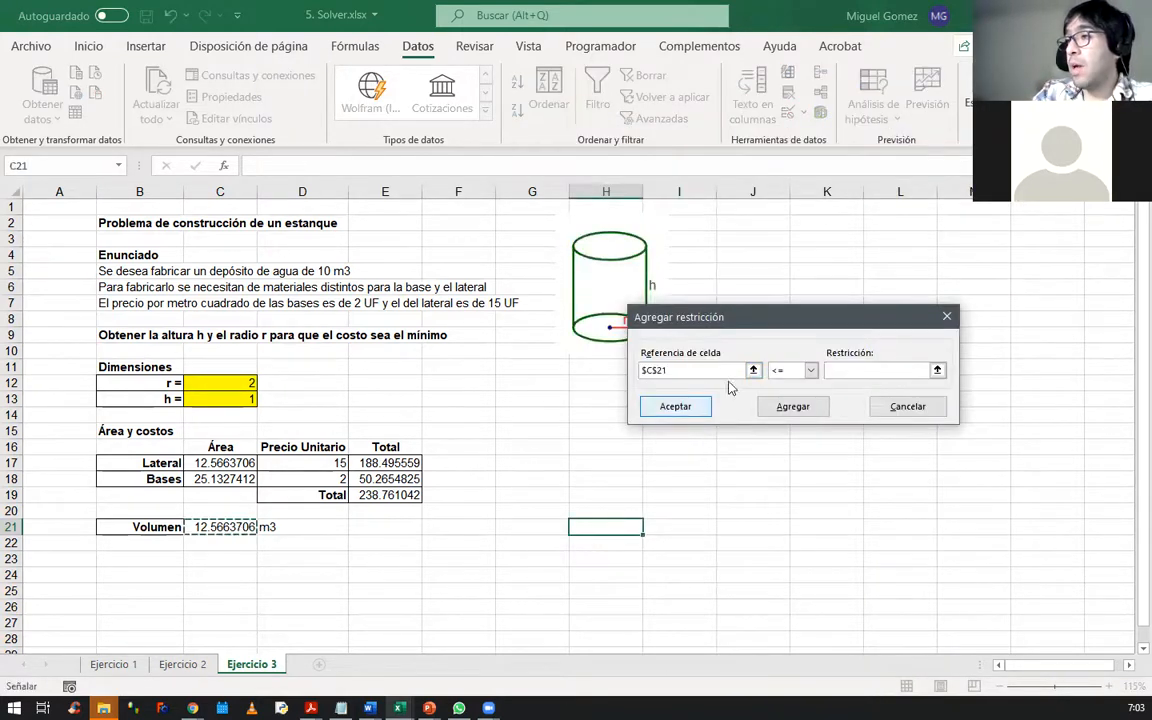
left_click(811, 370)
left_click(776, 395)
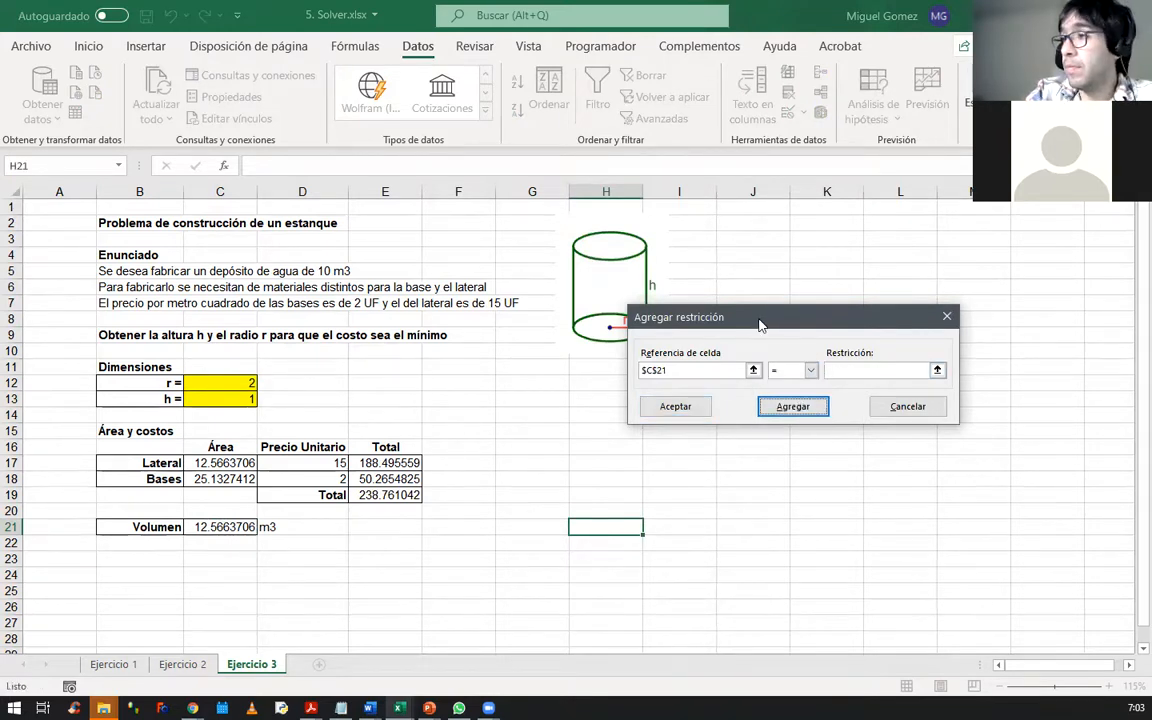
left_click(860, 366)
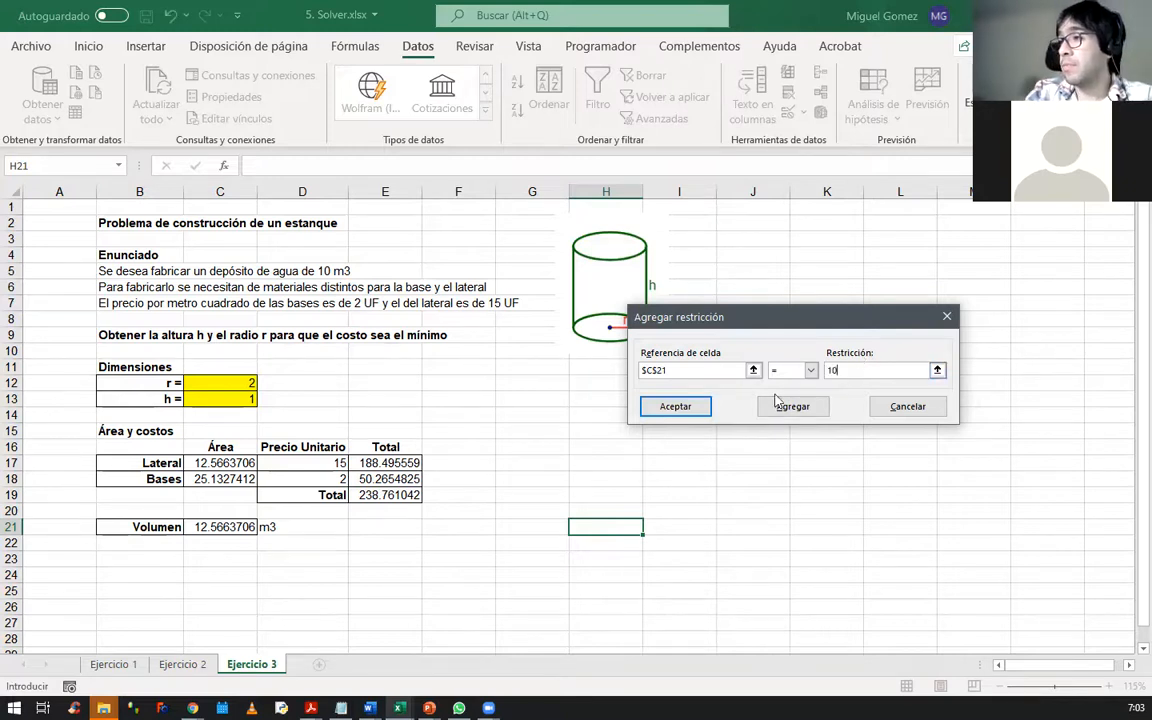
left_click(676, 406)
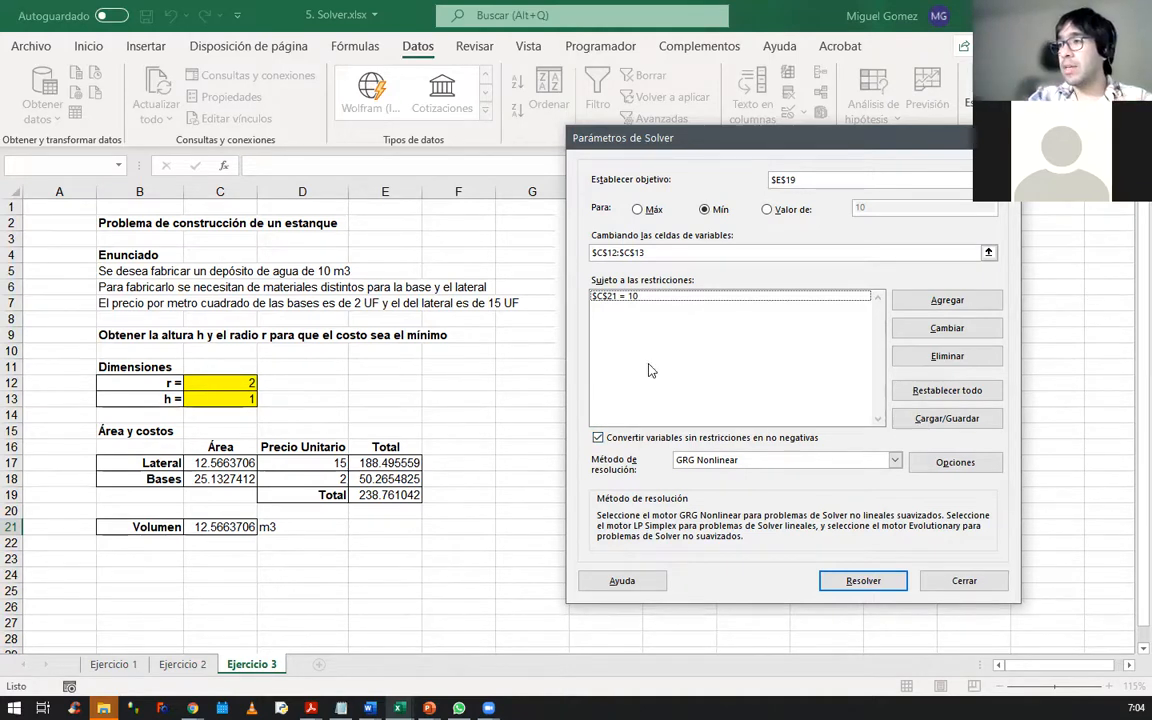
Try solving the tank model with the Simplex LP method and close the Solver results.
left_click(895, 460)
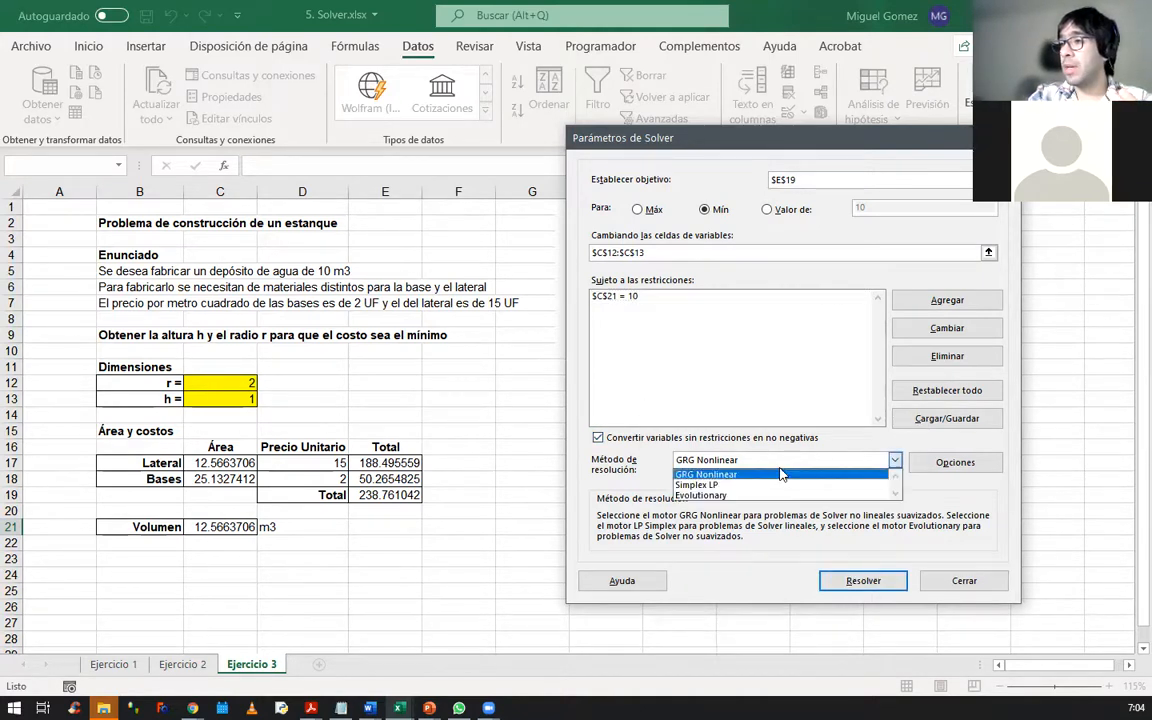
left_click(773, 485)
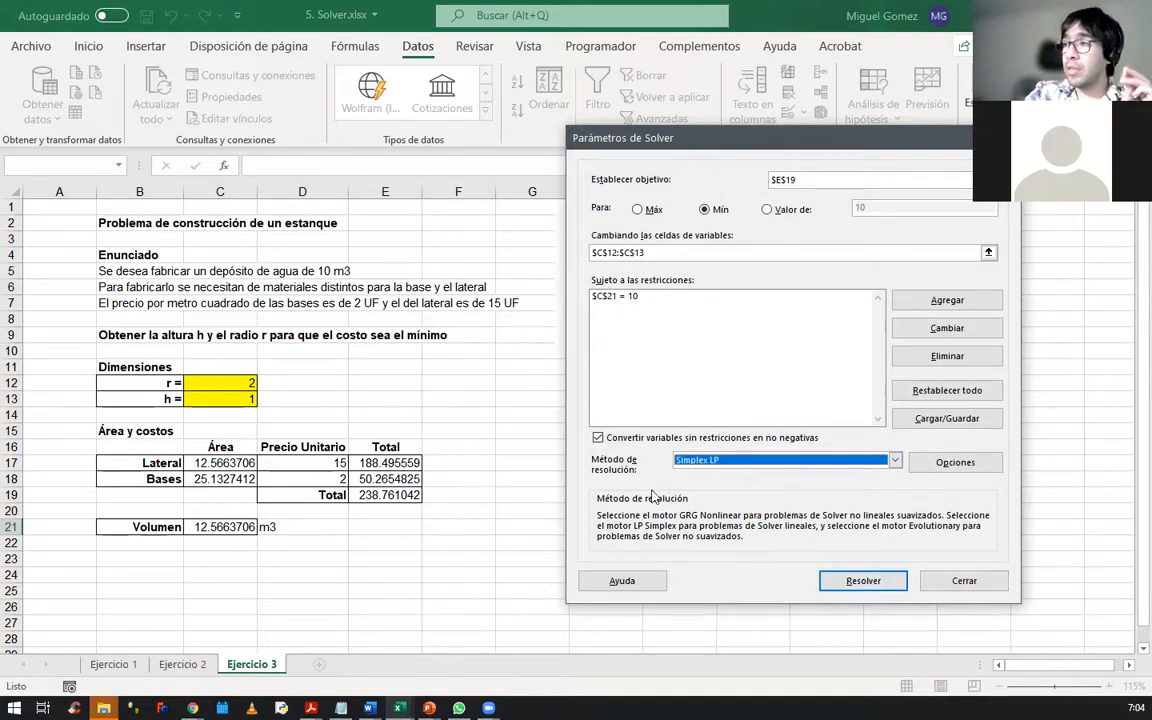
left_click(838, 584)
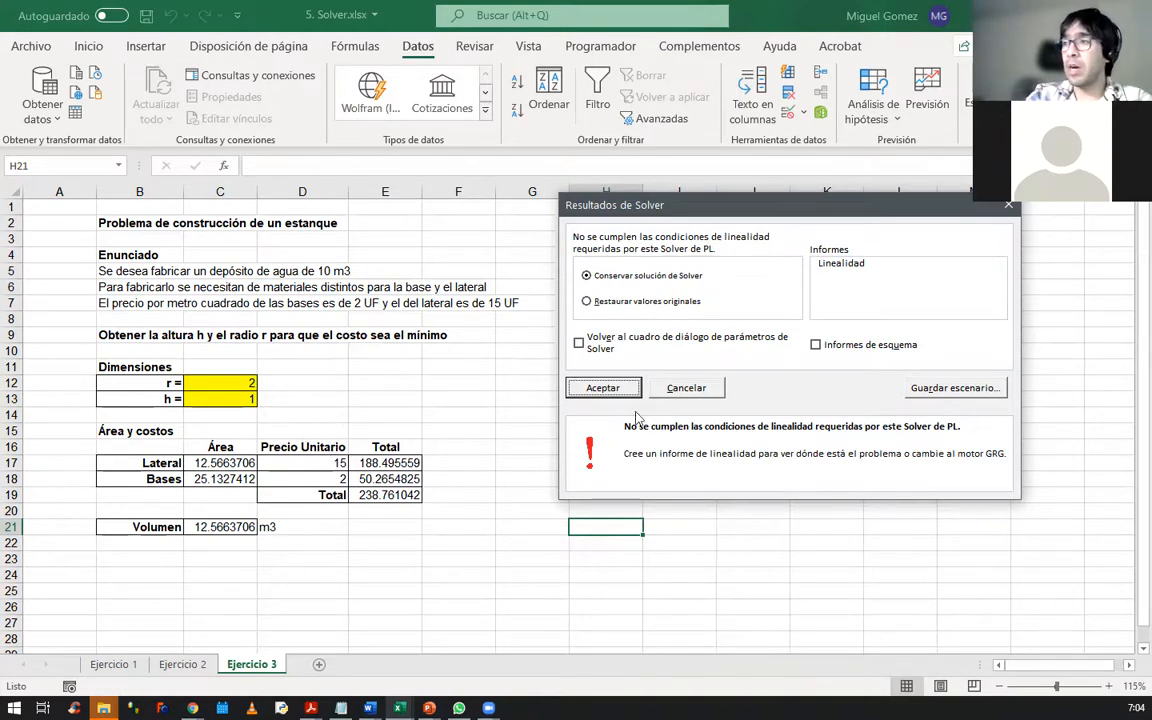
left_click(601, 387)
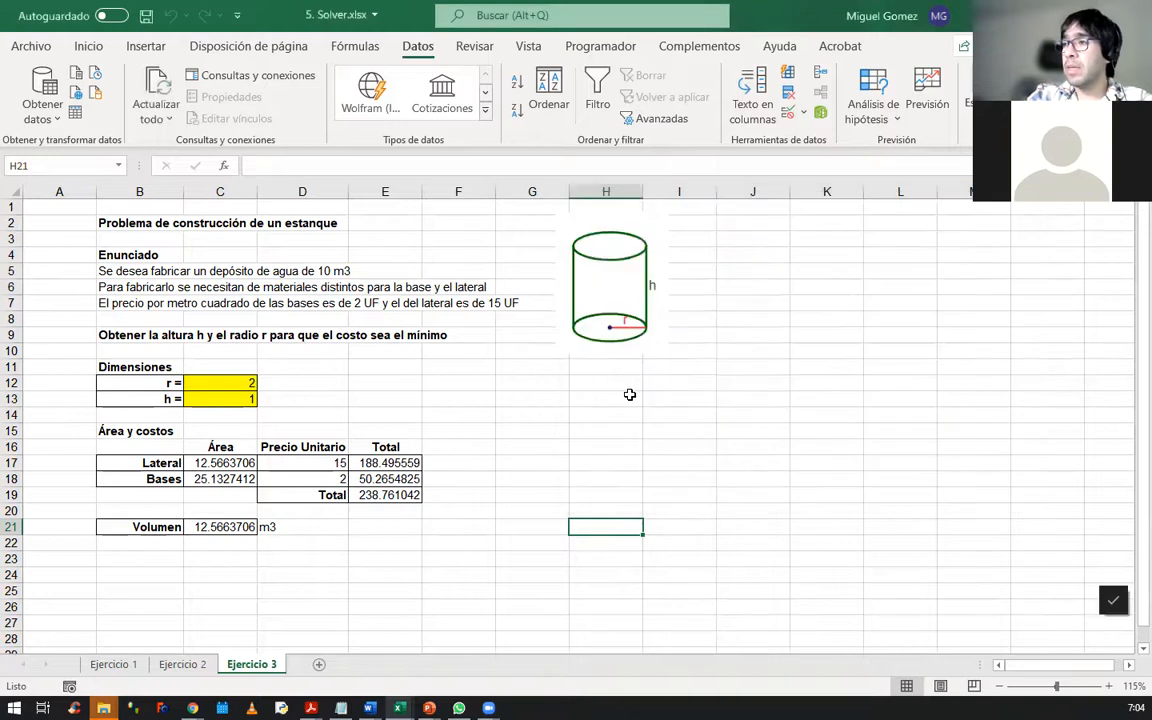
Reopen Solver and set the solving method to GRG Nonlinear.
left_click(1048, 76)
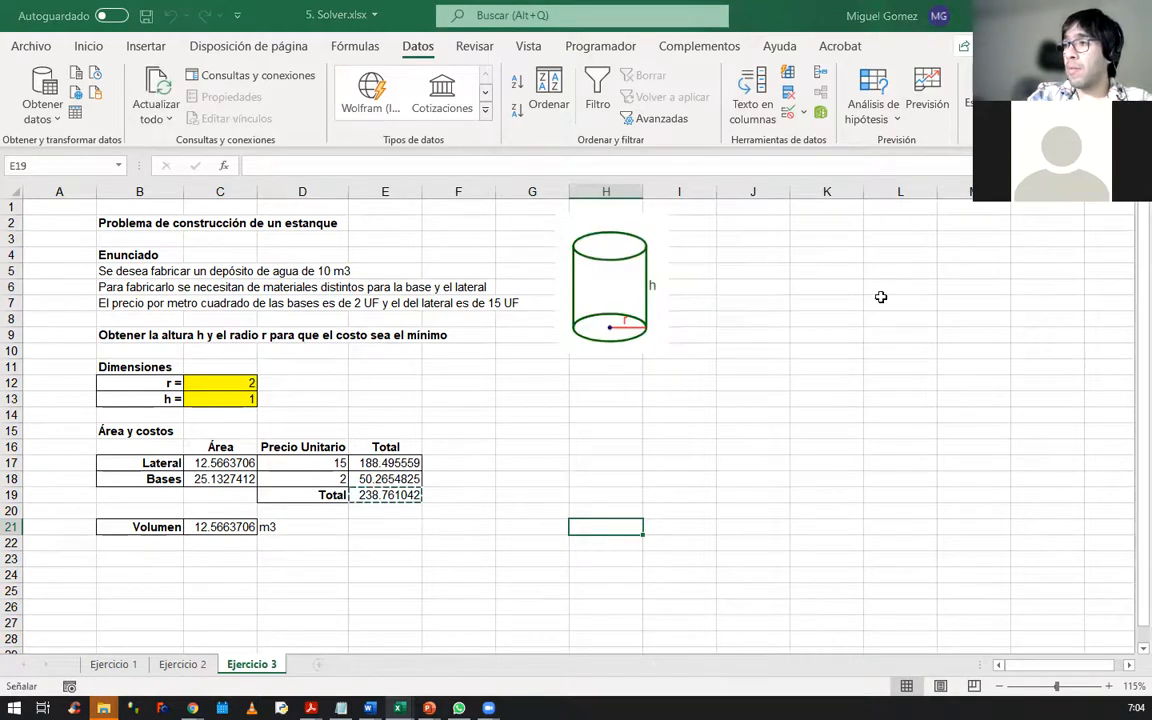
left_click(757, 461)
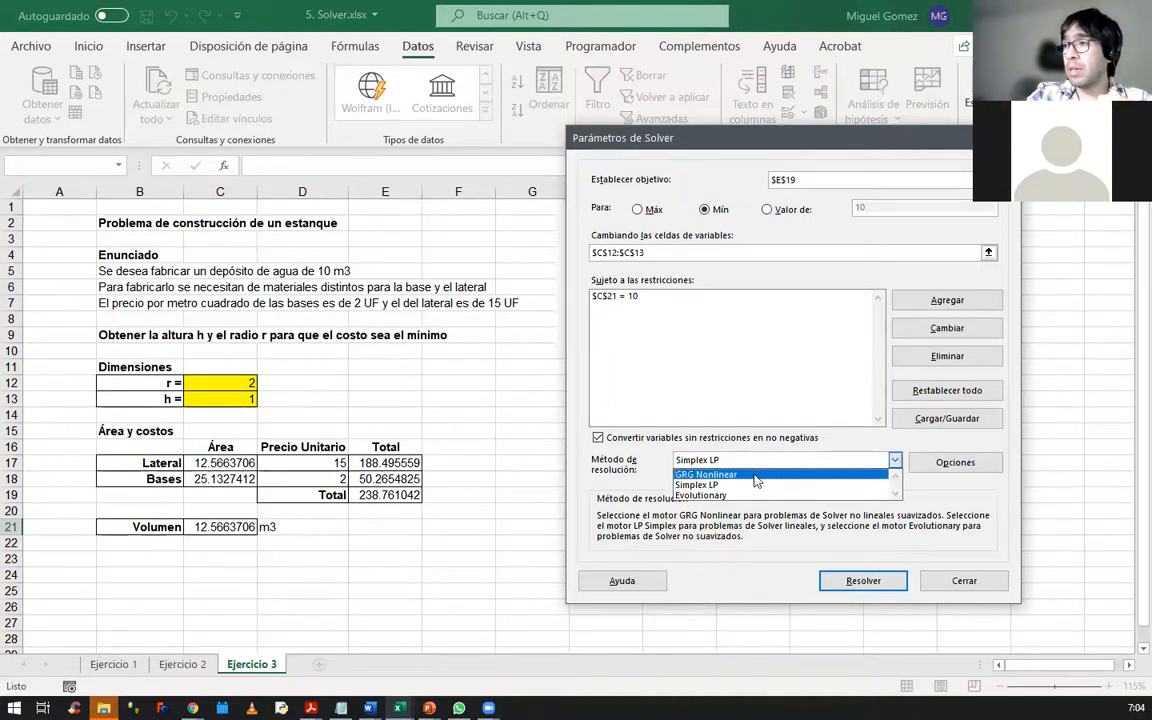
left_click(757, 476)
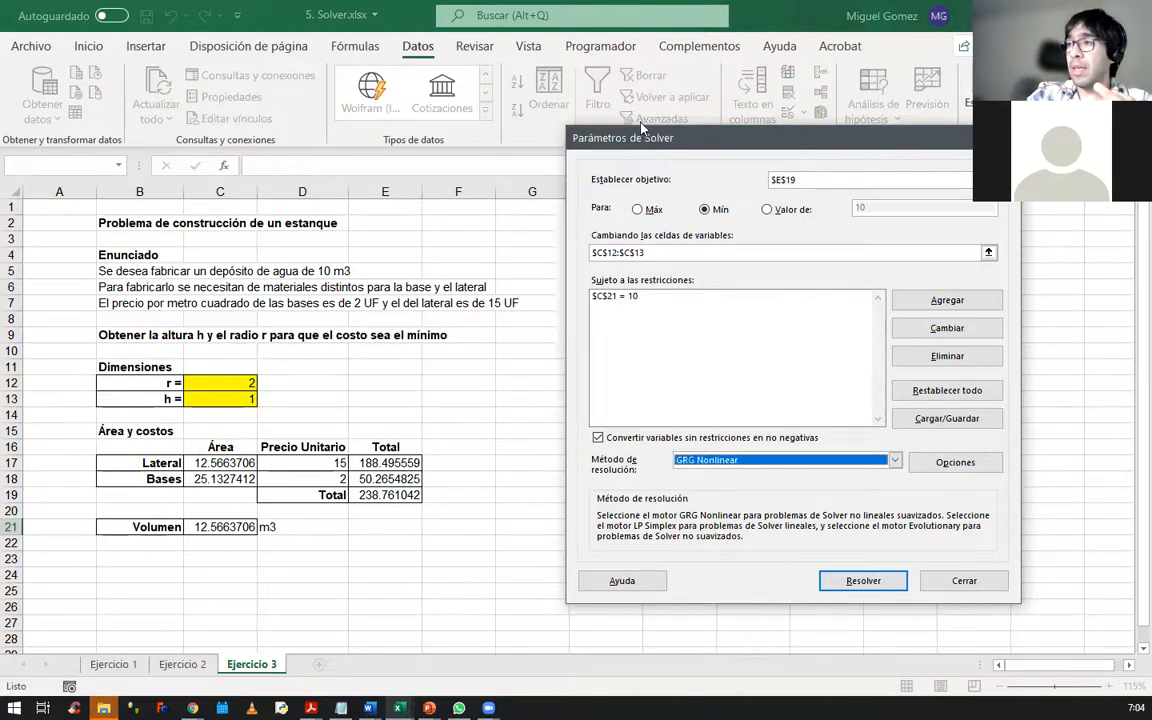
left_click(751, 393)
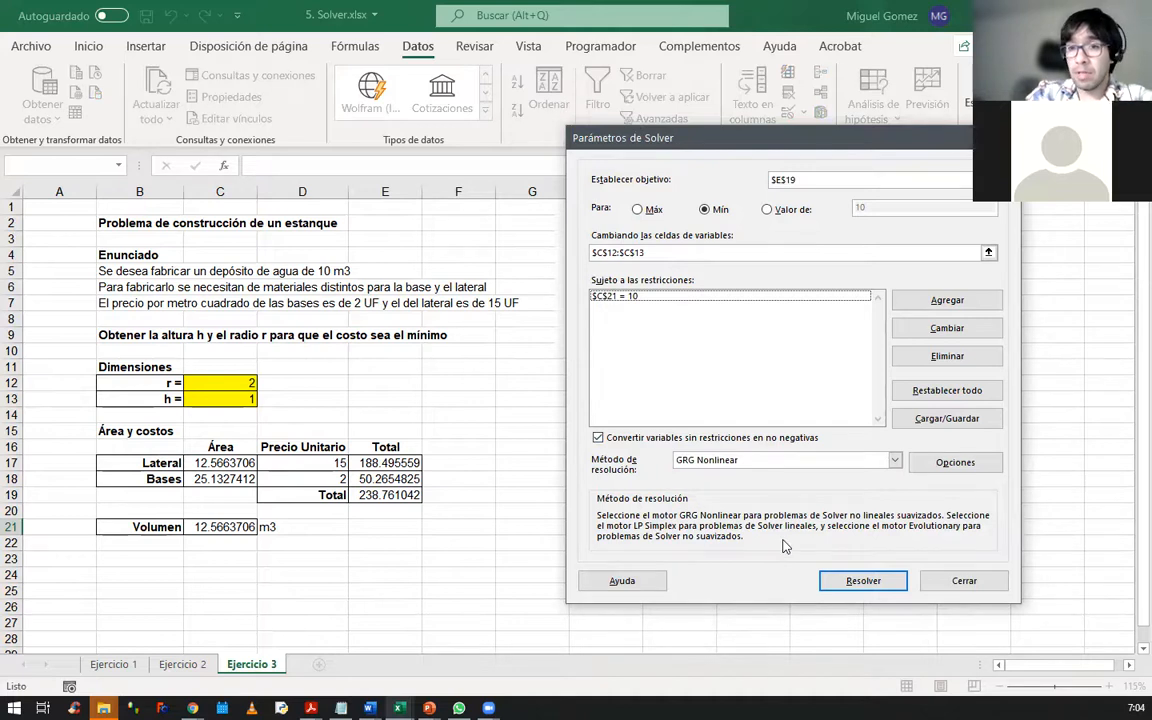
Solve the tank cost model with the GRG Nonlinear method and keep the Solver solution.
left_click(860, 581)
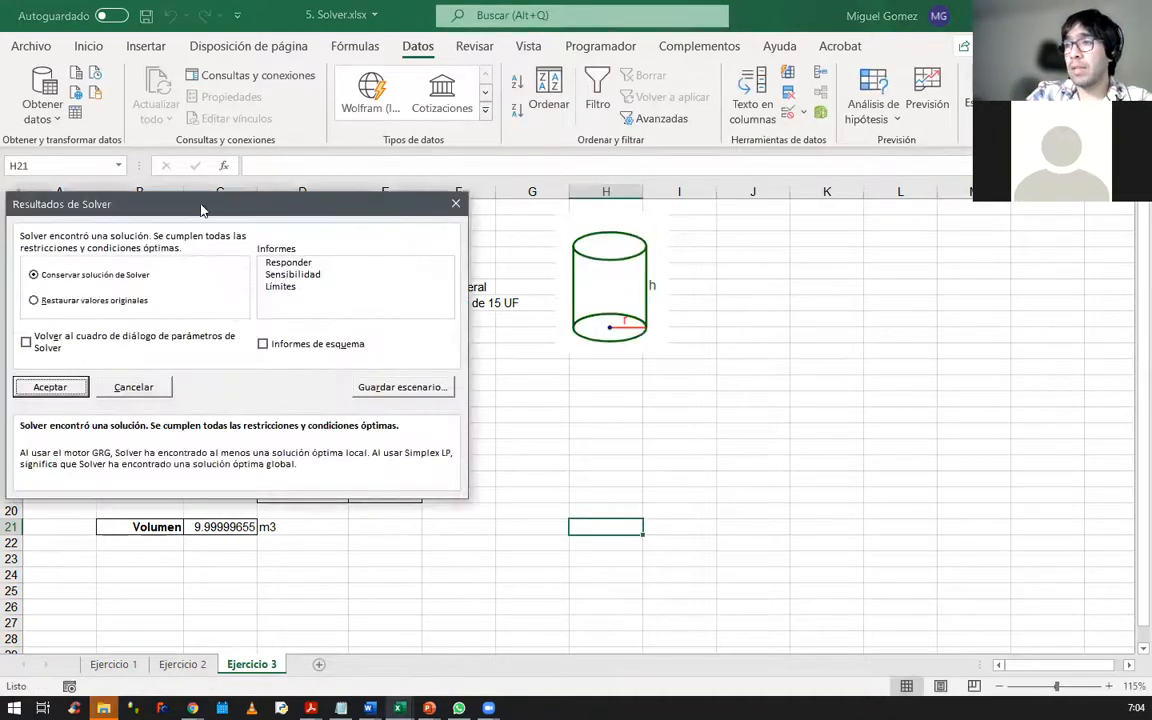
left_click_drag(224, 214, 789, 188)
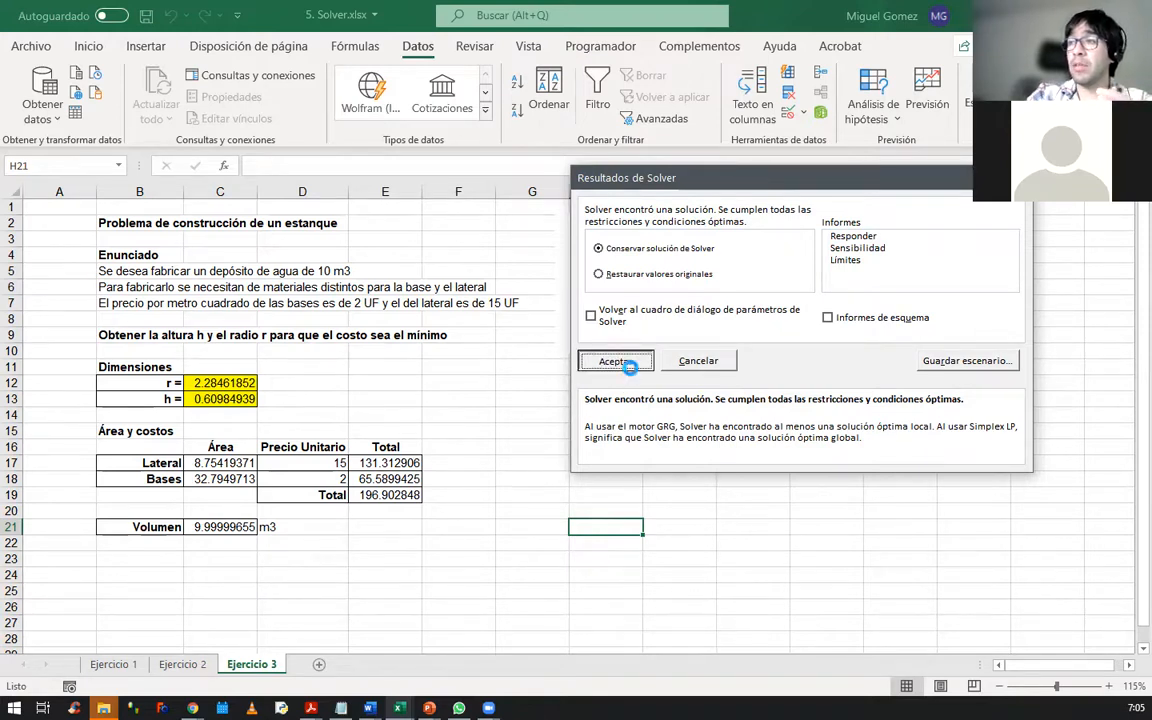
left_click(615, 362)
Examine the total cost formula in E19 and the tank volume formula in C21.
left_click(392, 510)
key("Up")
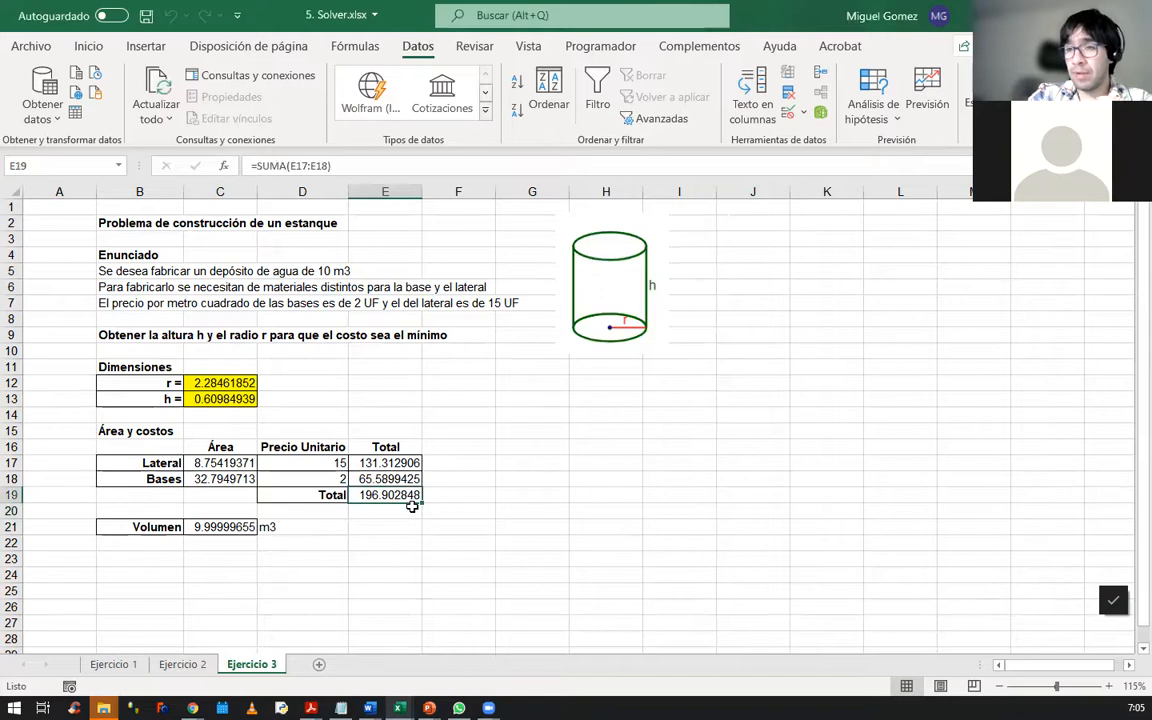
left_click(230, 526)
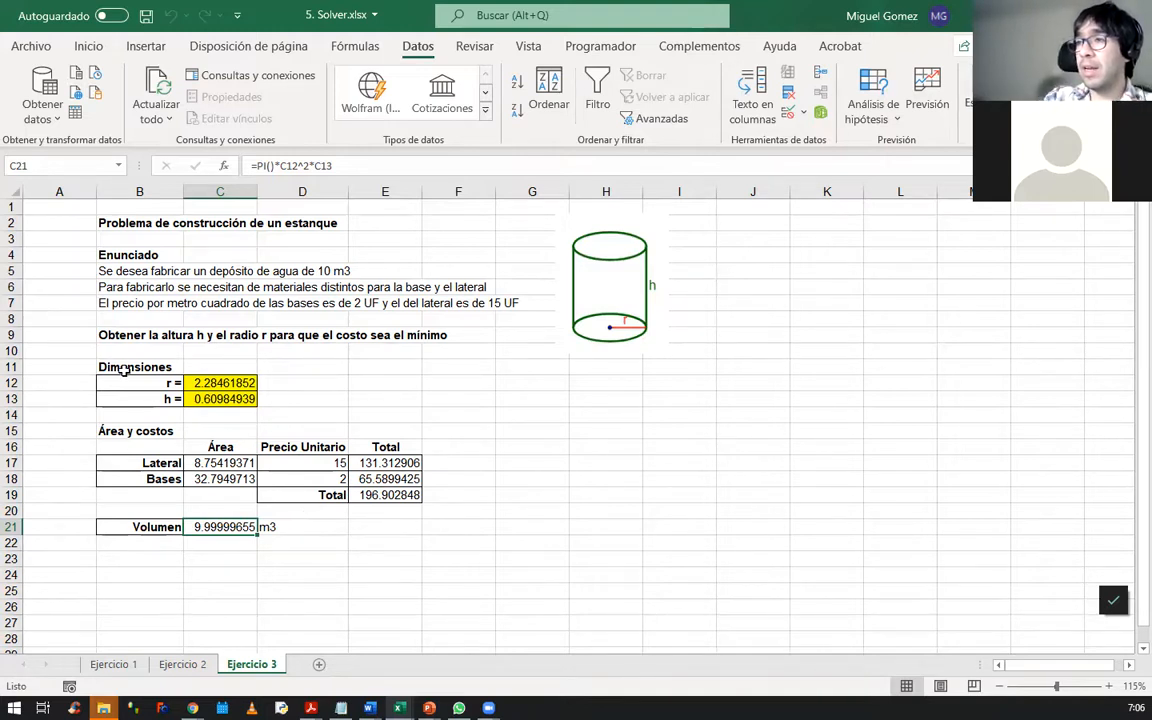
left_click(243, 607)
left_click(490, 558)
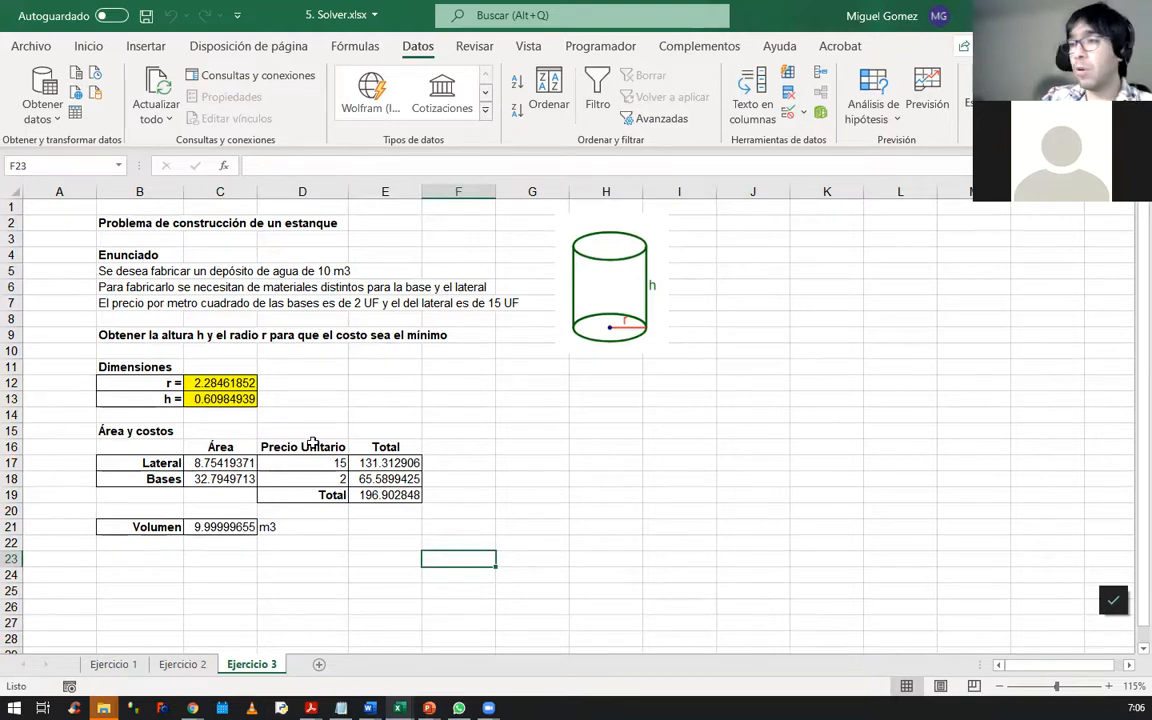
Switch to the running PowerPoint slide show and review the Solver slide under Herramientas de Análisis de Escenarios.
left_click(429, 708)
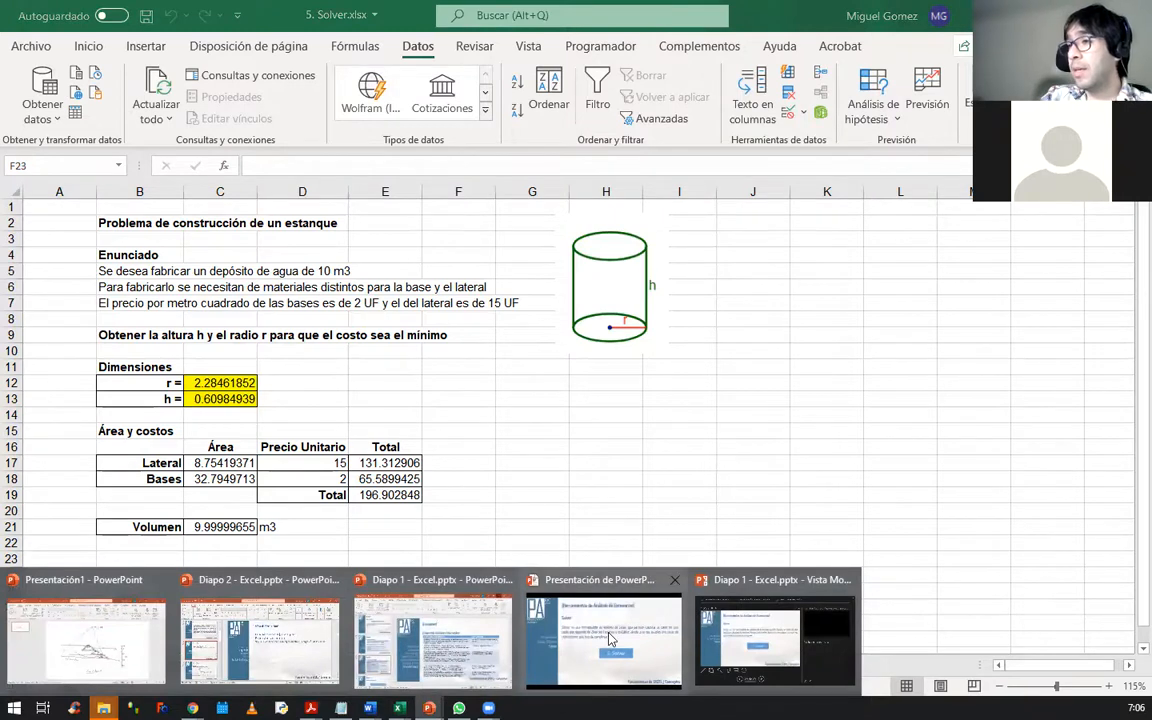
left_click(653, 634)
scroll(432, 281, "up", 3)
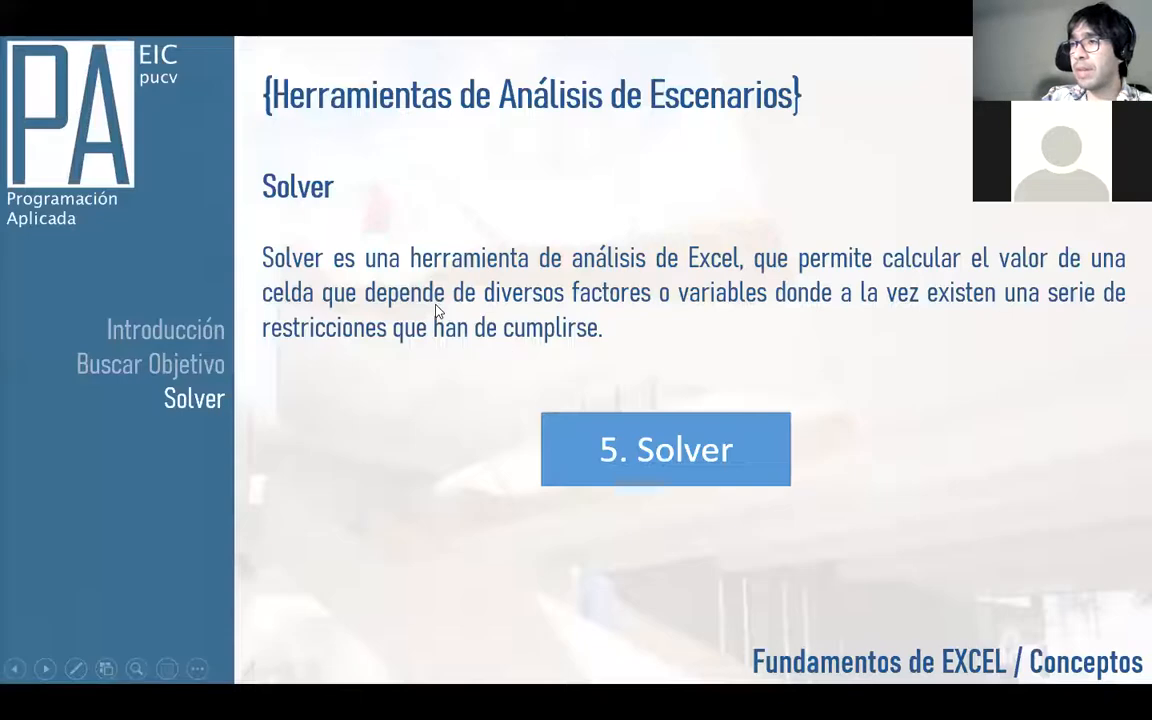
left_click(589, 430)
scroll(580, 437, "up", 1)
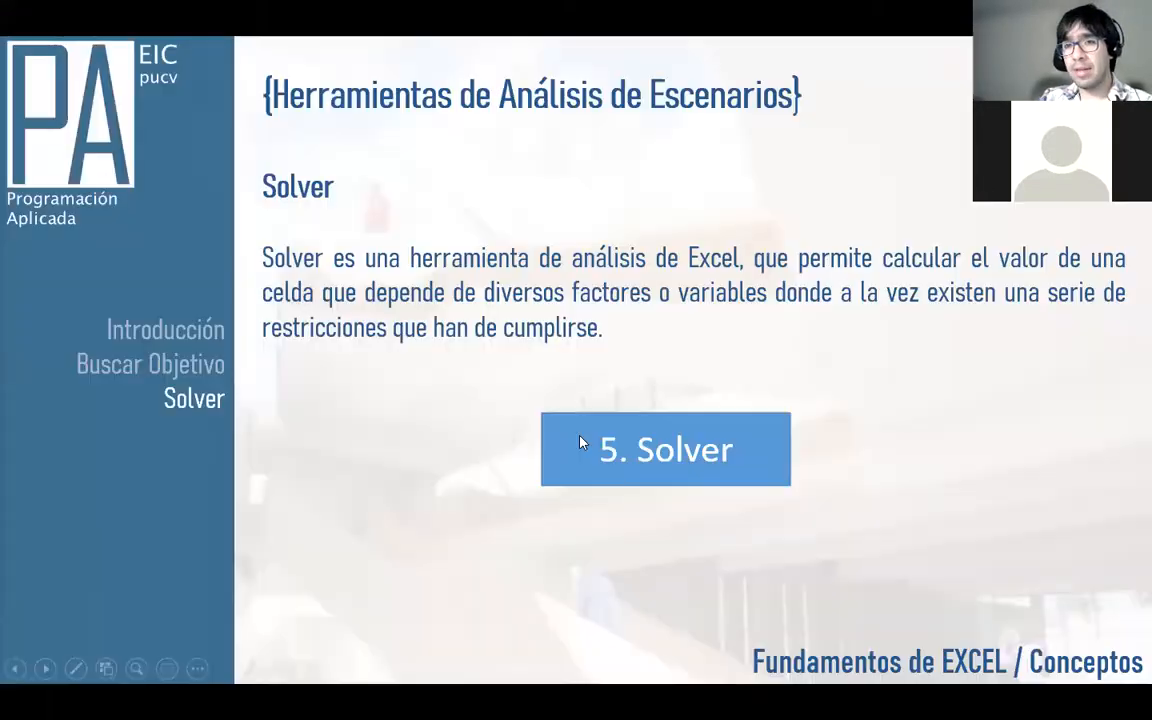